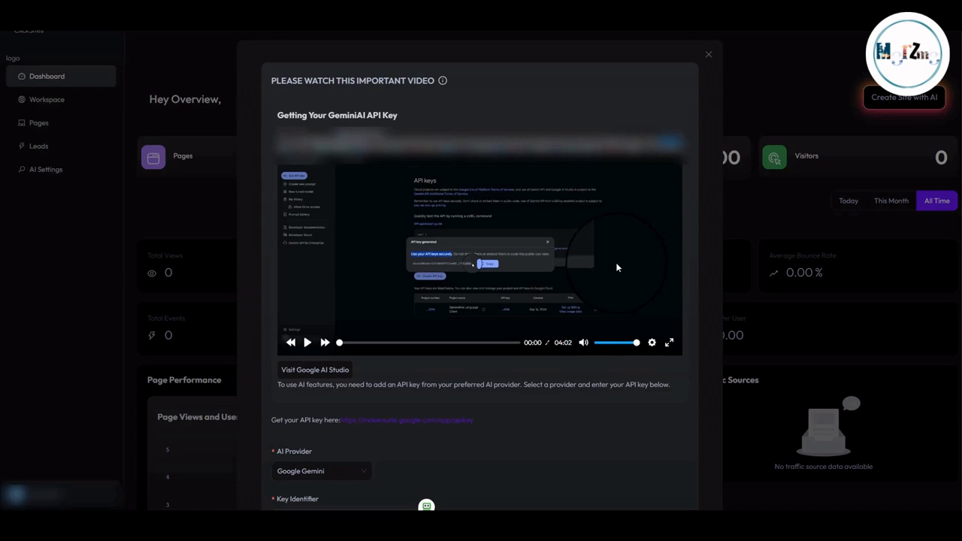
Review the API key setup form, including the AI provider, key identifier and API key fields.
scroll(429, 288, "down", 3)
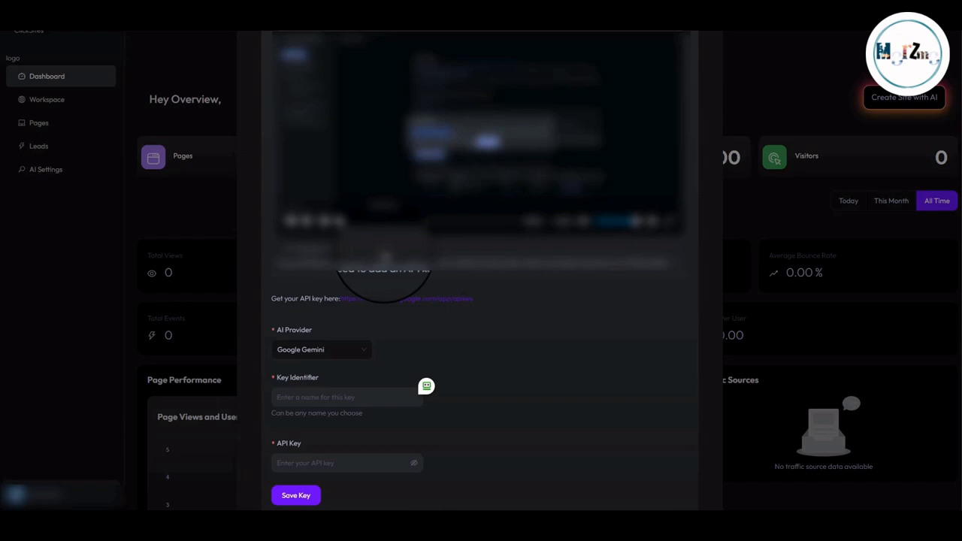
left_click(316, 396)
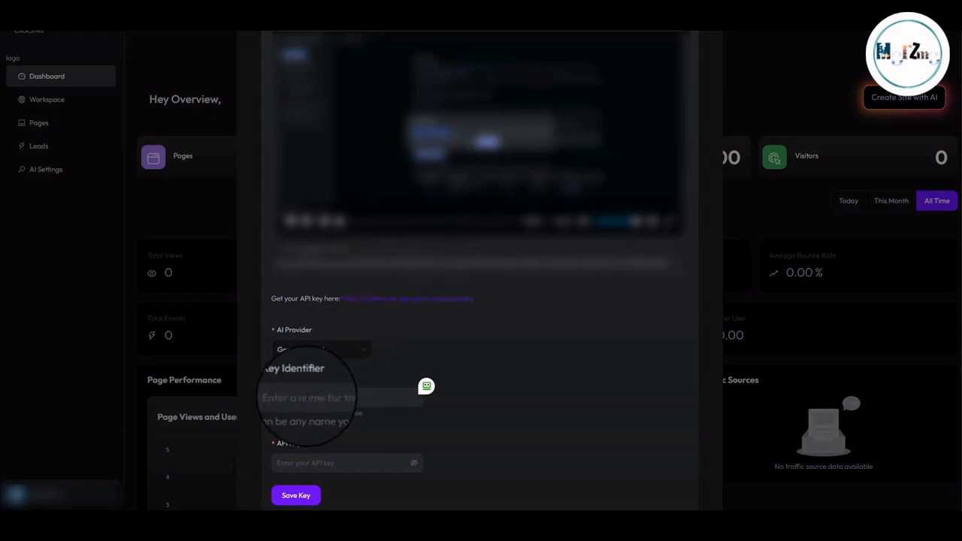
left_click(296, 461)
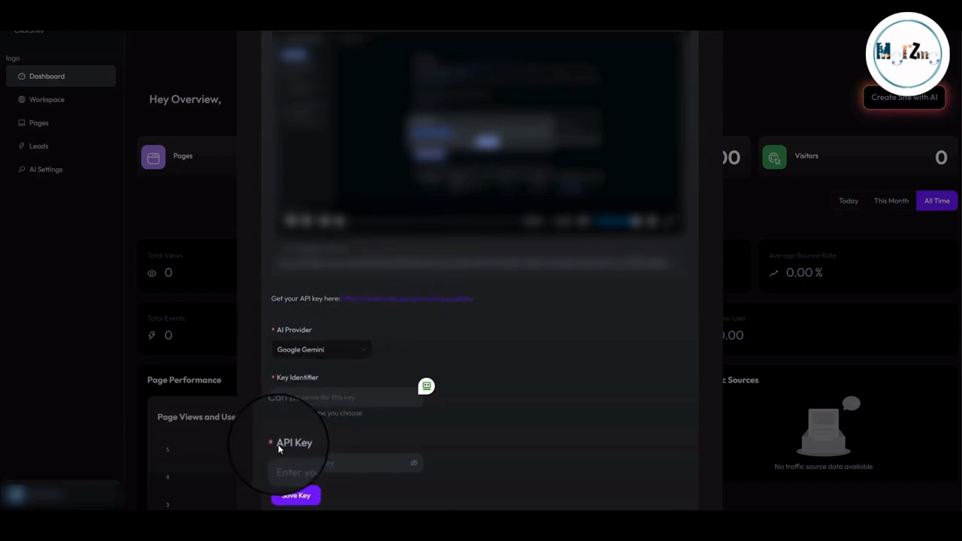
left_click_drag(278, 449, 300, 446)
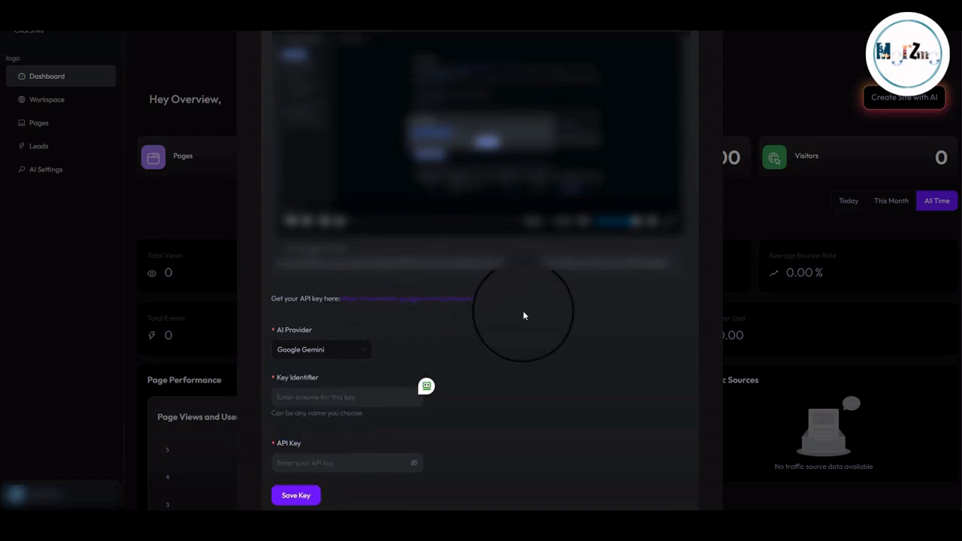
scroll(523, 316, "up", 2)
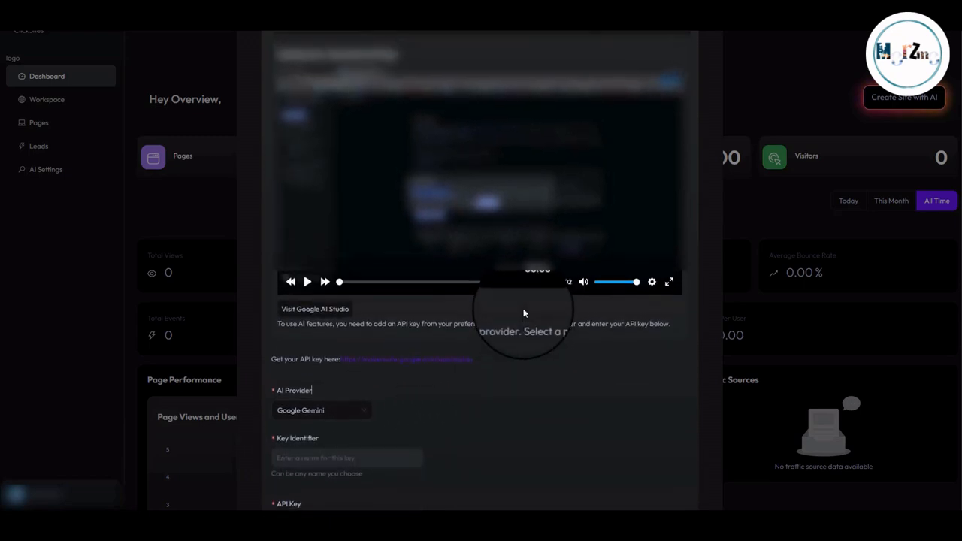
scroll(523, 314, "down", 2)
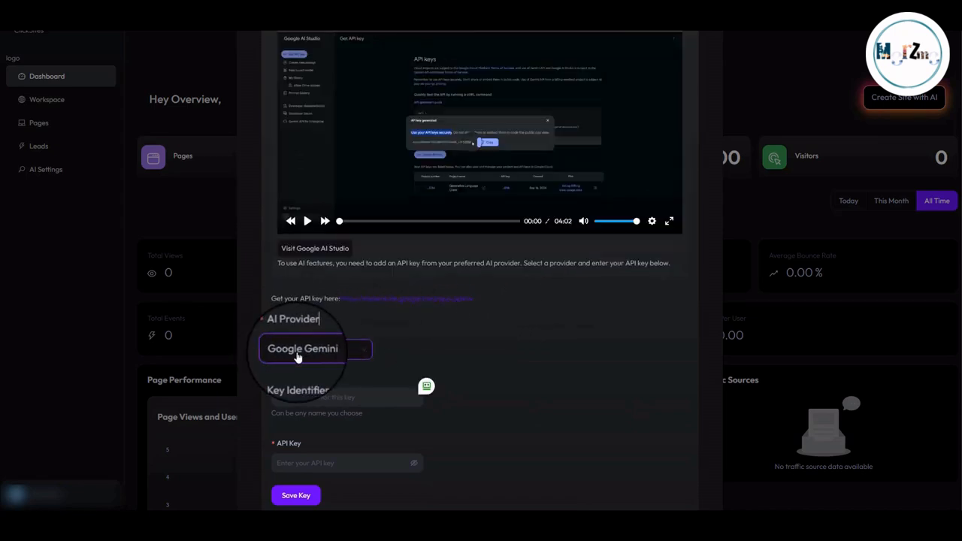
scroll(273, 301, "up", 1)
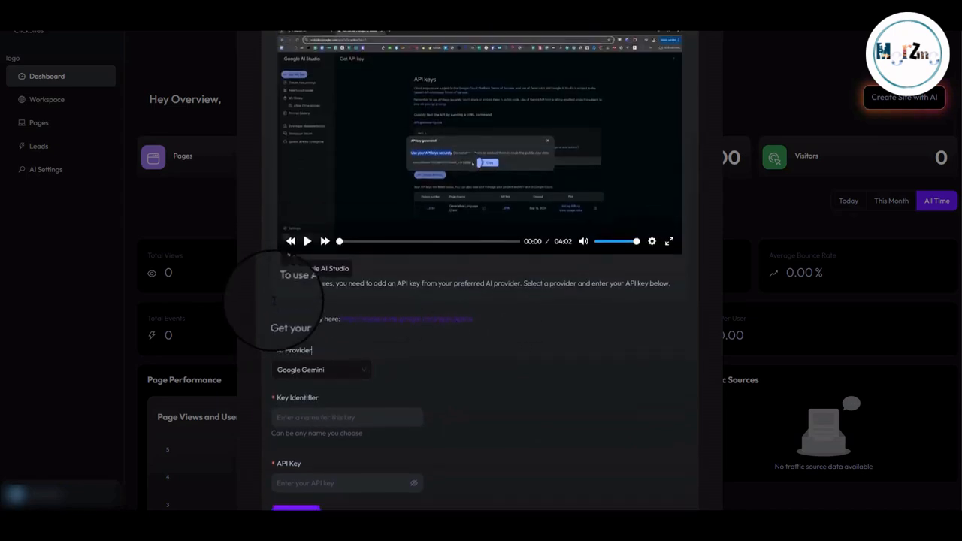
scroll(273, 302, "down", 2)
Open the Google AI Studio API keys page from the makersuite.google.com link in the setup form.
left_click_drag(272, 259, 481, 264)
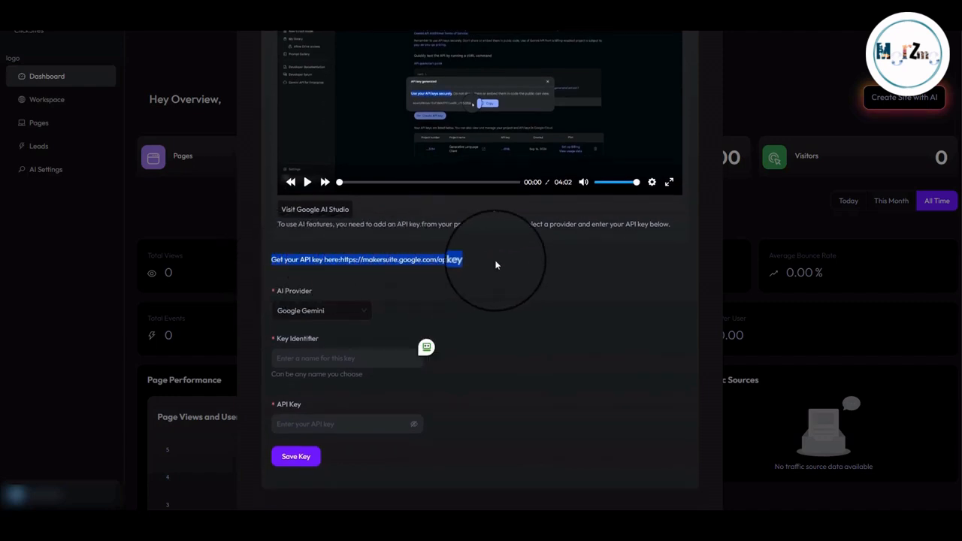
left_click(448, 267)
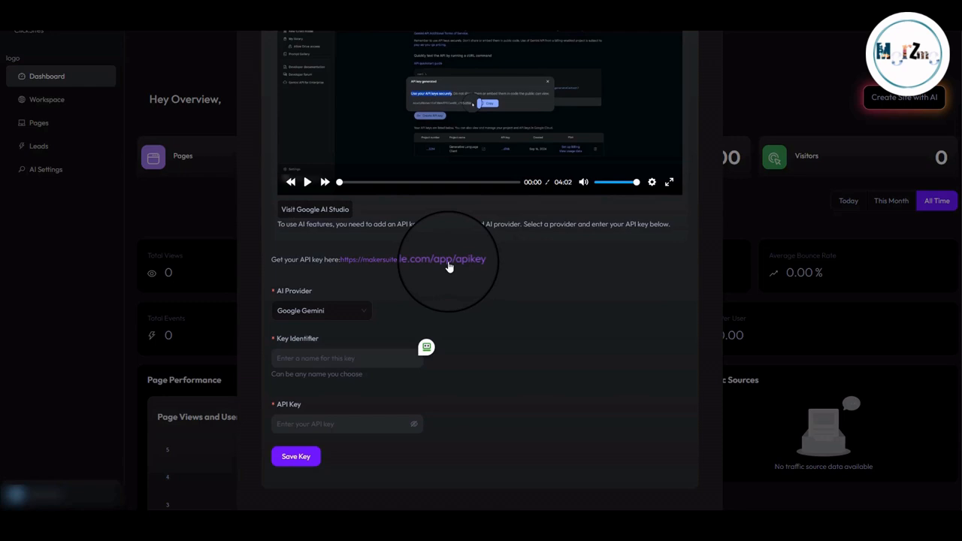
left_click(448, 267)
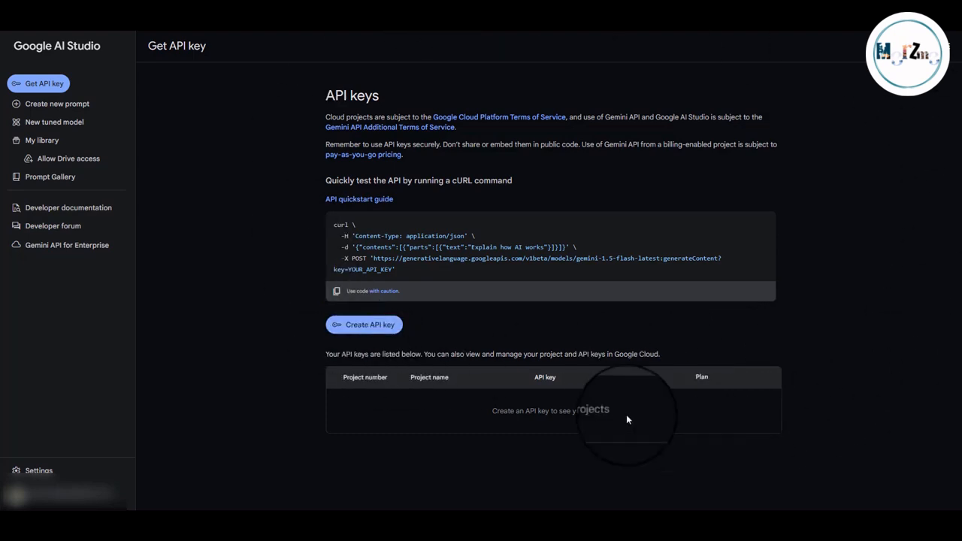
Create an API key in the existing Generative Language Client project and copy the generated key.
left_click(379, 331)
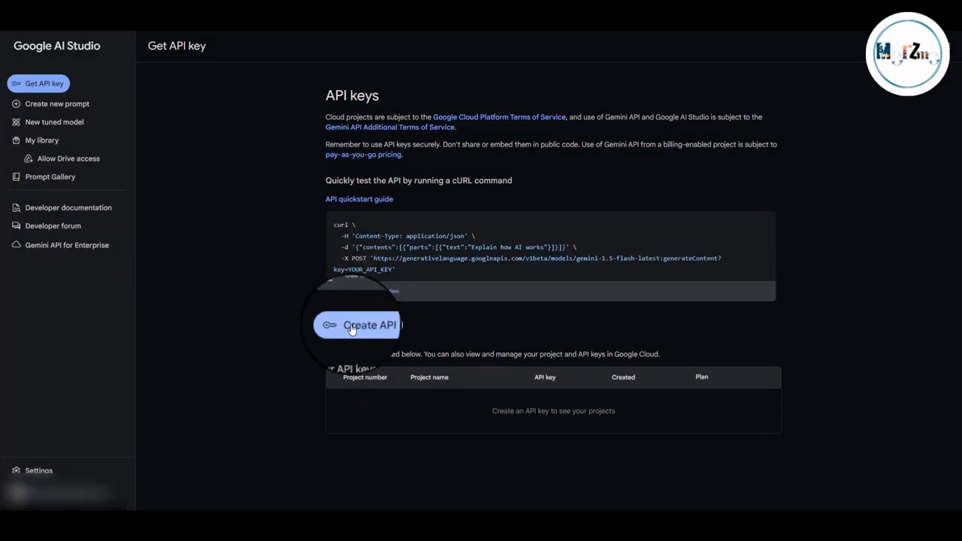
left_click(350, 324)
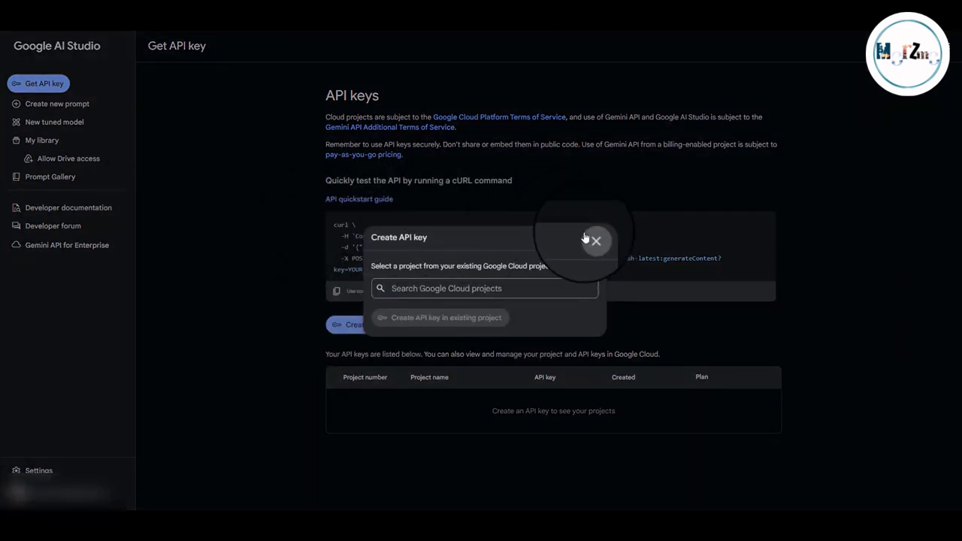
left_click(438, 288)
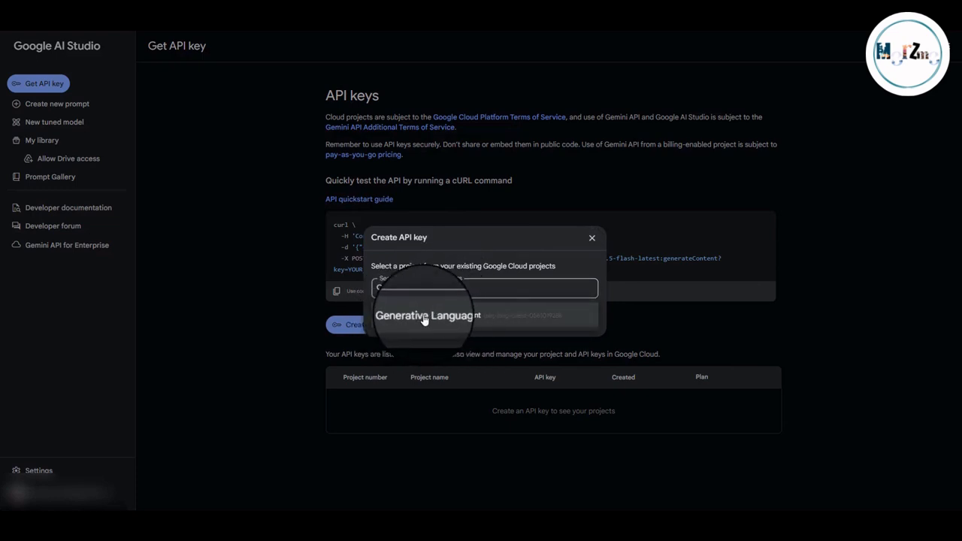
left_click(424, 319)
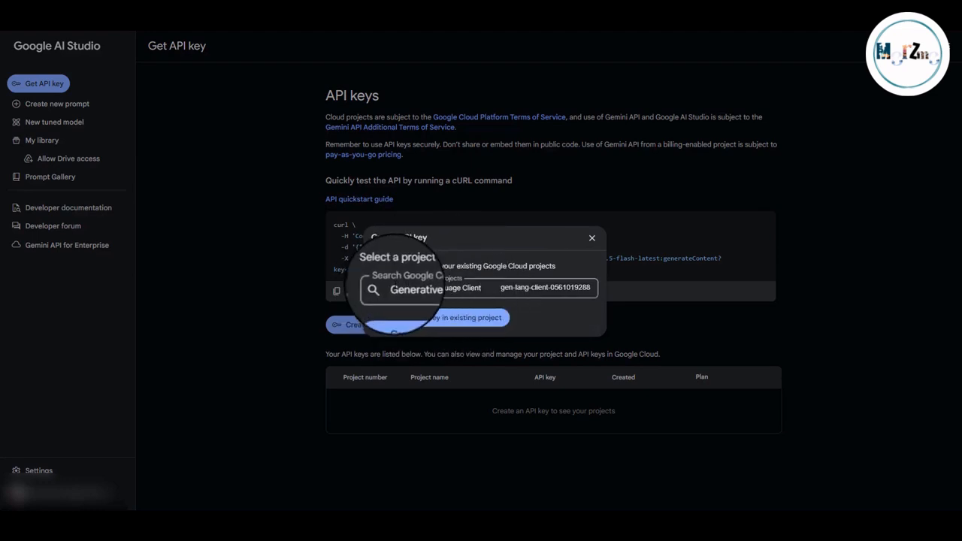
left_click(409, 321)
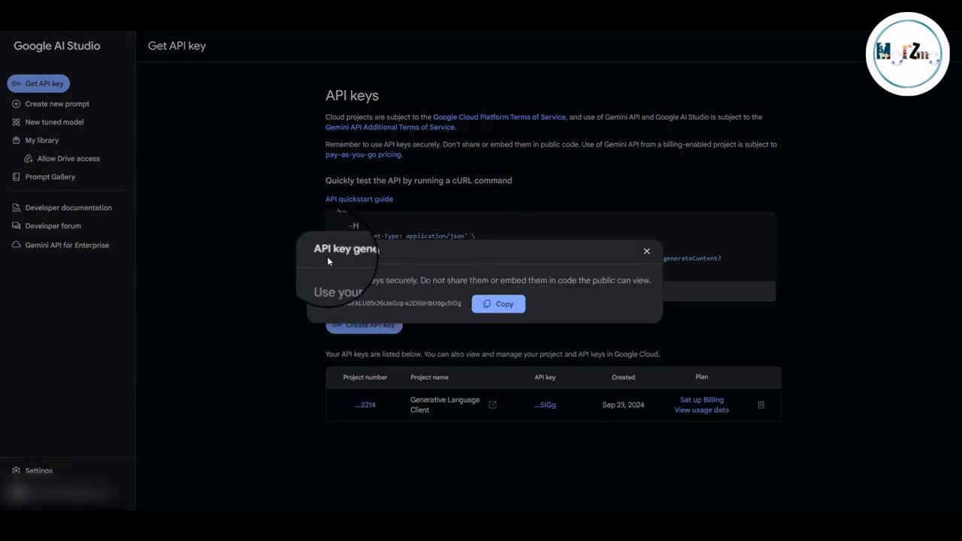
left_click_drag(317, 256, 386, 254)
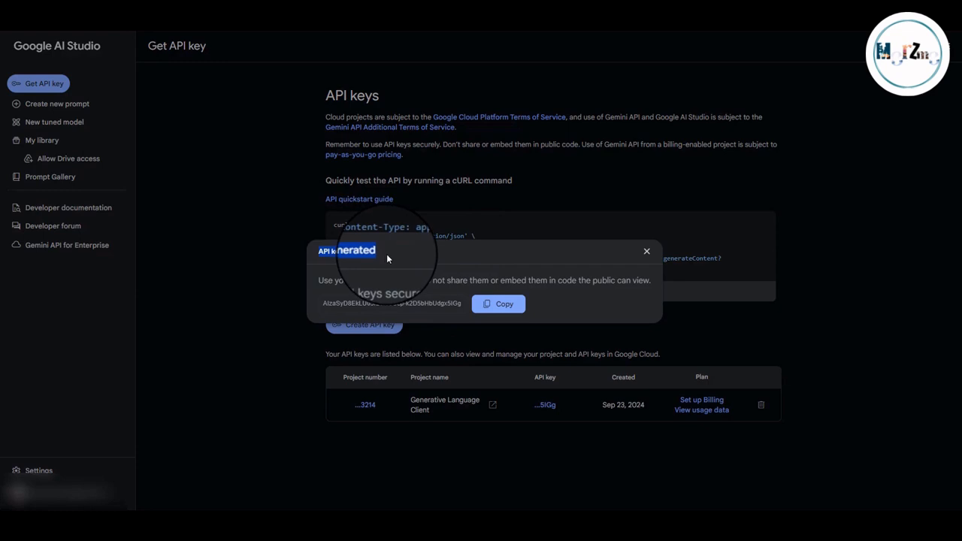
left_click(509, 307)
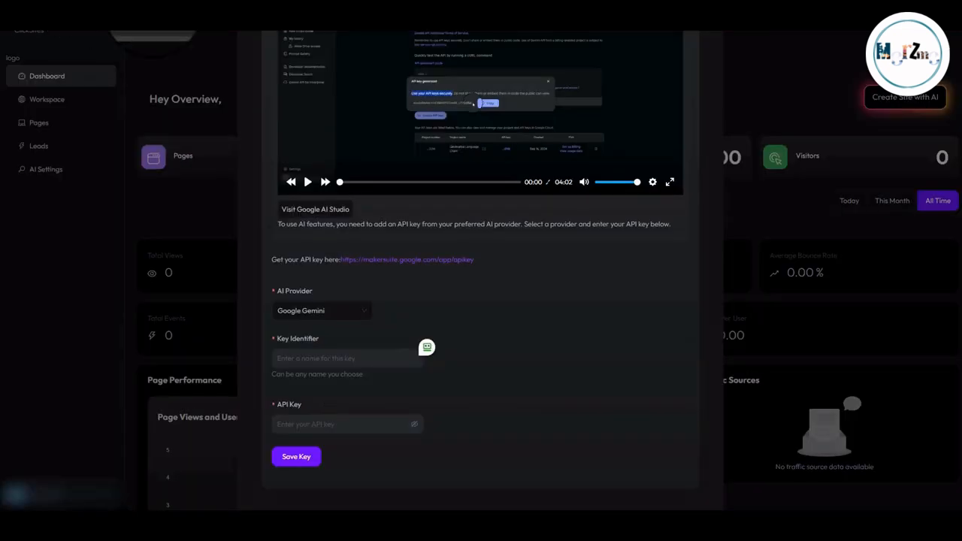
Return to the ClickSites key form and set the key identifier to GOOGLE API KEY.
left_click(384, 358)
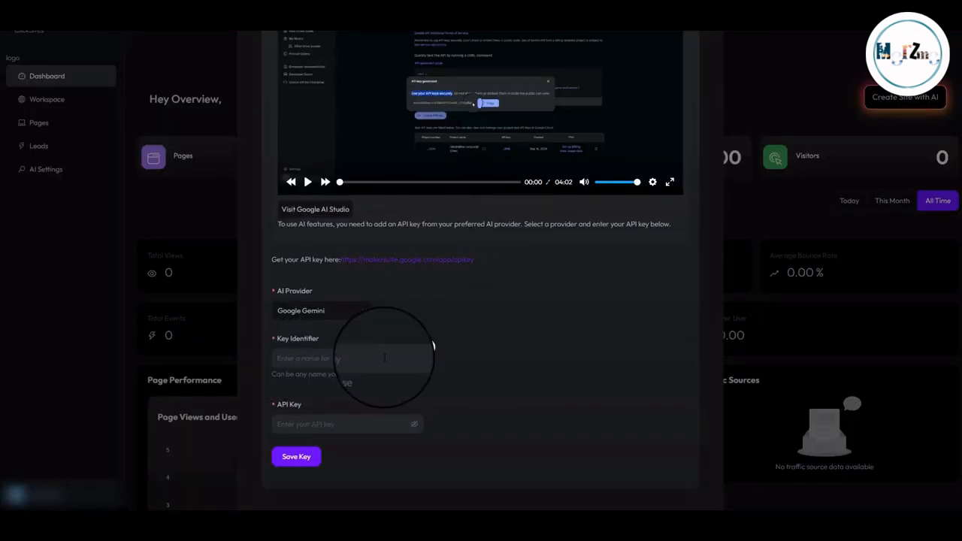
key("Caps_Lock")
type("GOOGLE")
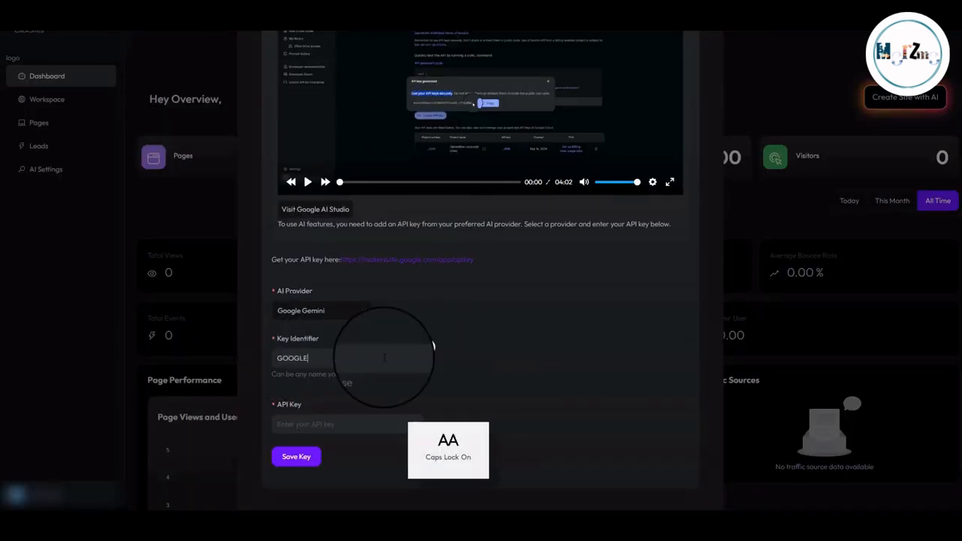
type(" API KEY")
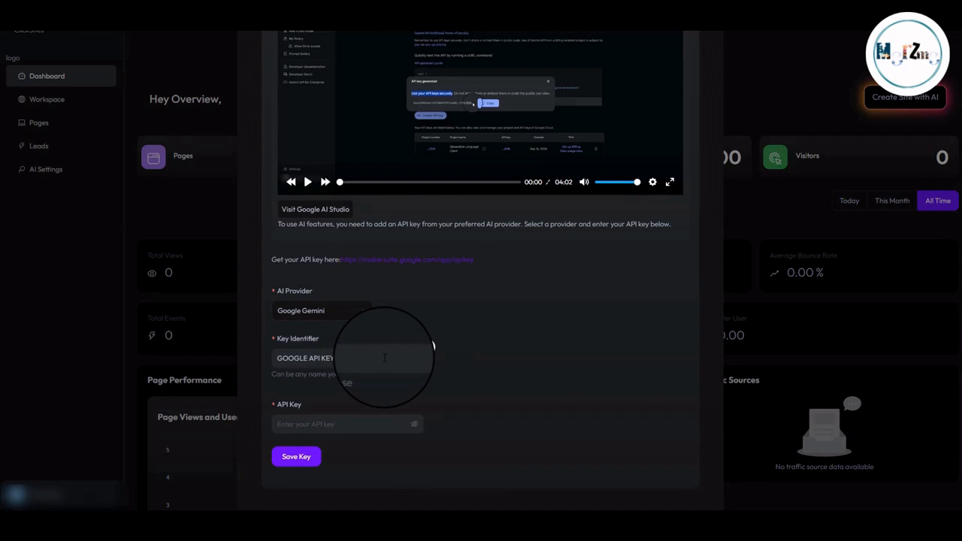
Paste the copied key into the API Key field and save the Google Gemini key.
right_click(323, 425)
left_click(380, 246)
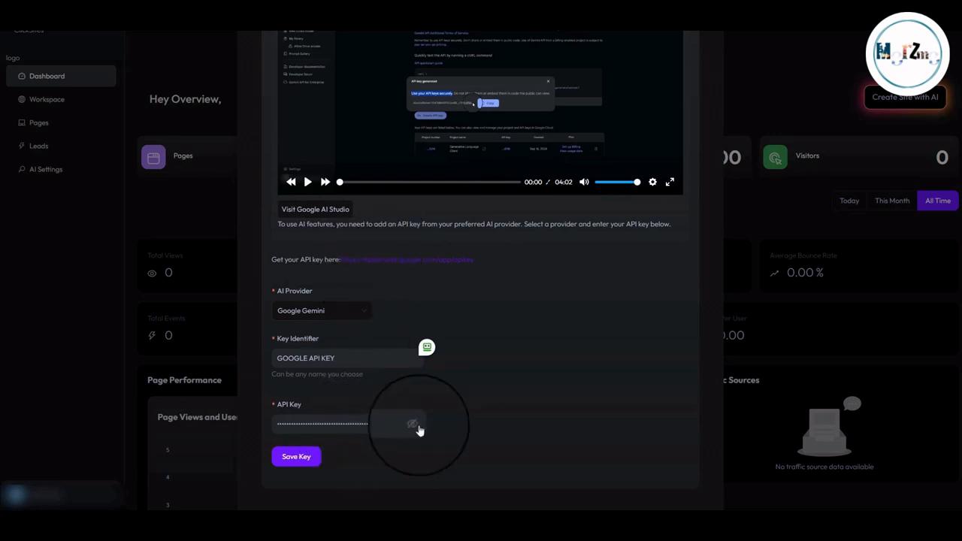
left_click_drag(368, 425, 251, 429)
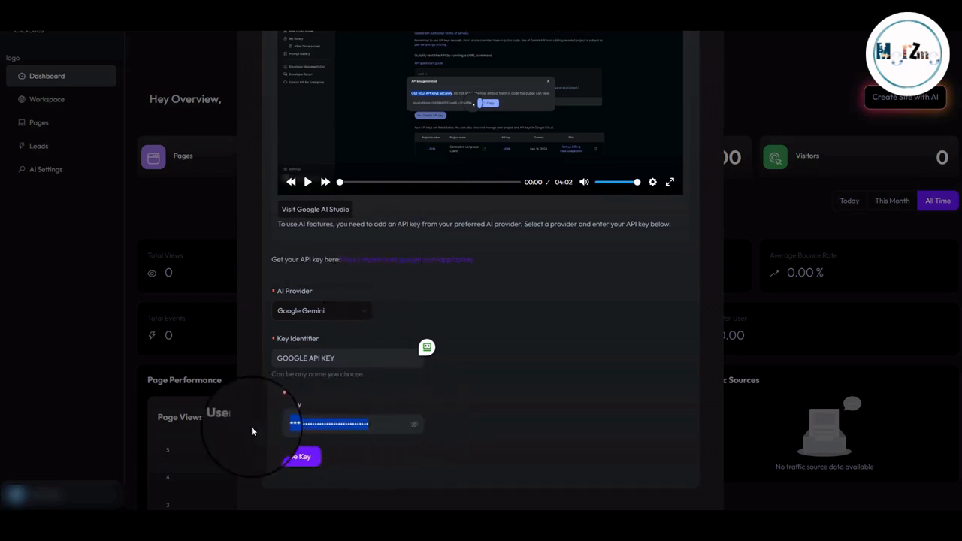
left_click(299, 460)
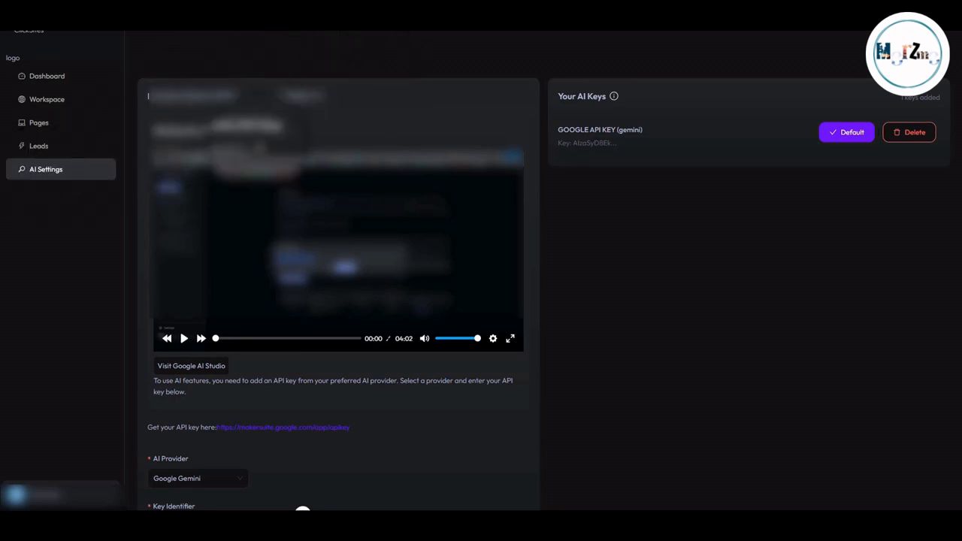
Check the saved Gemini key under Your AI Keys in the AI Settings.
left_click_drag(556, 101, 609, 99)
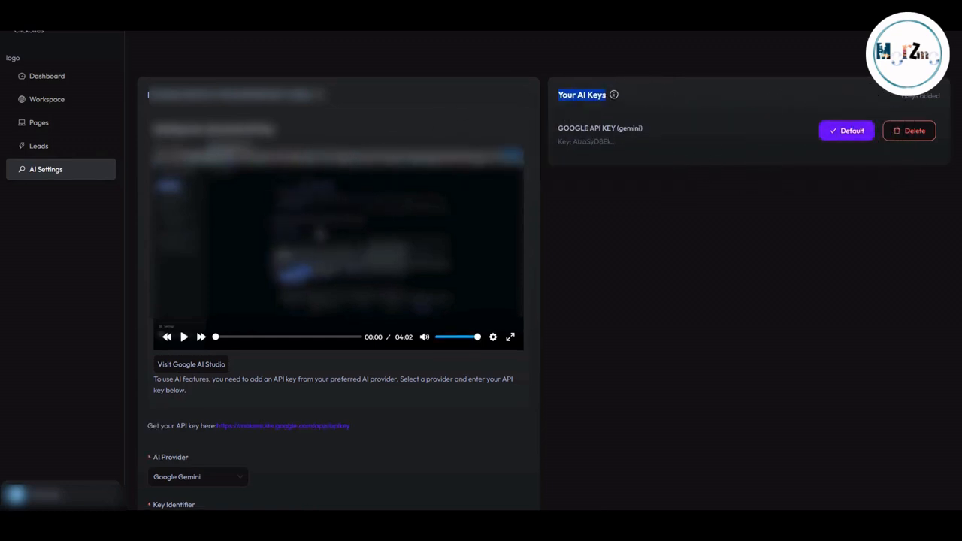
scroll(480, 301, "down", 1)
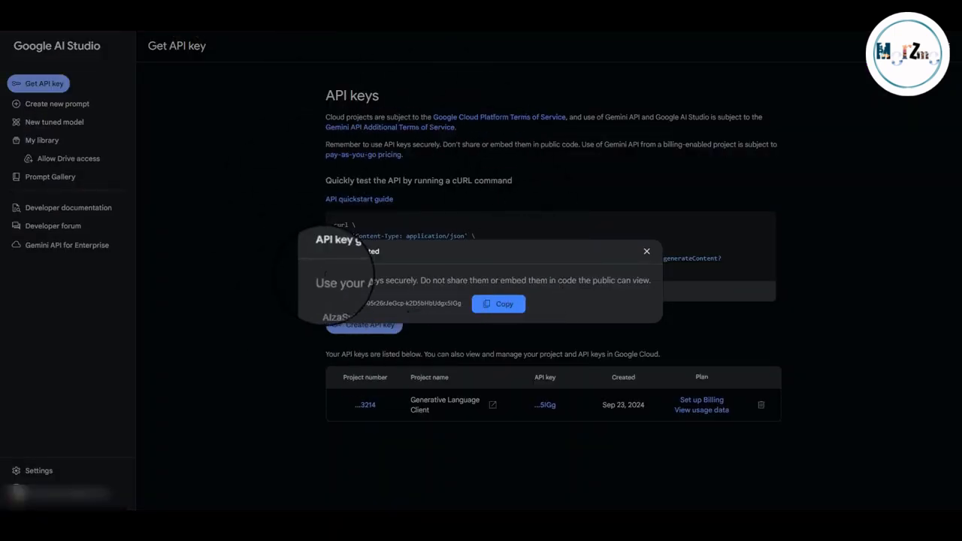
Dismiss the generated-key dialog in Google AI Studio and examine the key's plan and billing setup option.
left_click(646, 252)
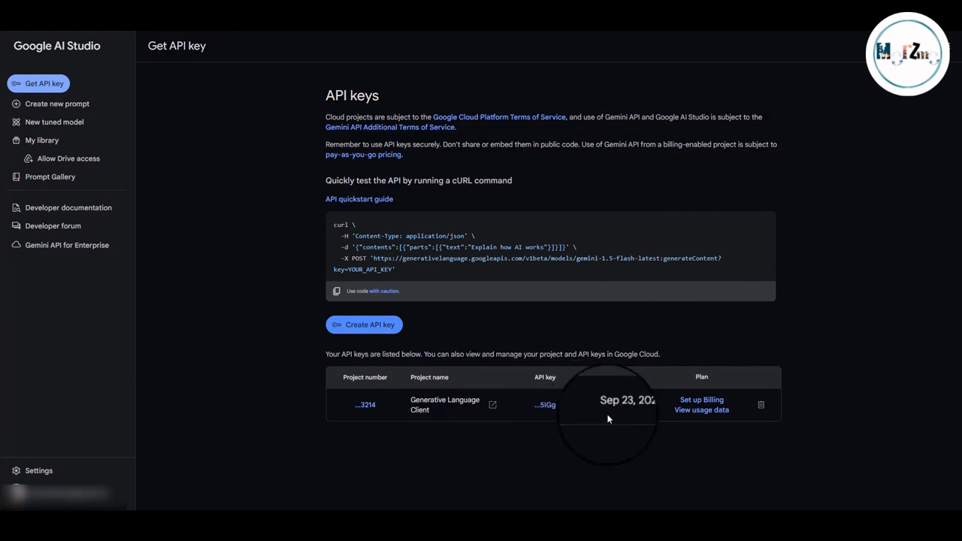
double_click(701, 376)
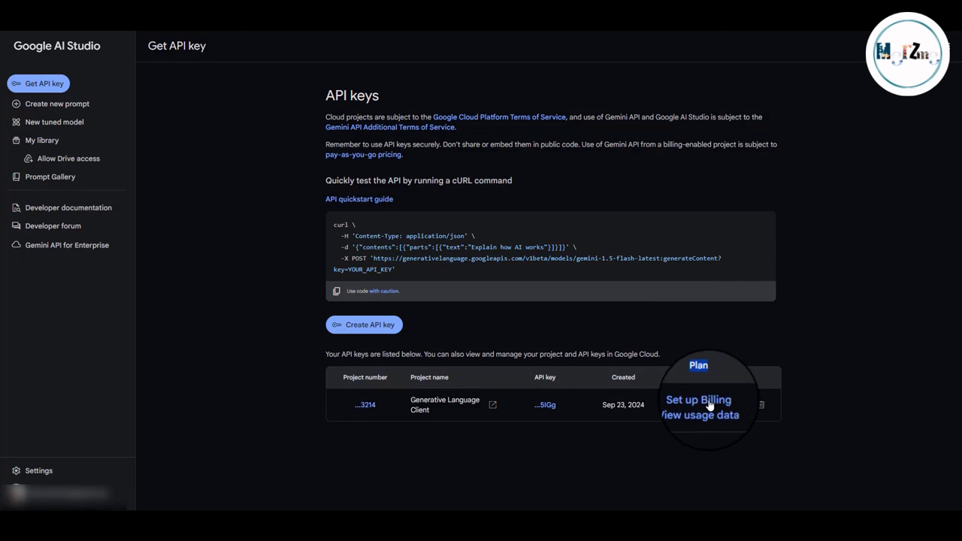
left_click(707, 402)
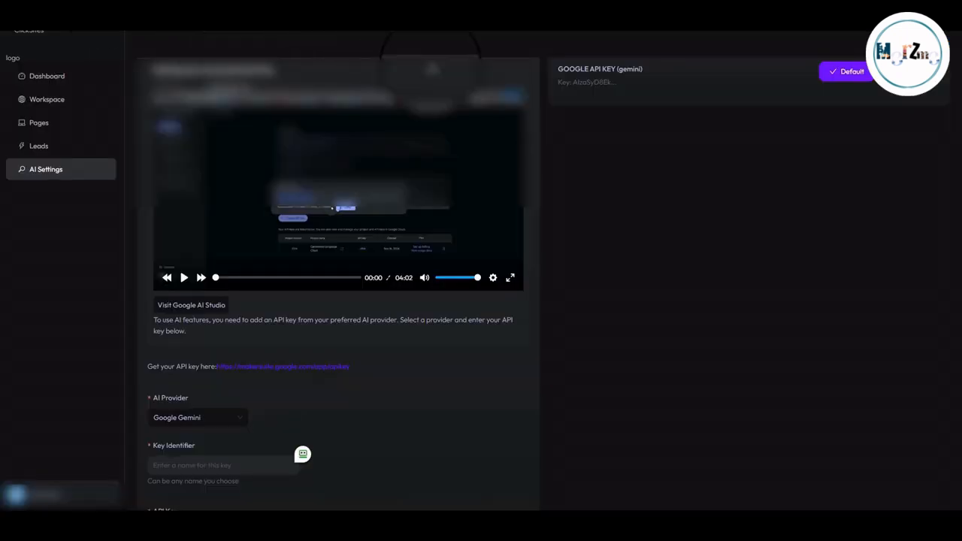
Back in the ClickSites AI Settings, change the AI provider to OpenAI.
scroll(398, 255, "down", 1)
scroll(402, 266, "down", 1)
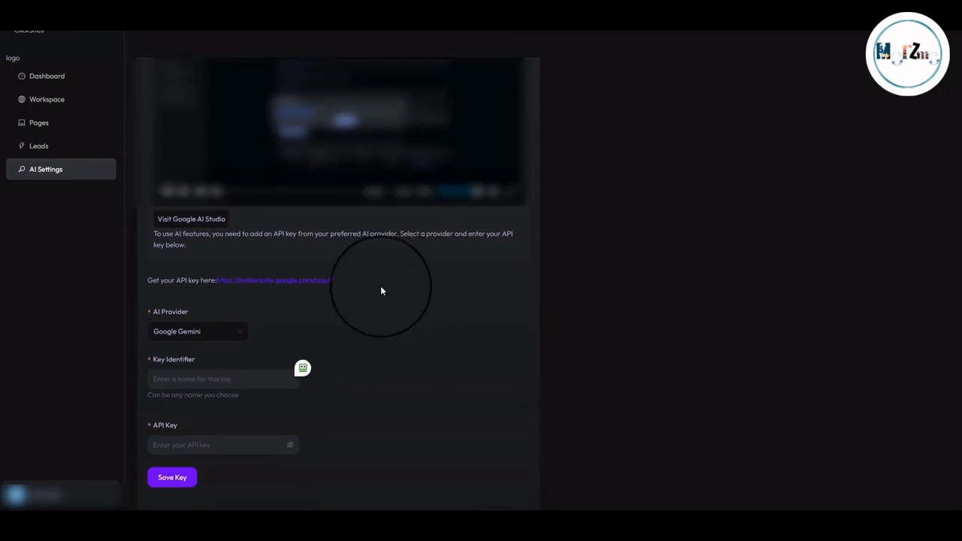
left_click(218, 337)
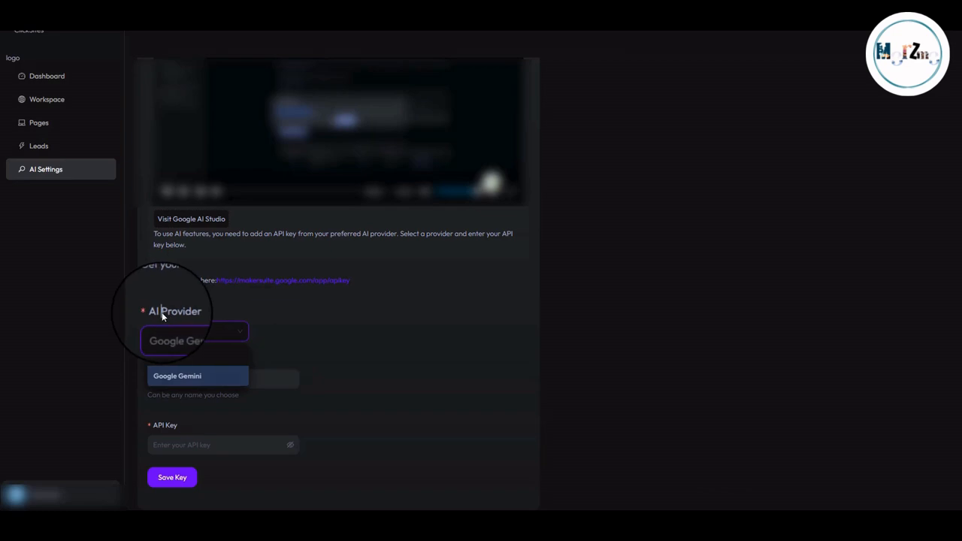
left_click(160, 311)
left_click(208, 339)
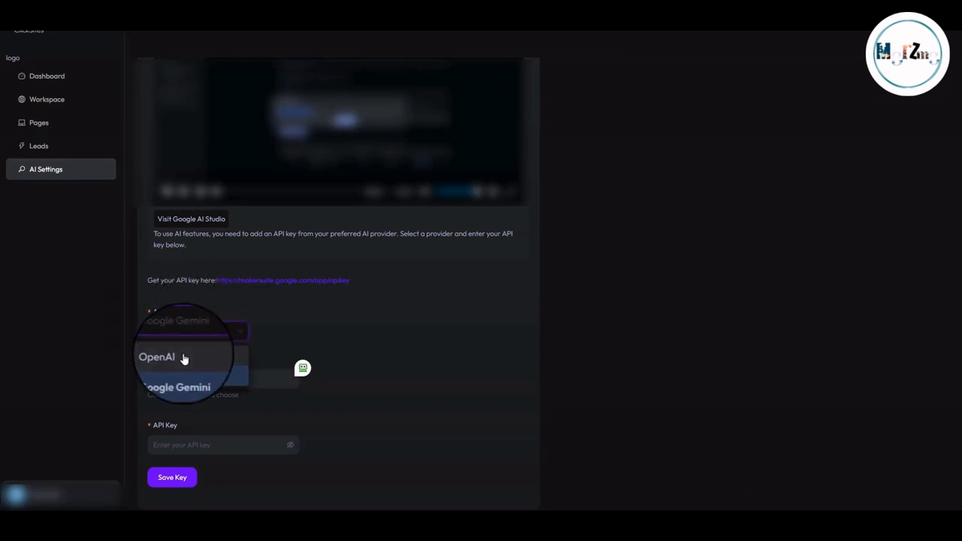
left_click(182, 359)
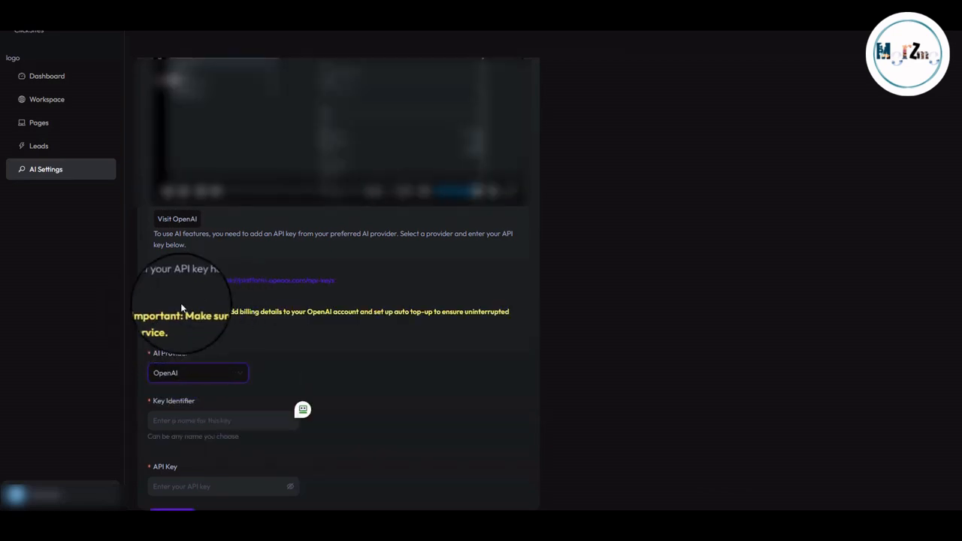
Read the OpenAI billing notice and view the key identifier and API key fields below it.
left_click_drag(148, 313, 183, 319)
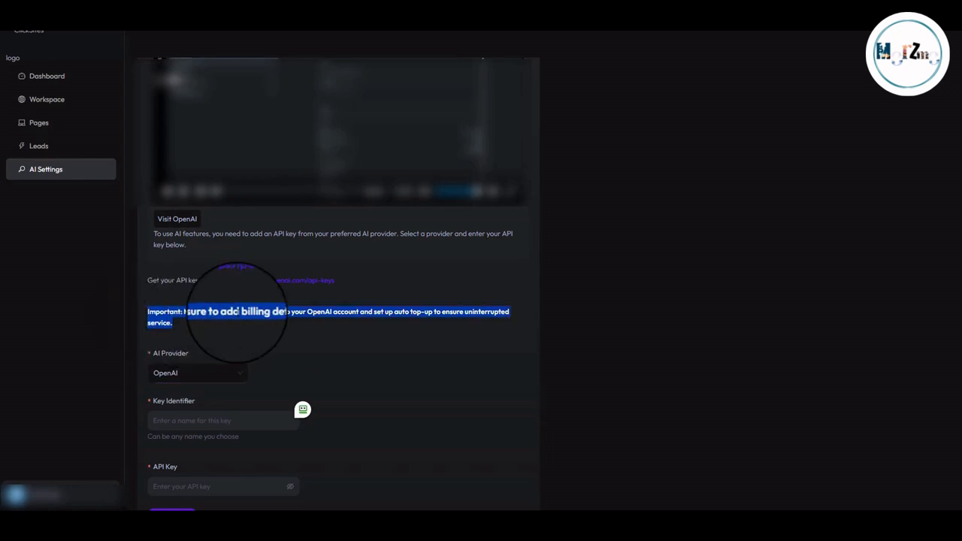
left_click(291, 312)
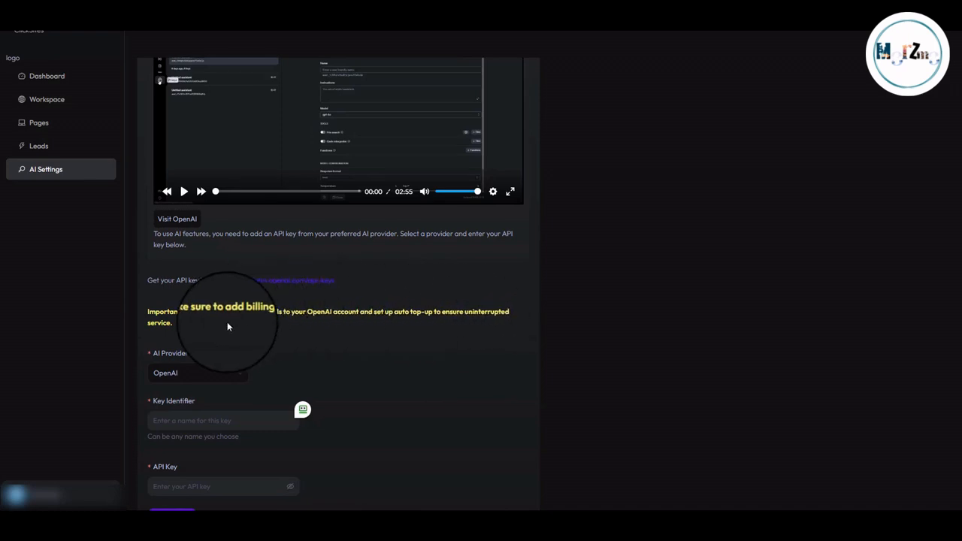
scroll(230, 323, "down", 1)
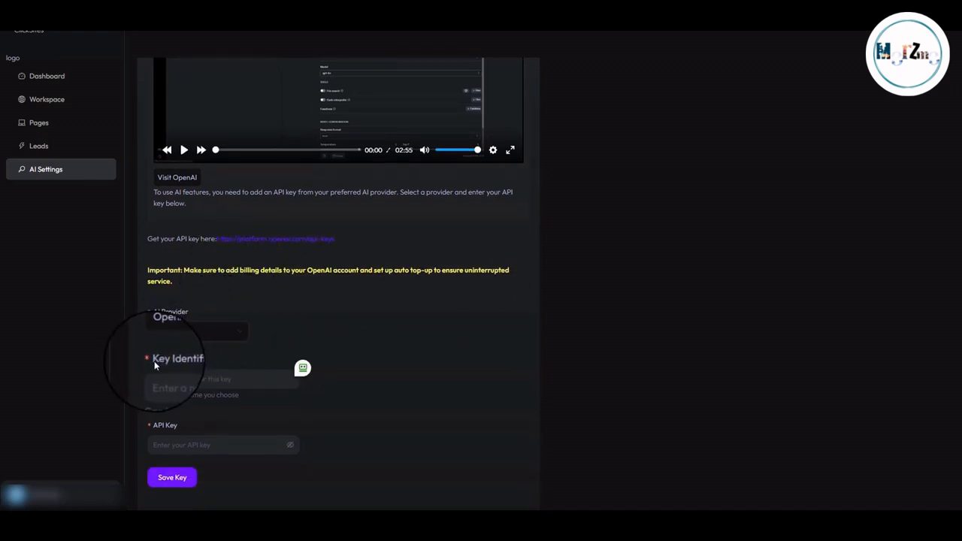
Review the OpenAI key fields and open the OpenAI API keys page through the key link in the AI Settings.
left_click_drag(154, 361, 207, 360)
left_click_drag(178, 425, 154, 425)
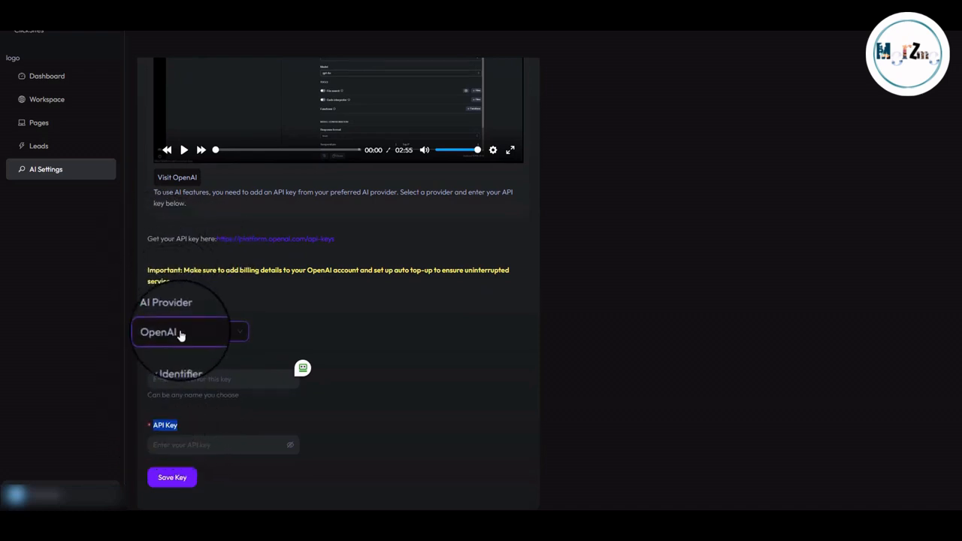
left_click_drag(149, 240, 364, 236)
left_click(363, 236)
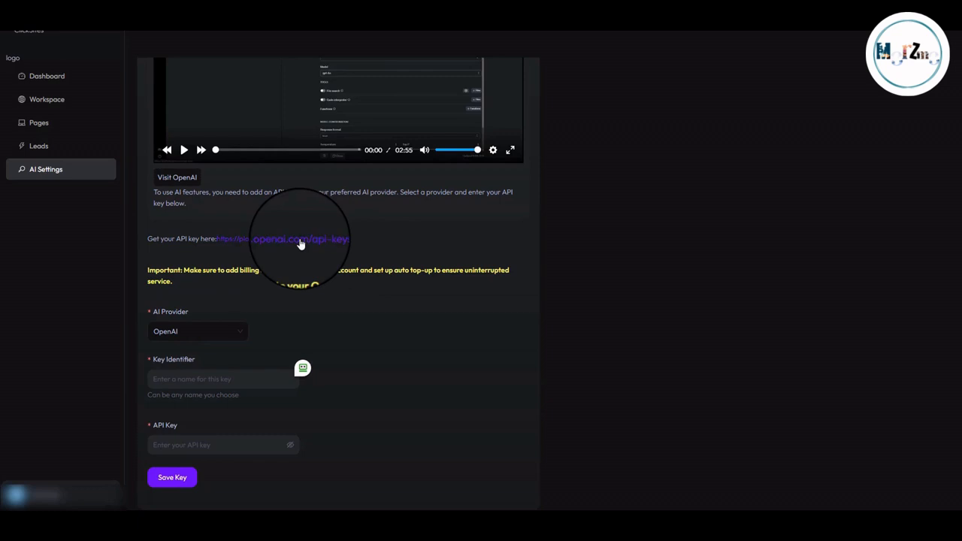
left_click(299, 241)
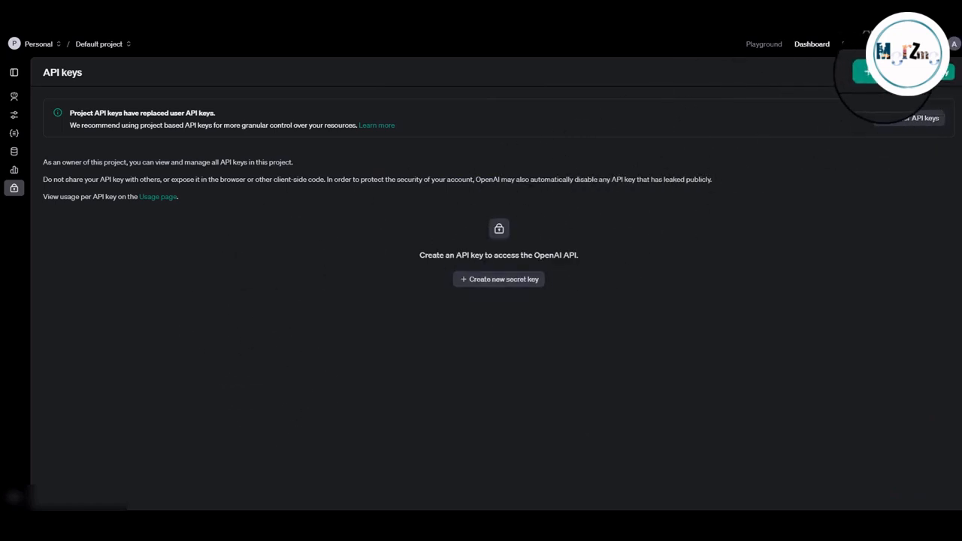
Create a new secret key owned by a service account with the ID OPENKEY2 in the default project, completing the human verification.
left_click(894, 72)
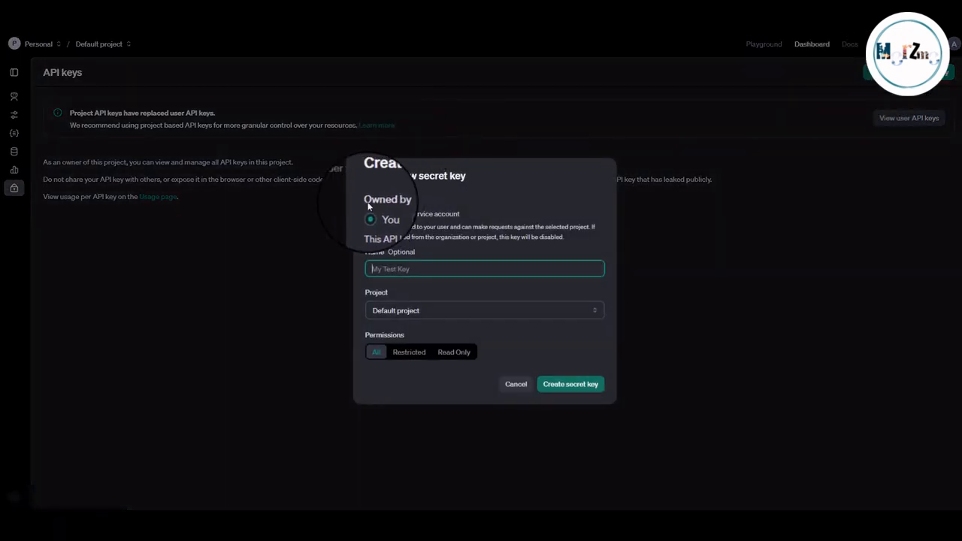
left_click(399, 216)
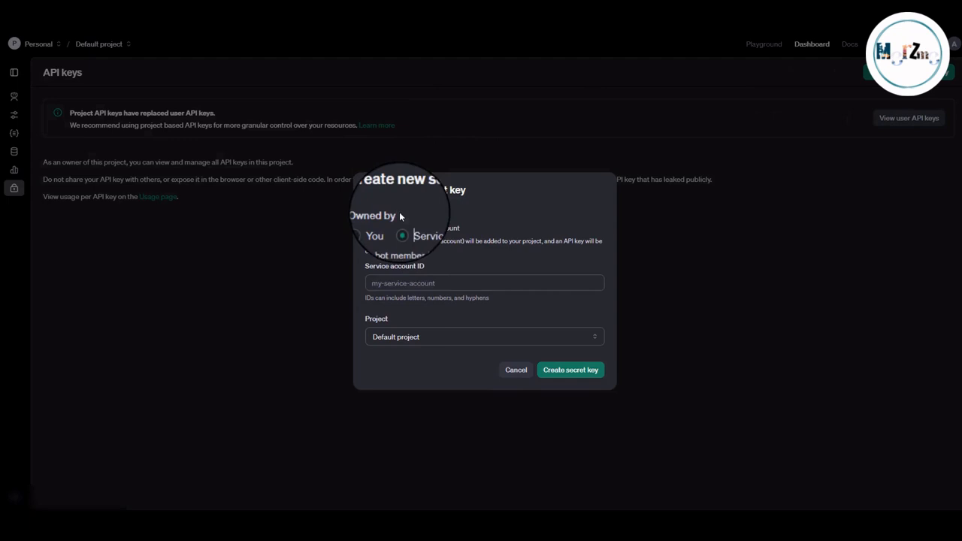
left_click(397, 282)
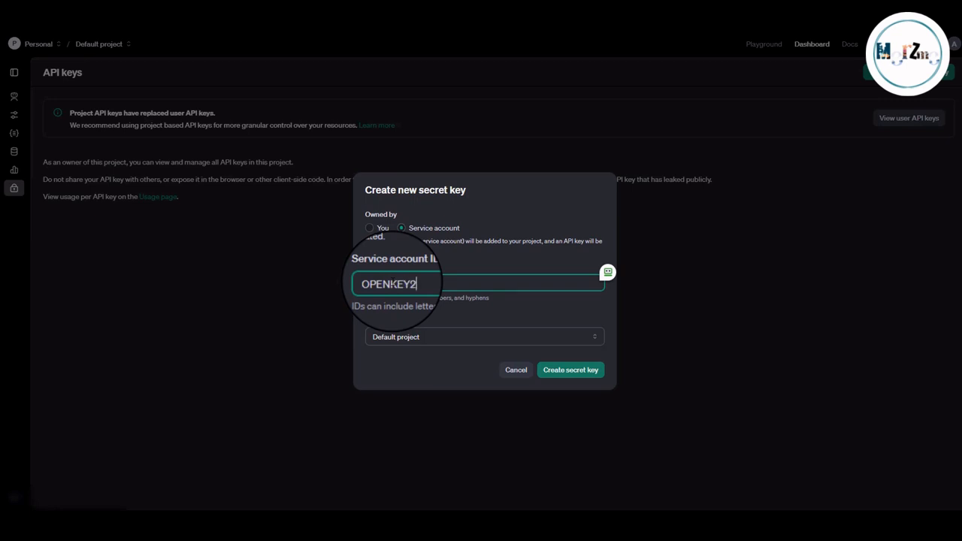
left_click(571, 369)
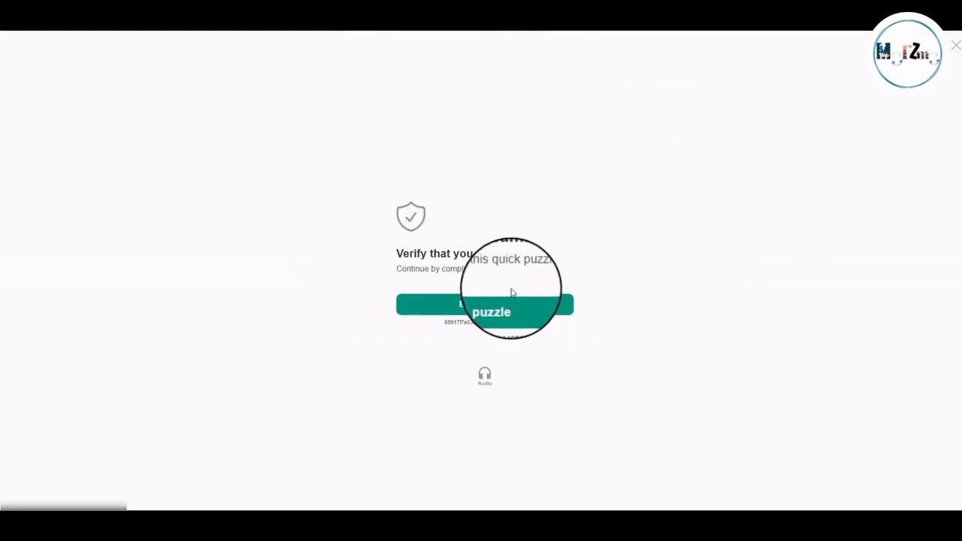
left_click_drag(489, 272, 389, 258)
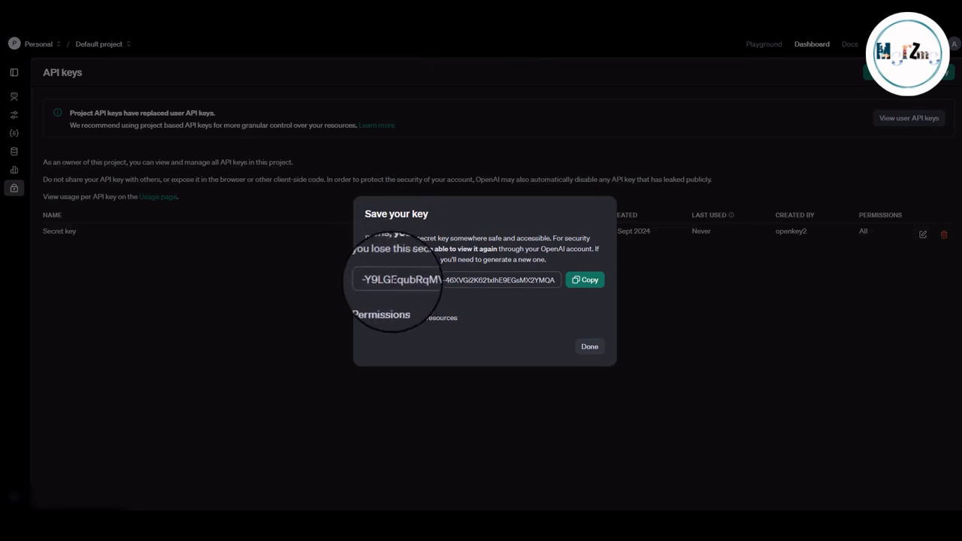
Copy the newly generated OpenAI secret key.
left_click(392, 278)
mouse_move(373, 280)
left_mouse_down()
mouse_move(357, 281)
mouse_move(372, 285)
left_mouse_up()
left_click(379, 280)
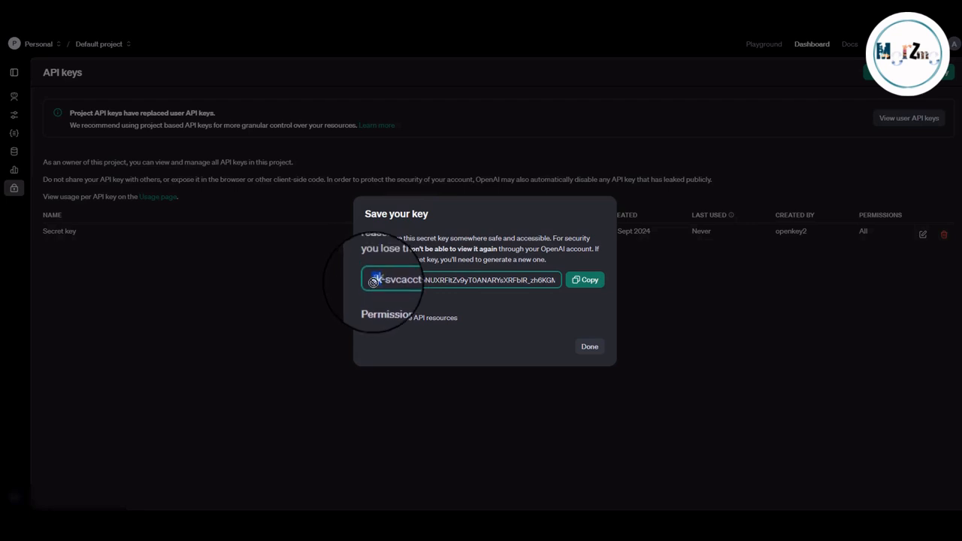
left_click(587, 280)
Back in the ClickSites AI Settings, save the OpenAI credential with key identifier OPENKEY2 and the copied secret pasted as the API key.
left_click(99, 4)
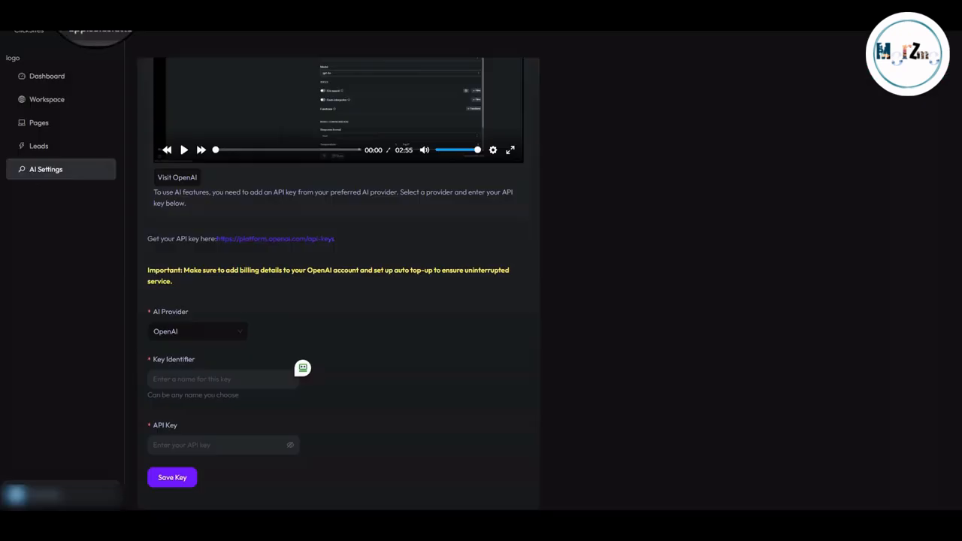
left_click(192, 376)
type("o")
key("BackSpace")
type("P")
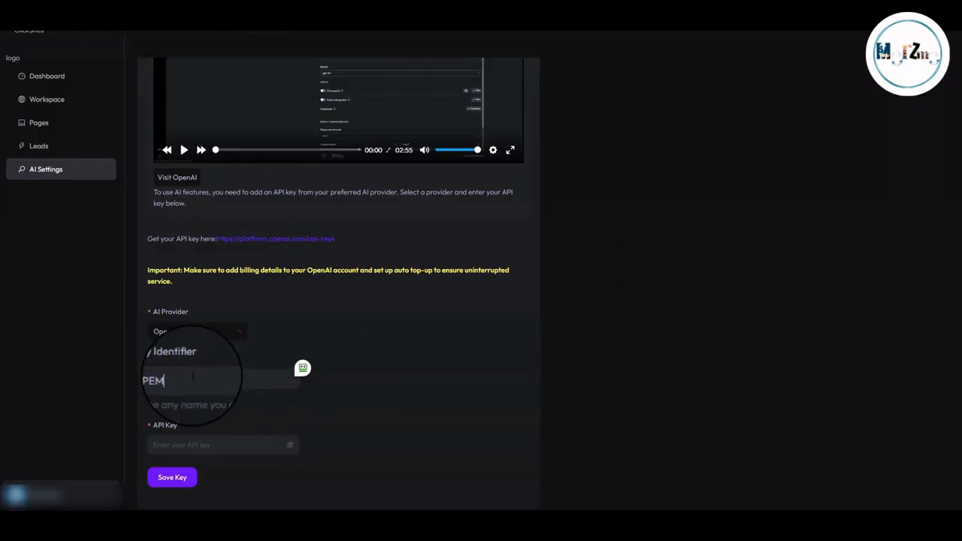
type("ENKEY2")
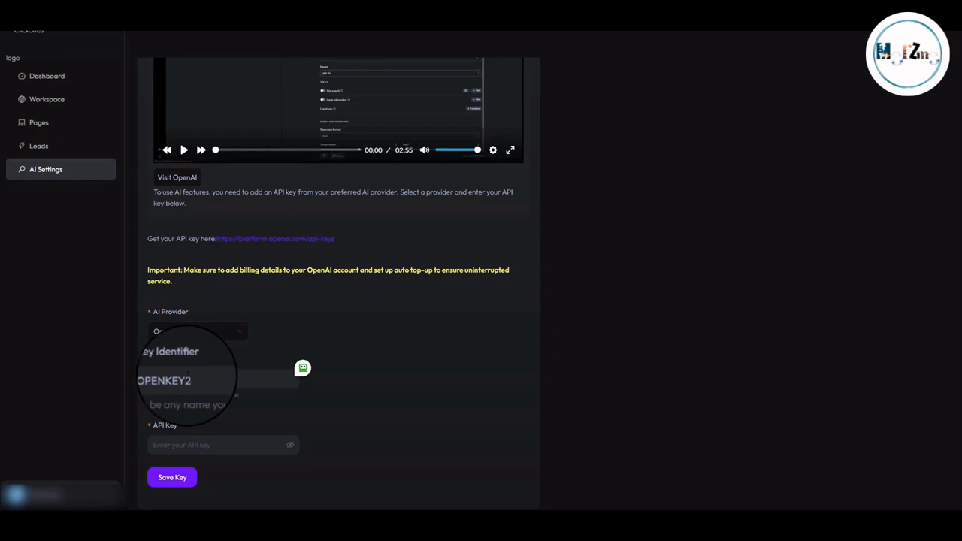
right_click(192, 445)
left_click(258, 276)
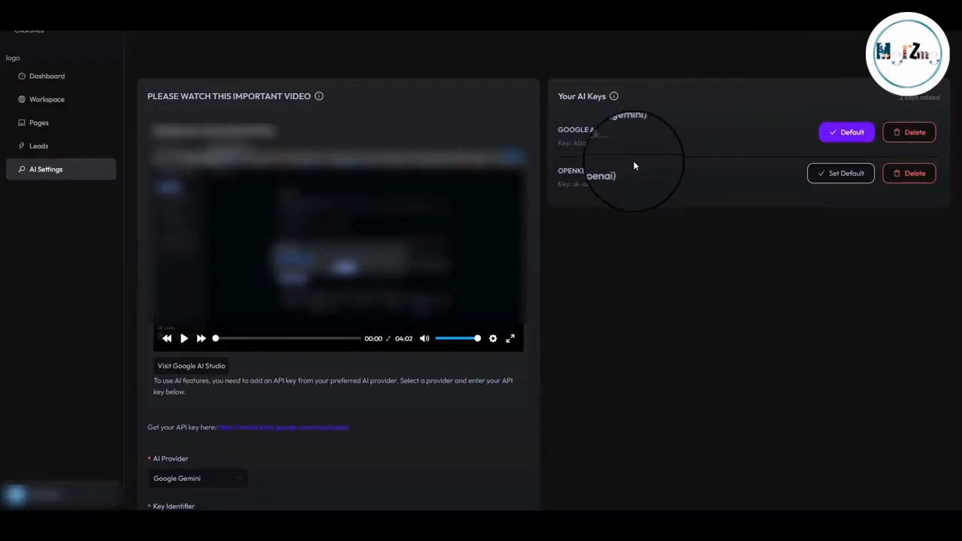
left_click_drag(555, 175, 624, 176)
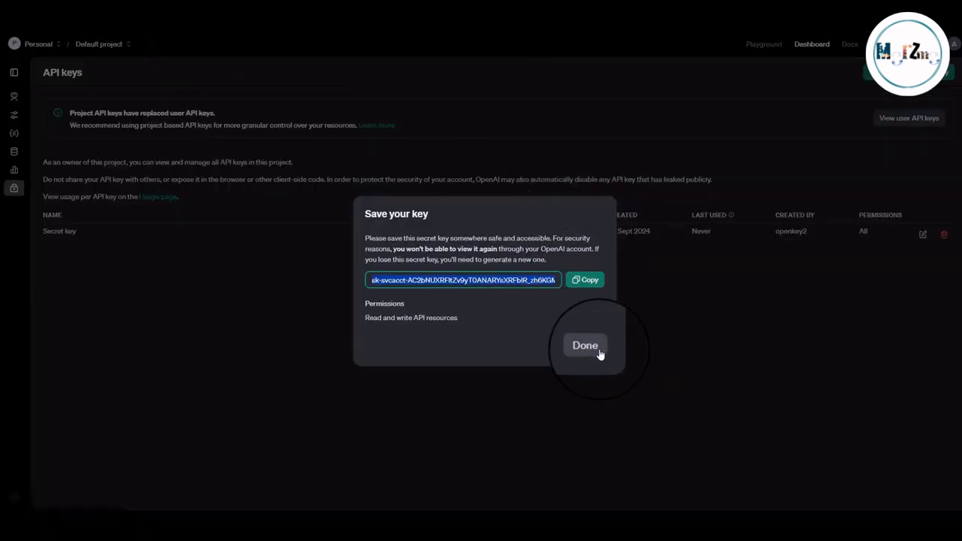
Back on the OpenAI platform, dismiss the generated-key dialog and view the credit balance in the organization's billing settings.
left_click(585, 346)
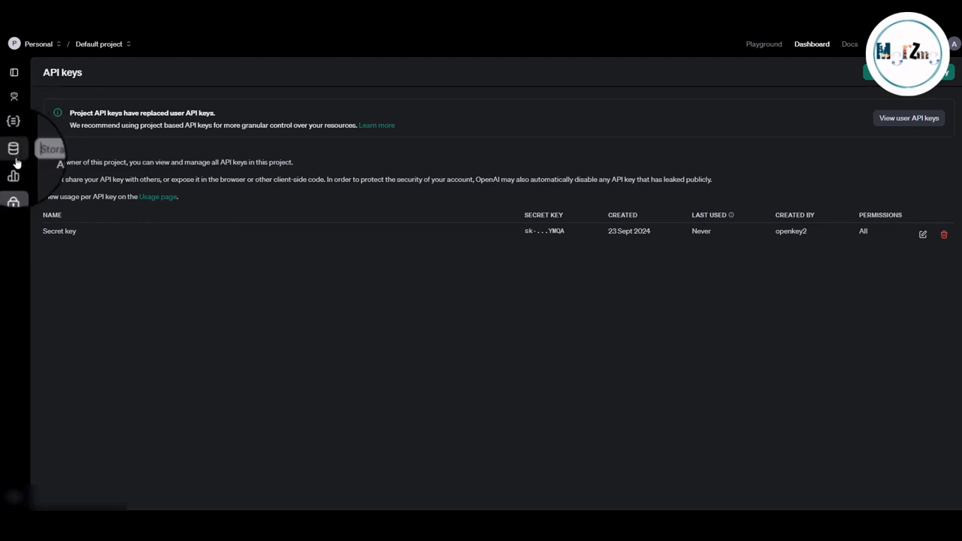
left_click(908, 53)
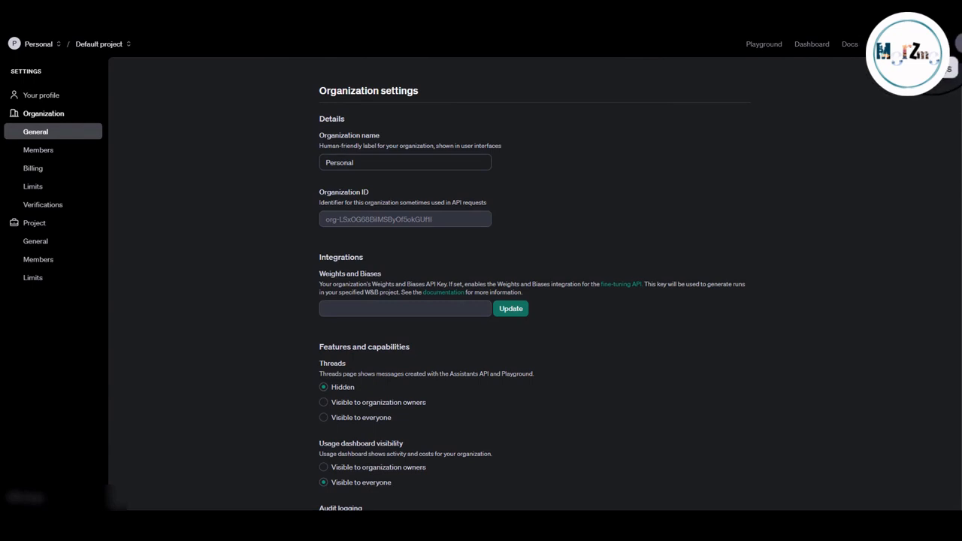
left_click(28, 170)
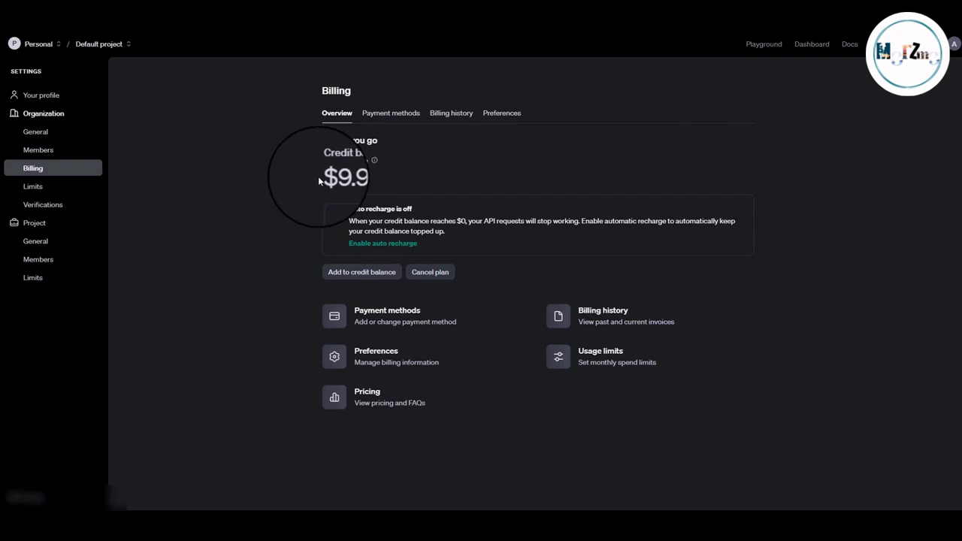
left_click_drag(318, 176, 364, 177)
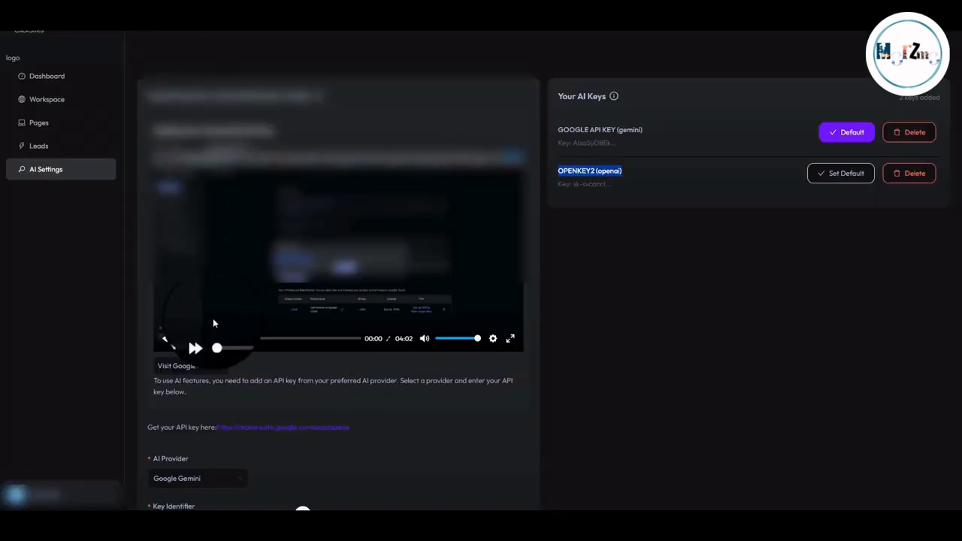
In the ClickSites AI Settings, select OpenAI as the AI provider again and reread the notice about billing details and auto top-up.
left_click(224, 345)
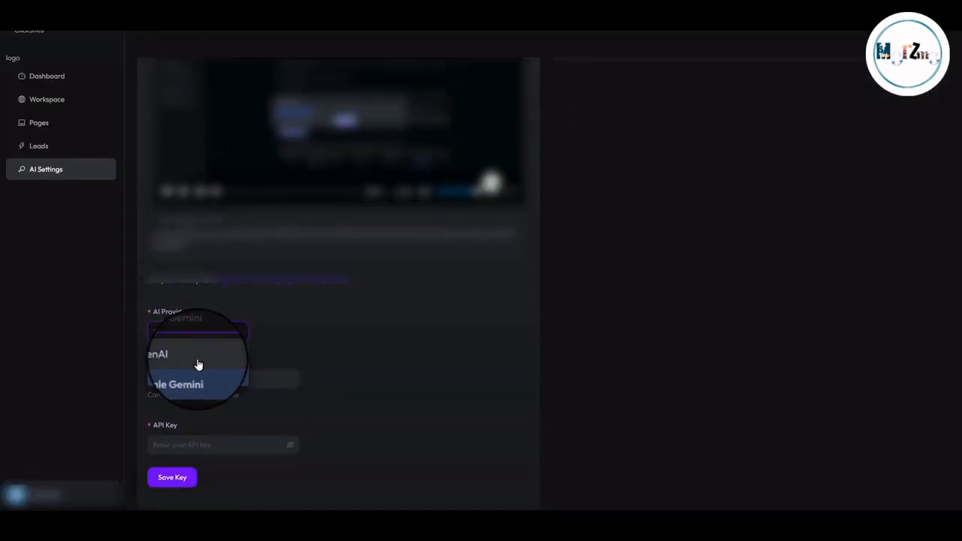
left_click(197, 358)
left_click_drag(226, 311, 315, 326)
left_click(173, 323)
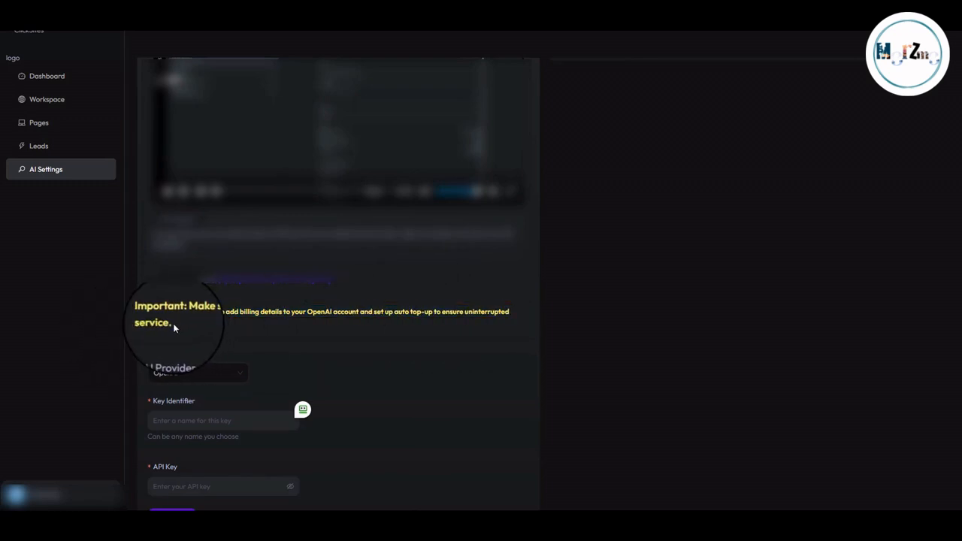
left_click_drag(171, 323, 147, 317)
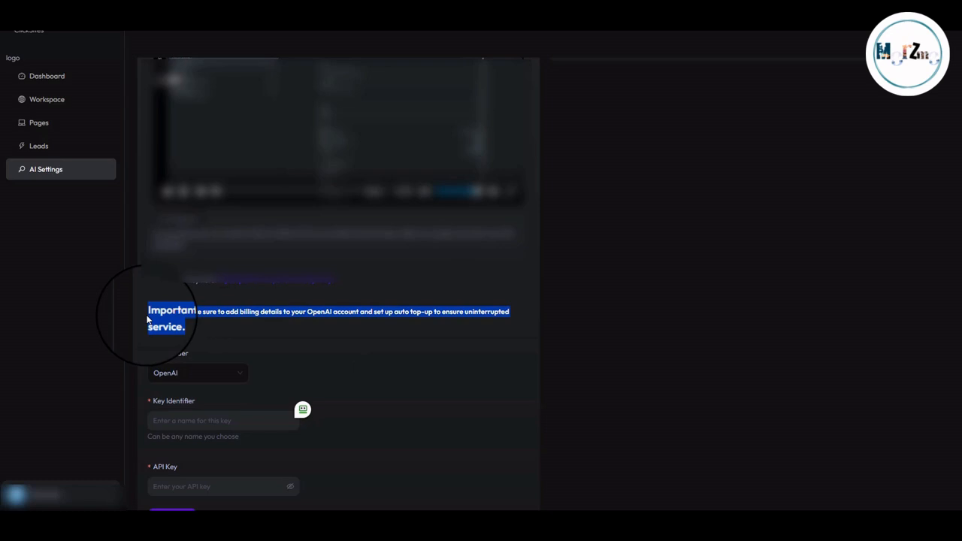
left_click(209, 331)
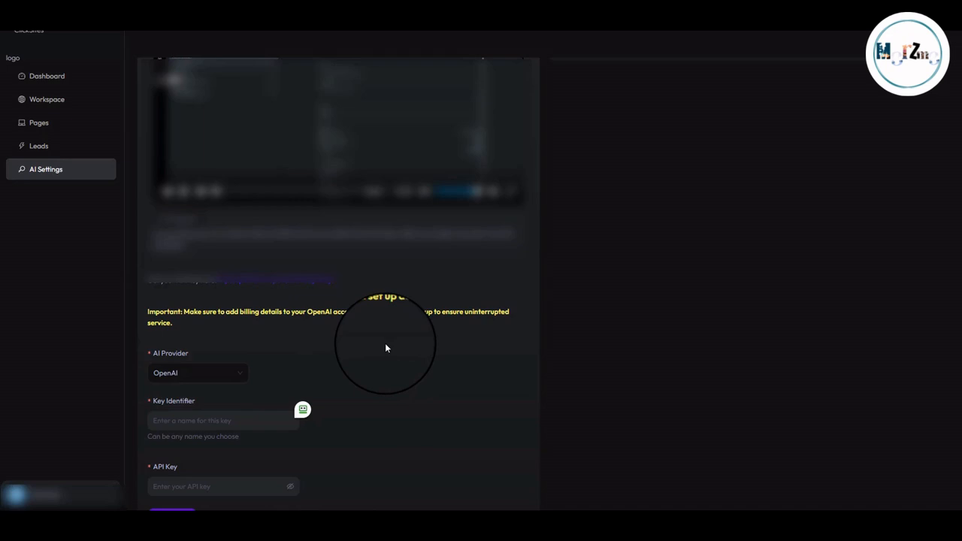
scroll(440, 368, "up", 2)
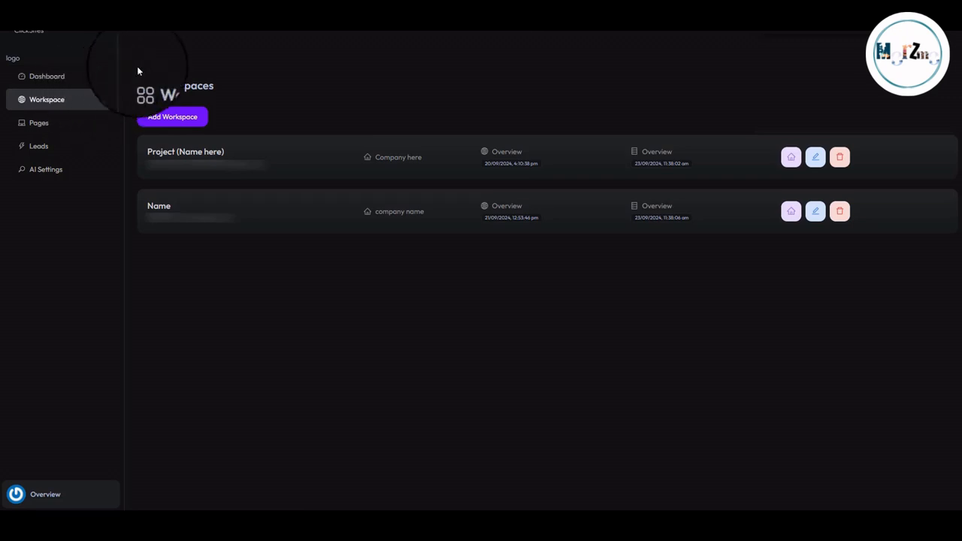
Create a workspace named NAME with the company name COMPANY NAME HERE and the suggested subdomain.
left_click(183, 123)
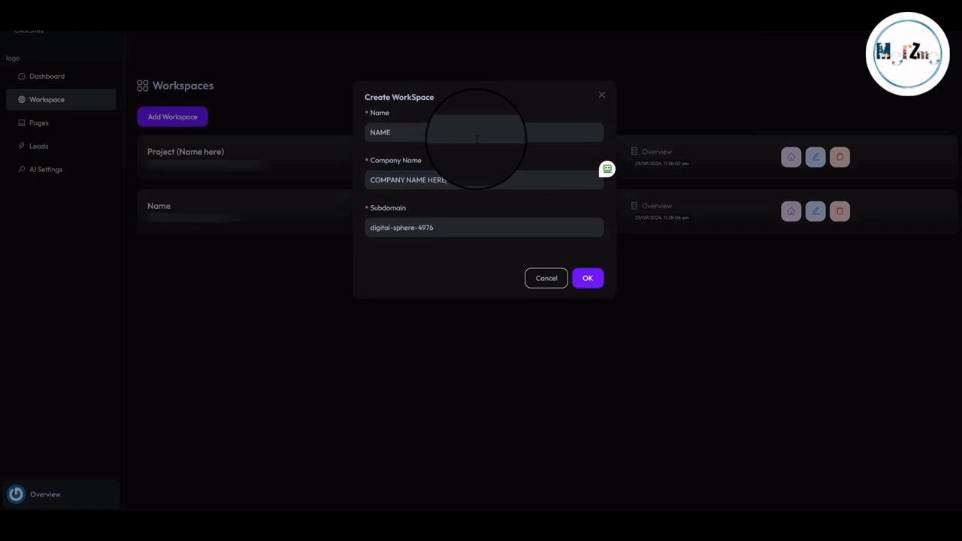
left_click_drag(461, 227, 358, 226)
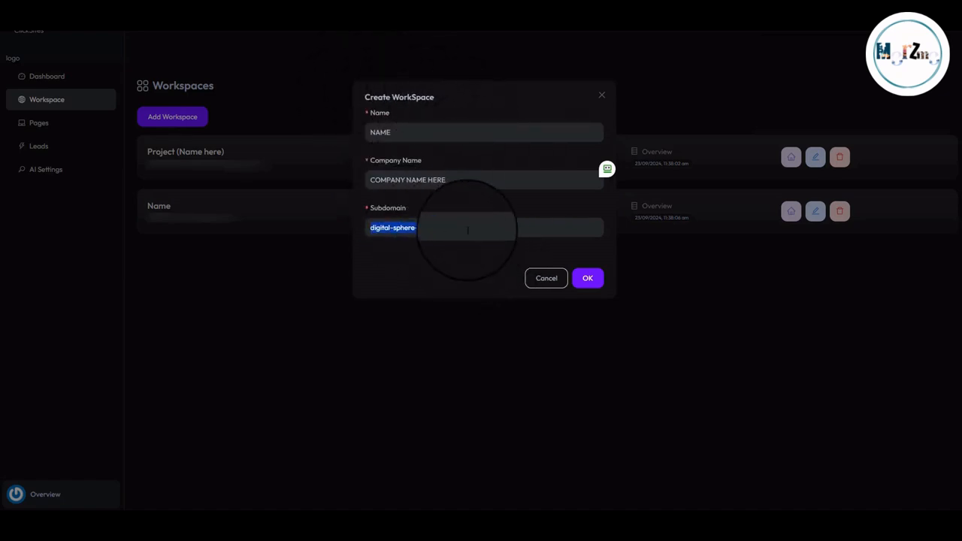
left_click(586, 280)
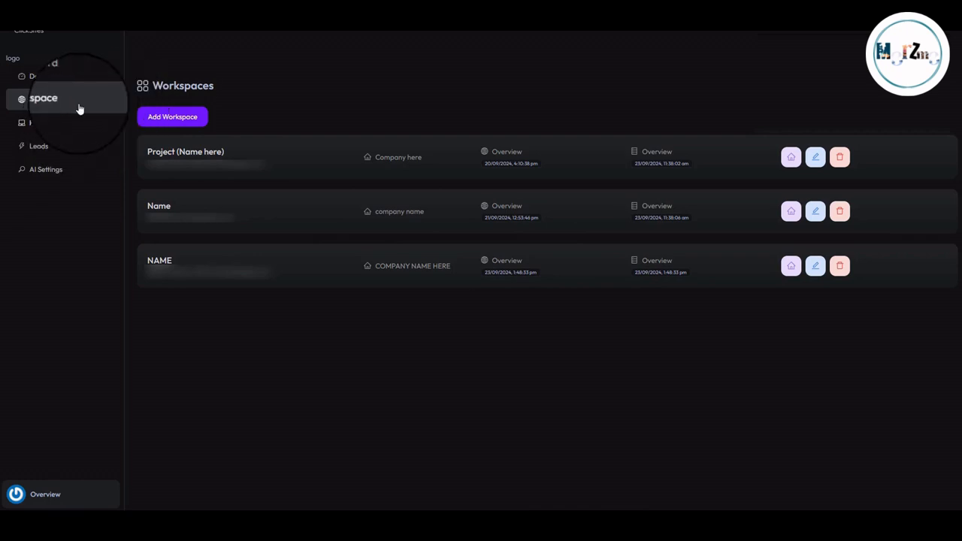
Start a new AI-created page in the NAME workspace.
left_click(48, 125)
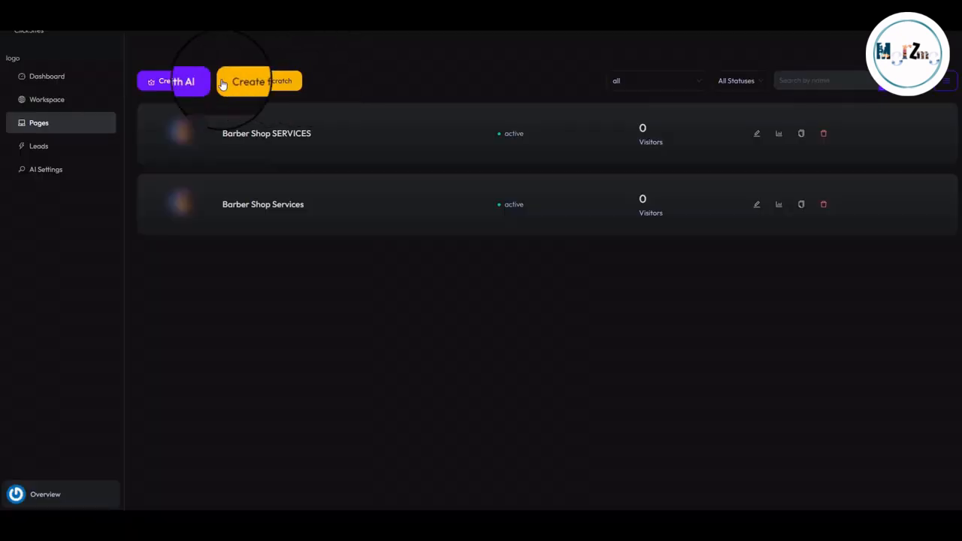
left_click(167, 88)
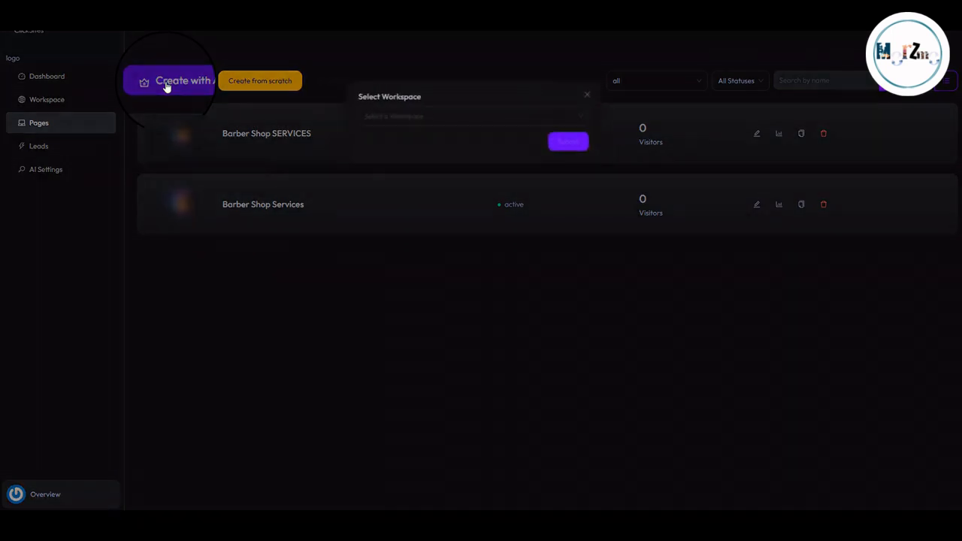
left_click(418, 114)
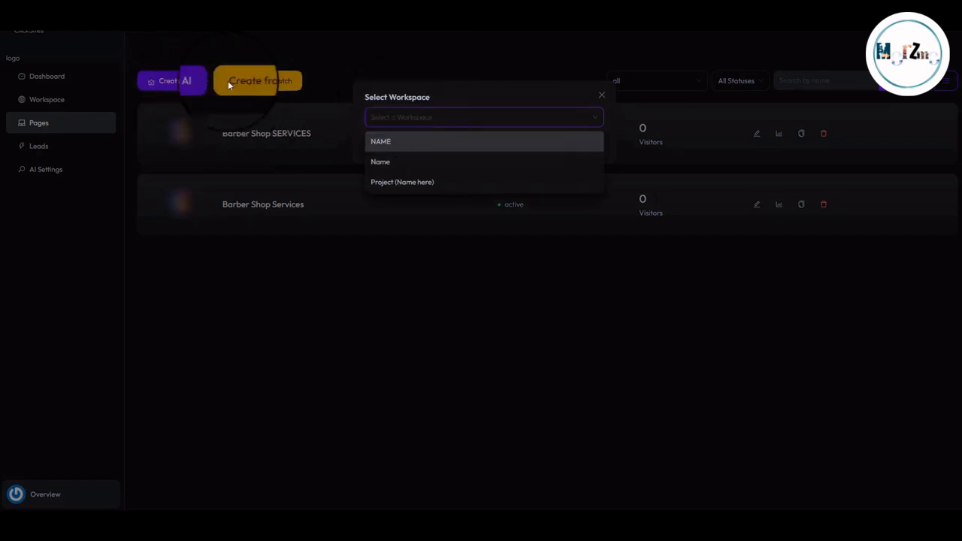
left_click(398, 149)
left_click(583, 145)
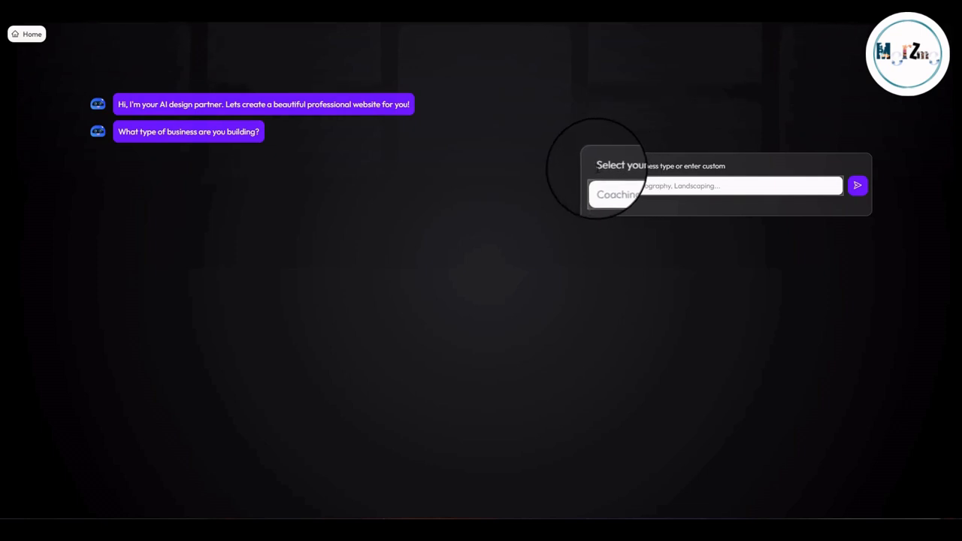
Look through the business types and submit Barber Shop as the type of business.
left_click_drag(596, 168, 741, 173)
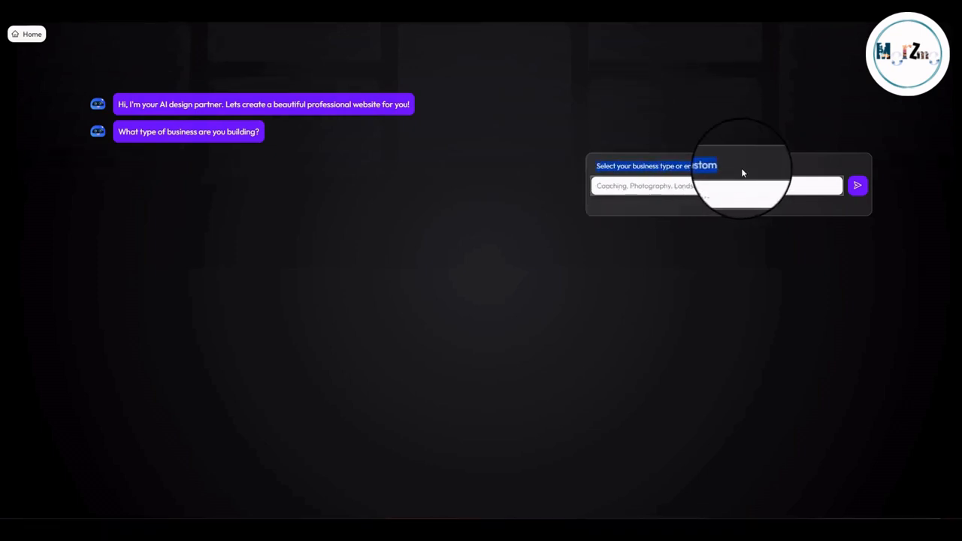
left_click(675, 189)
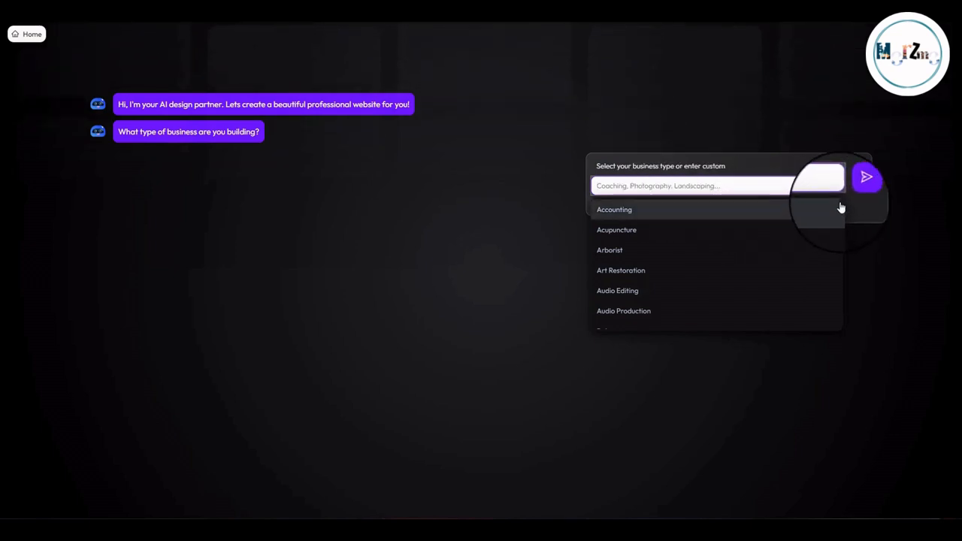
scroll(842, 210, "down", 2)
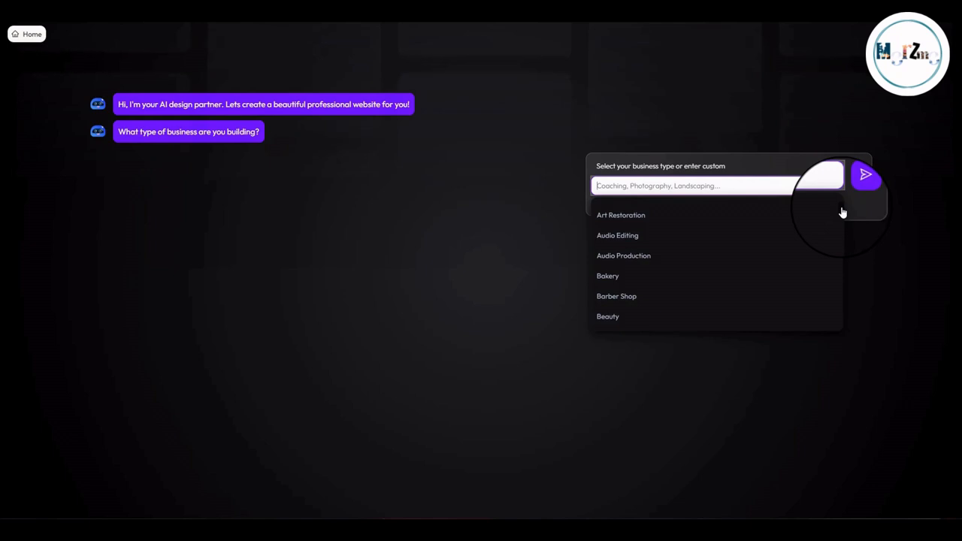
scroll(842, 214, "down", 3)
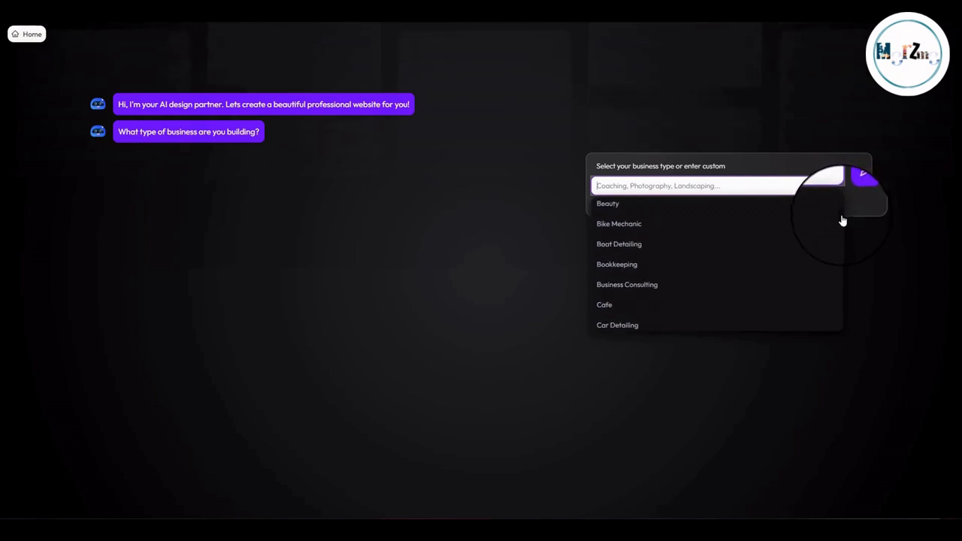
scroll(842, 226, "down", 6)
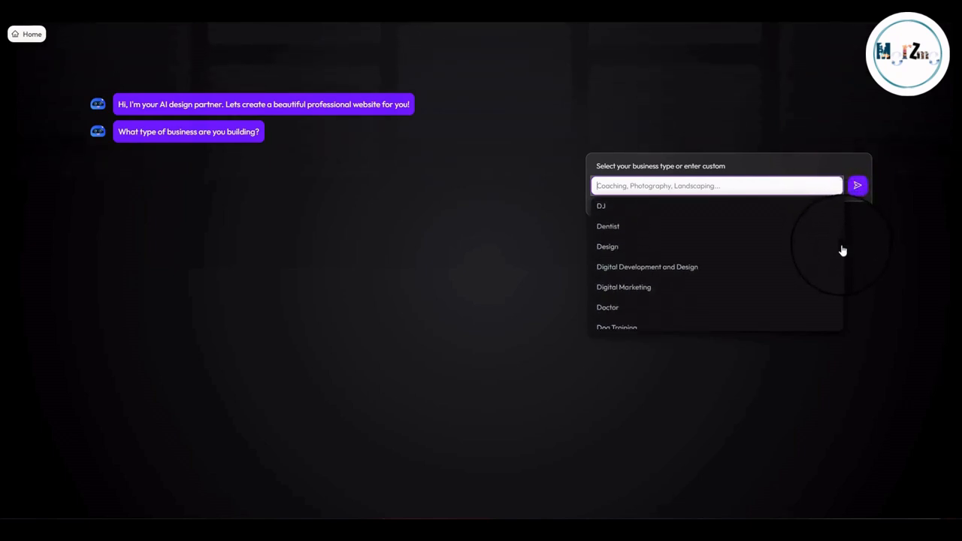
scroll(840, 262, "down", 8)
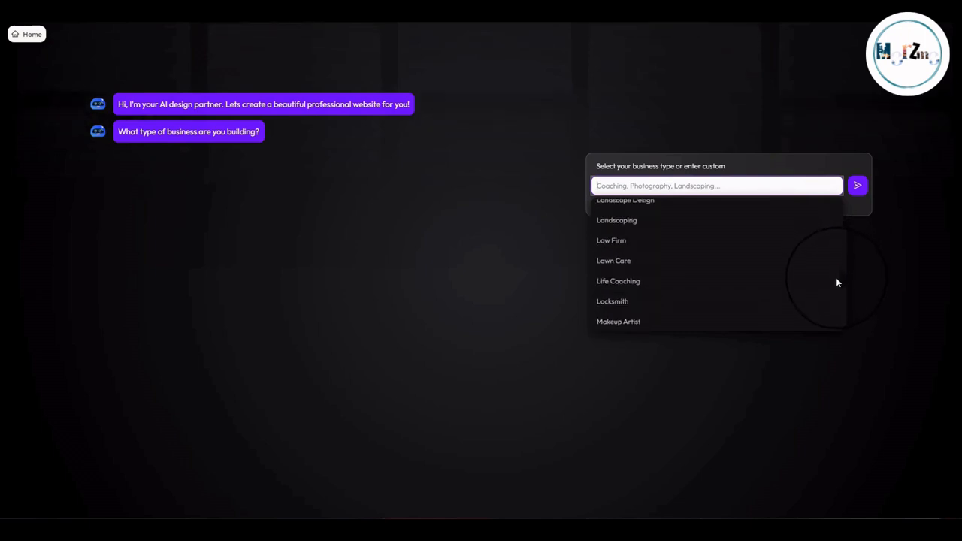
left_click_drag(836, 278, 838, 200)
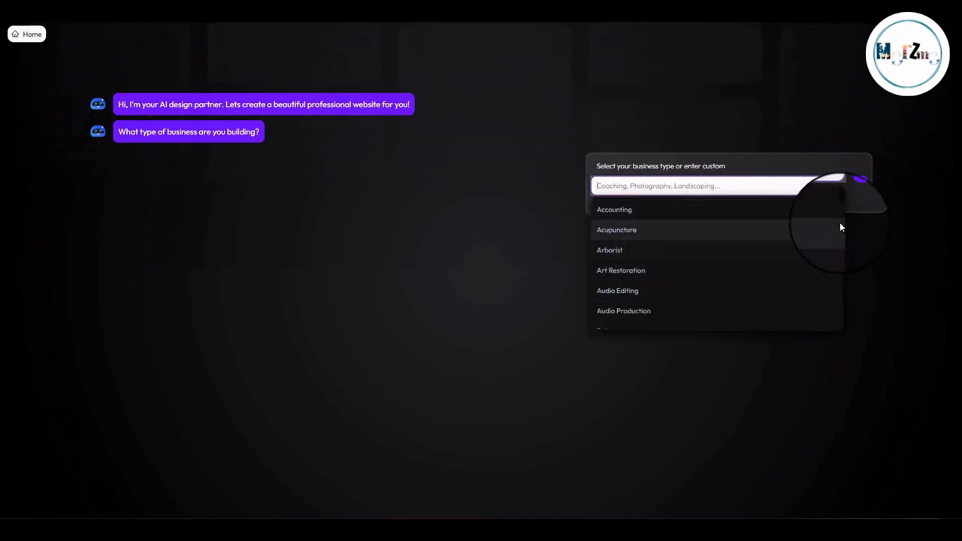
left_click_drag(839, 208, 832, 217)
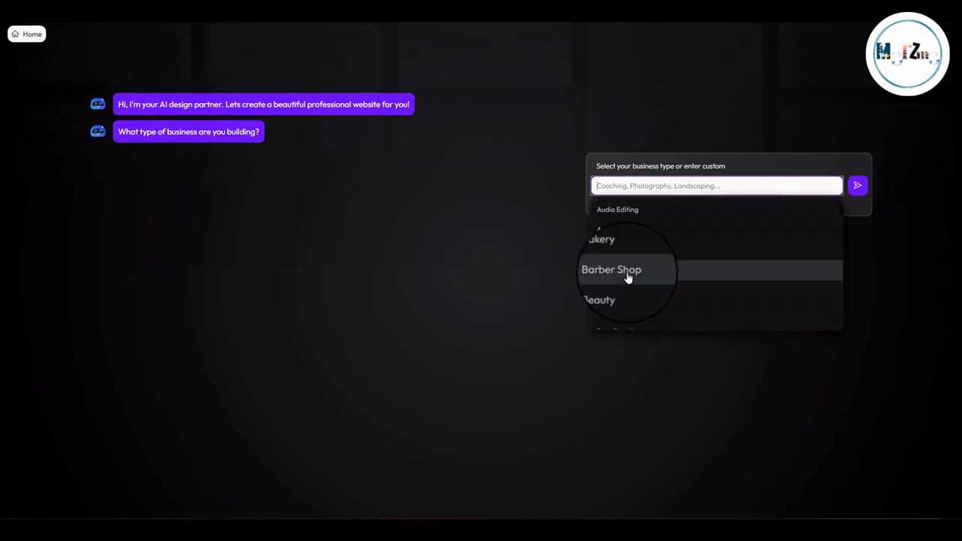
left_click(626, 272)
left_click(857, 184)
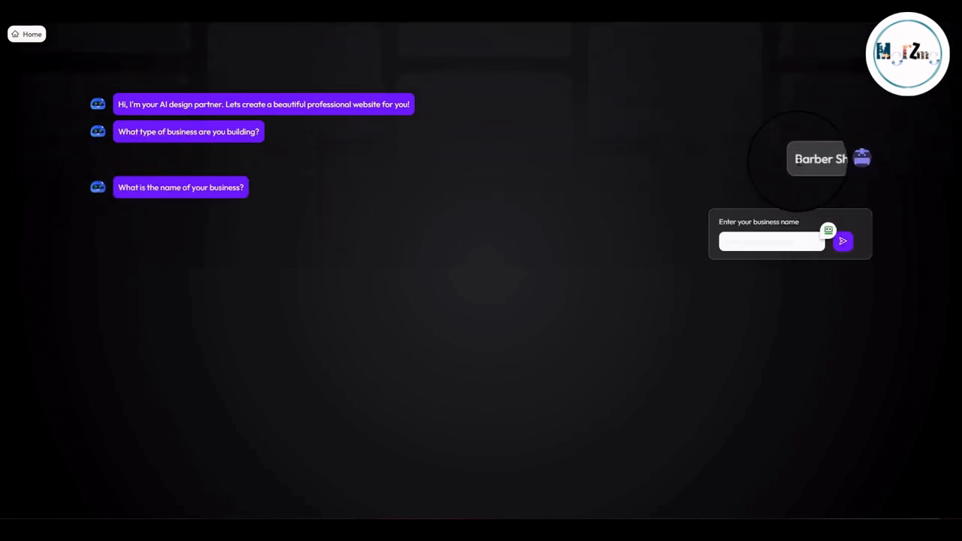
Reuse the business type text to enter Barber Shop LLC as the business name and submit it.
left_click_drag(796, 165, 840, 161)
key("ctrl+c")
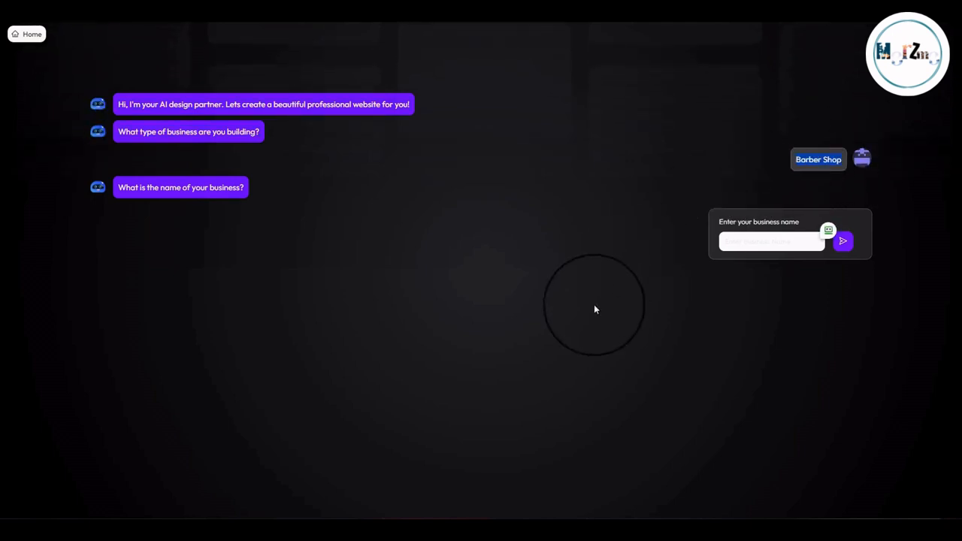
left_click(766, 241)
key("ctrl+v")
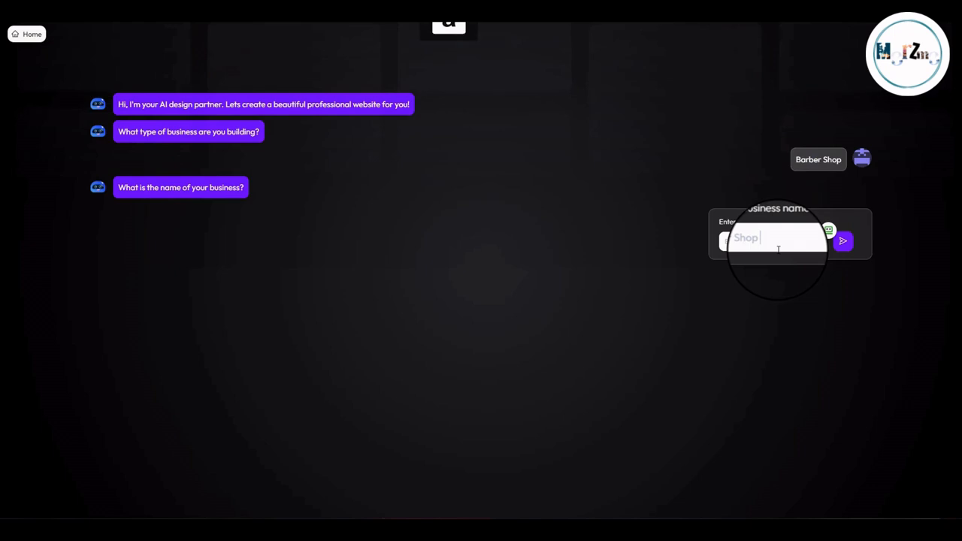
key("Caps_Lock")
type("I")
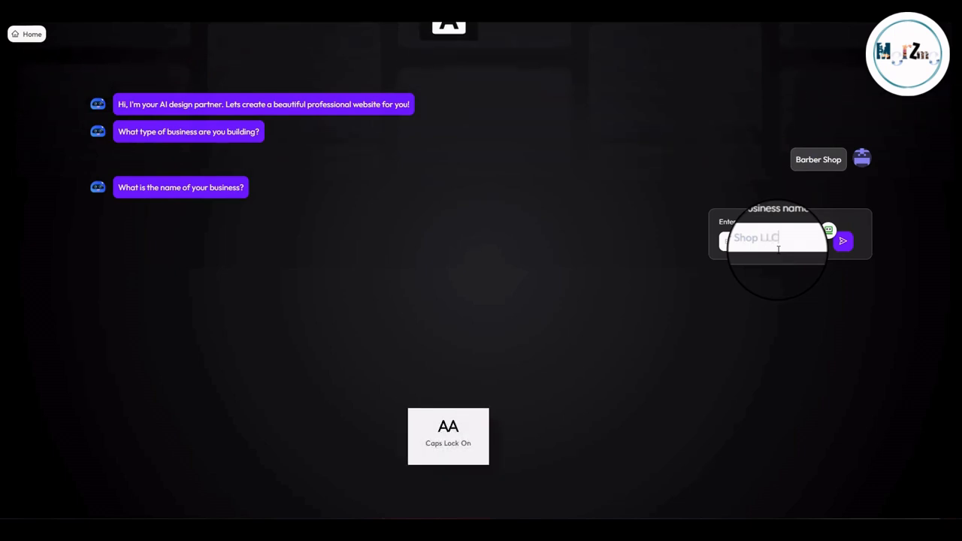
type("LC")
key("Return")
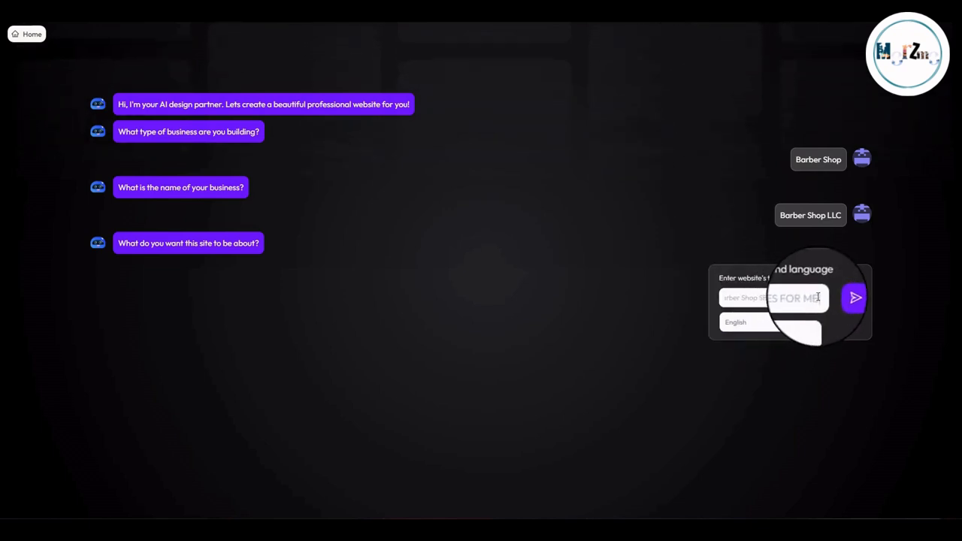
Submit "Barber Shop SERVICES FOR MEN" as the website's topic, with English as the language.
left_click_drag(819, 297, 710, 299)
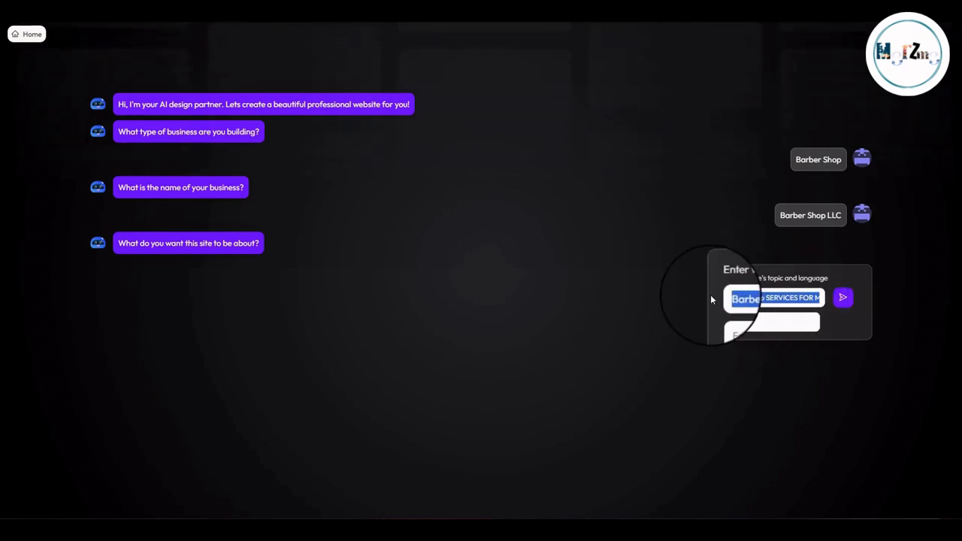
left_click(802, 298)
left_click_drag(721, 297, 820, 298)
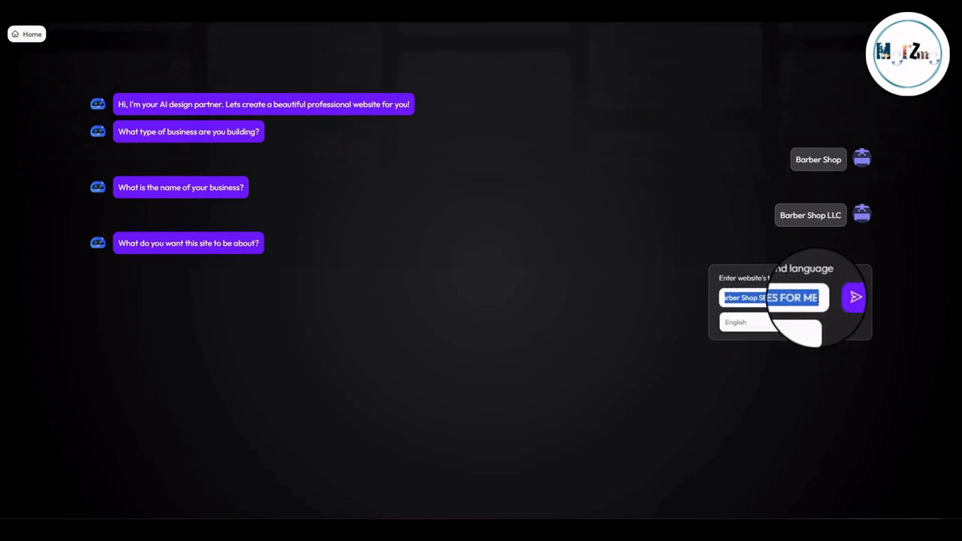
left_click(813, 301)
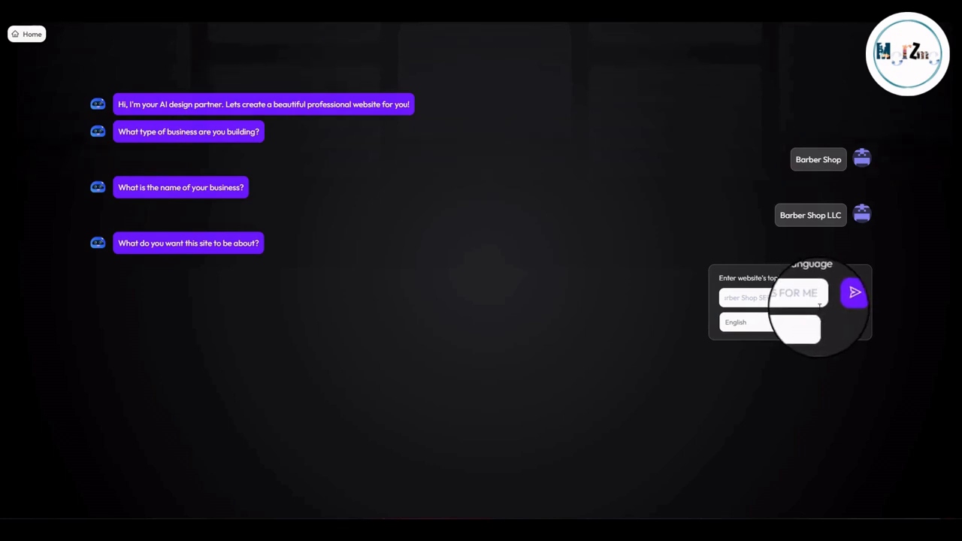
left_click(786, 325)
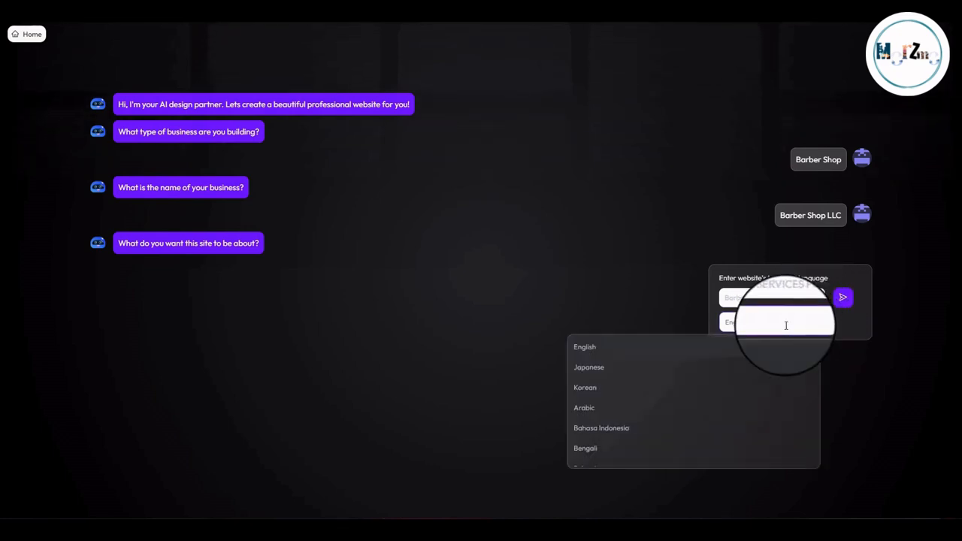
left_click_drag(819, 345, 812, 386)
left_click(852, 362)
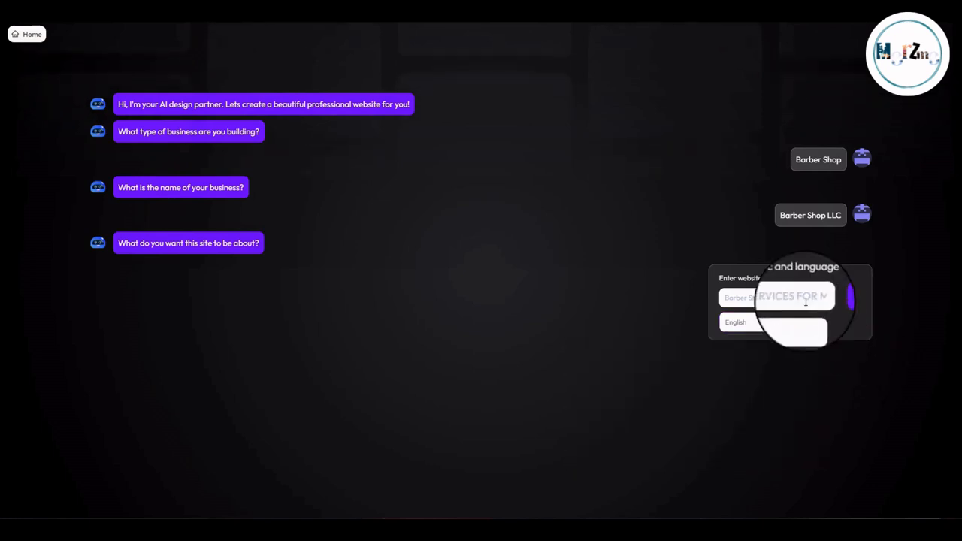
left_click_drag(726, 298, 874, 321)
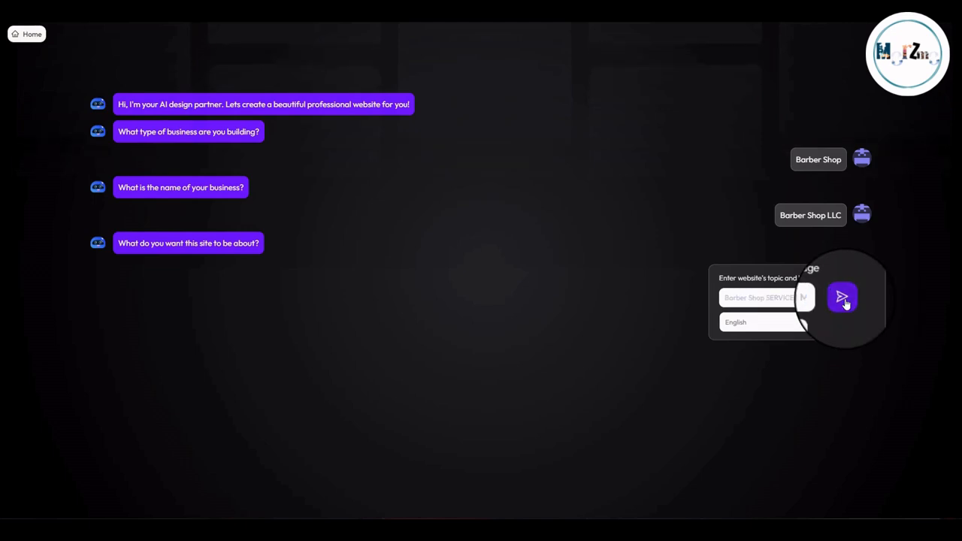
left_click(843, 299)
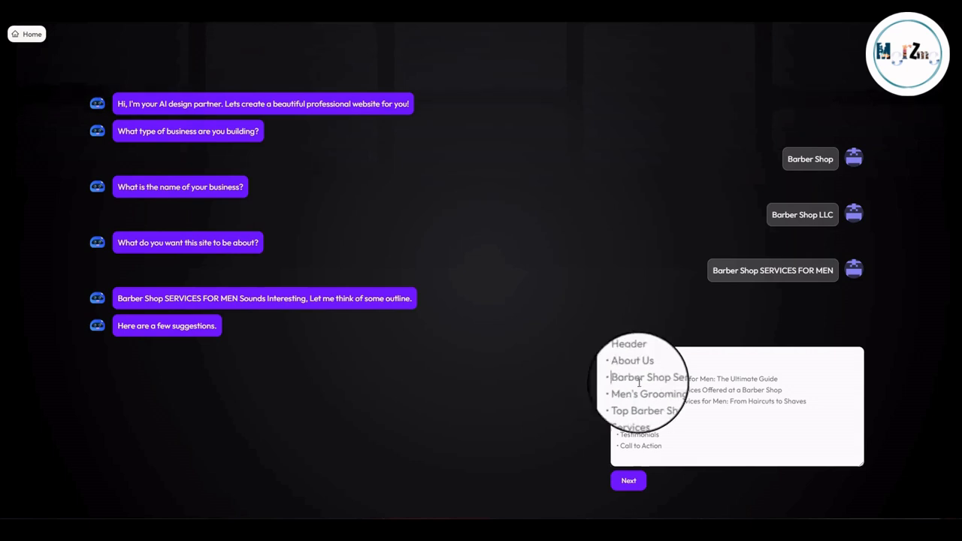
Add "Contact us" and "our products" to the end of the suggested site outline and continue with it.
left_click_drag(638, 381, 825, 398)
left_click(648, 410)
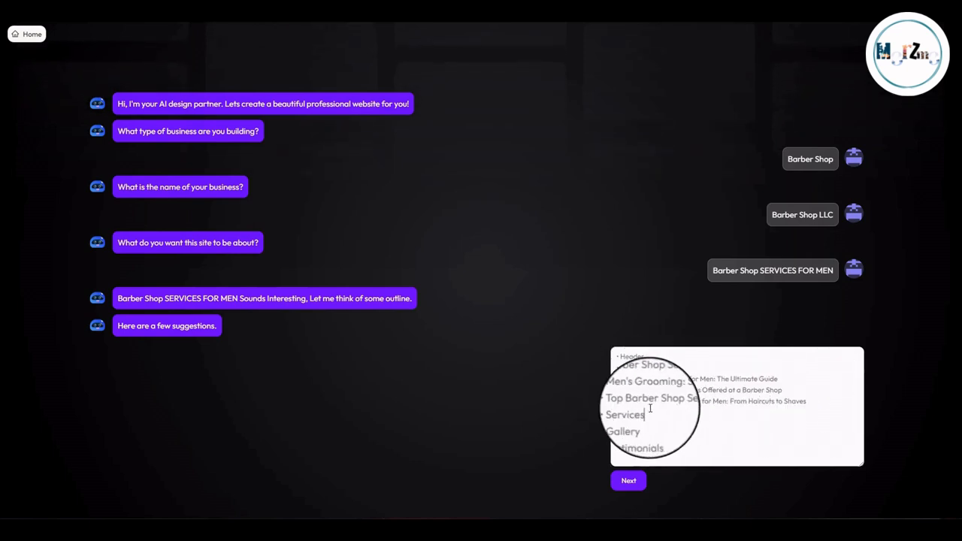
double_click(648, 412)
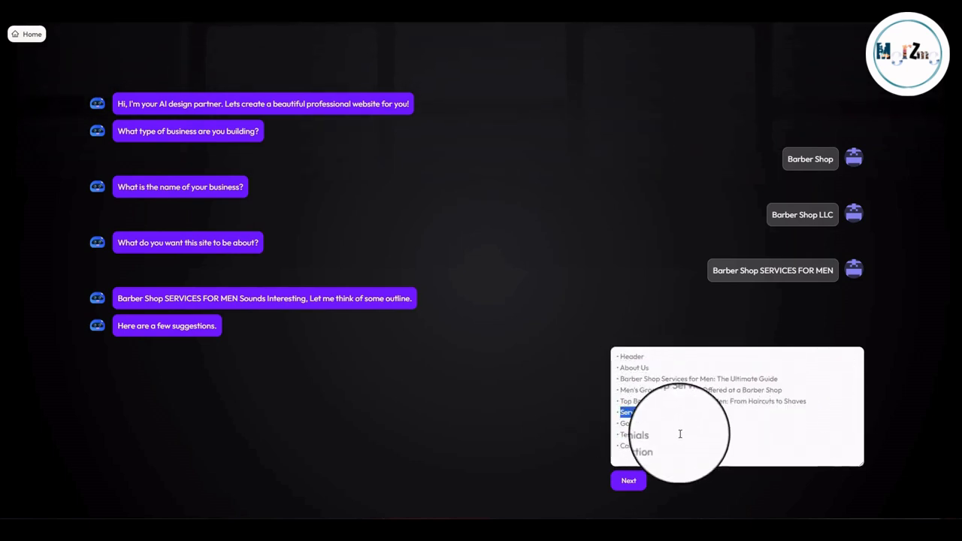
left_click(678, 439)
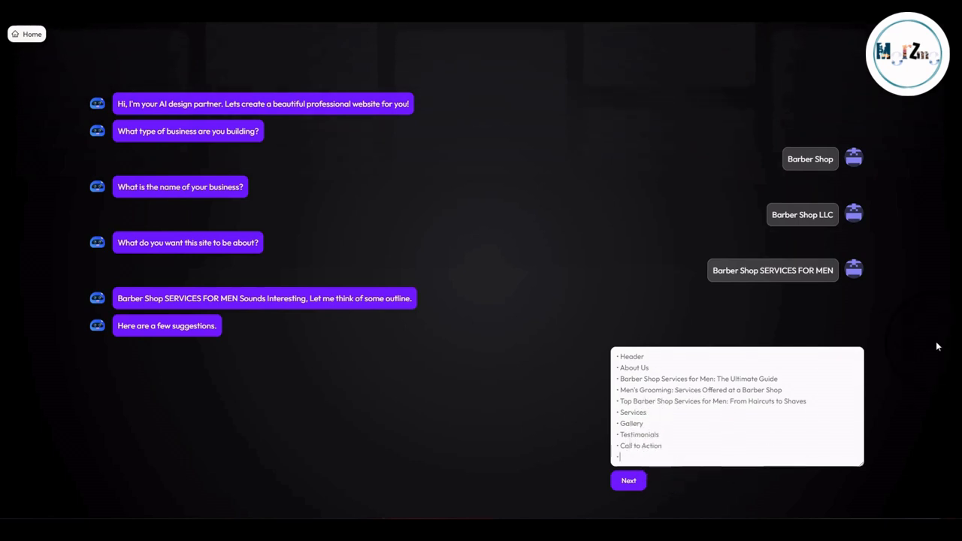
key("Caps_Lock")
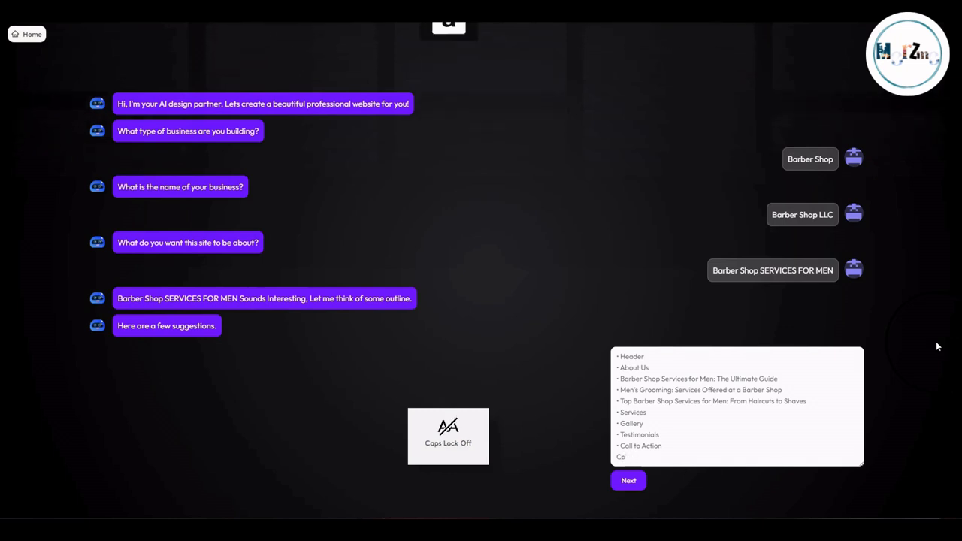
type("s")
key("Return")
type("-")
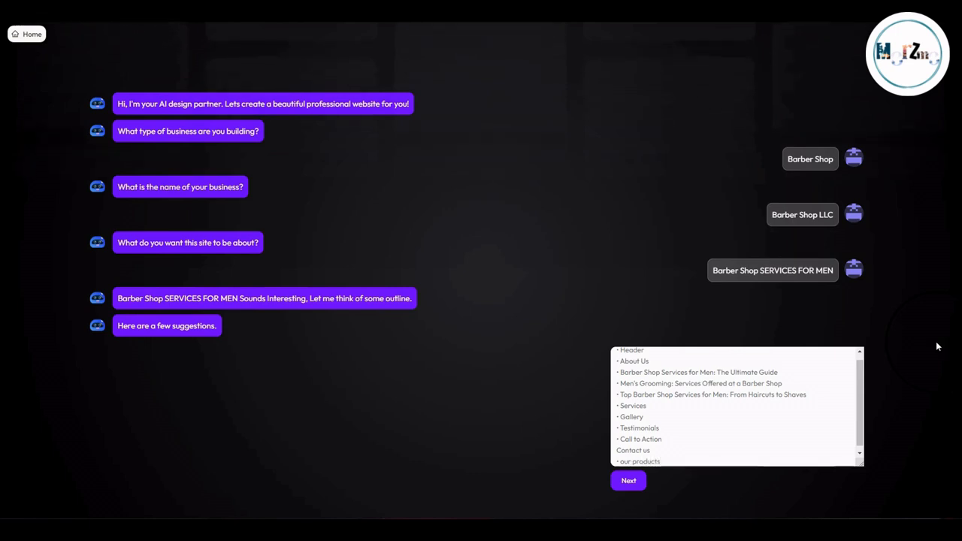
scroll(670, 352, "down", 1)
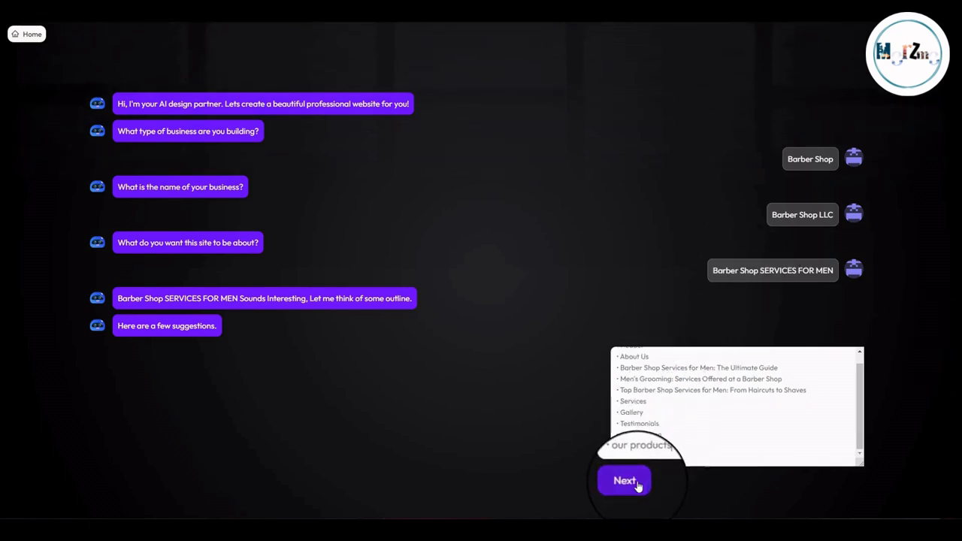
left_click(628, 481)
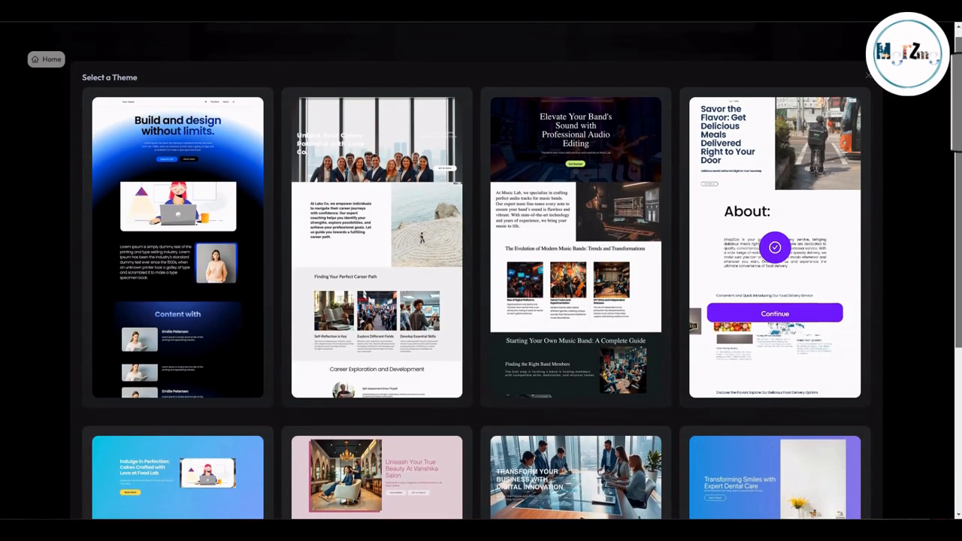
Browse the available themes and continue with the music band theme titled "Elevate Your Band's Sound with Professional Audio Editing".
scroll(516, 276, "down", 1)
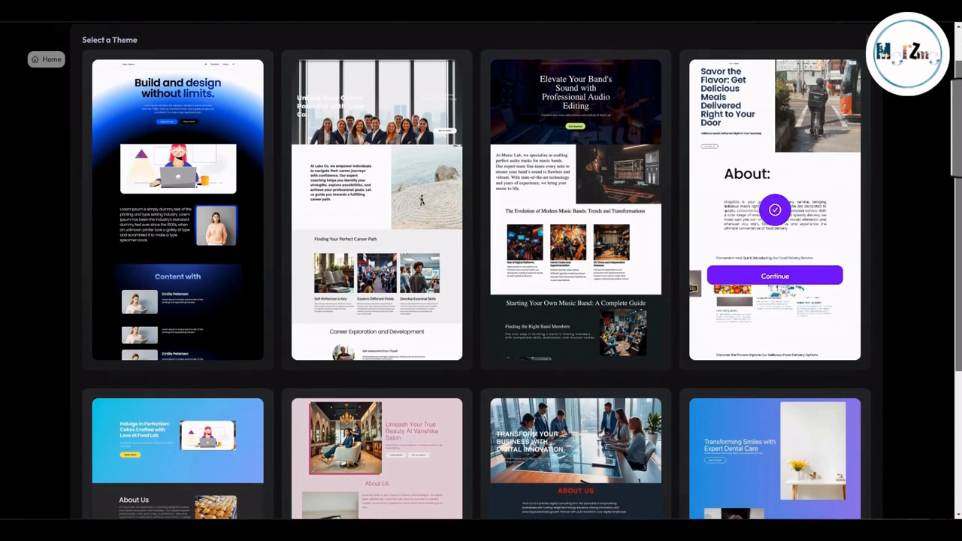
scroll(958, 259, "down", 5)
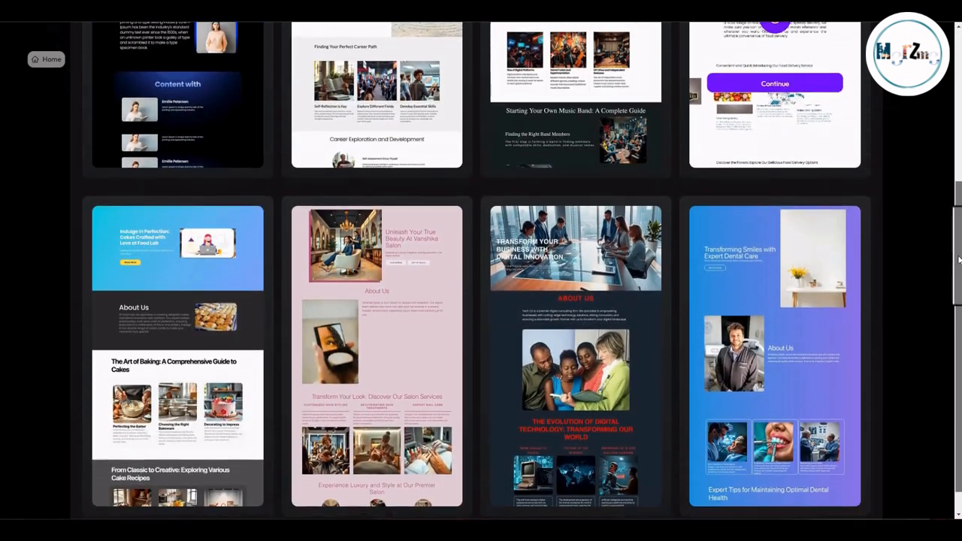
scroll(943, 210, "up", 4)
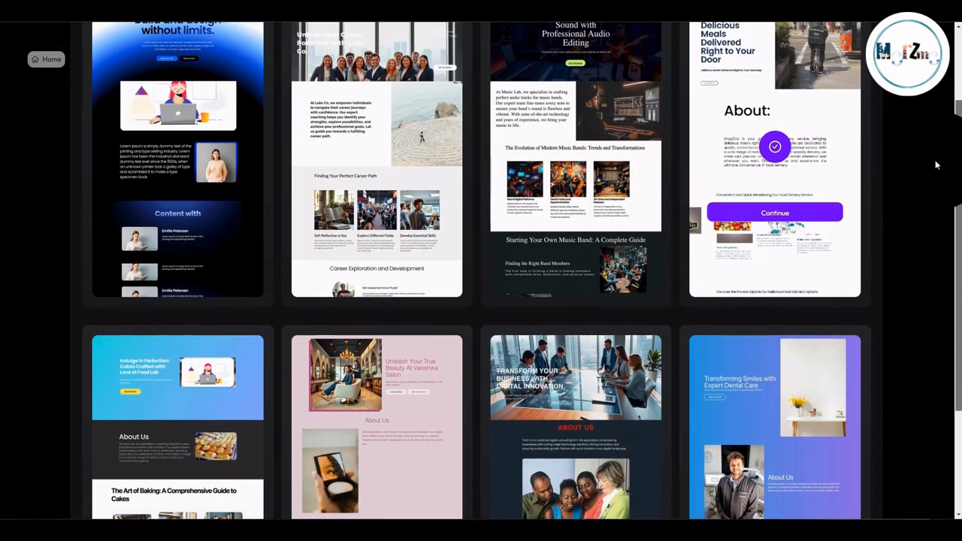
scroll(797, 218, "up", 2)
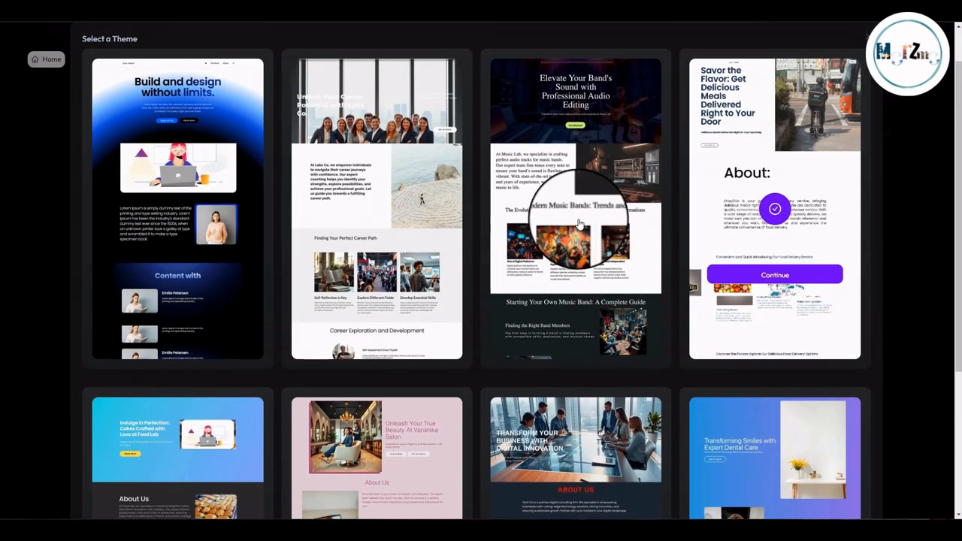
mouse_move(579, 224)
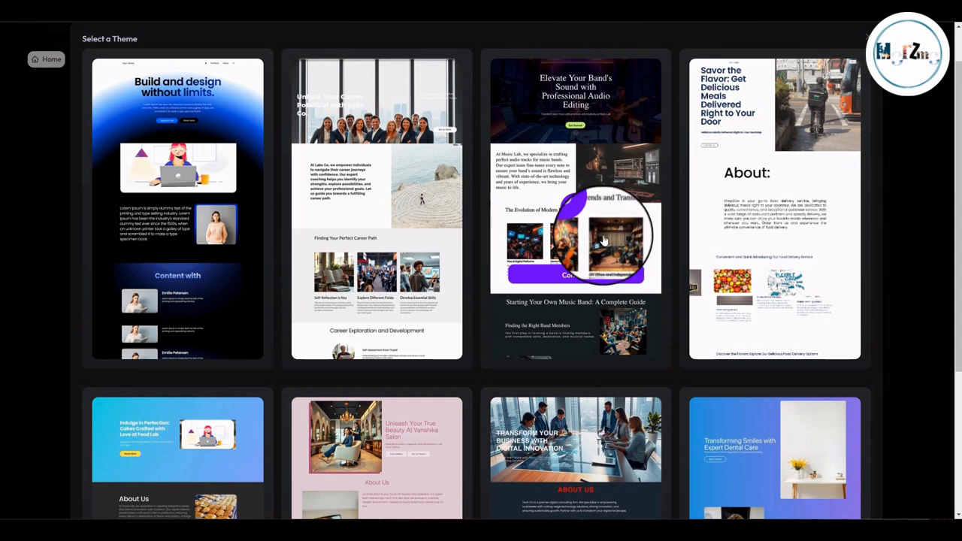
left_click(569, 275)
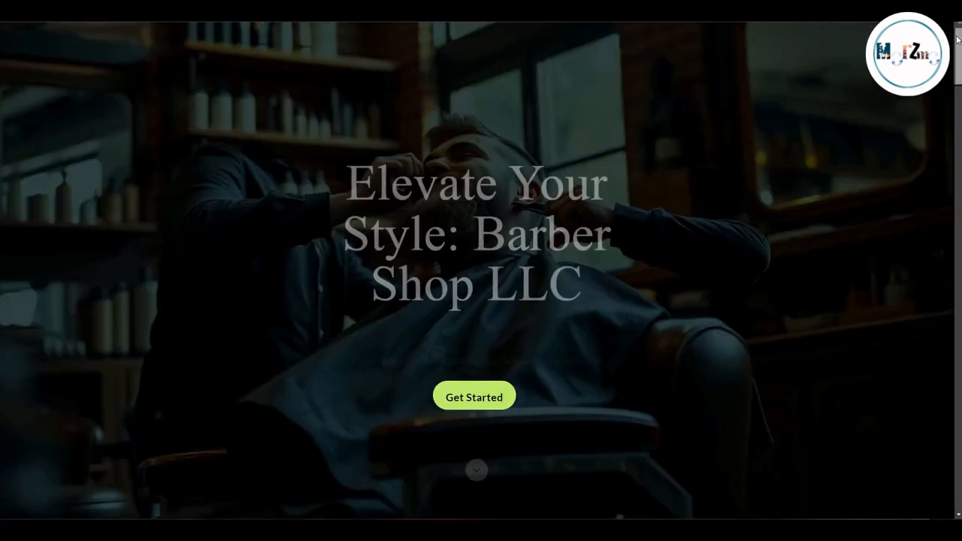
Examine the generated site's opening banner, introduction and Men's Grooming Services section in the preview.
mouse_move(957, 40)
left_mouse_down()
mouse_move(958, 116)
mouse_move(959, 57)
left_mouse_up()
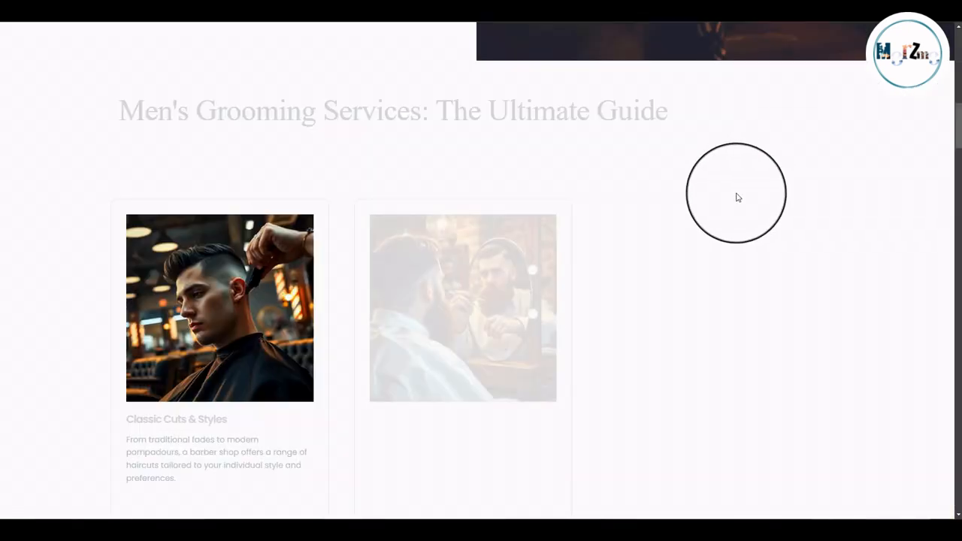
scroll(734, 193, "up", 5)
scroll(752, 233, "down", 6)
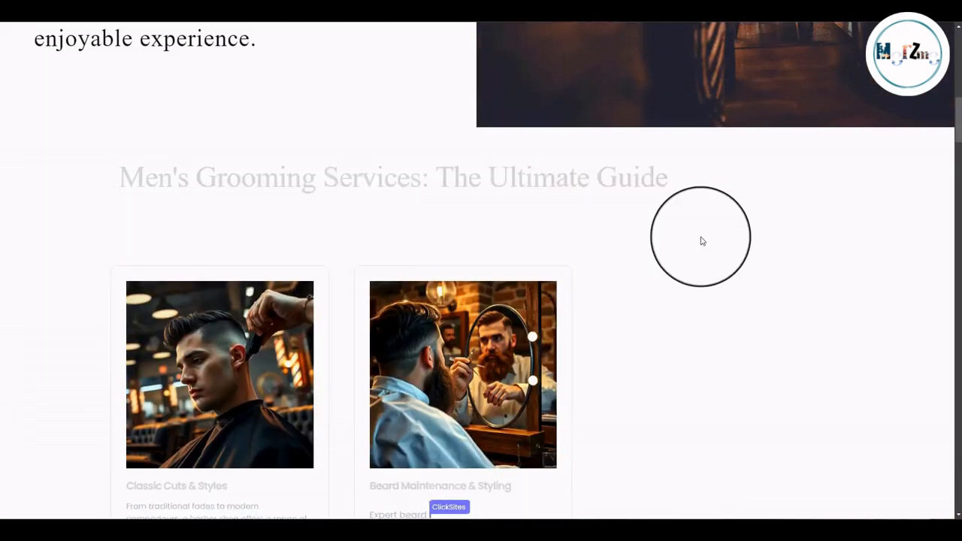
scroll(706, 242, "up", 9)
scroll(837, 198, "down", 9)
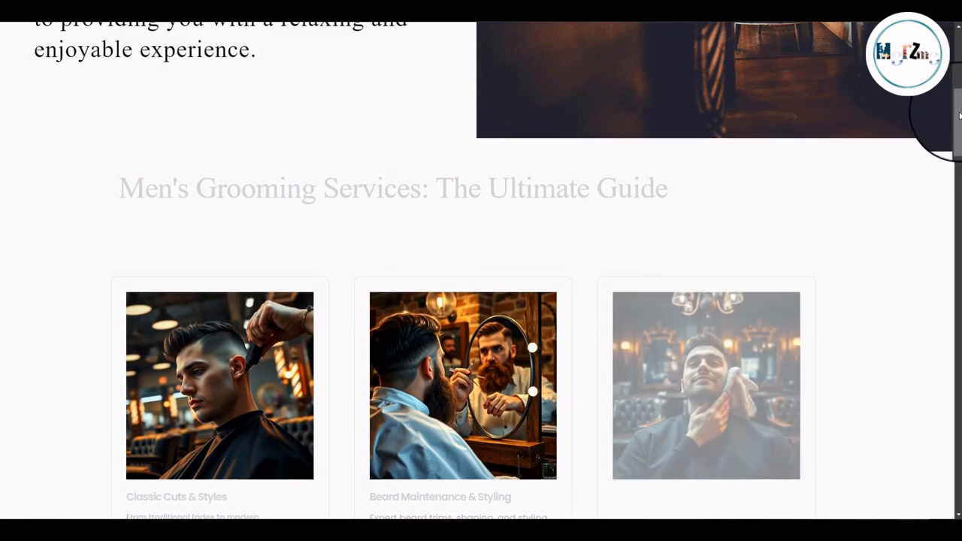
left_click_drag(958, 85, 959, 182)
scroll(958, 183, "down", 3)
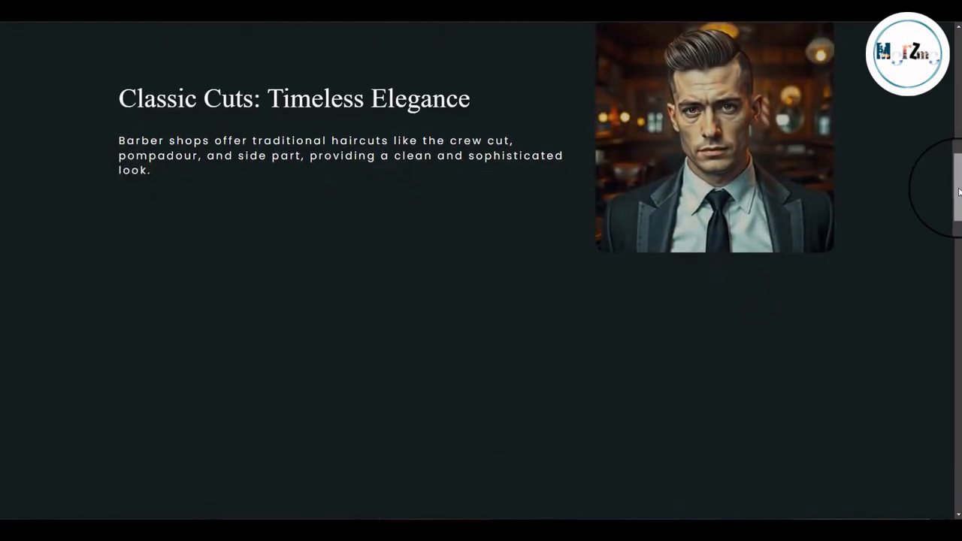
Examine the preview's haircut style sections and the Essential Barber Shop Services for Men section.
scroll(958, 182, "up", 1)
left_click_drag(958, 181, 953, 75)
scroll(952, 75, "down", 5)
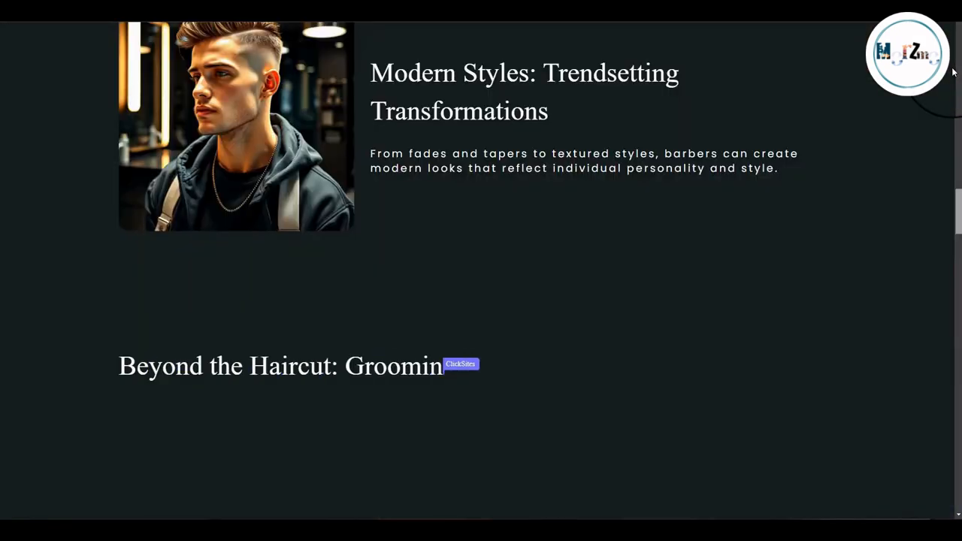
left_click_drag(959, 201, 957, 43)
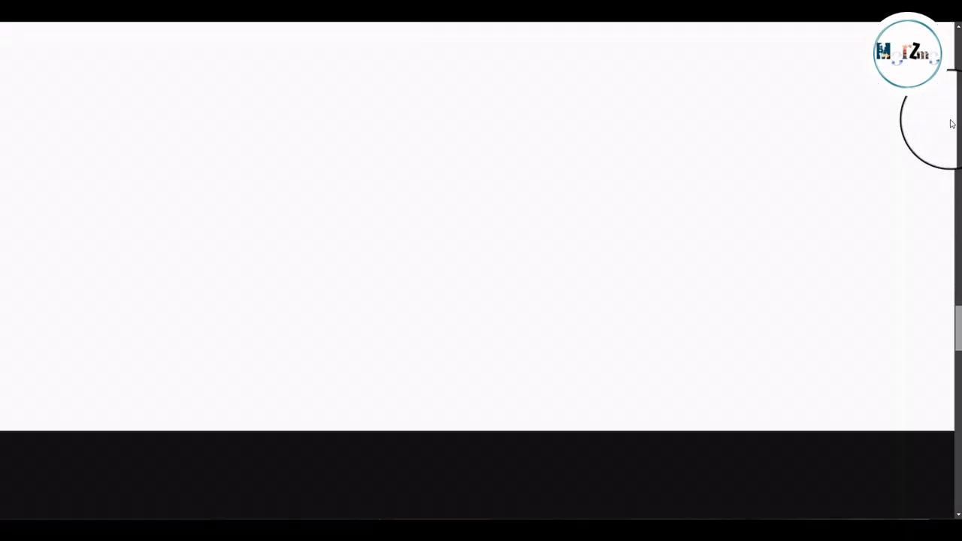
scroll(951, 122, "up", 9)
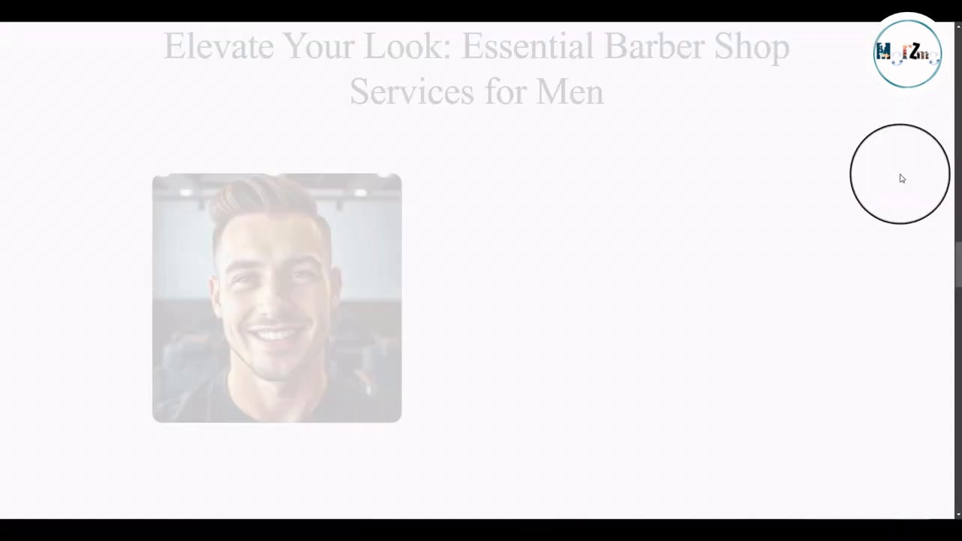
scroll(686, 187, "up", 9)
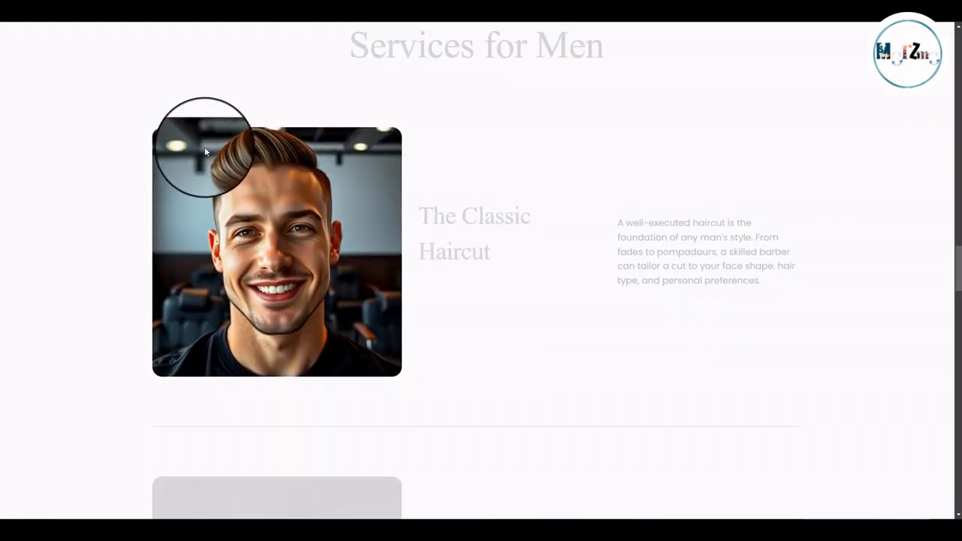
scroll(837, 167, "up", 5)
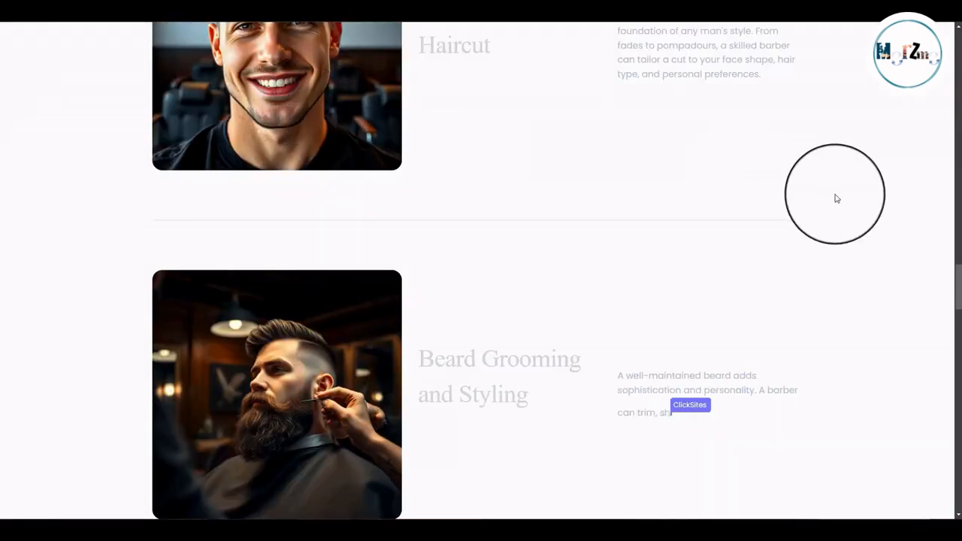
left_click_drag(956, 273, 958, 47)
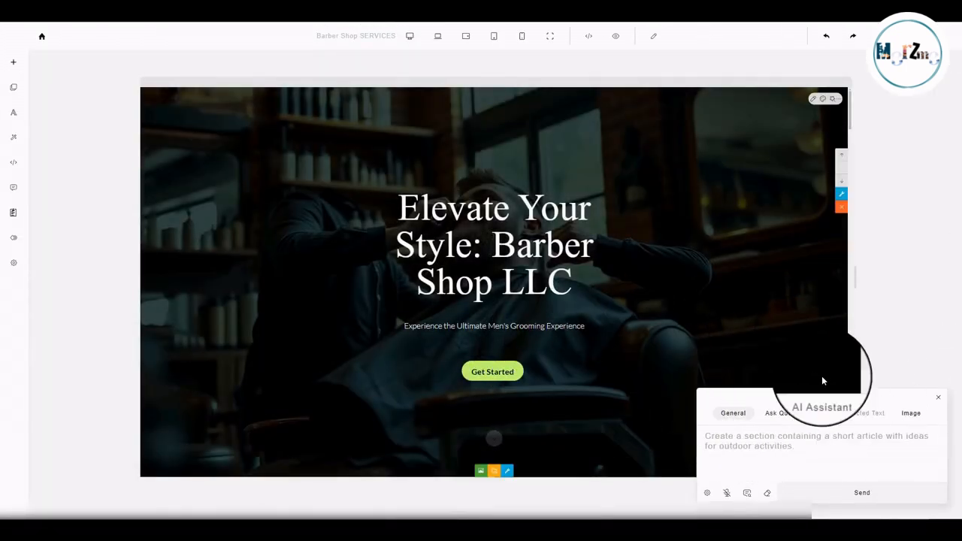
Close the AI Assistant and check the page in laptop, tablet, phone and full-width views, ending in desktop view.
mouse_move(808, 398)
left_mouse_down()
mouse_move(781, 334)
mouse_move(436, 225)
mouse_move(730, 336)
mouse_move(789, 404)
left_mouse_up()
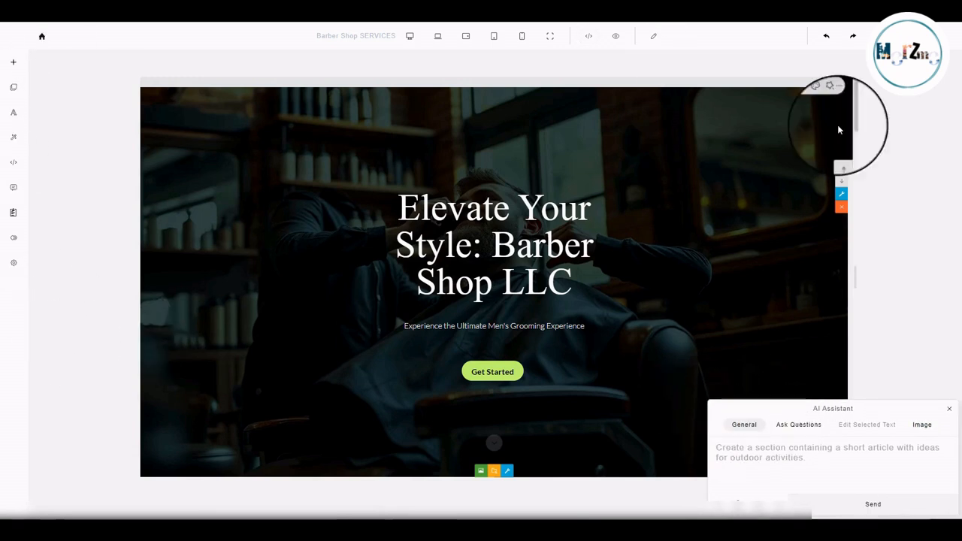
left_click(948, 410)
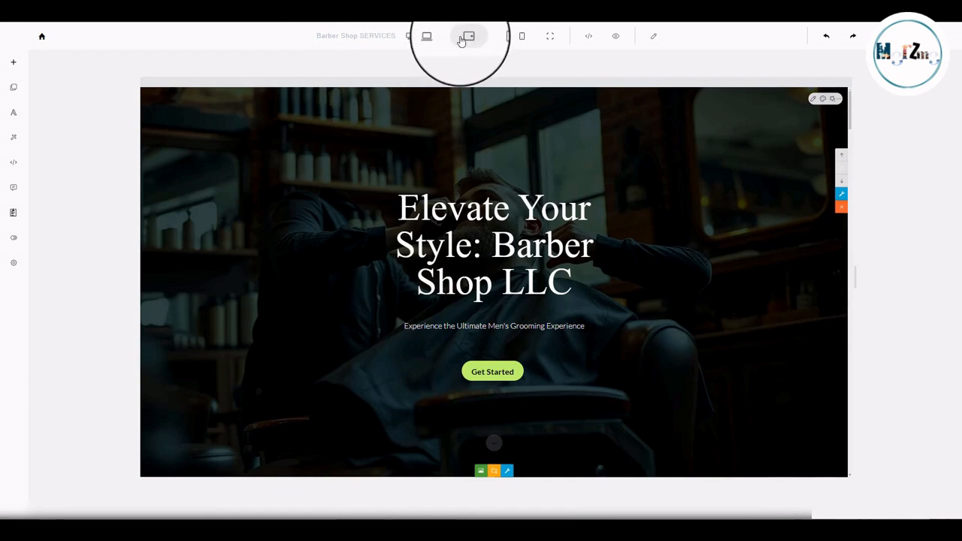
left_click(437, 42)
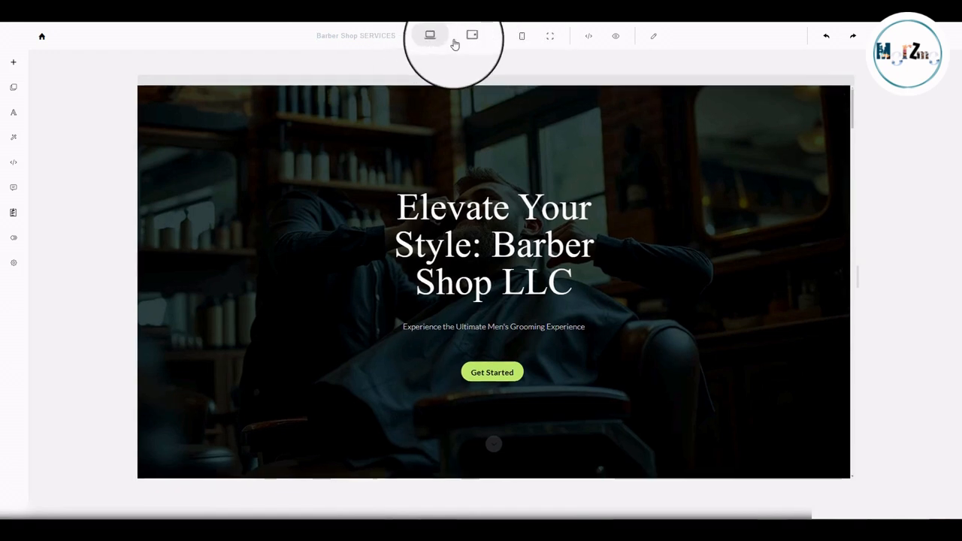
left_click(466, 41)
left_click(494, 38)
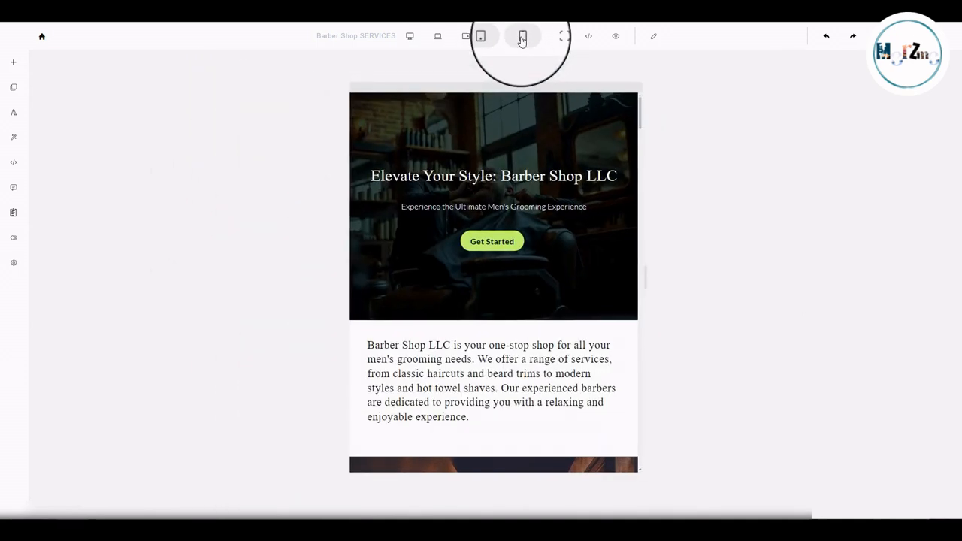
left_click(521, 37)
left_click(408, 39)
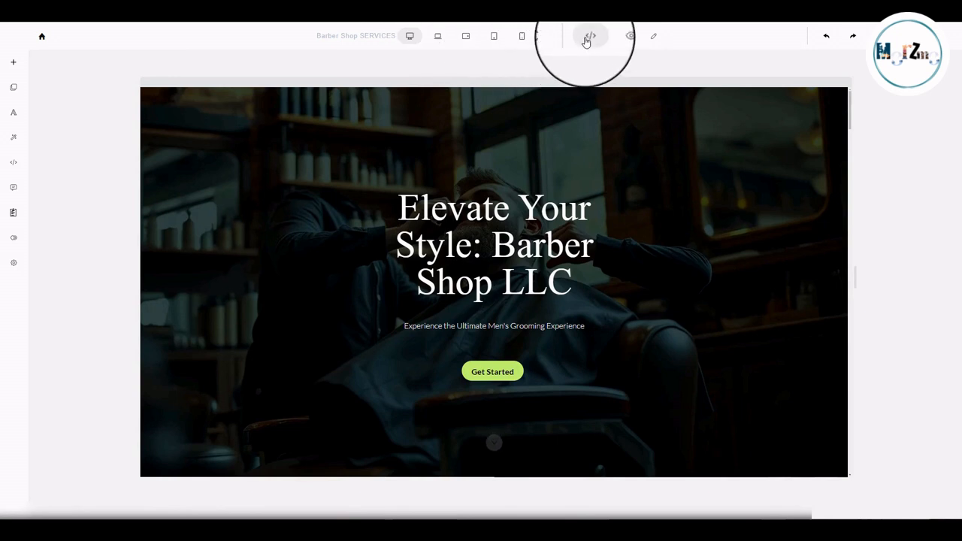
left_click(551, 38)
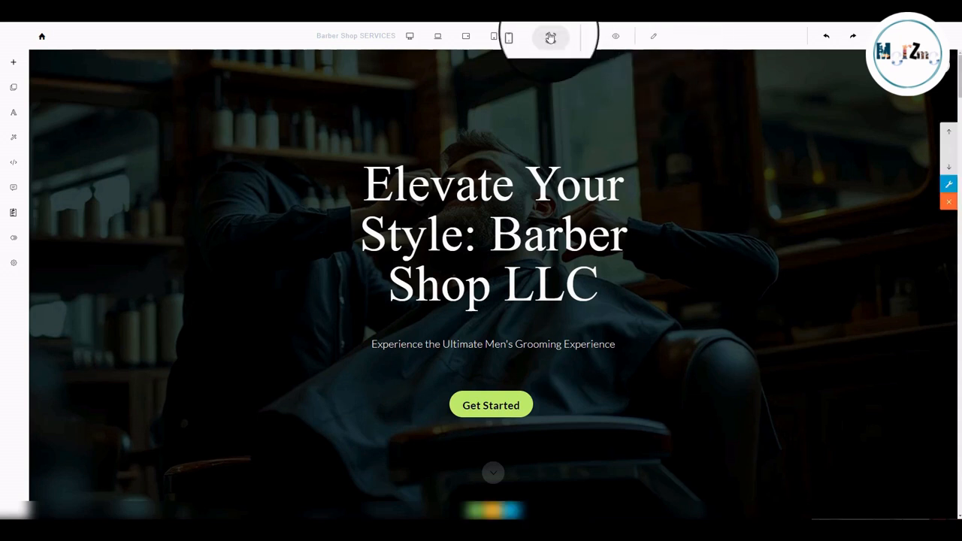
left_click(409, 39)
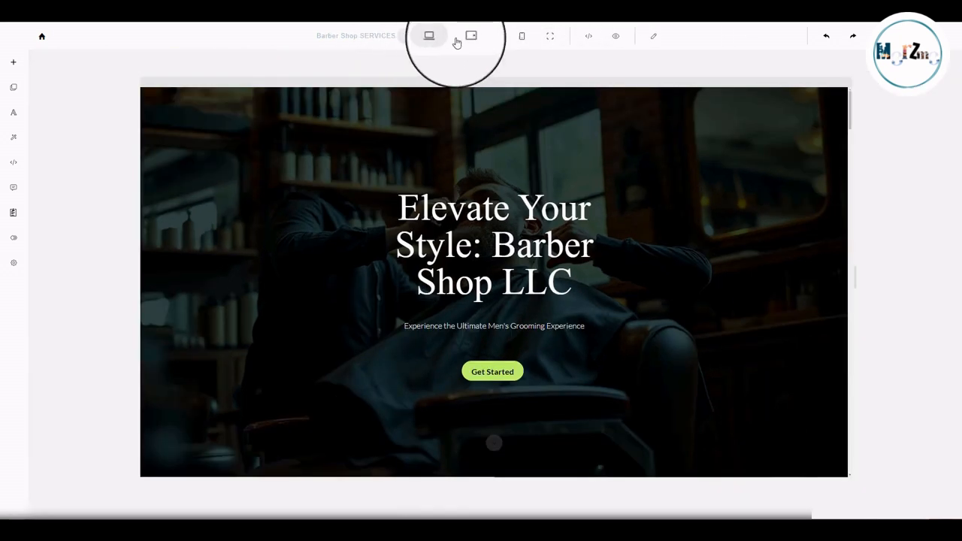
Inspect the page's HTML source code and leave it without making changes.
left_click(588, 43)
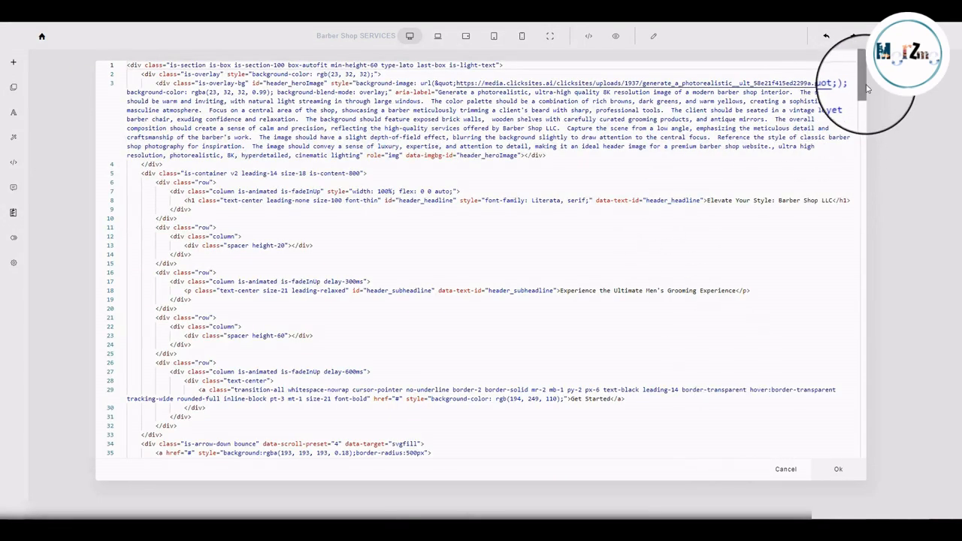
mouse_move(865, 81)
left_mouse_down()
mouse_move(852, 318)
mouse_move(863, 75)
left_mouse_up()
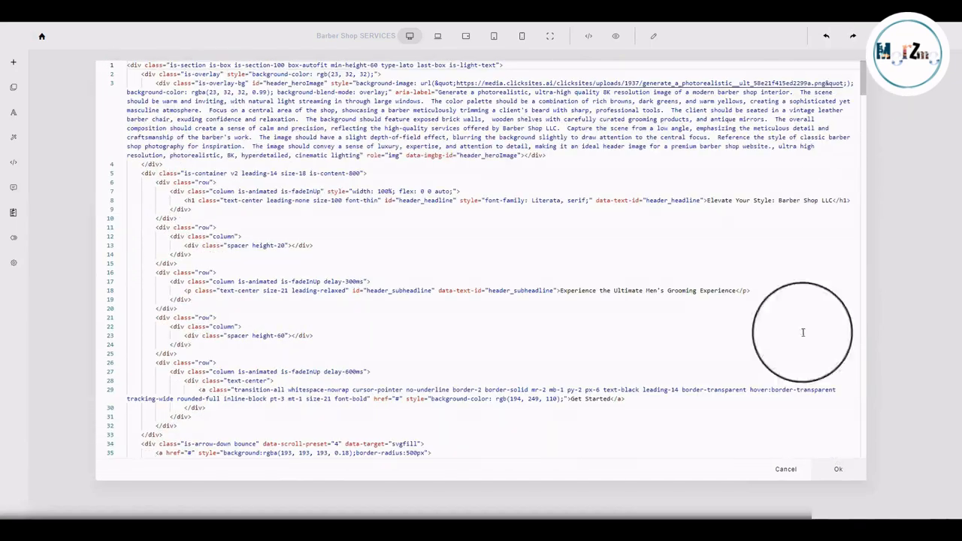
left_click(784, 467)
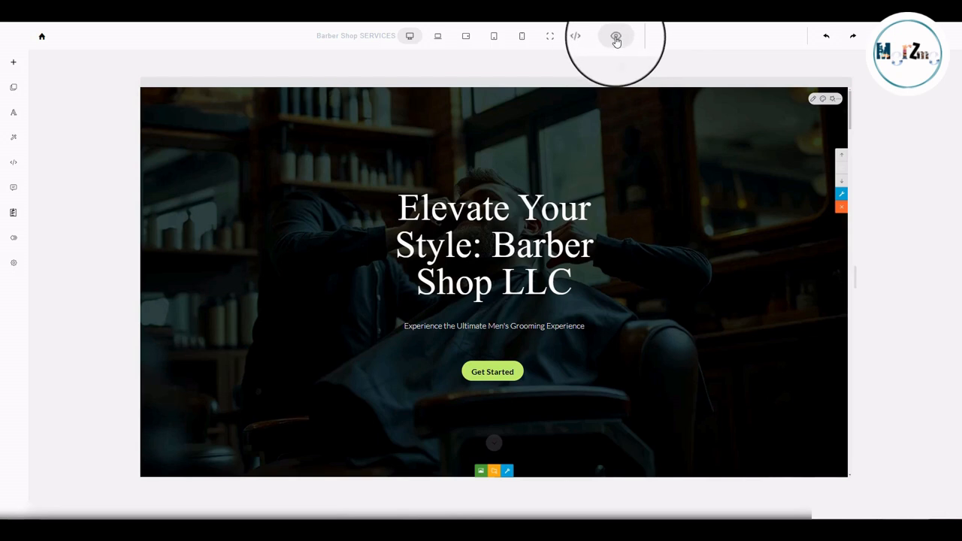
Preview the Barber Shop LLC page as visitors would see it and return to the editor.
left_click(616, 37)
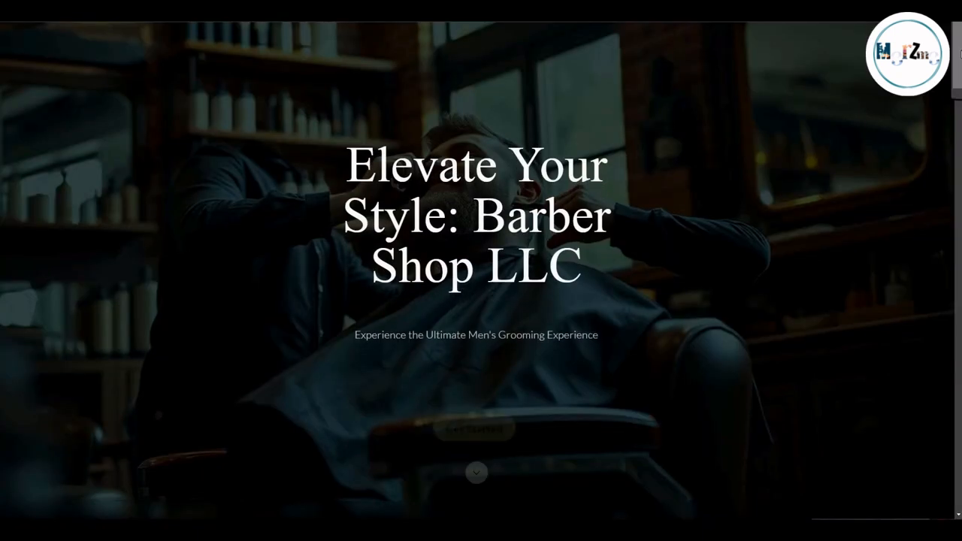
left_click_drag(958, 56, 953, 302)
left_click(779, 82)
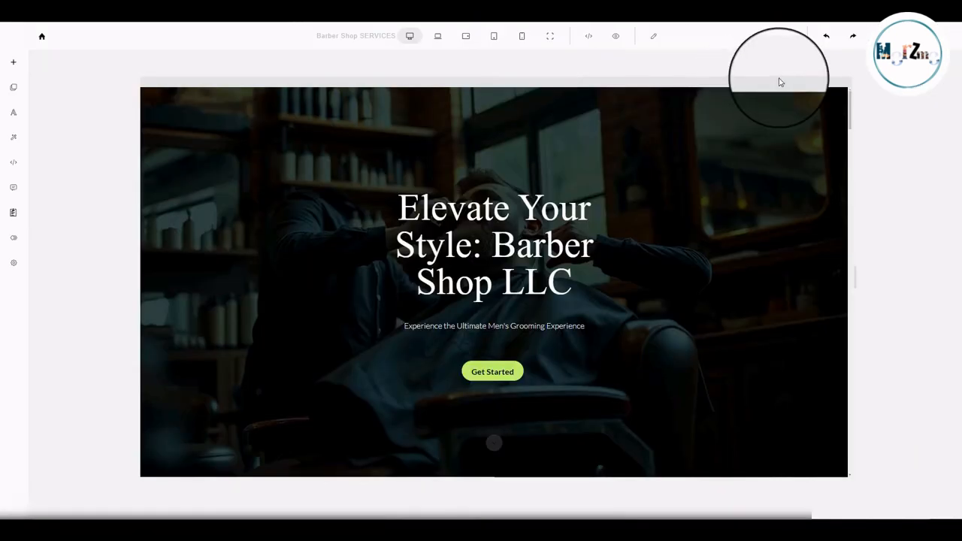
Show the element settings and examine the options for the banner, the introduction paragraph and the armchair picture.
left_click(652, 39)
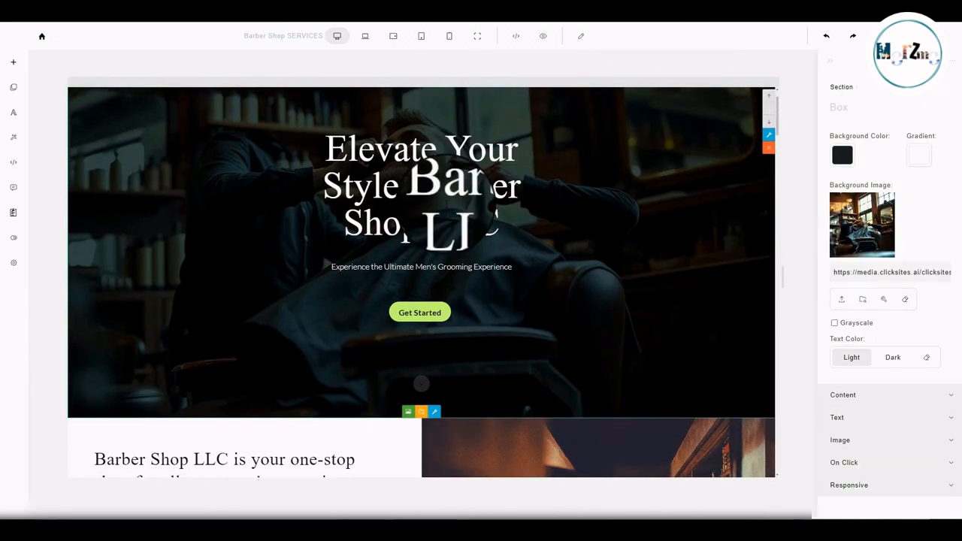
scroll(449, 195, "down", 1)
left_click(450, 178)
scroll(443, 182, "down", 3)
left_click(323, 338)
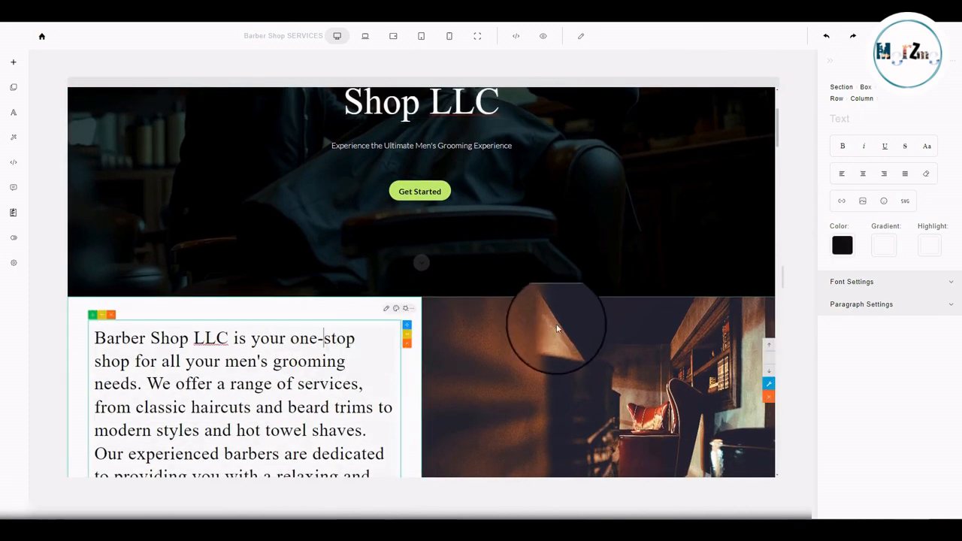
scroll(557, 327, "down", 1)
left_click(631, 322)
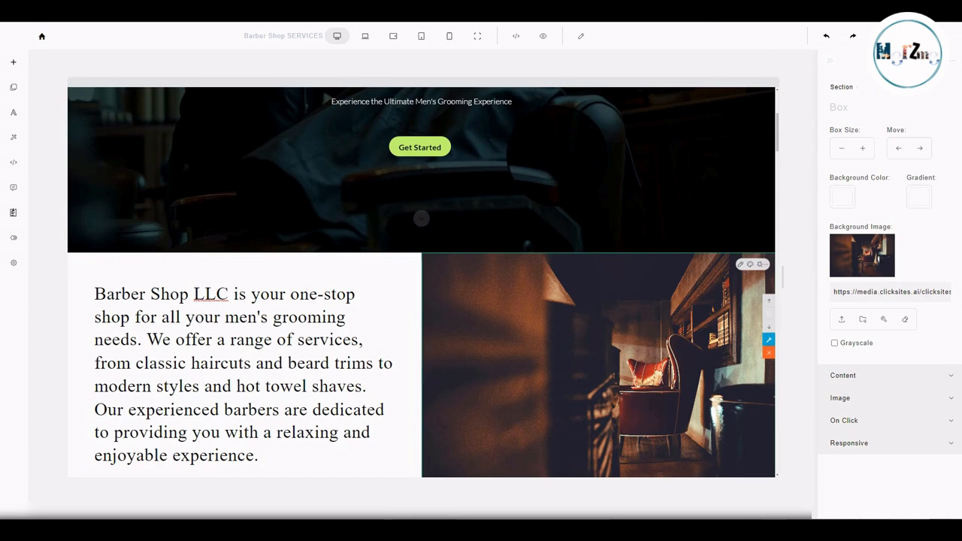
left_click(557, 145)
scroll(390, 406, "down", 3)
Select the introduction paragraph and browse the fonts available in its font settings.
left_click(272, 250)
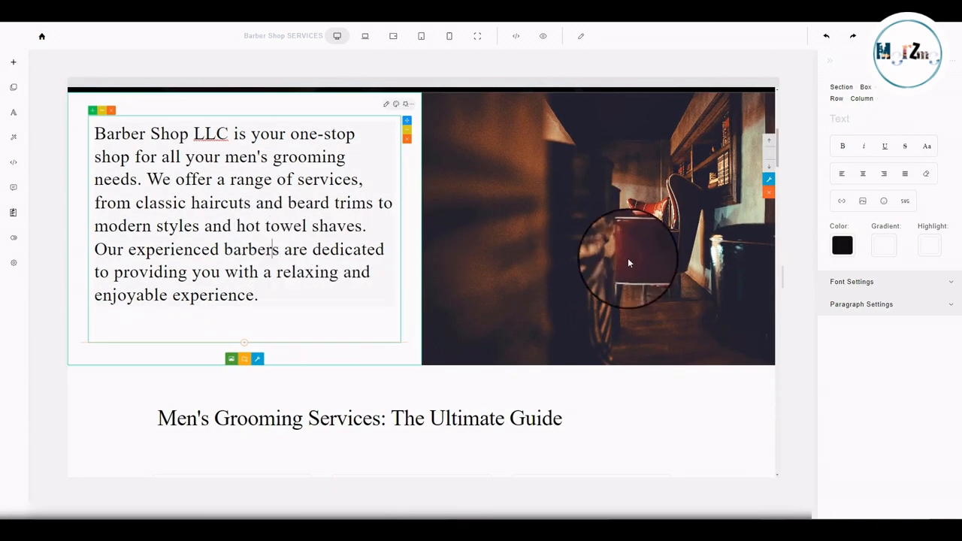
scroll(391, 369, "down", 3)
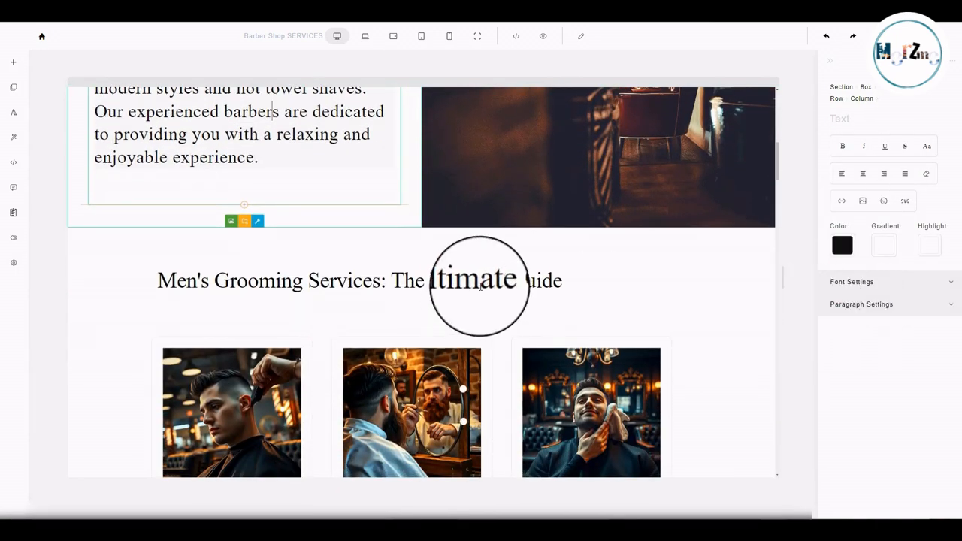
left_click(875, 281)
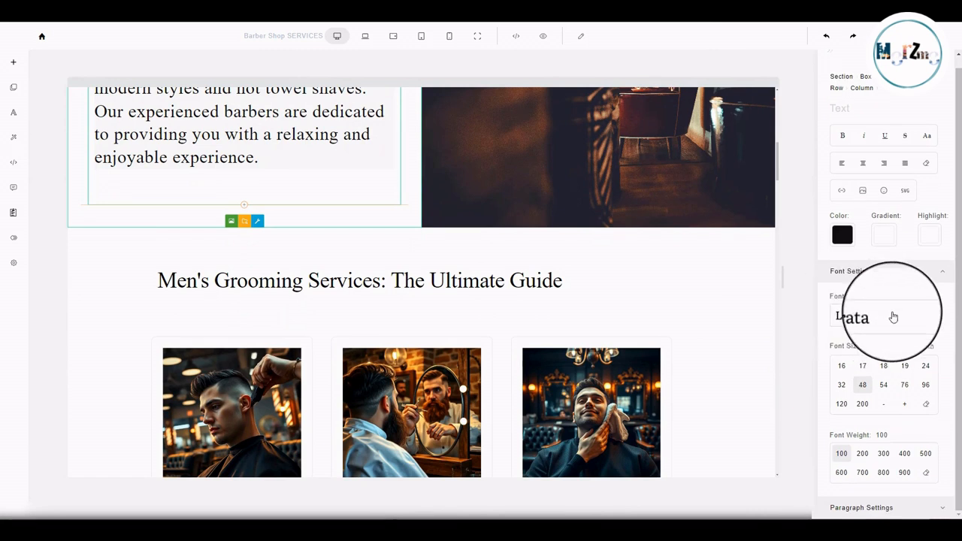
left_click(892, 317)
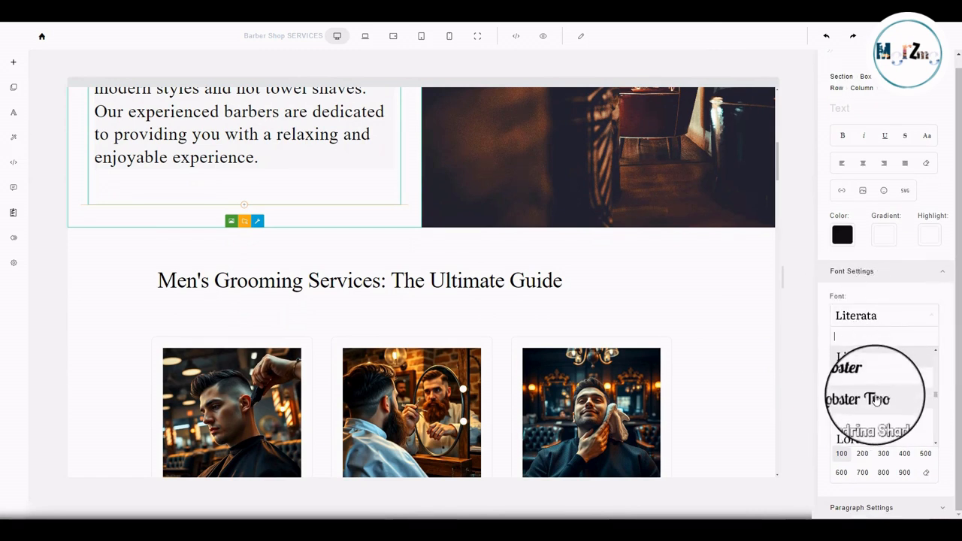
Try the purple-blue and bright blue gradient presets on the introduction paragraph's text.
left_click(885, 237)
left_click(870, 270)
left_click(829, 271)
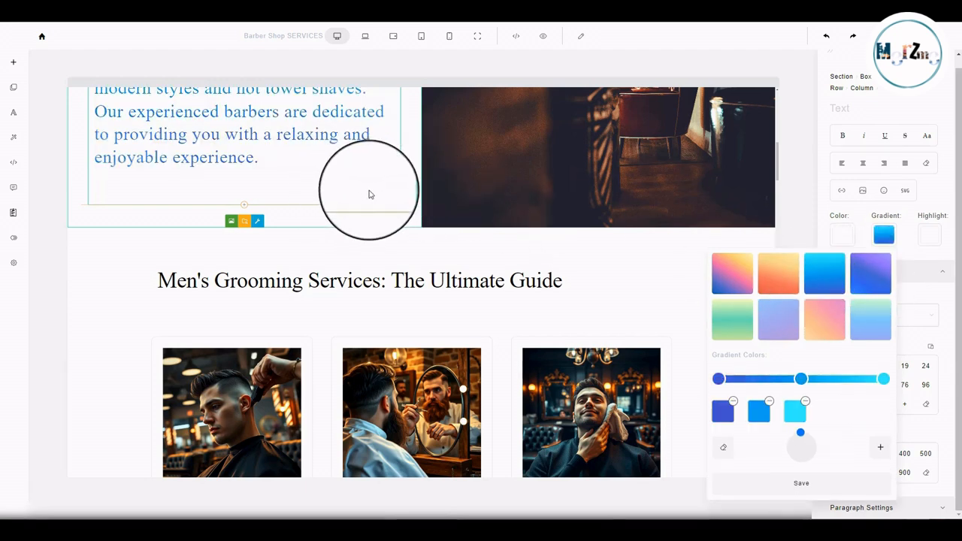
left_click(368, 195)
scroll(361, 187, "up", 3)
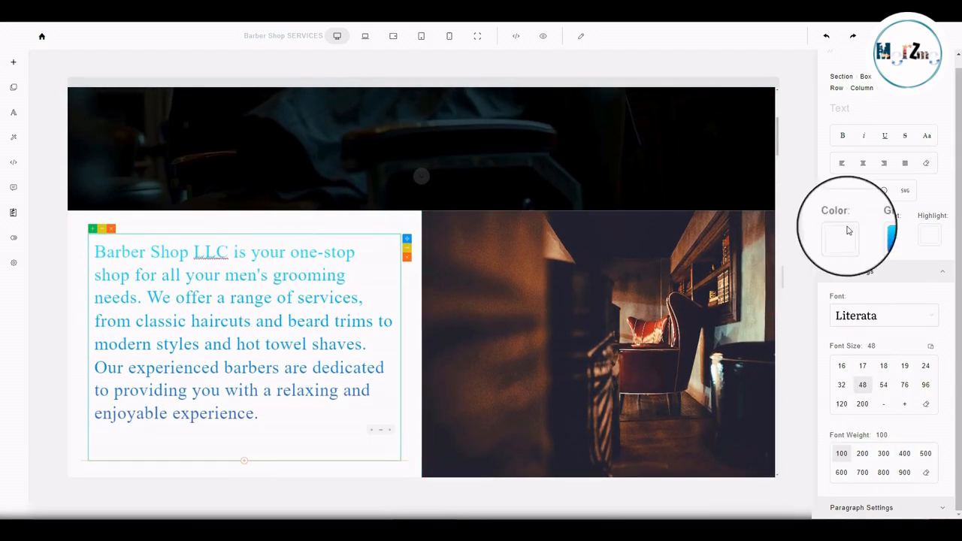
Try the other gradient presets, including pink-orange and green, on the introduction text and clear the gradient.
left_click(880, 238)
left_click(879, 285)
left_click(871, 316)
left_click(824, 320)
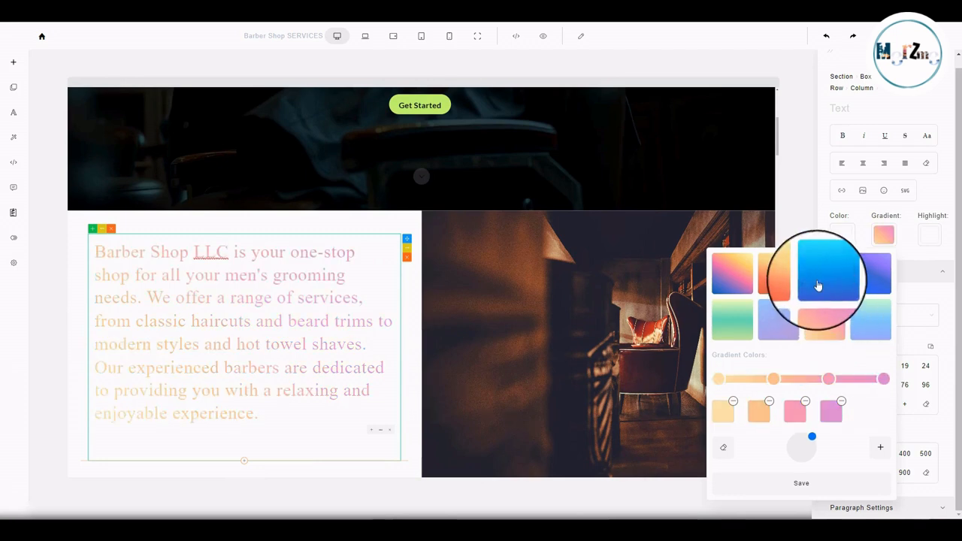
left_click(817, 285)
left_click(781, 272)
left_click(731, 320)
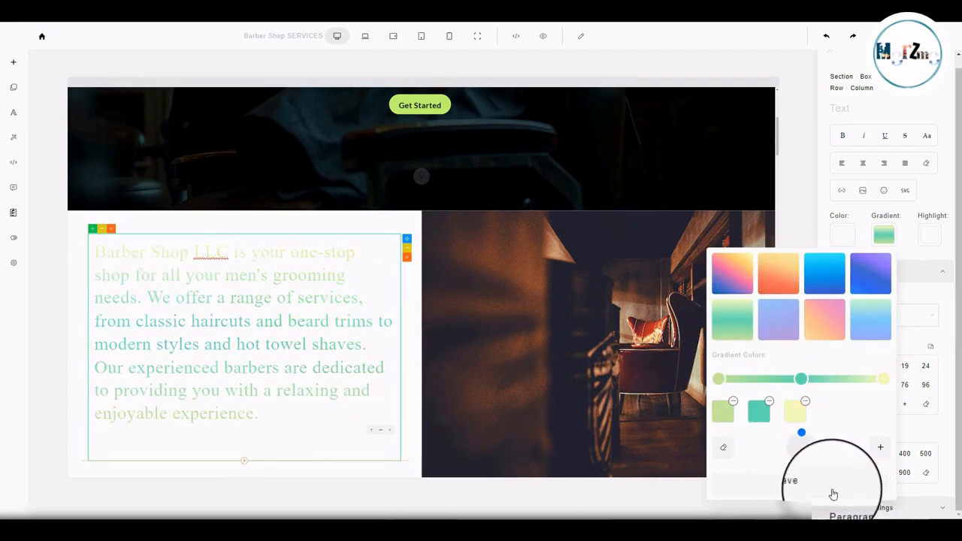
left_click(723, 447)
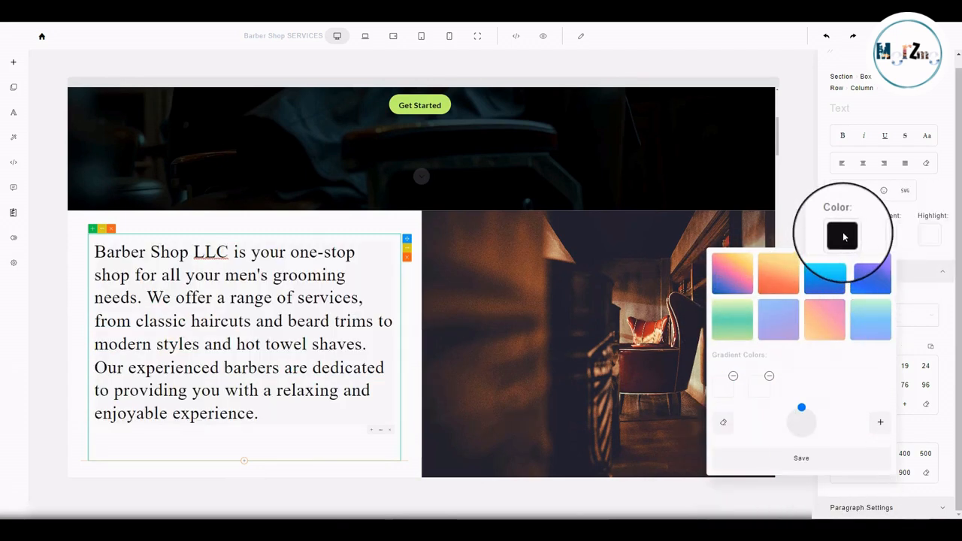
Try several shades of red as the text colour of the introduction paragraph.
left_click(843, 237)
left_click(843, 241)
left_click(910, 268)
left_click(916, 289)
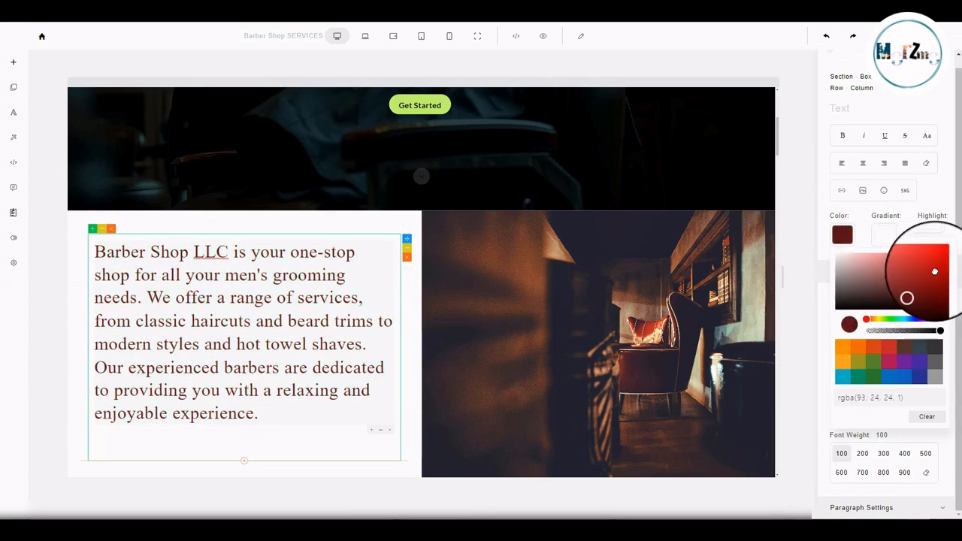
left_click(900, 286)
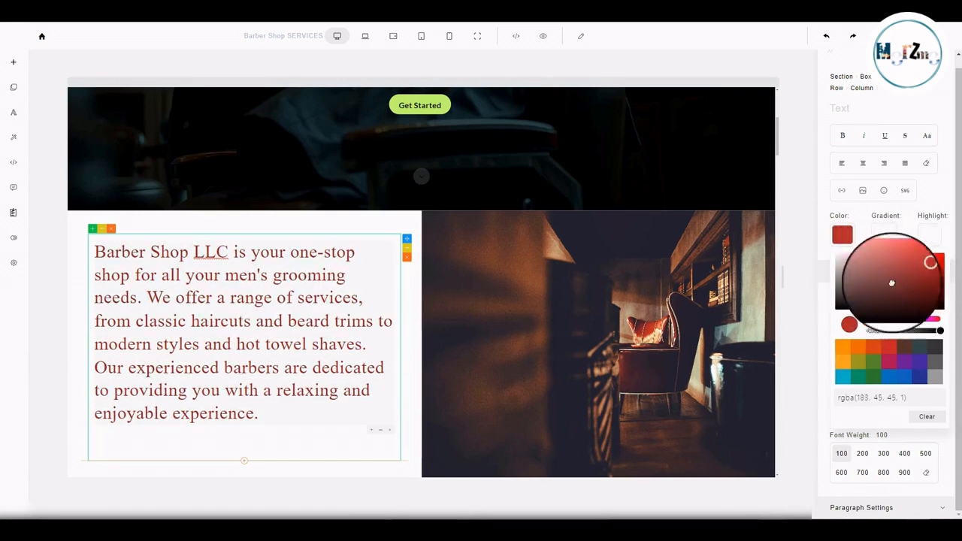
left_click(893, 294)
Try preset swatches, including orange and dark blue rgba(40, 53, 147, 1), as the introduction paragraph's text colour.
left_click(887, 362)
left_click(869, 364)
left_click(843, 364)
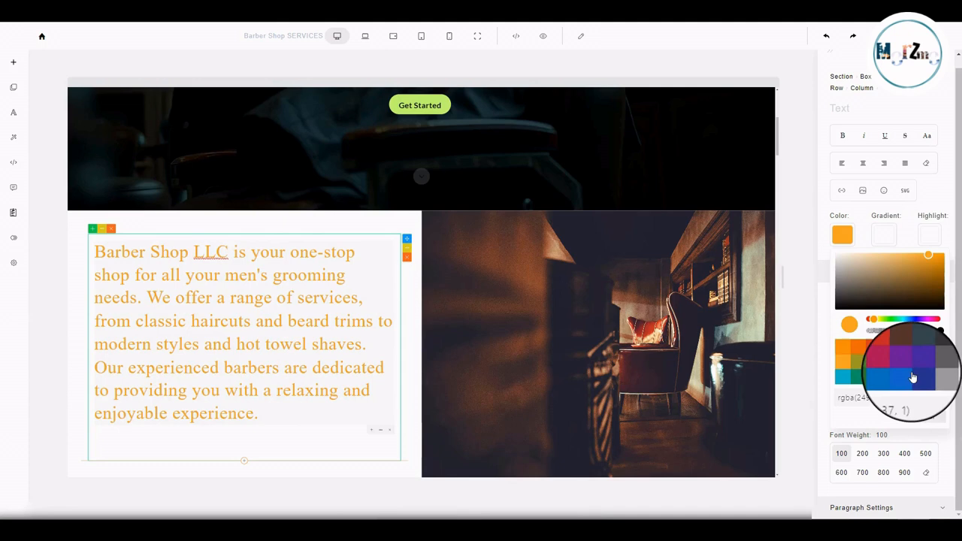
left_click(912, 376)
left_click(924, 376)
left_click_drag(912, 397, 824, 400)
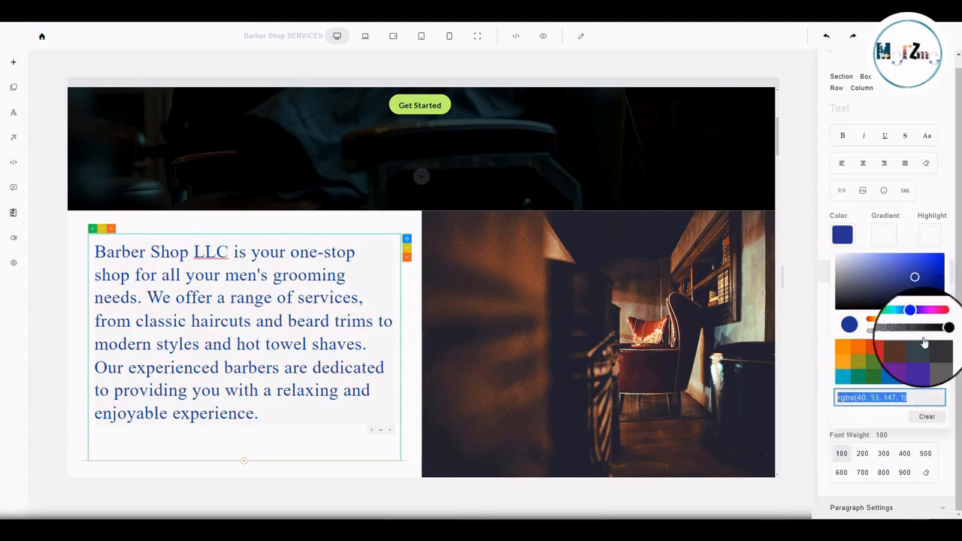
Try orange and other highlight colours on the introduction paragraph and settle on dark blue, rgba(40, 53, 147, 1).
left_click(928, 235)
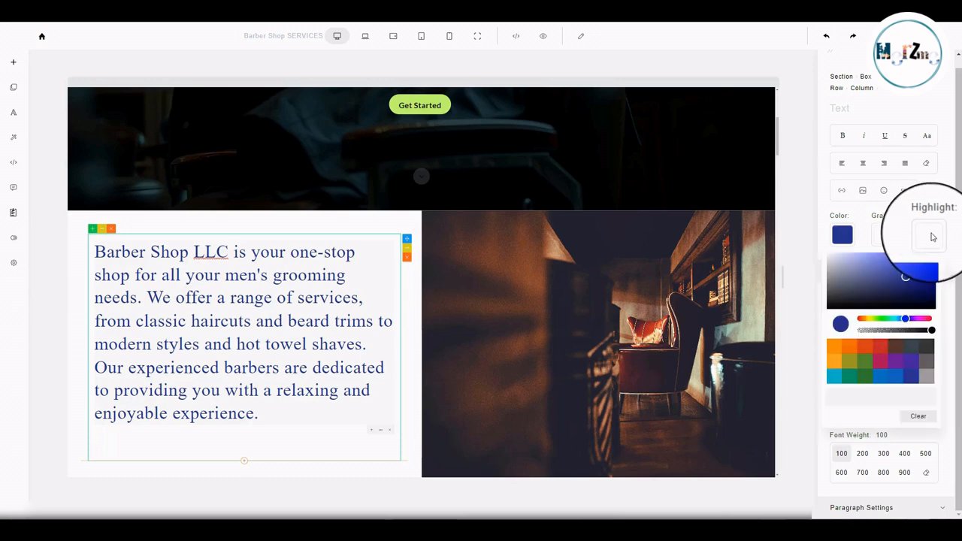
left_click(836, 363)
left_click(837, 346)
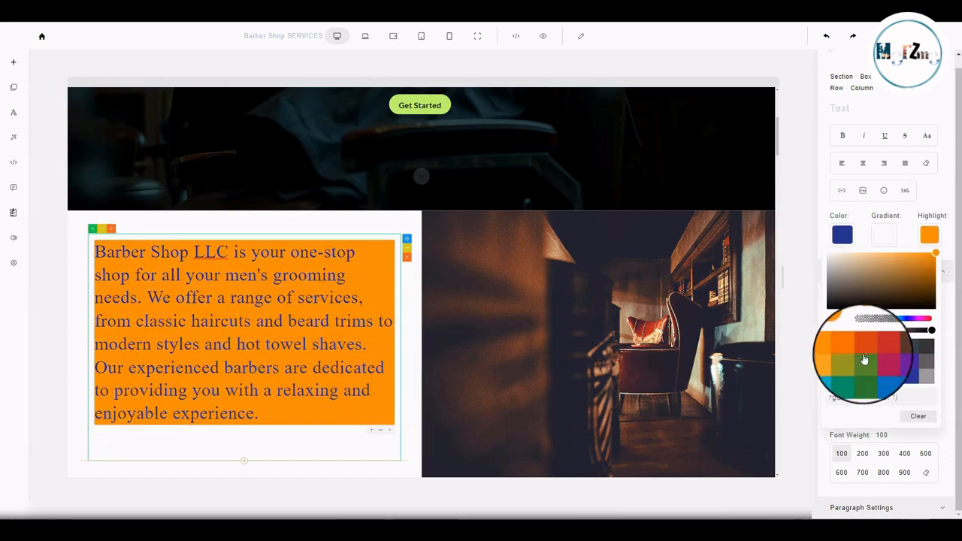
left_click(865, 357)
left_click(897, 362)
left_click(925, 364)
left_click(899, 363)
left_click(909, 384)
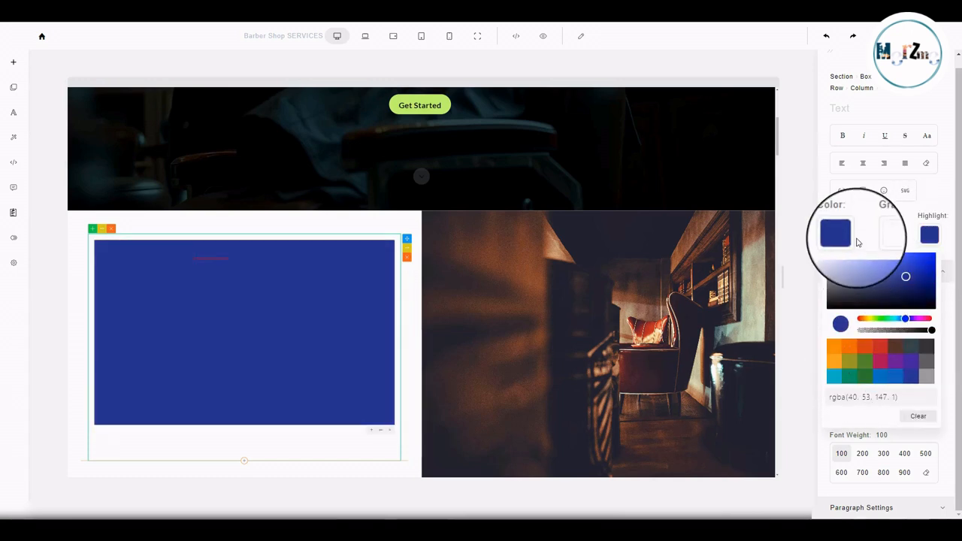
Set the highlighted introduction paragraph's text colour to white and close the element settings.
left_click(845, 236)
left_click(844, 237)
left_click_drag(854, 267, 810, 236)
left_click(300, 314)
scroll(396, 269, "down", 2)
scroll(394, 269, "down", 3)
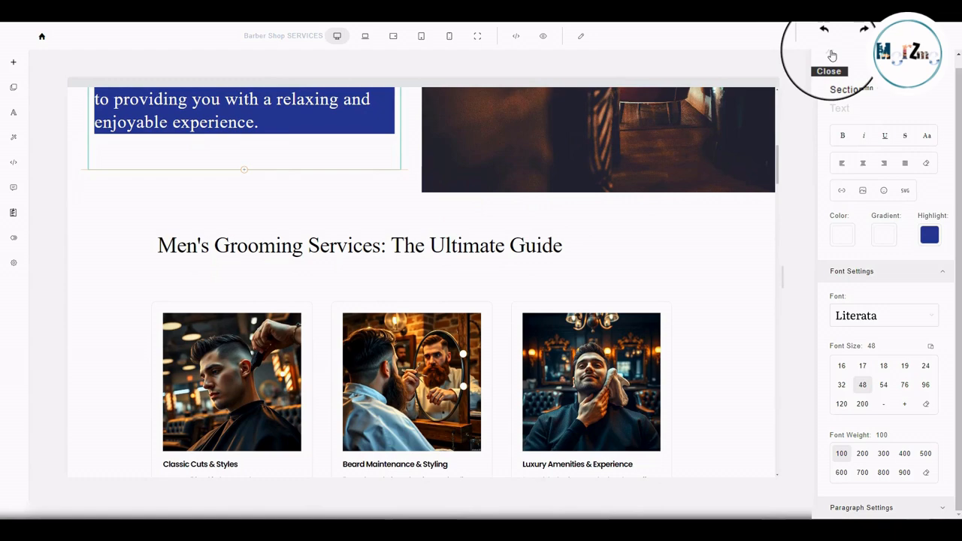
left_click(831, 56)
Open the page settings and review the page info and SEO sections.
scroll(801, 212, "down", 1)
scroll(802, 218, "up", 2)
scroll(802, 218, "up", 6)
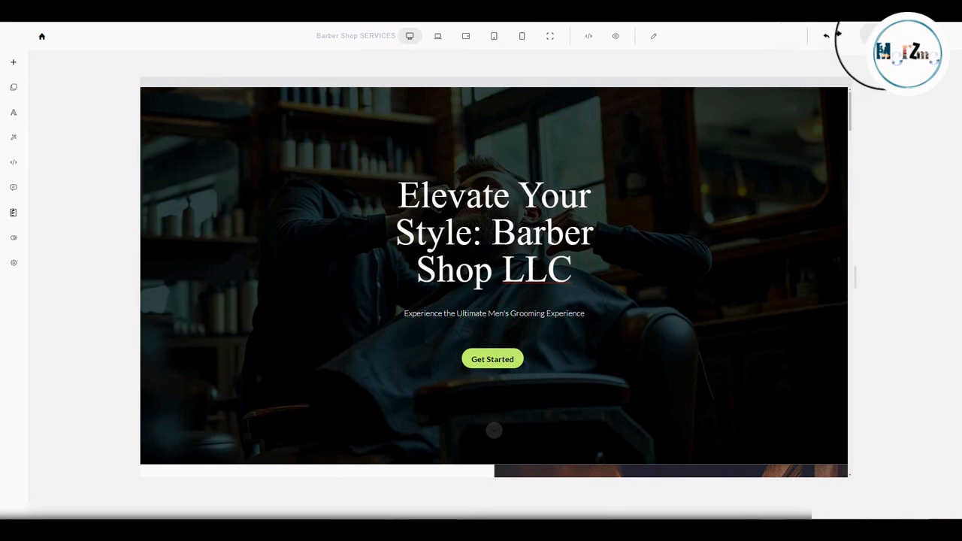
left_click(653, 36)
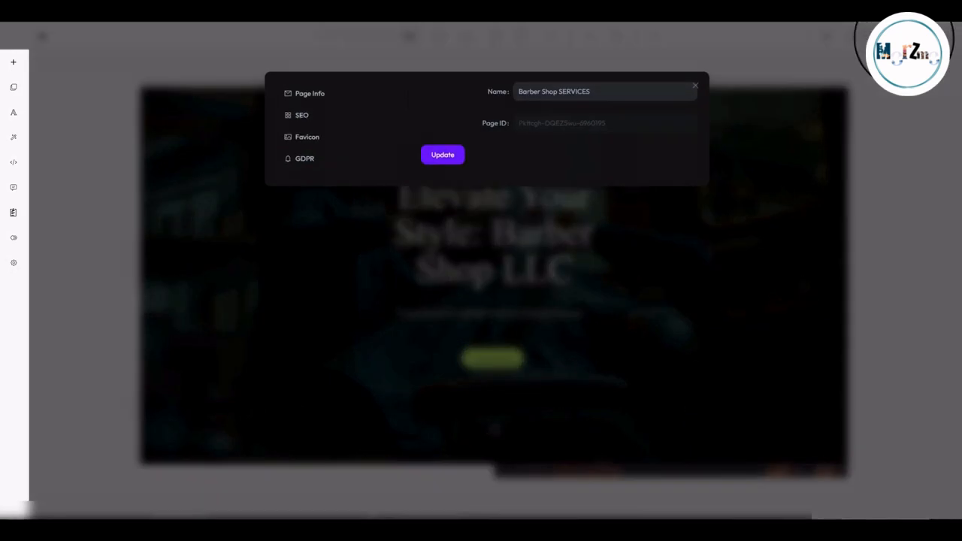
left_click(290, 118)
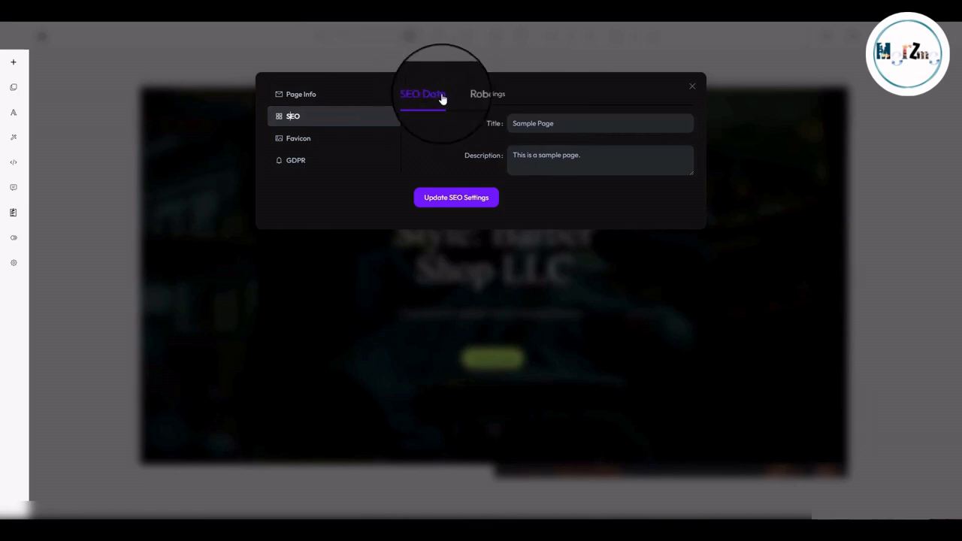
left_click(478, 95)
left_click(426, 98)
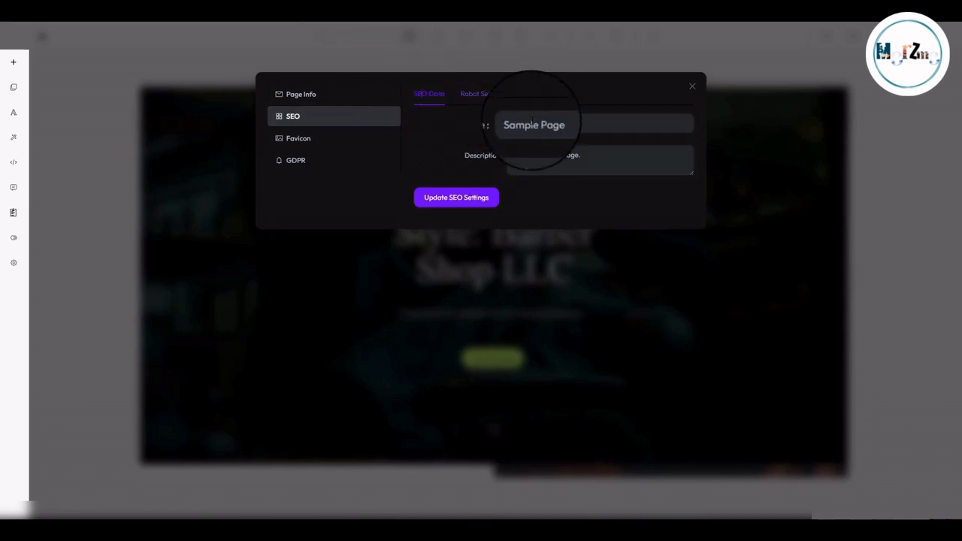
View the favicon settings, switch on the GDPR option and close the page settings.
left_click(312, 140)
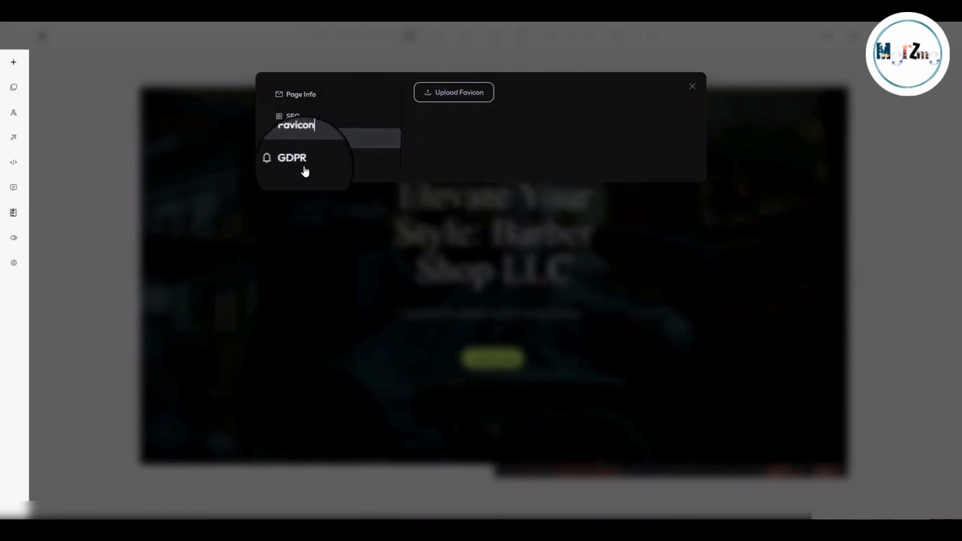
left_click(297, 162)
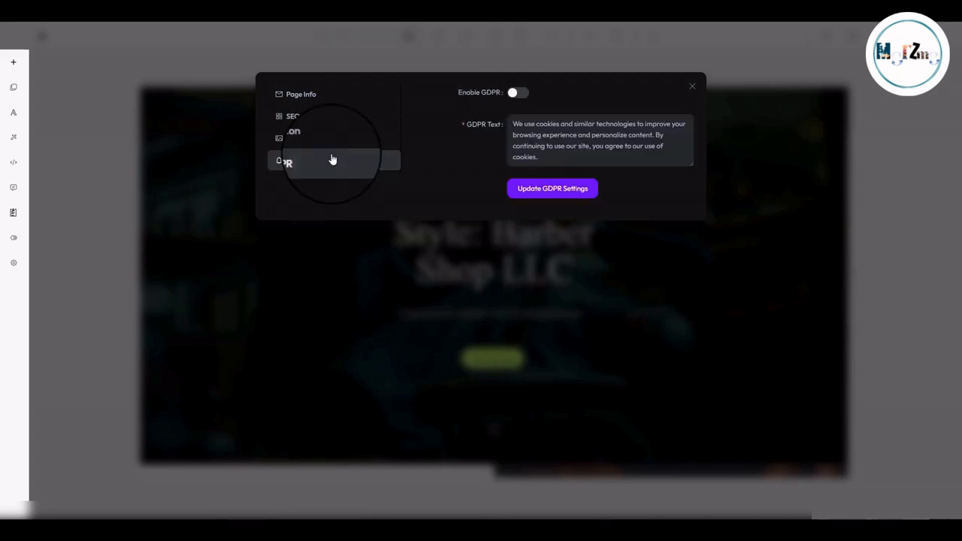
left_click(518, 93)
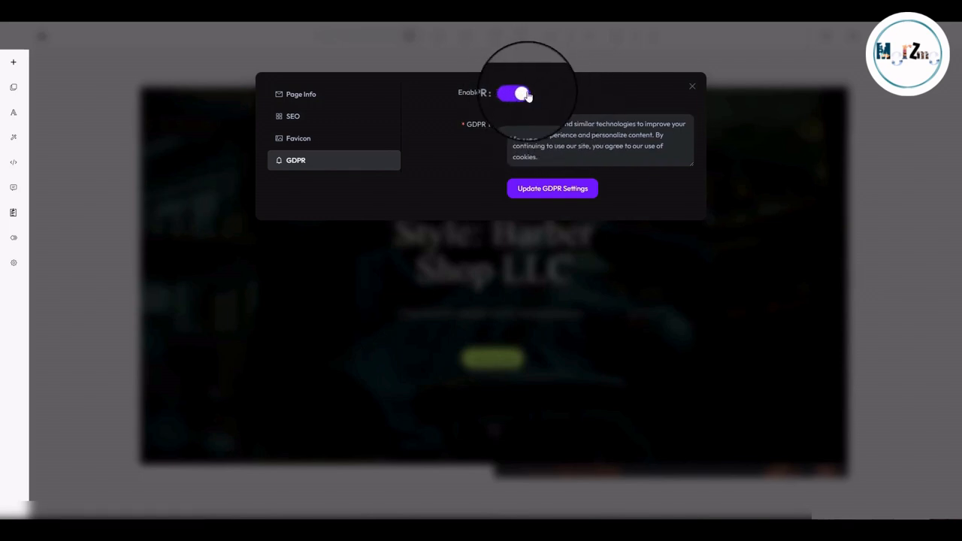
left_click(690, 87)
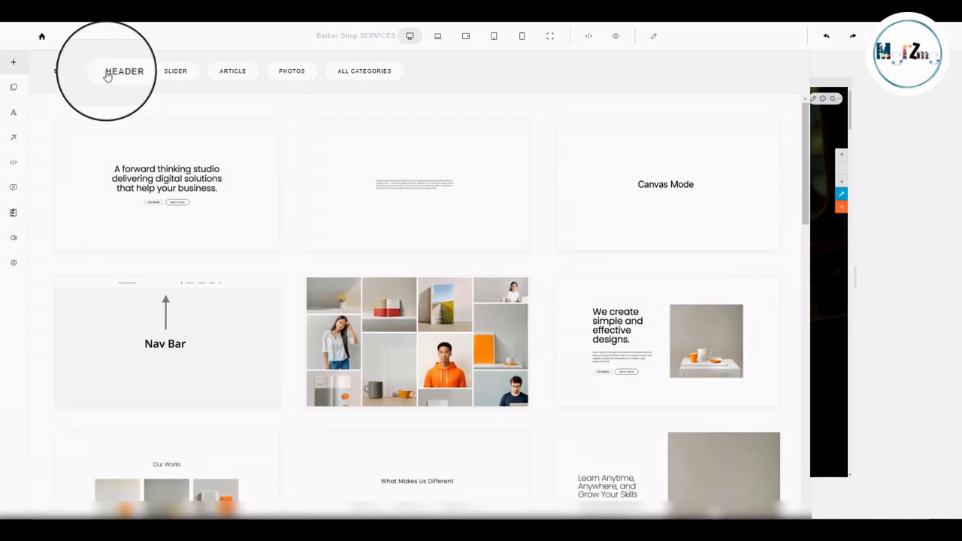
Browse the Basic and Header section templates in the section library.
scroll(436, 208, "down", 7)
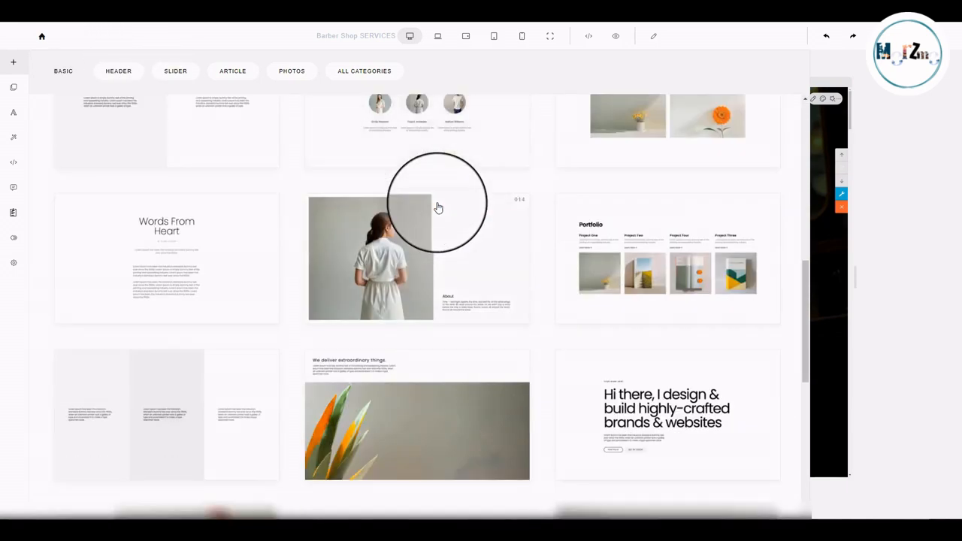
scroll(436, 208, "up", 7)
left_click(119, 70)
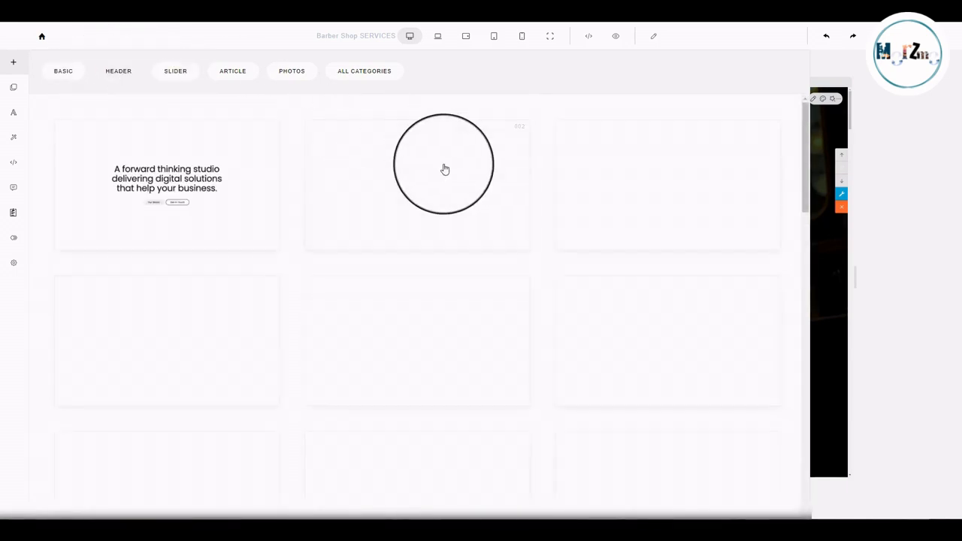
scroll(482, 188, "down", 7)
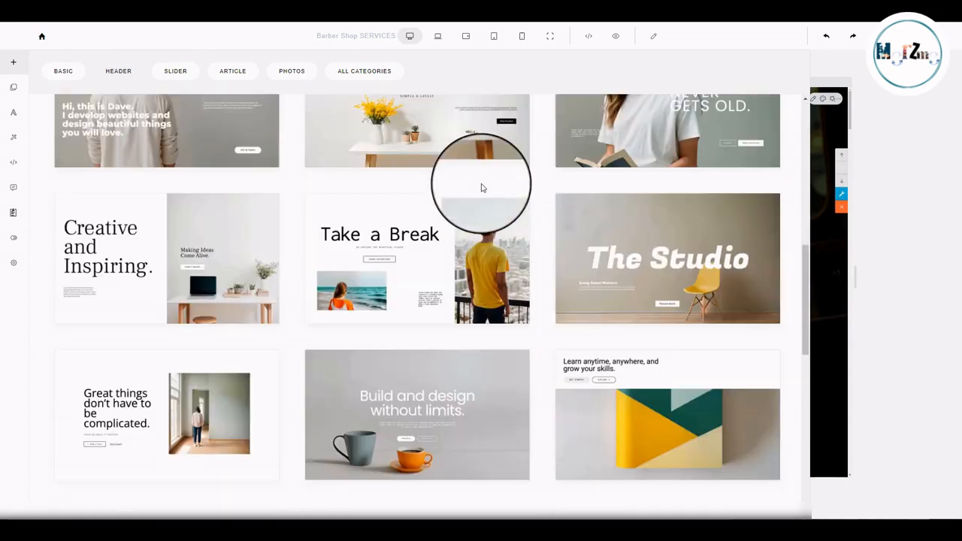
scroll(482, 187, "down", 2)
Browse the Slider, Article, Photos and Pricing section templates.
left_click(176, 70)
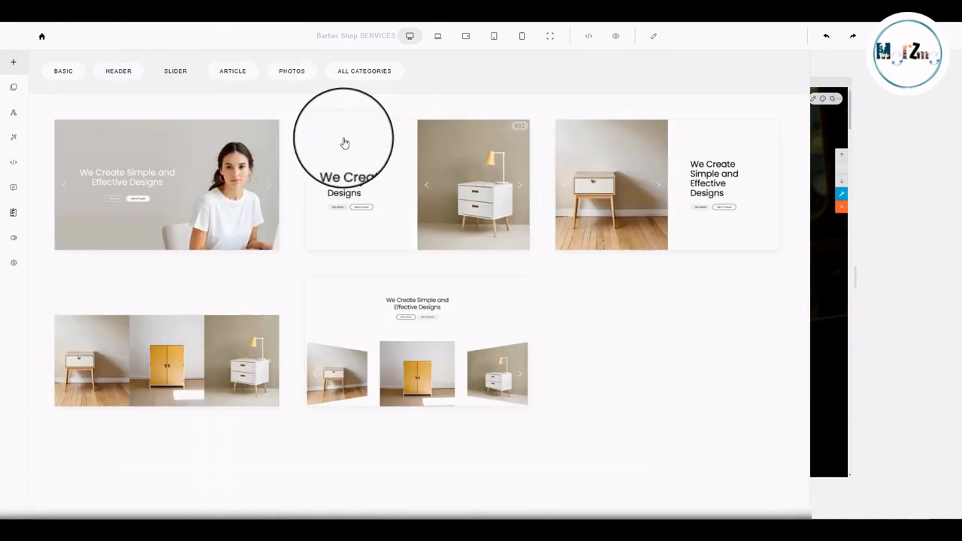
left_click(235, 72)
scroll(339, 134, "down", 2)
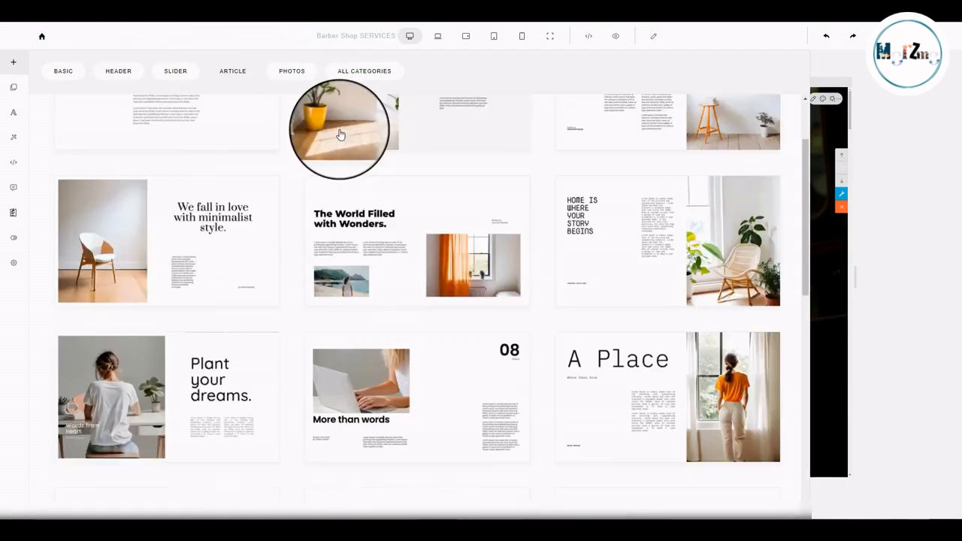
scroll(339, 133, "down", 4)
left_click(290, 71)
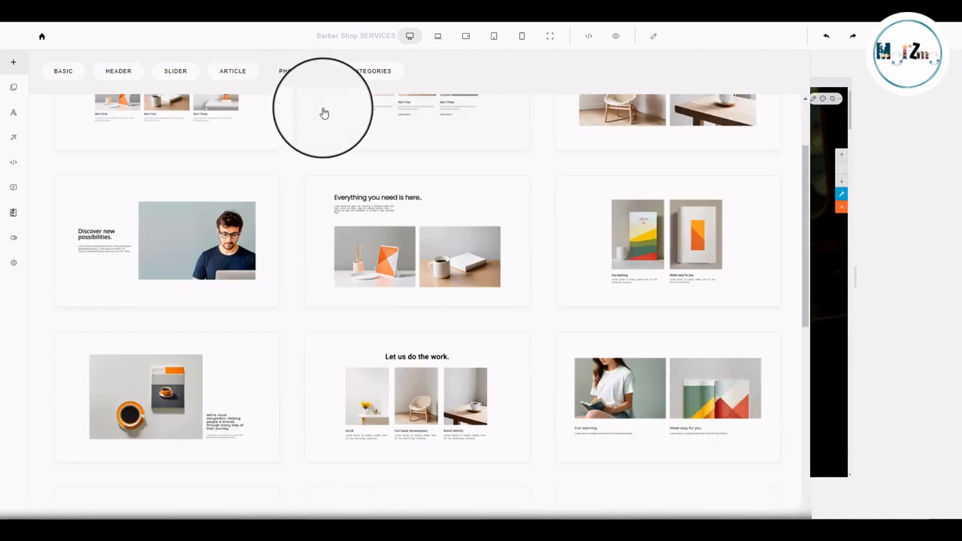
scroll(323, 112, "down", 6)
left_click(361, 72)
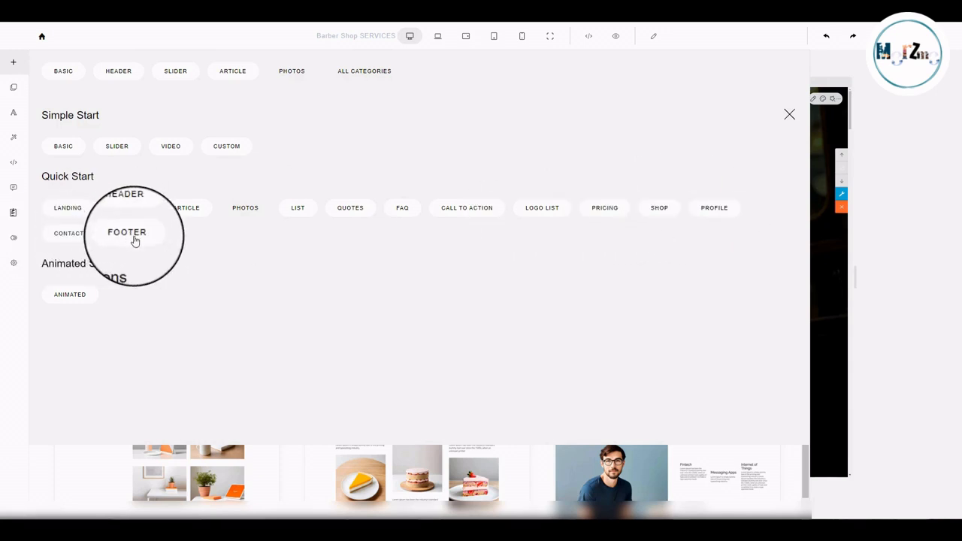
left_click(614, 214)
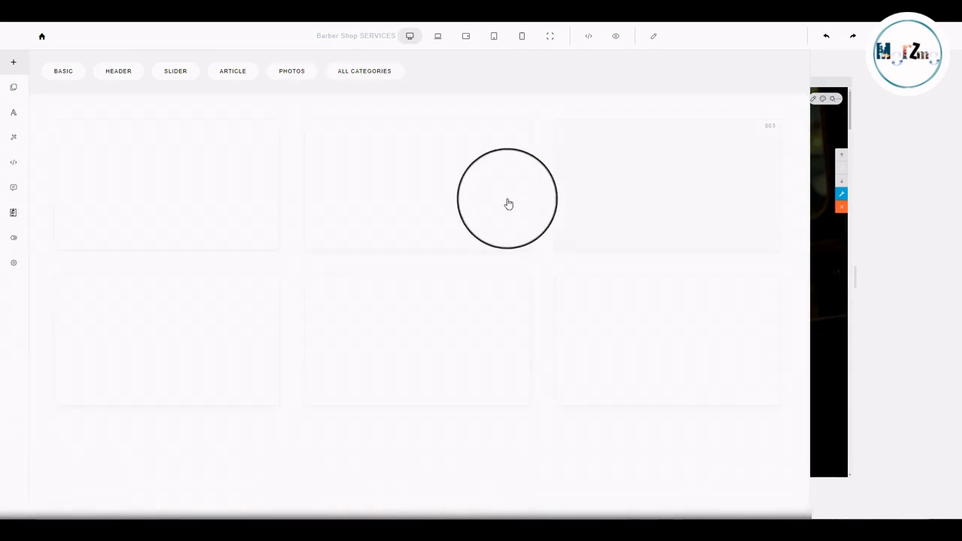
Browse the Shop section templates and insert the Products section with three product columns into the page.
left_click(357, 71)
left_click(671, 211)
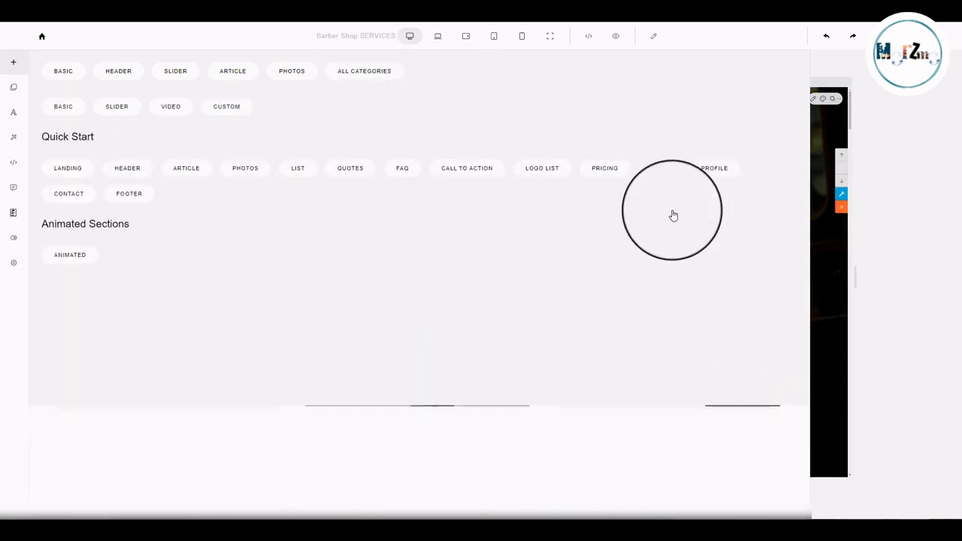
scroll(552, 283, "down", 1)
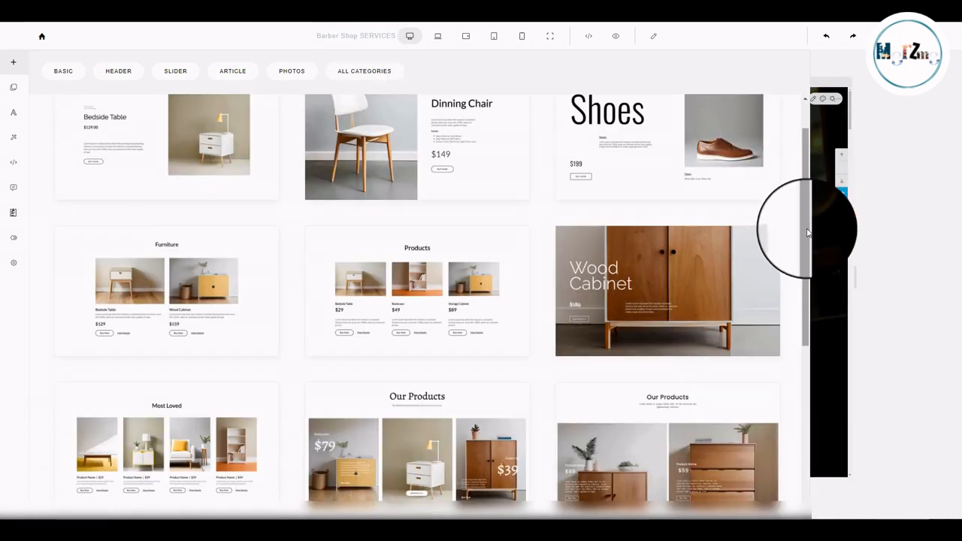
left_click_drag(813, 218, 798, 172)
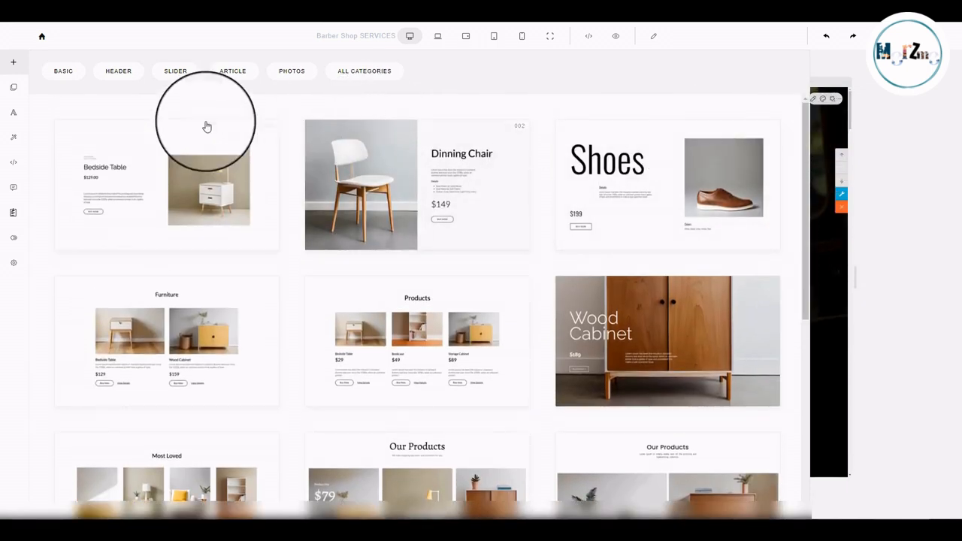
scroll(512, 338, "down", 5)
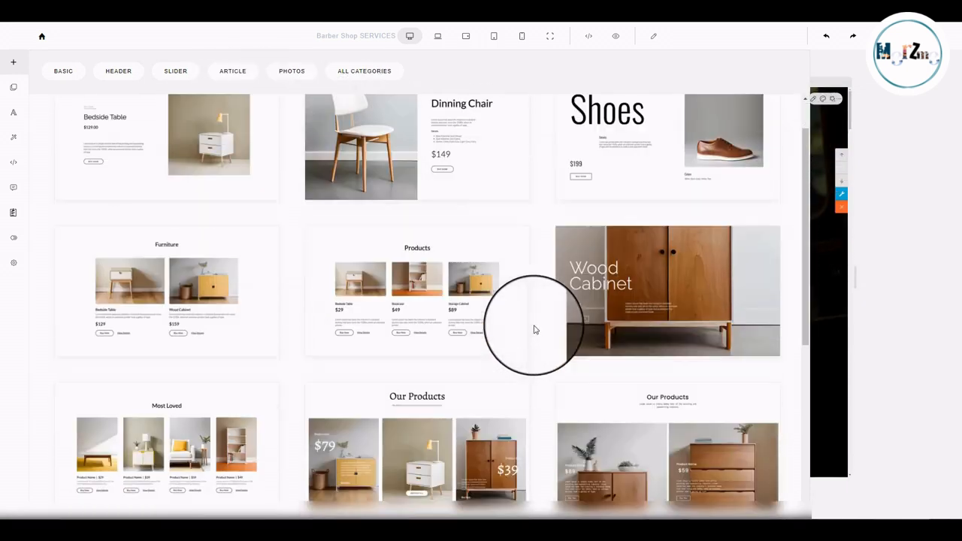
scroll(315, 300, "up", 2)
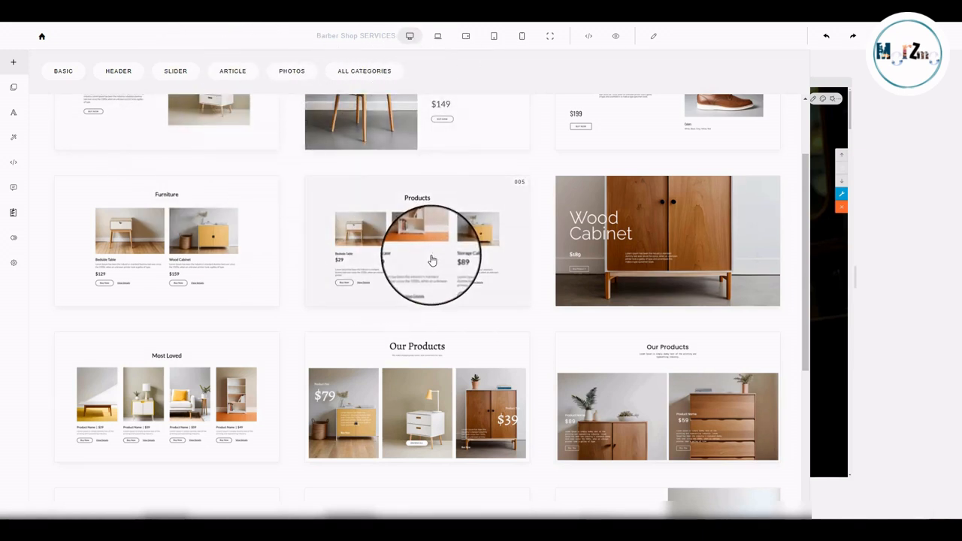
left_click(425, 214)
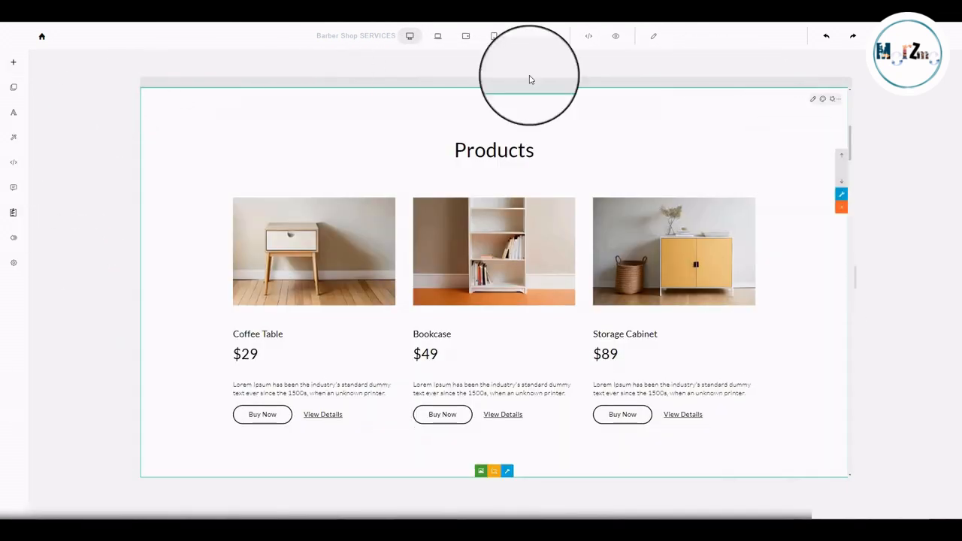
Examine the image replacement and crop options for the coffee table picture in the Products section.
scroll(337, 316, "down", 2)
scroll(313, 286, "up", 1)
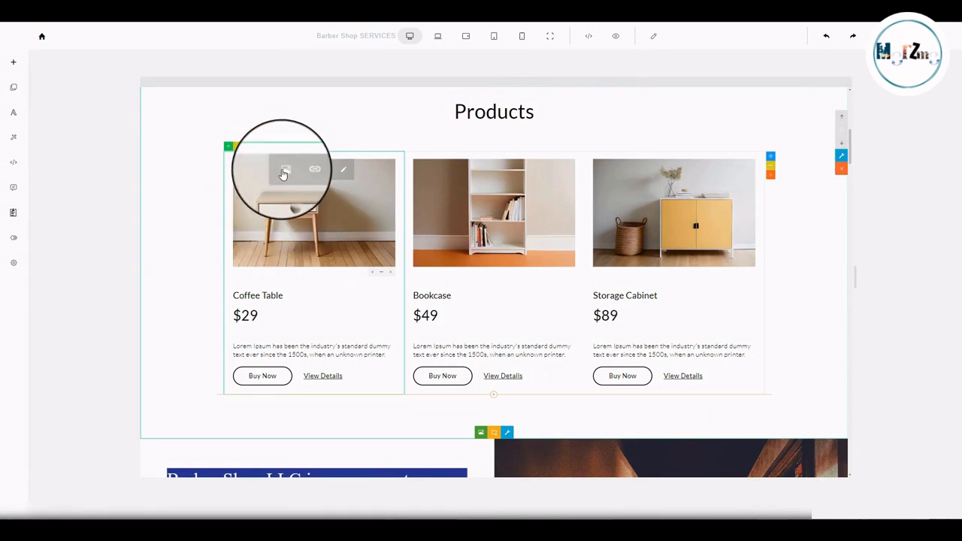
left_click(283, 174)
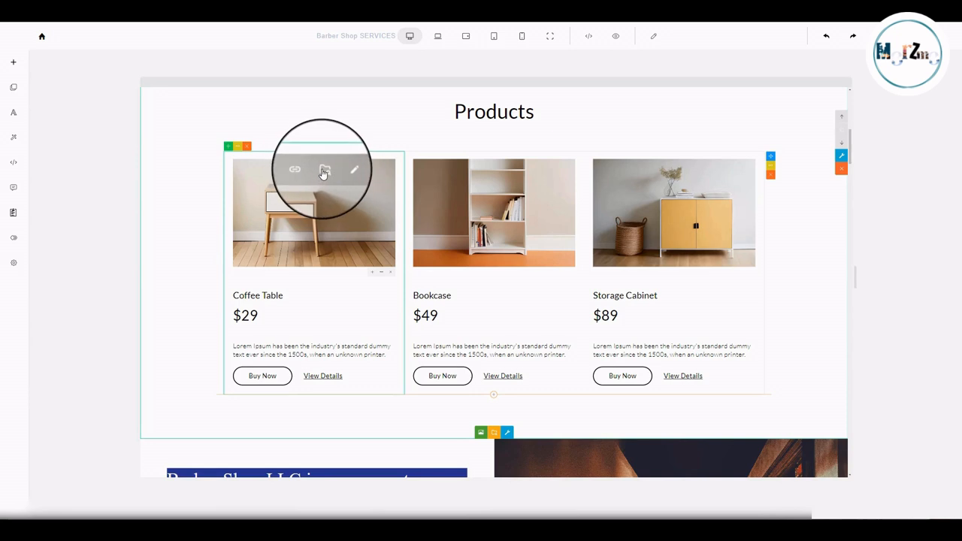
left_click(349, 169)
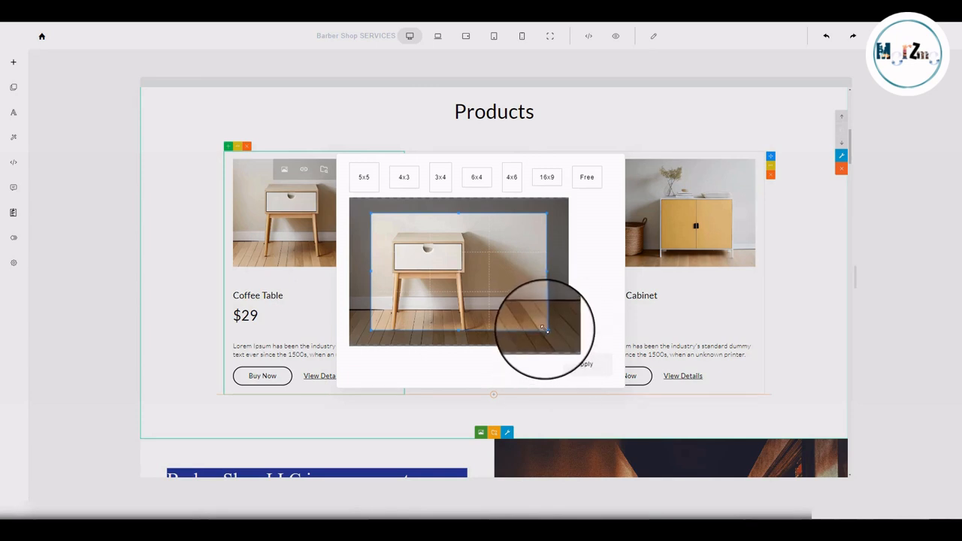
left_click(530, 364)
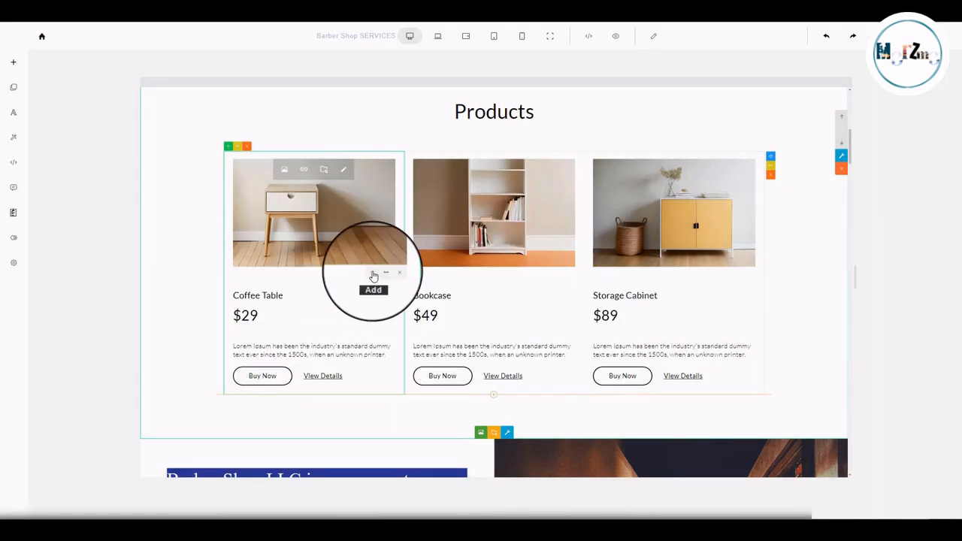
Show the element settings panel and examine the text options for the coffee table's name, price and description.
left_click_drag(297, 299, 223, 298)
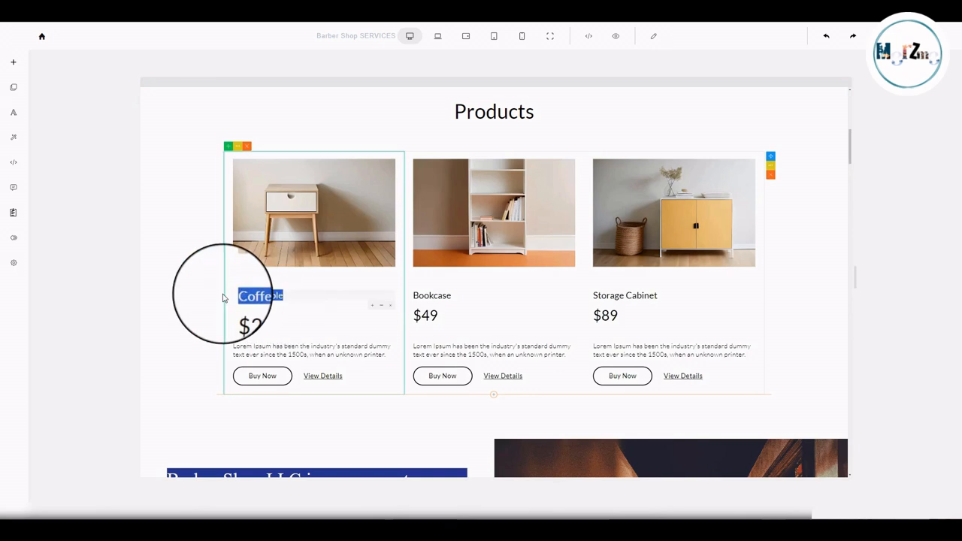
left_click(277, 320)
left_click(294, 296)
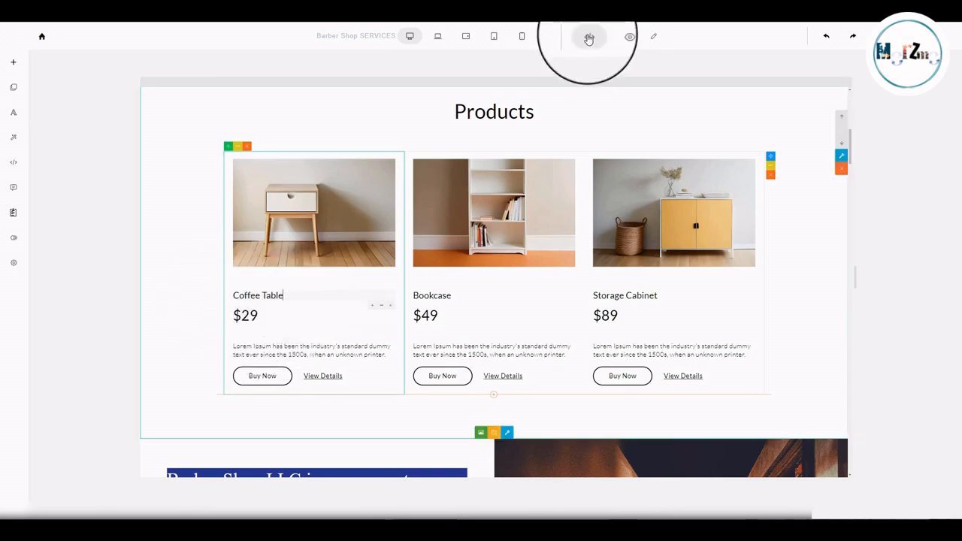
left_click(652, 36)
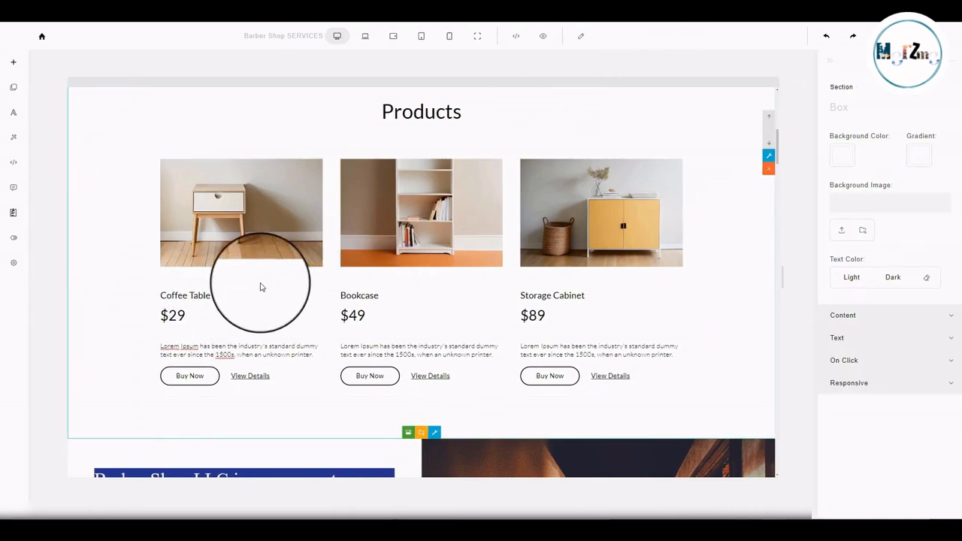
left_click(188, 295)
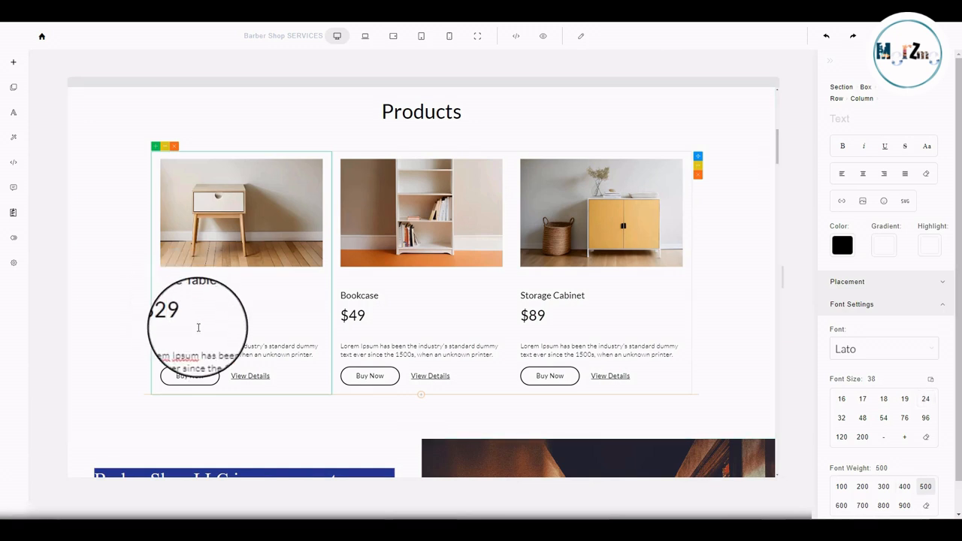
left_click_drag(160, 346, 316, 354)
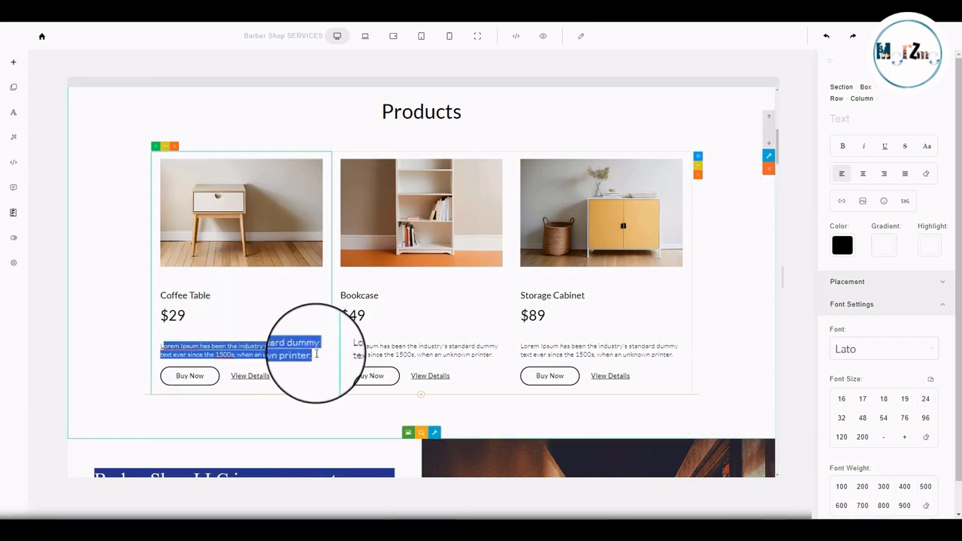
Restyle the coffee table's Buy Now button with the orange rounded uppercase button template.
left_click(197, 379)
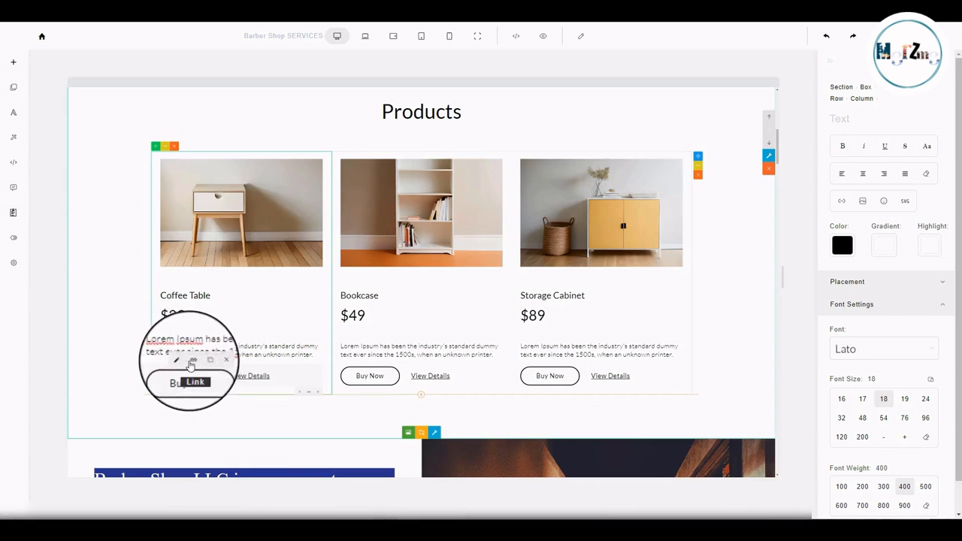
left_click(180, 360)
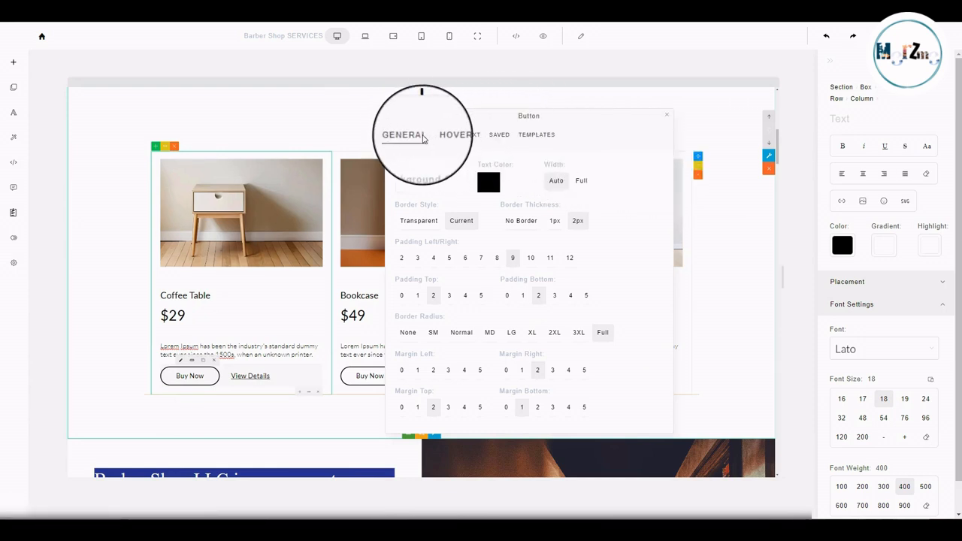
left_click(442, 136)
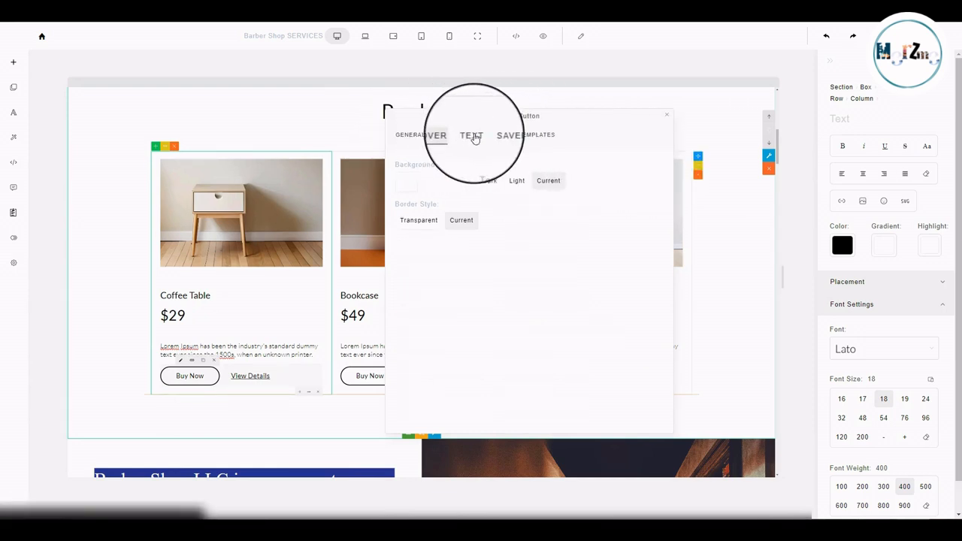
left_click(472, 135)
left_click(499, 135)
left_click(535, 136)
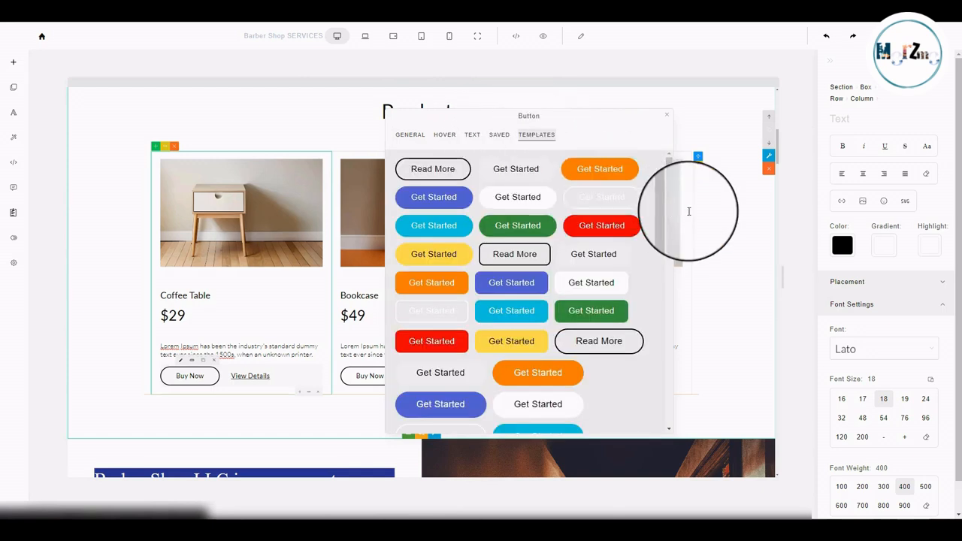
left_click_drag(668, 194, 661, 300)
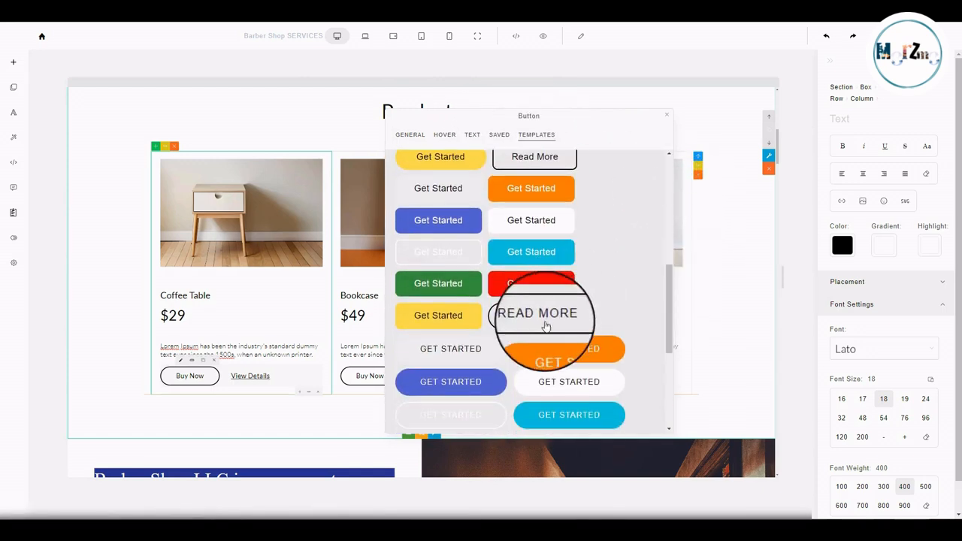
left_click(537, 350)
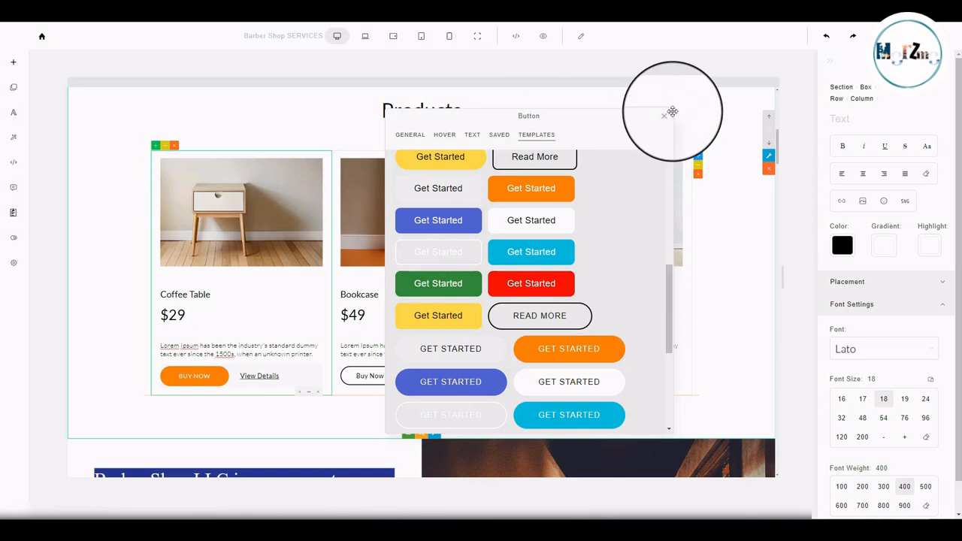
left_click(668, 118)
Examine the link options of the coffee table's Buy Now button, including the lightbox option, and its View Details link.
left_click(195, 380)
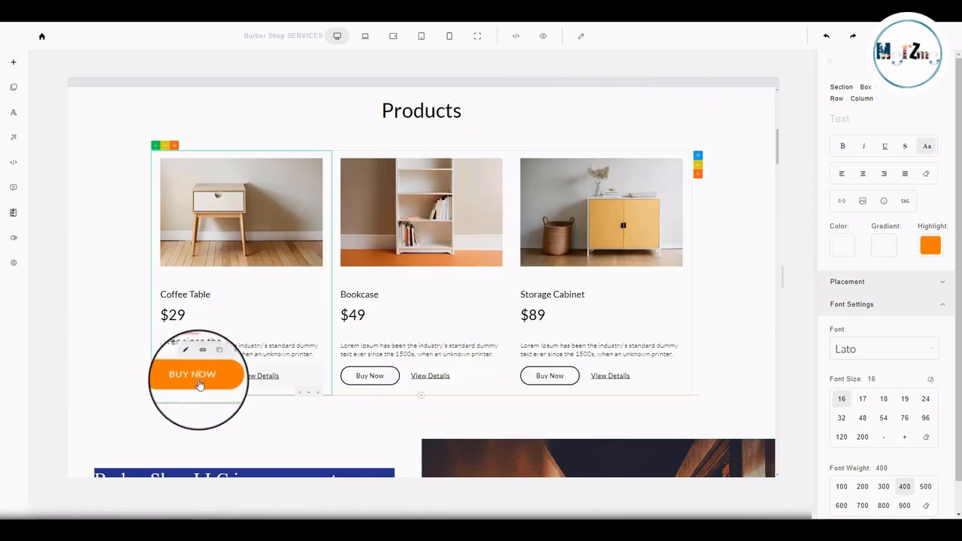
left_click(201, 360)
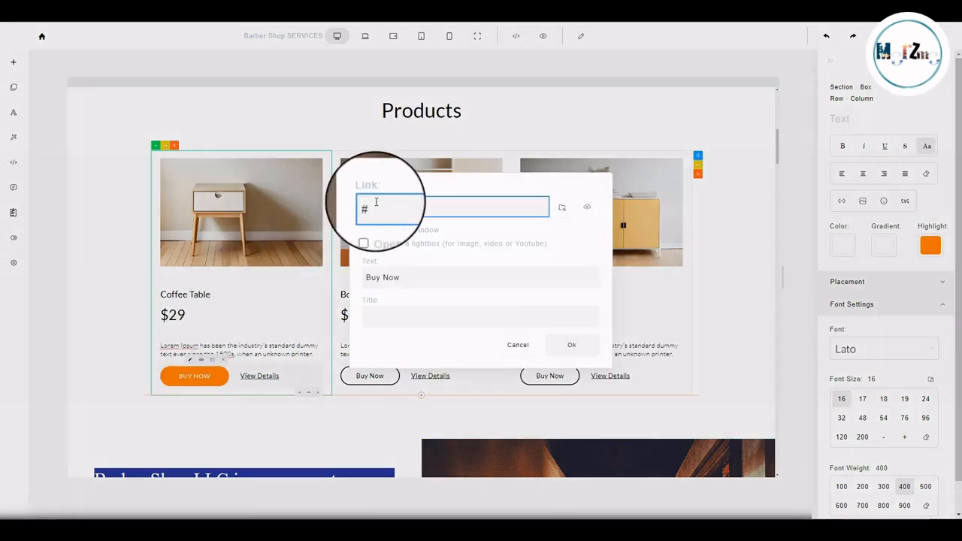
left_click_drag(375, 201, 366, 205)
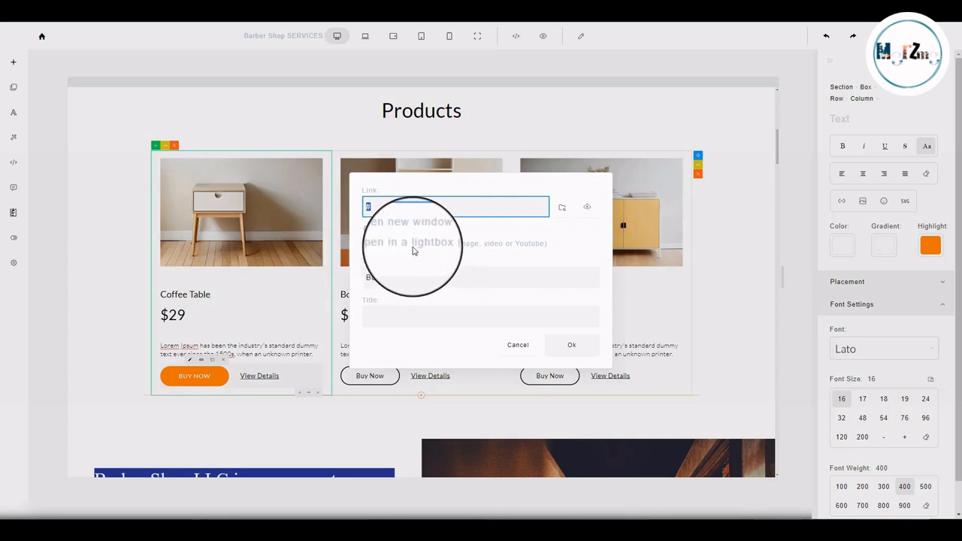
left_click_drag(412, 250, 443, 250)
left_click(461, 246)
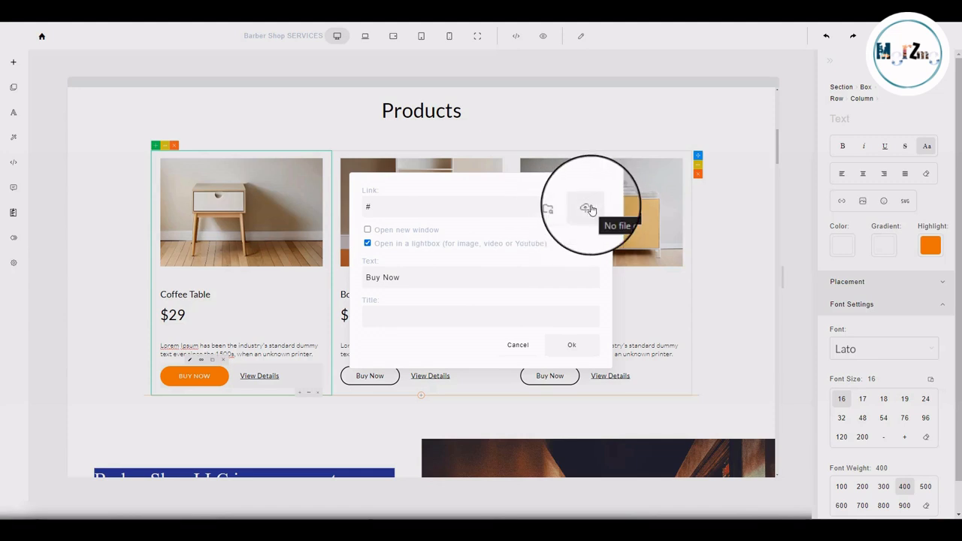
left_click(518, 347)
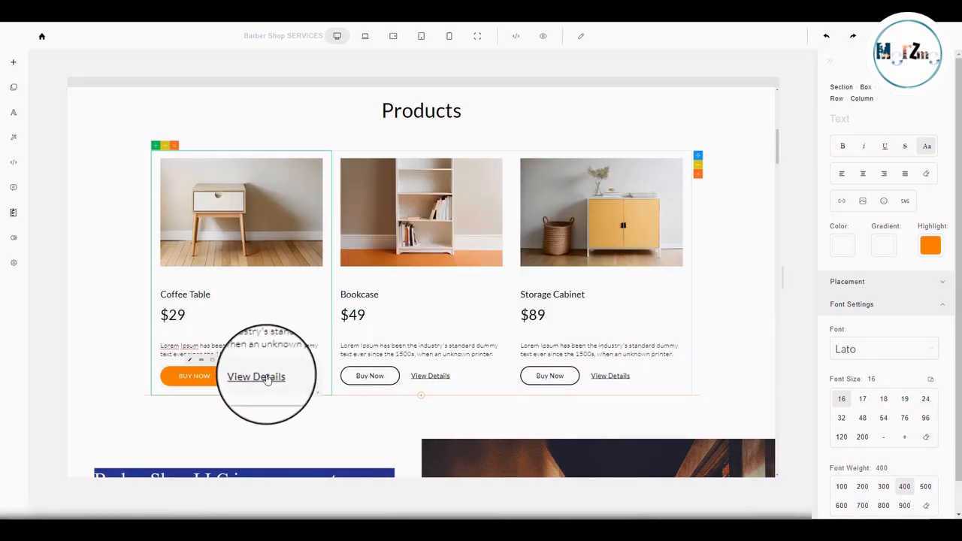
left_click(266, 376)
left_click_drag(238, 376, 293, 376)
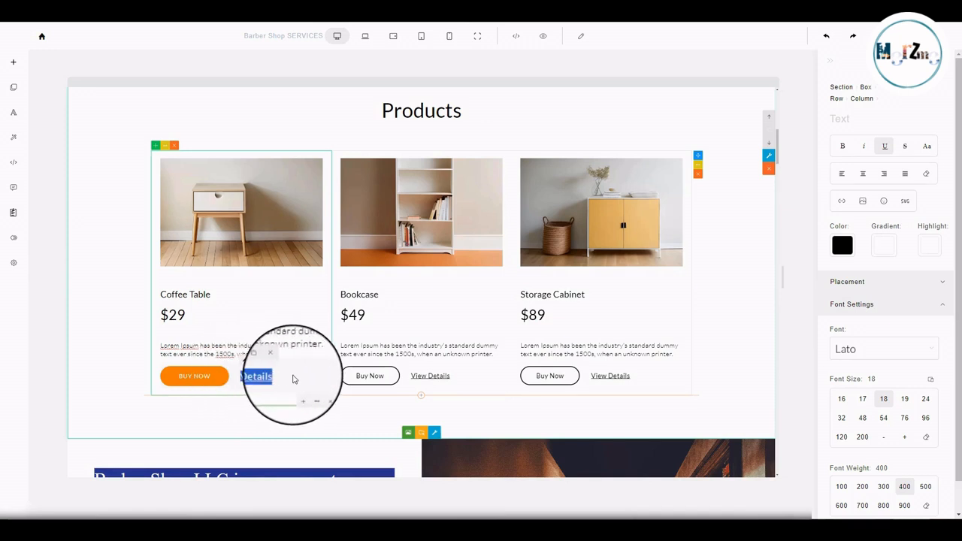
left_click(243, 376)
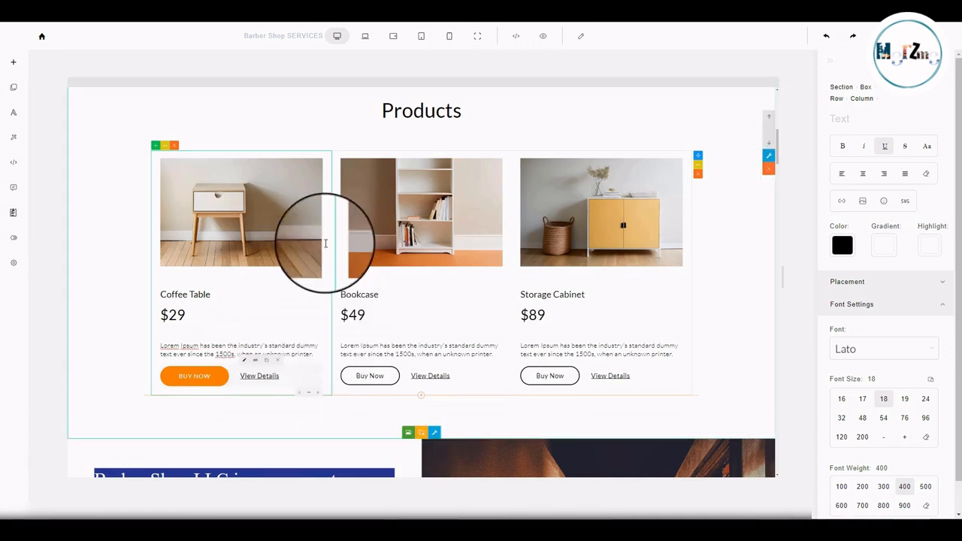
Narrow the coffee table and storage cabinet columns so that the bookcase column between them becomes wider.
mouse_move(330, 227)
left_mouse_down()
mouse_move(359, 224)
mouse_move(307, 229)
mouse_move(326, 217)
mouse_move(316, 228)
left_mouse_up()
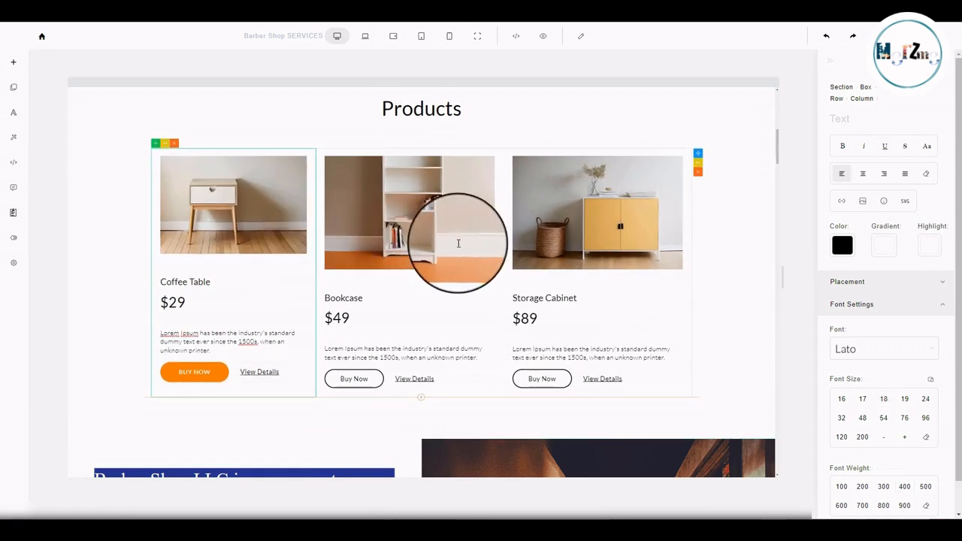
left_click(501, 287)
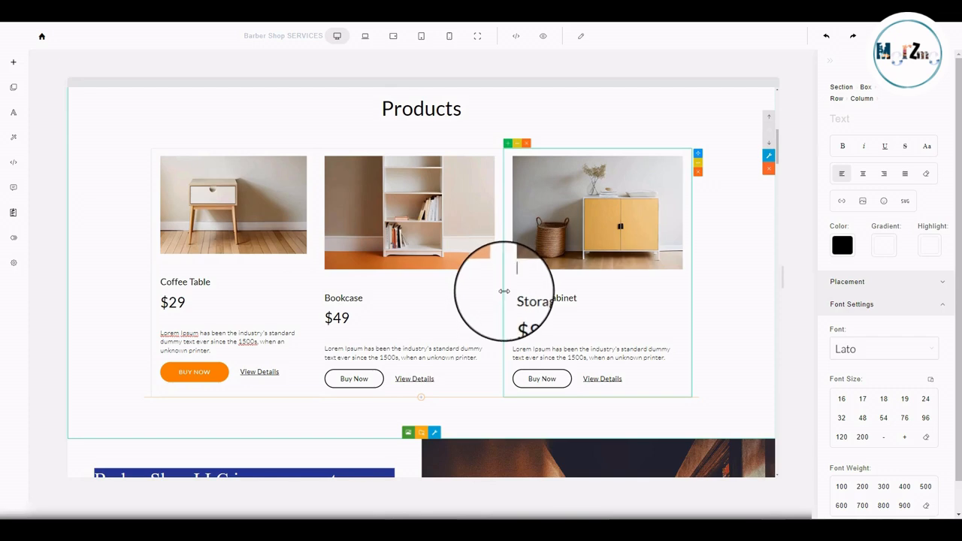
left_click_drag(503, 290, 528, 293)
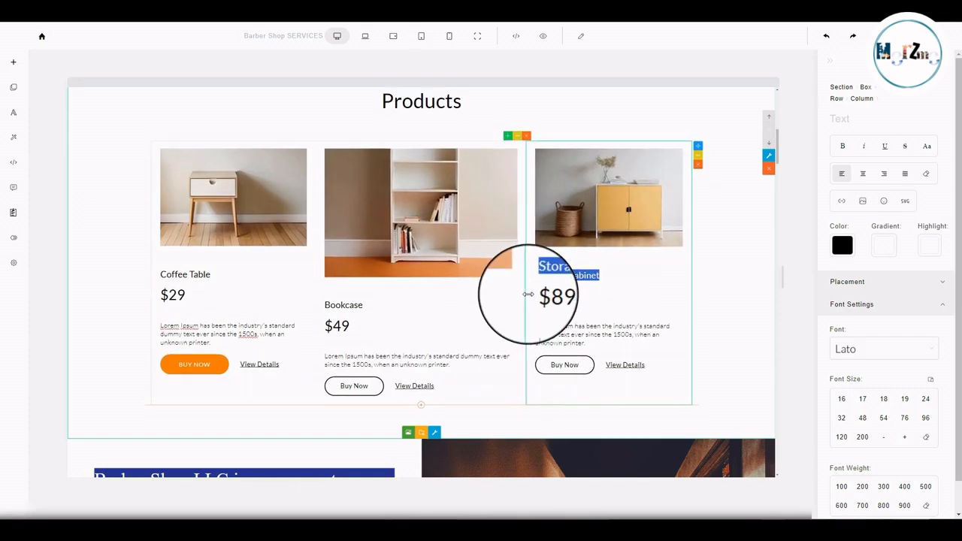
Open the AI image generator for the bookcase picture and enter the prompt "scissors for a barber".
left_click(453, 235)
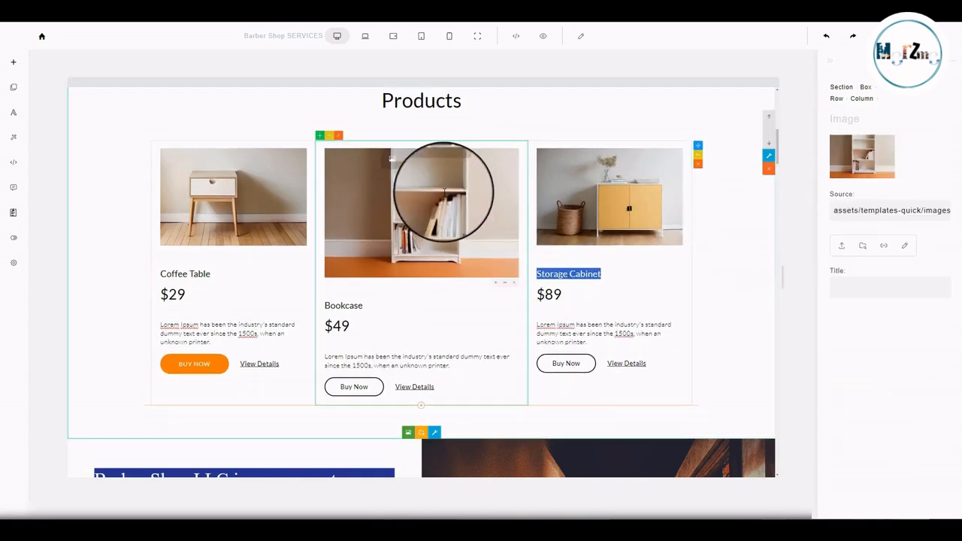
left_click_drag(836, 211, 894, 210)
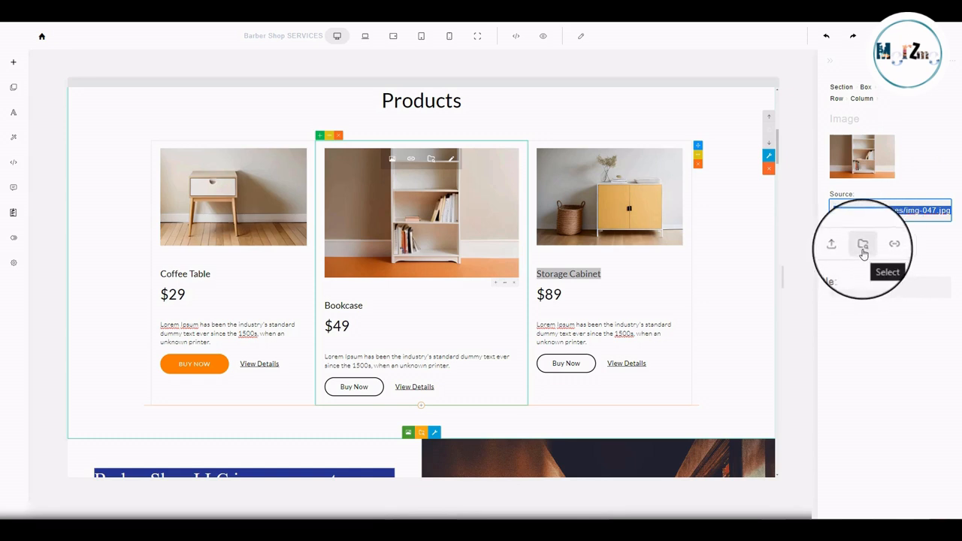
left_click(863, 246)
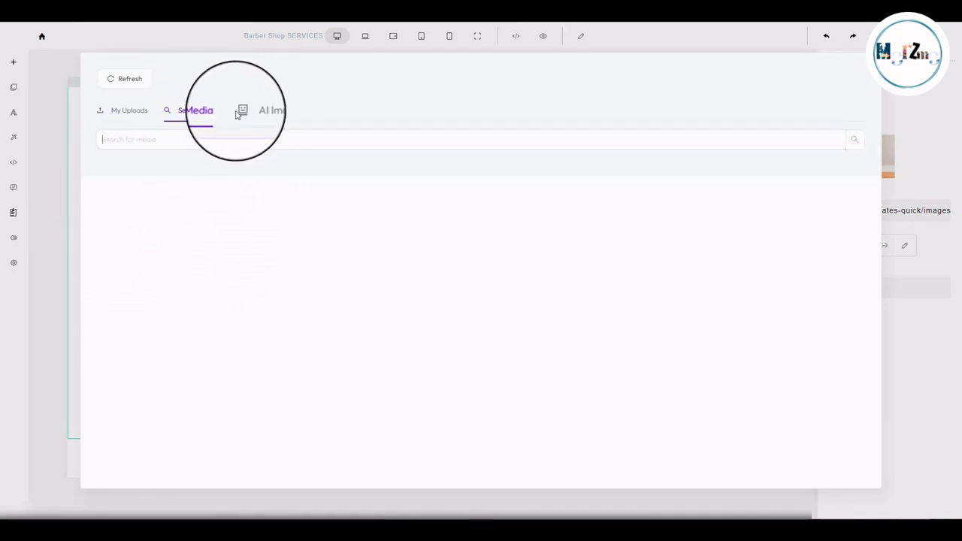
left_click(269, 112)
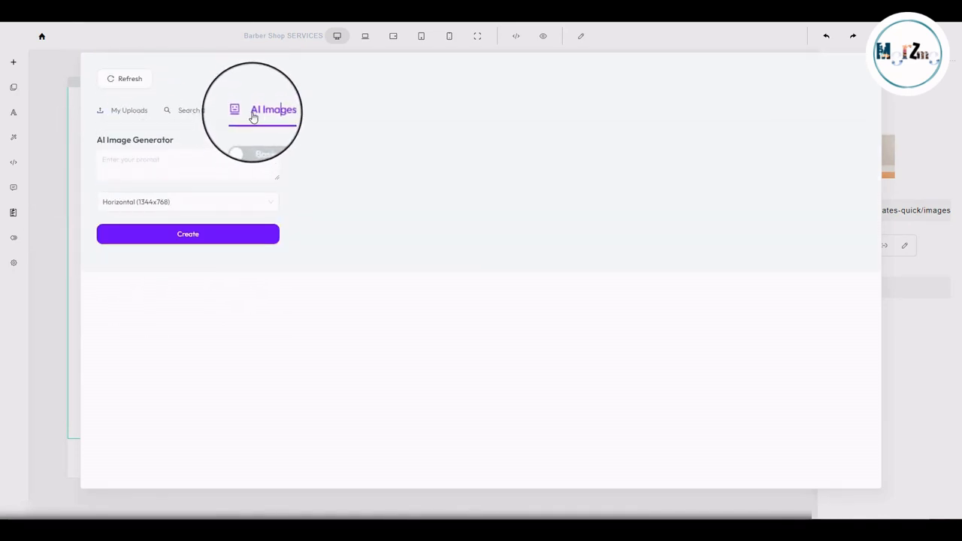
left_click(128, 170)
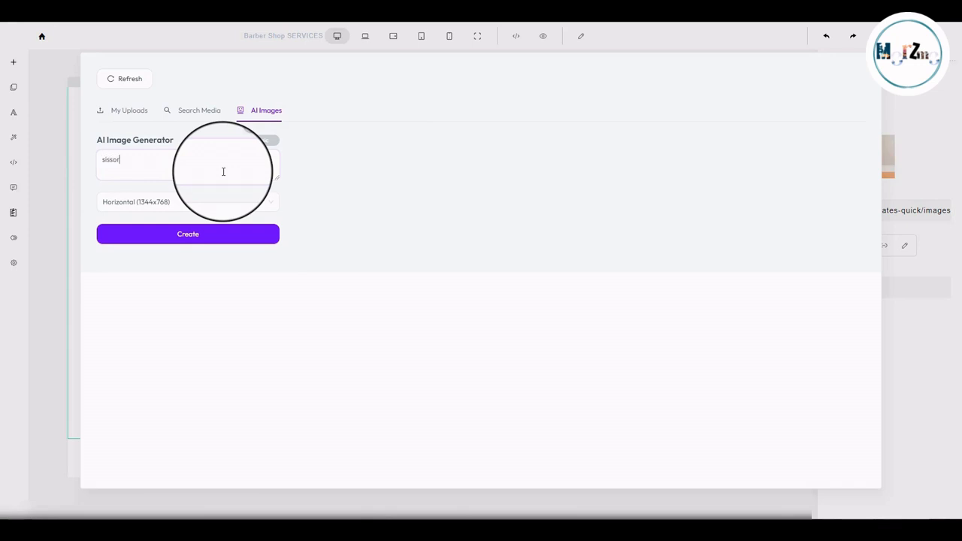
right_click(110, 161)
left_click(142, 175)
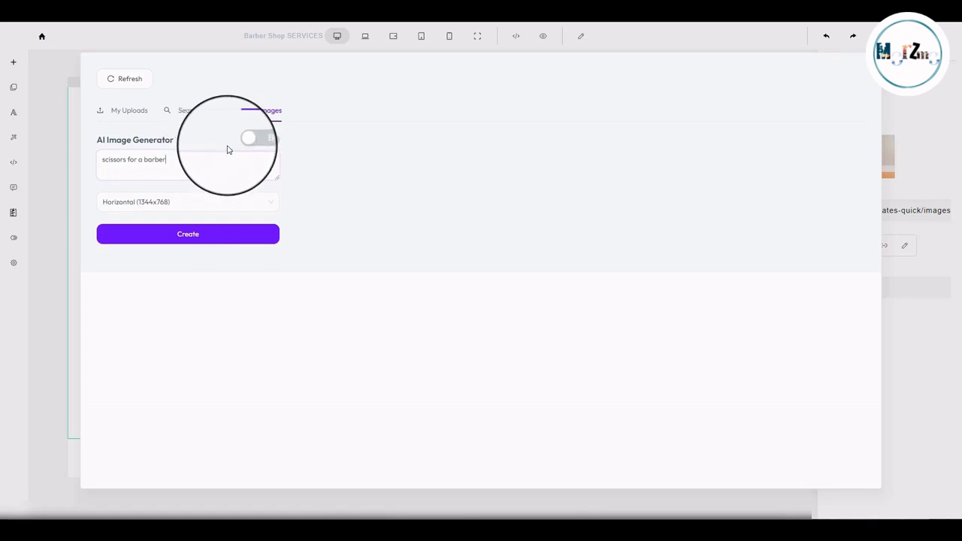
Set the AI image size to Square (1024x1024) and enable the Advanced generator options.
left_click(212, 208)
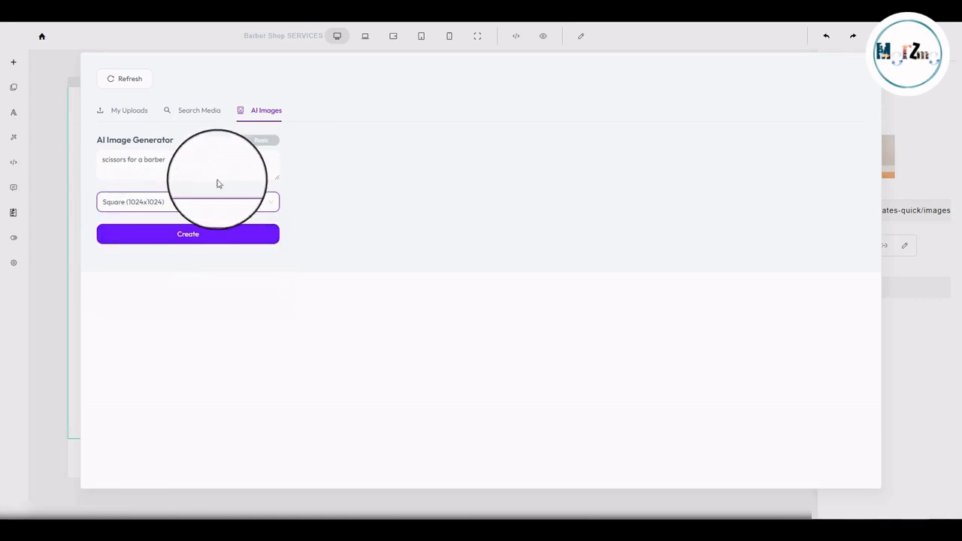
left_click(116, 205)
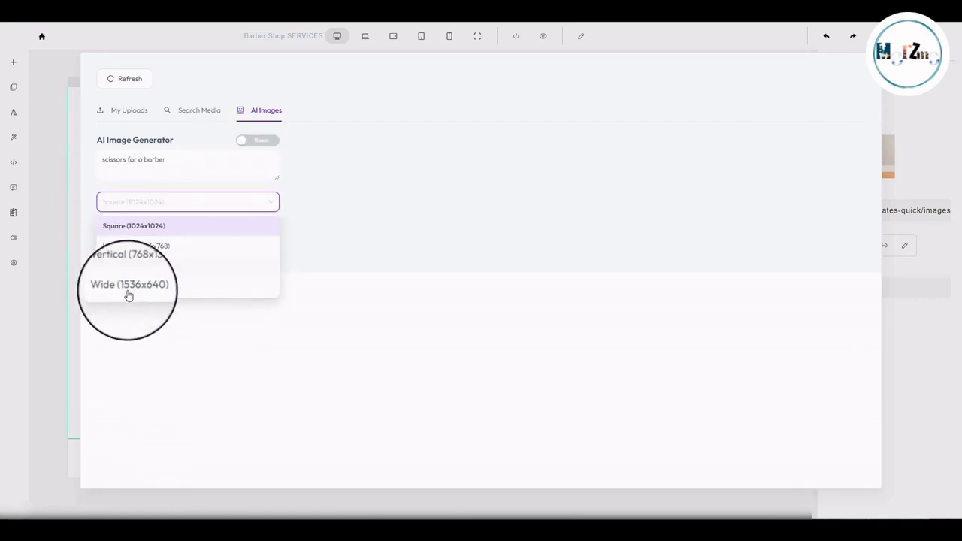
left_click(196, 130)
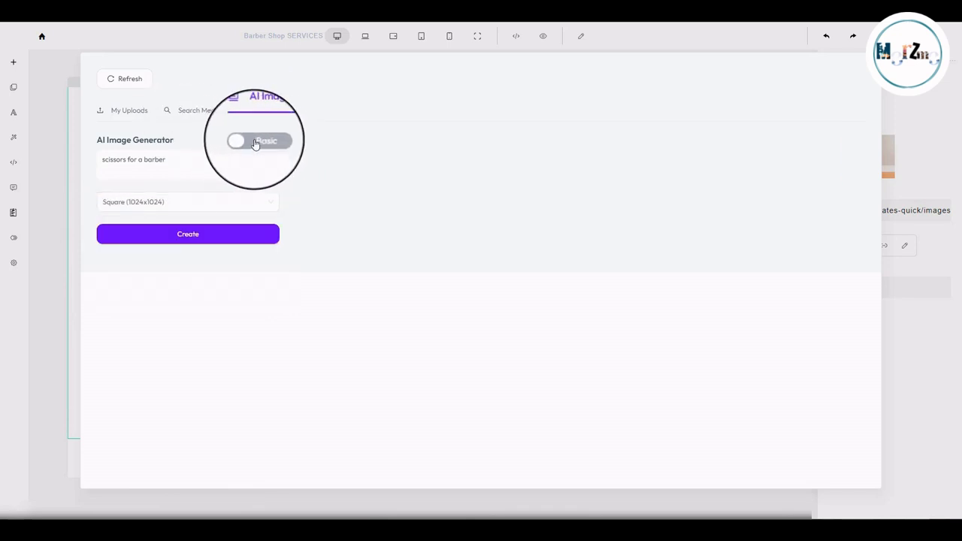
left_click(255, 145)
left_click(259, 207)
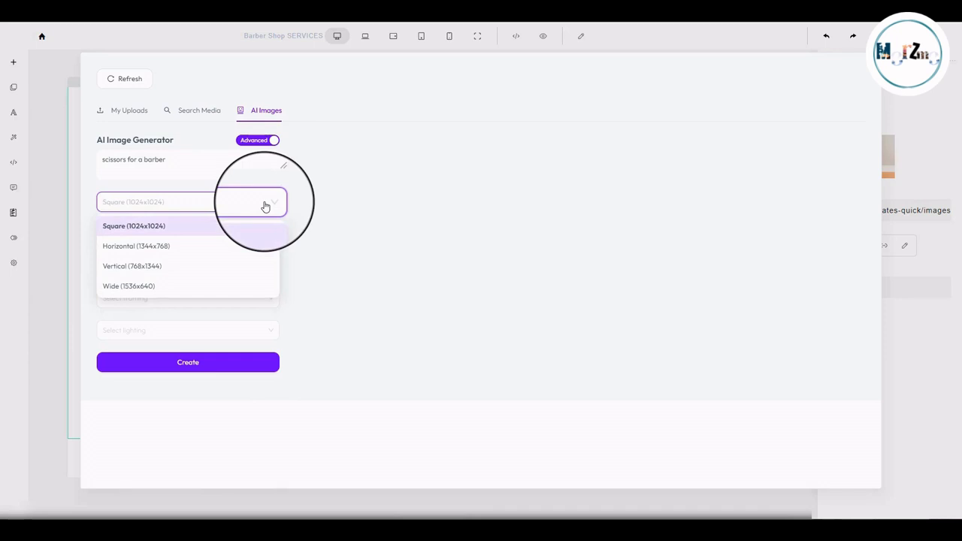
left_click(260, 225)
Examine the Advanced style, color, framing and lighting options of the AI image generator.
left_click(249, 238)
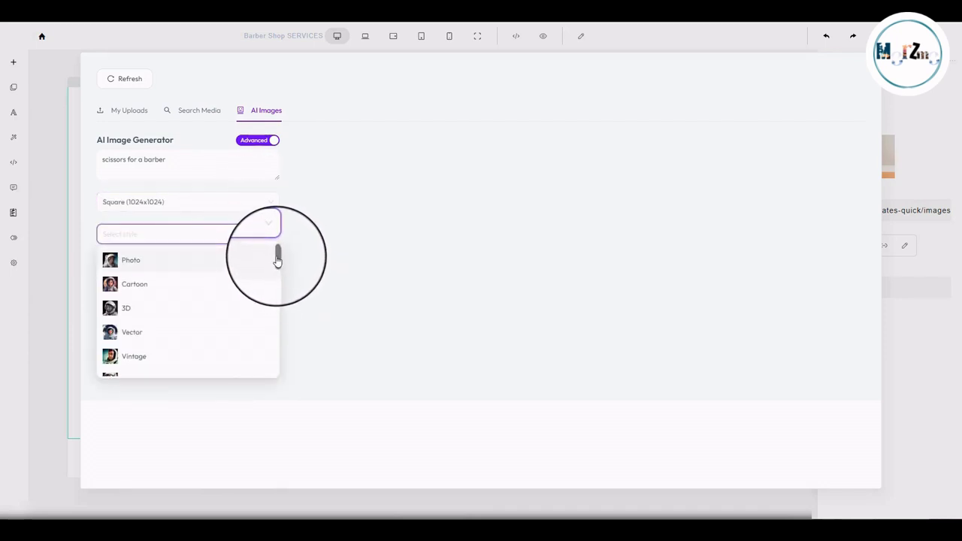
left_click_drag(278, 259, 280, 293)
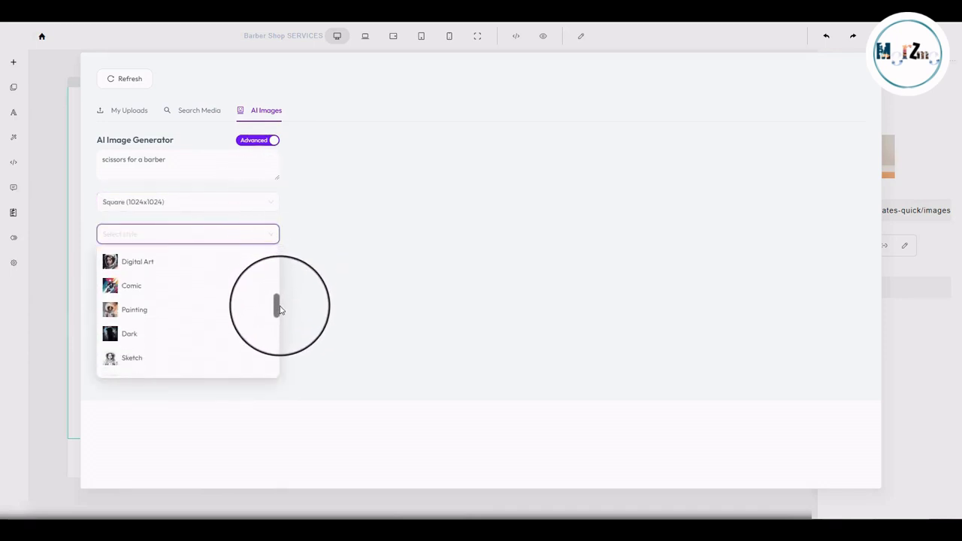
left_click(268, 262)
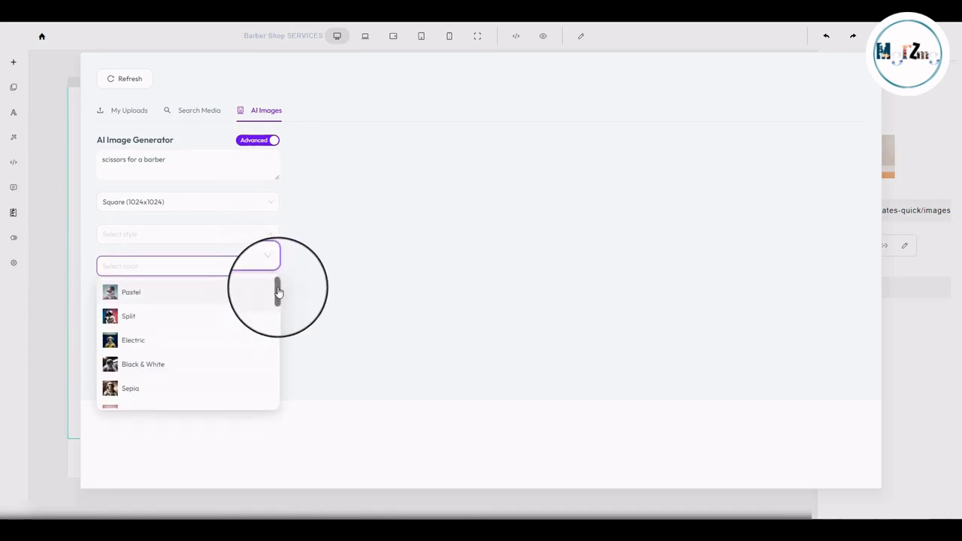
left_click_drag(277, 291, 275, 331)
left_click(260, 301)
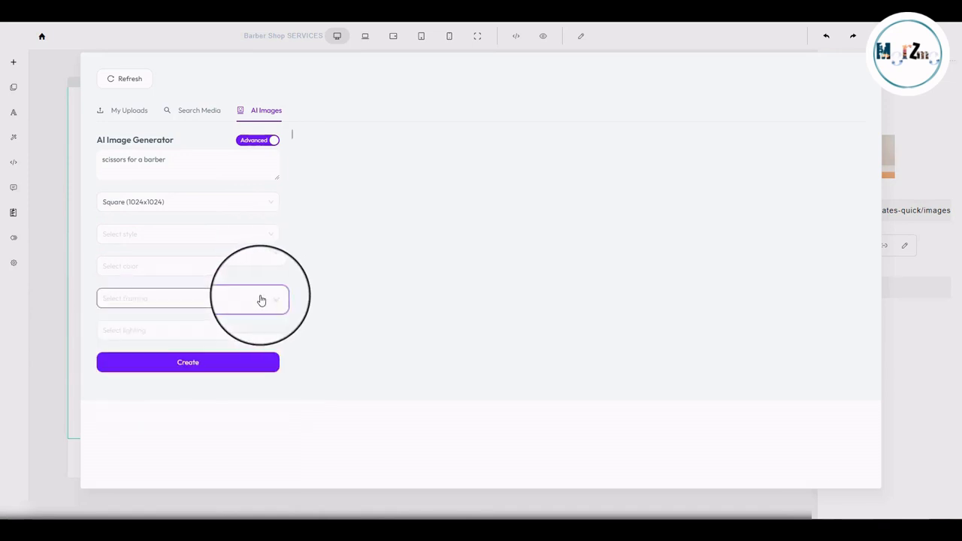
left_click(261, 300)
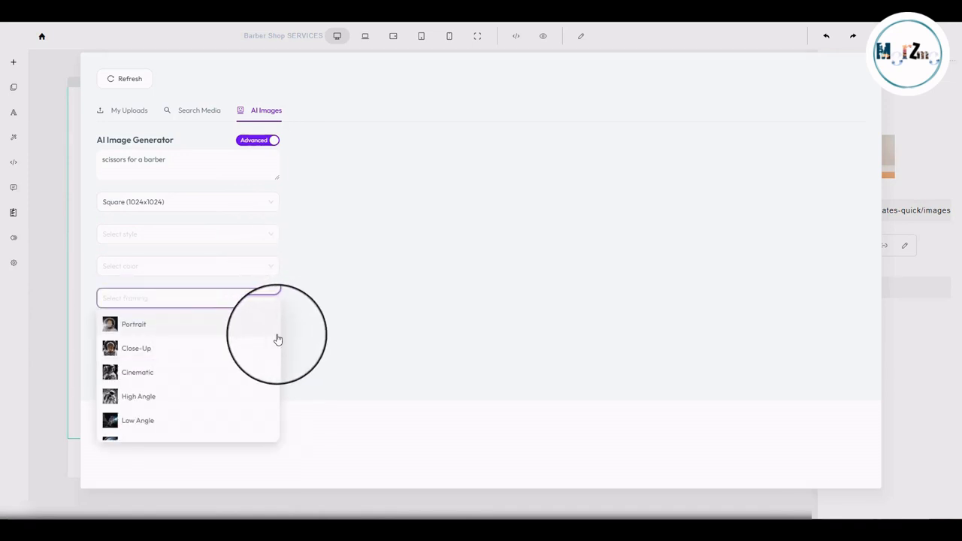
scroll(255, 342, "down", 2)
left_click(365, 306)
left_click(261, 337)
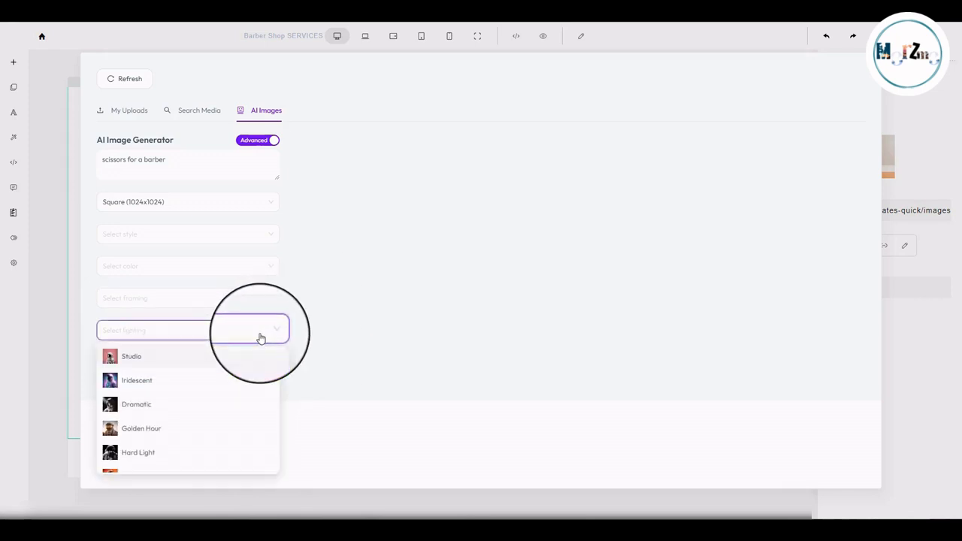
scroll(264, 360, "down", 3)
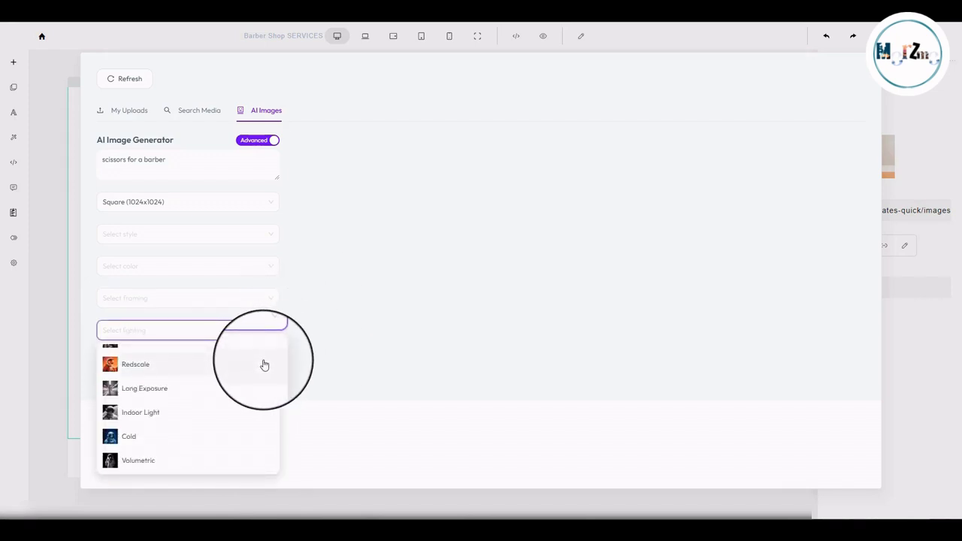
left_click(297, 341)
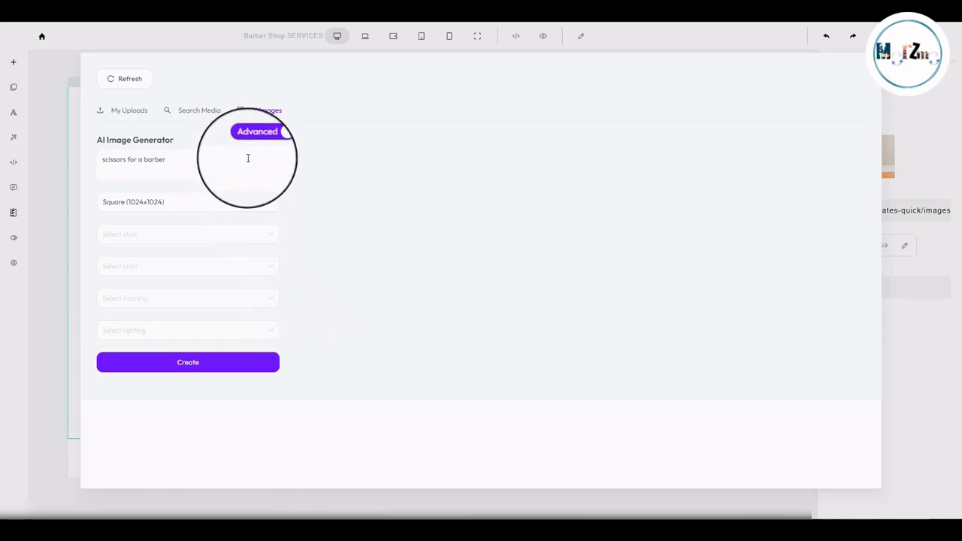
Switch the generator back to Basic, create the scissors image and use it as the bookcase picture.
left_click(265, 143)
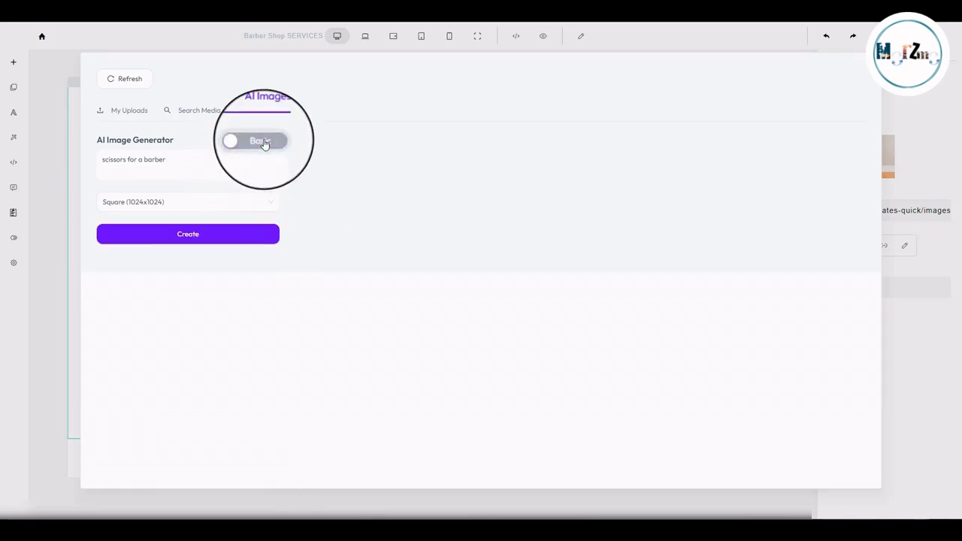
left_click(202, 239)
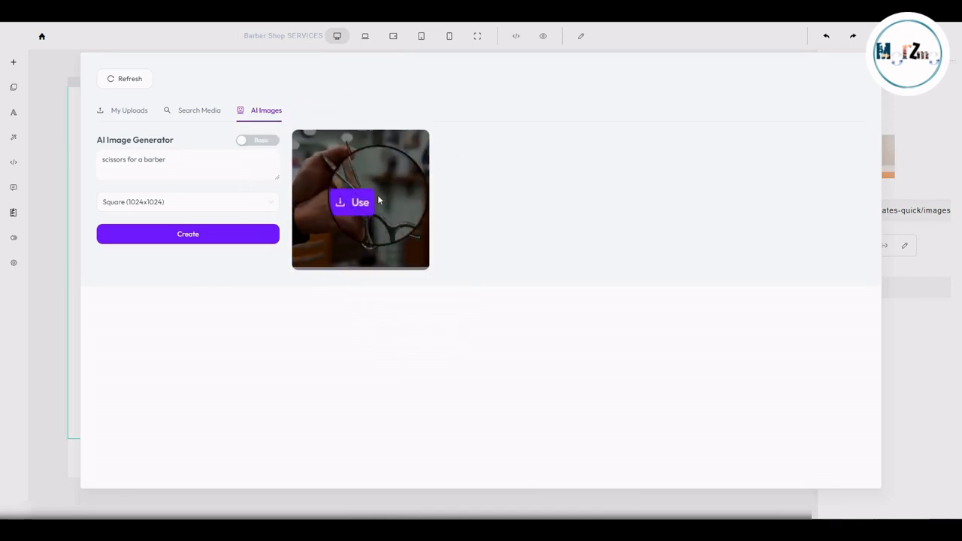
mouse_move(358, 219)
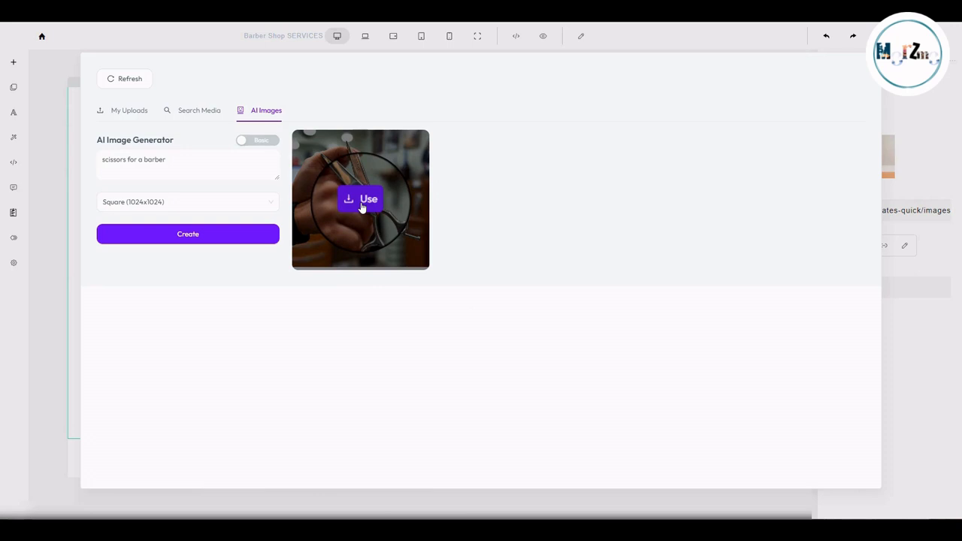
left_click(362, 208)
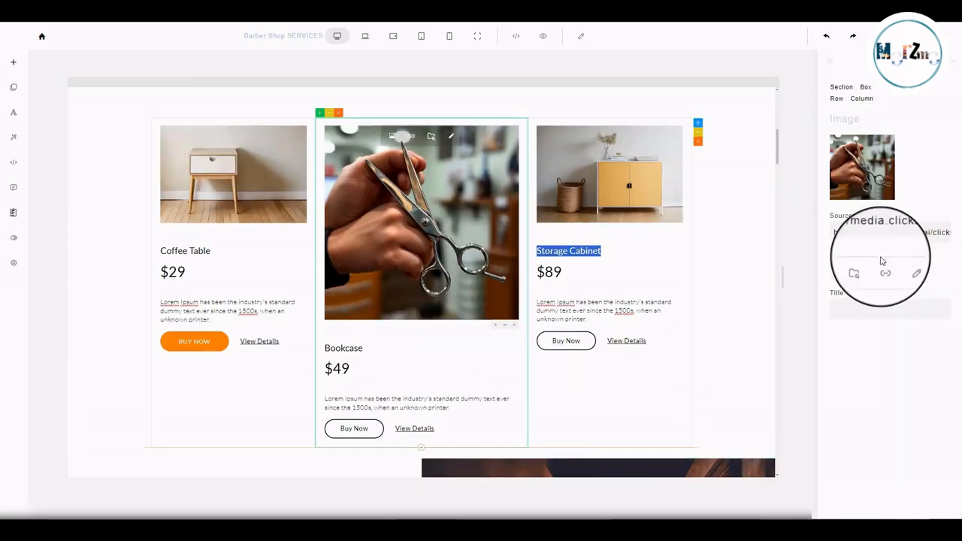
Try the 3x4, 4x6, 16x9 and Free crop ratios on the scissors image and discard the crop.
left_click(905, 268)
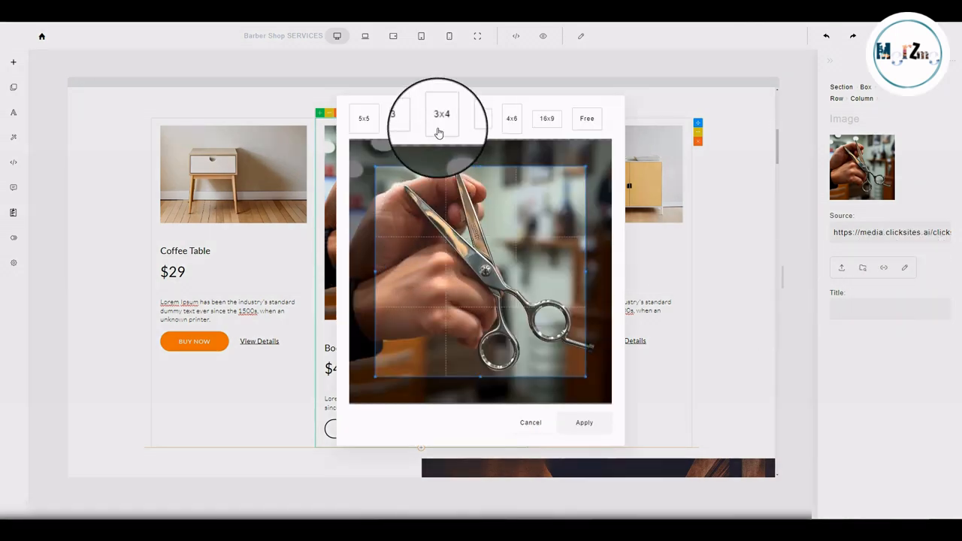
left_click(440, 118)
left_click(512, 120)
left_click(515, 126)
left_click(552, 124)
left_click(583, 126)
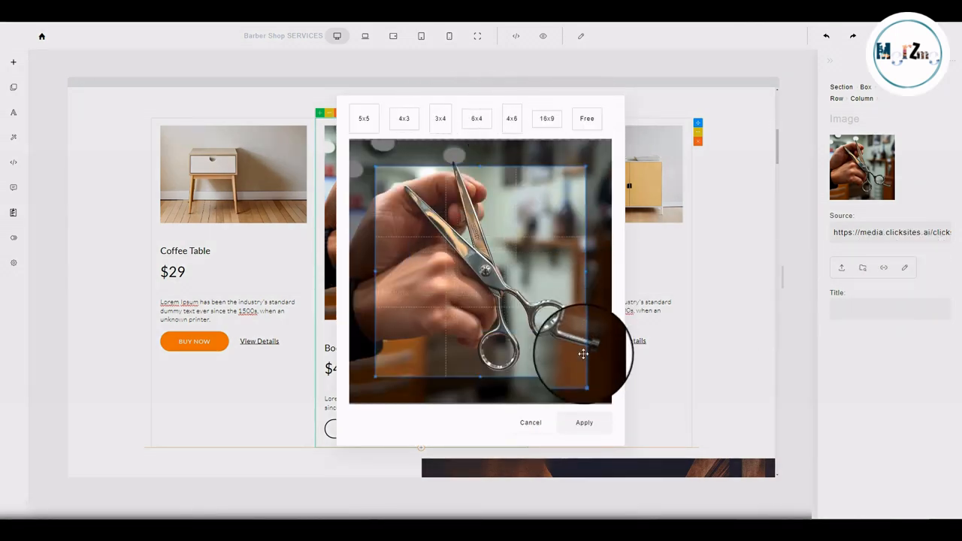
left_click_drag(586, 376, 501, 340)
left_click(526, 433)
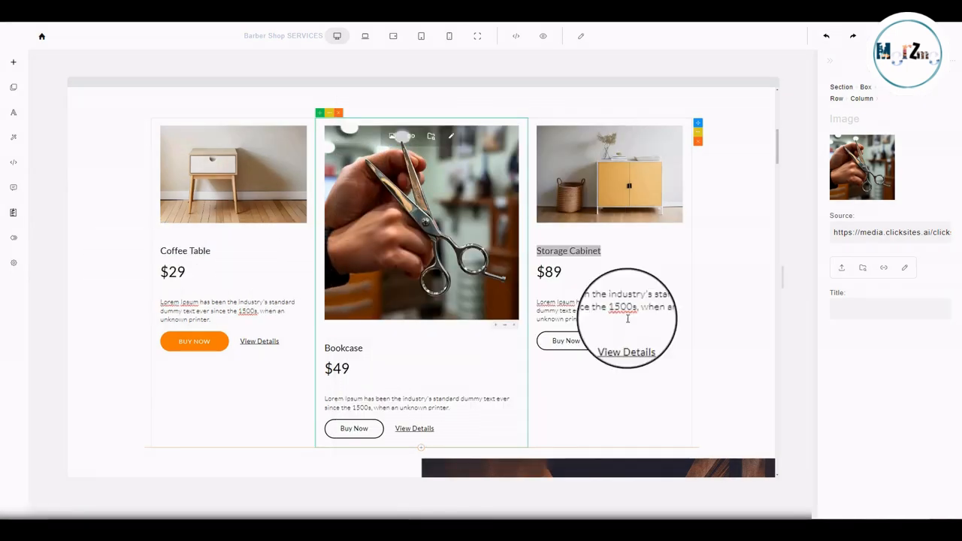
Insert the basic "What Makes Us Different" three-feature section directly below the Products section.
left_click(645, 340)
scroll(480, 247, "down", 2)
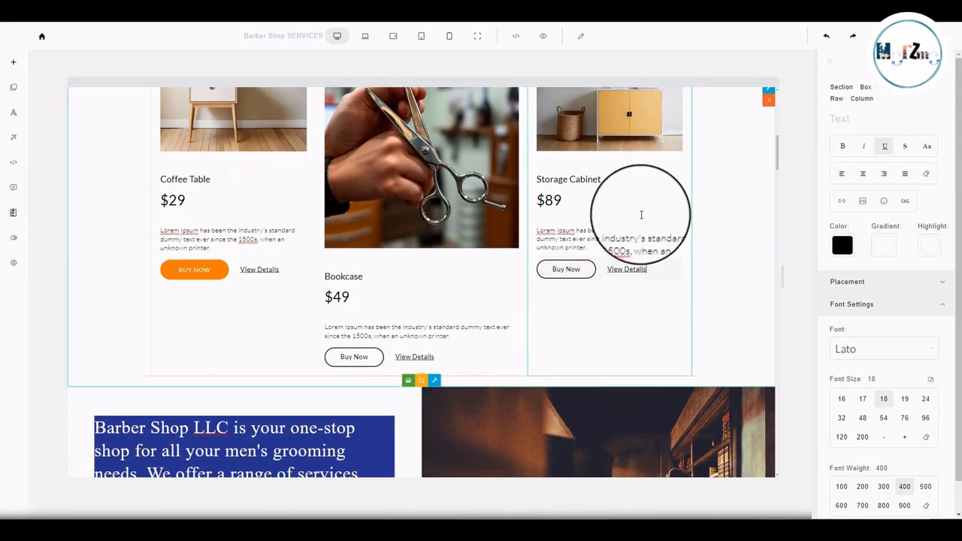
left_click(112, 105)
left_click(15, 75)
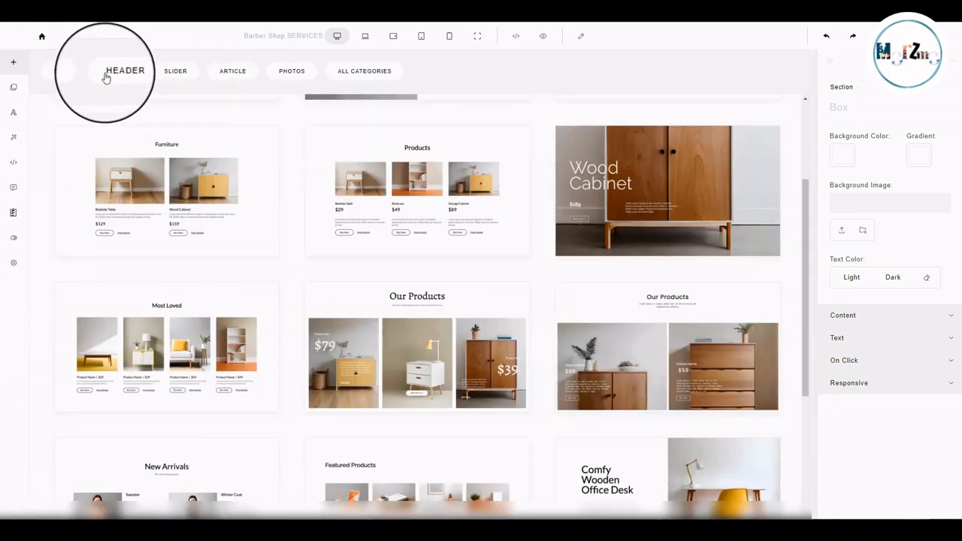
left_click(80, 84)
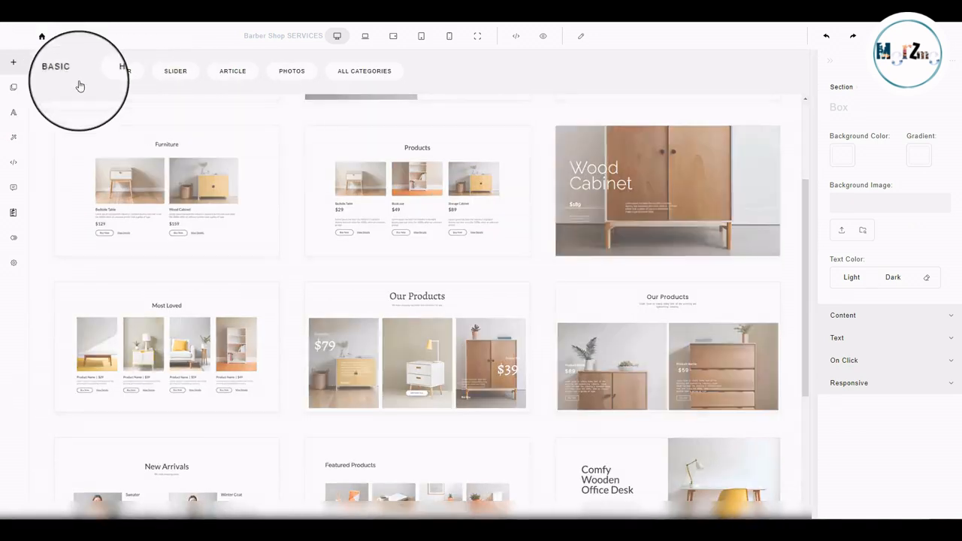
scroll(366, 311, "down", 5)
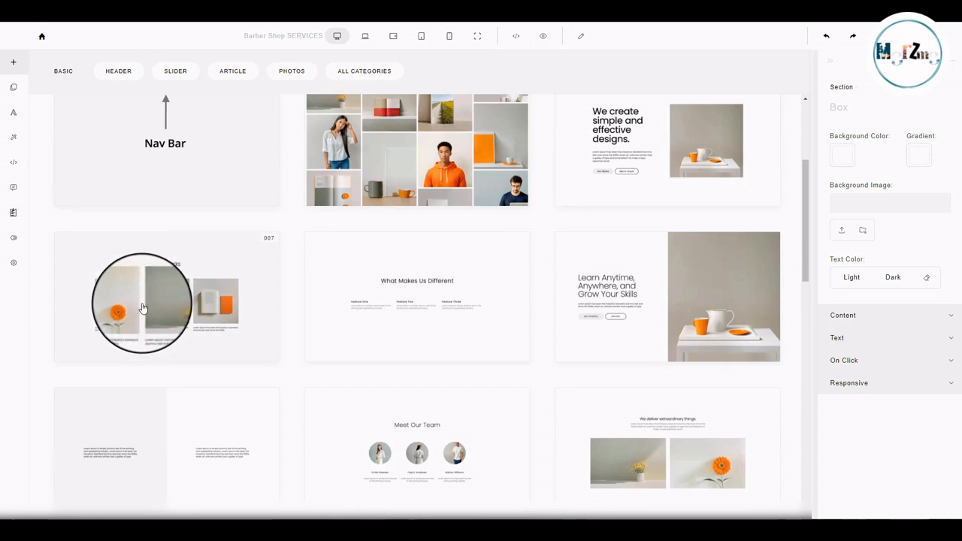
left_click(354, 311)
scroll(431, 306, "down", 3)
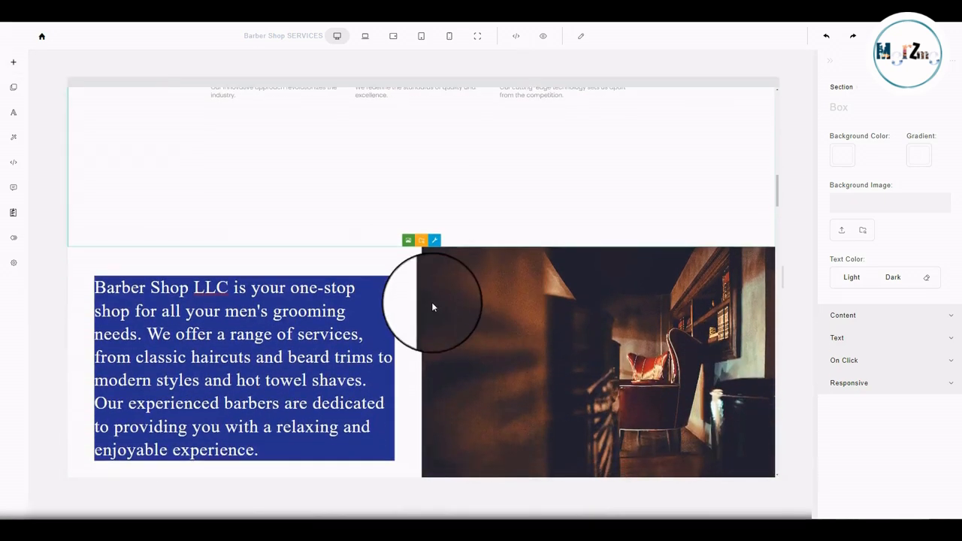
Add the basic Nav Bar section above the hero at the start of the page.
scroll(657, 309, "up", 15)
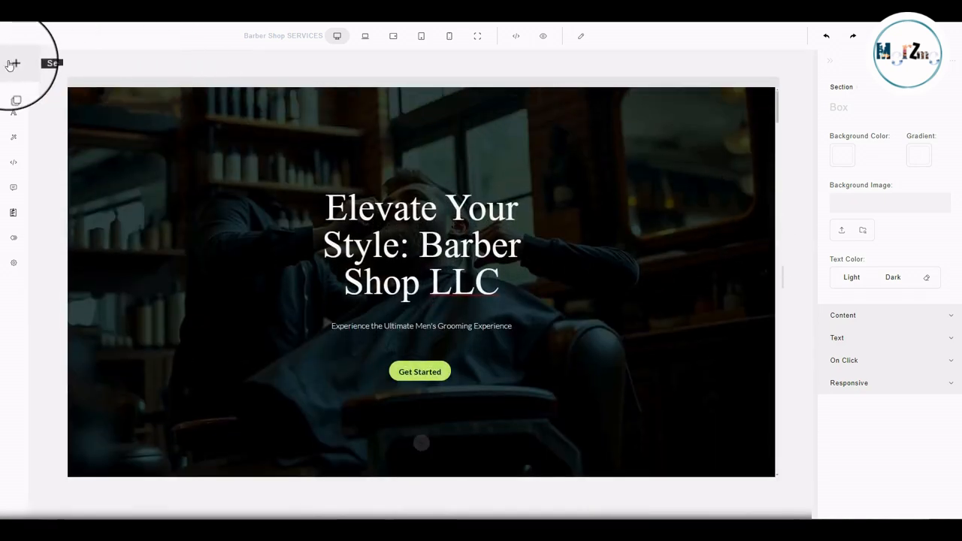
left_click(12, 65)
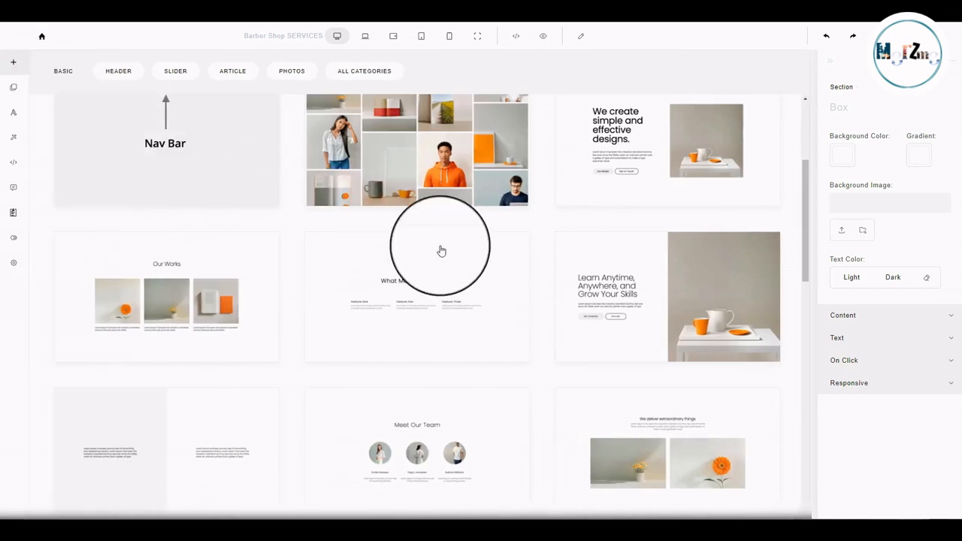
scroll(306, 219, "up", 2)
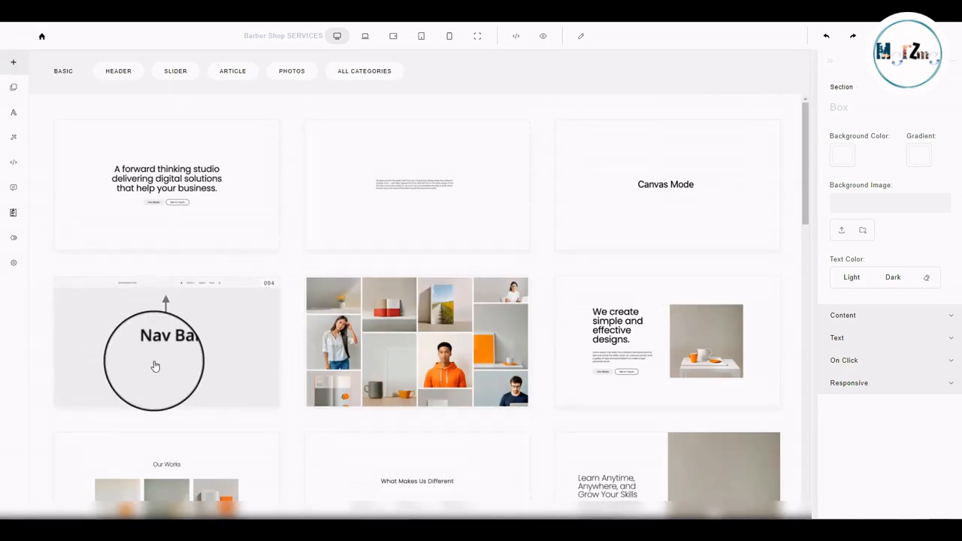
left_click(180, 341)
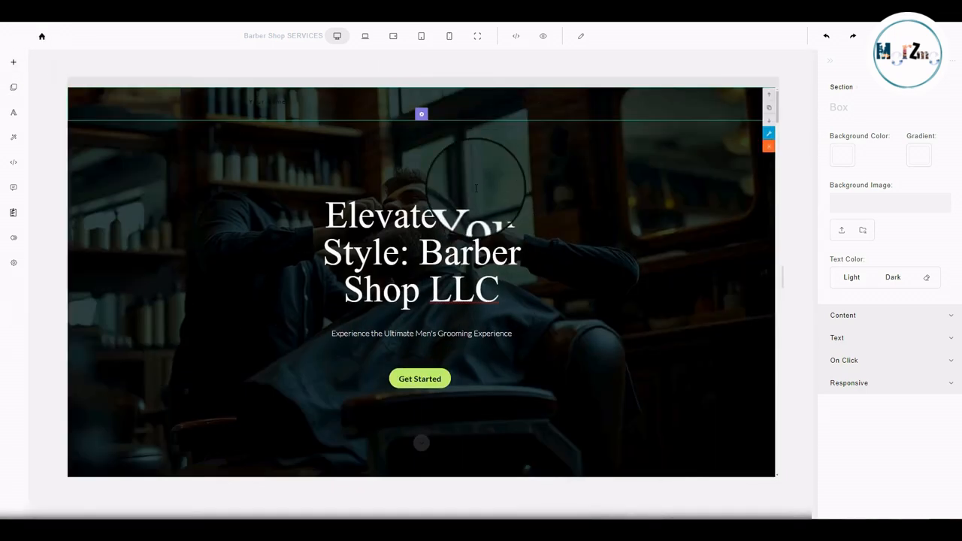
Set the navigation bar's style to "Fixed dark topbar (light text)".
left_click(422, 115)
mouse_move(515, 85)
left_mouse_down()
mouse_move(458, 85)
mouse_move(517, 90)
left_mouse_up()
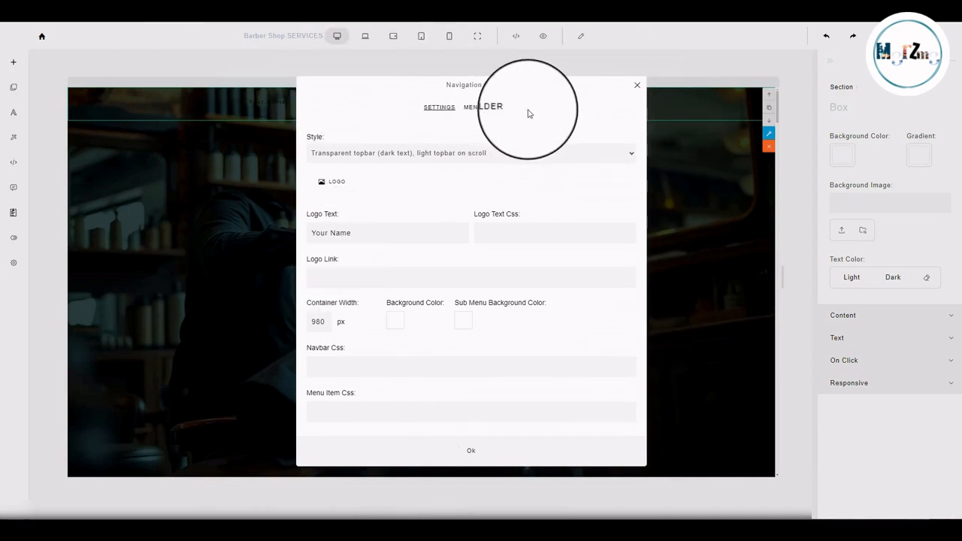
left_click(428, 152)
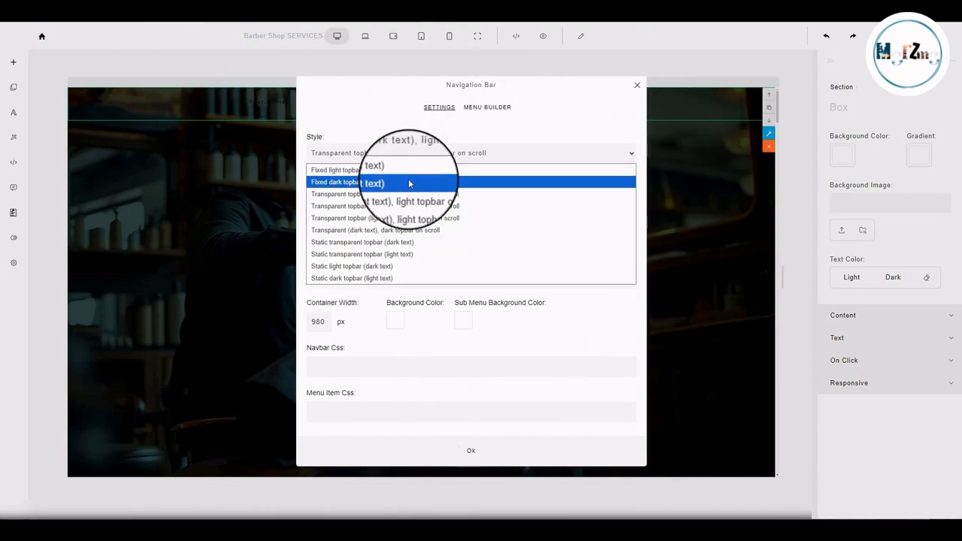
left_click(409, 182)
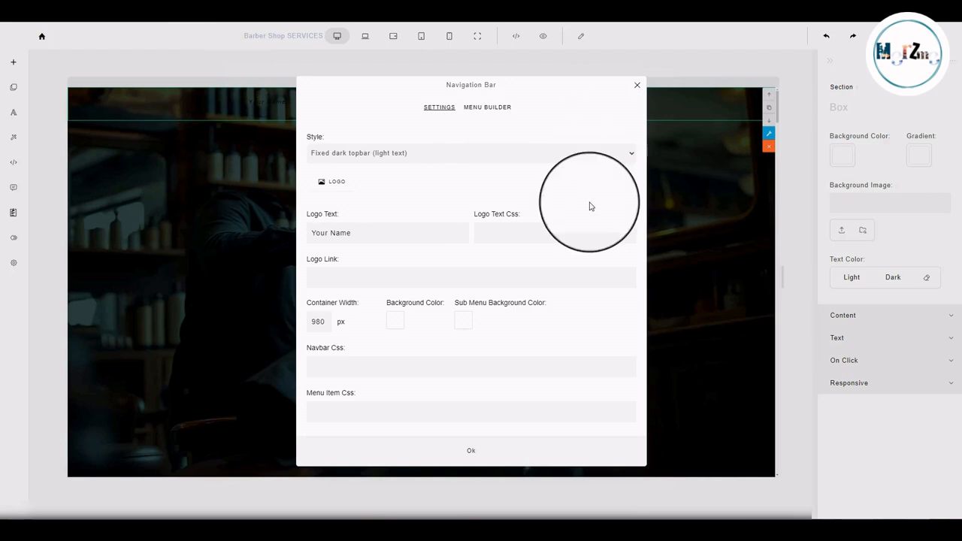
left_click_drag(349, 233, 313, 235)
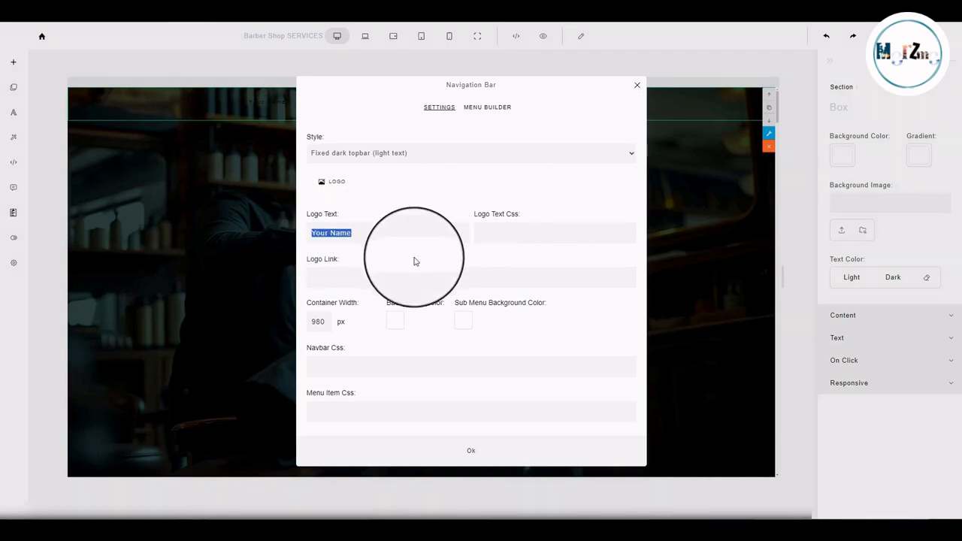
Try several background colors on the navigation bar, including bright blue, crimson and dark grey.
left_click(396, 322)
left_click(498, 366)
left_click_drag(498, 365, 500, 342)
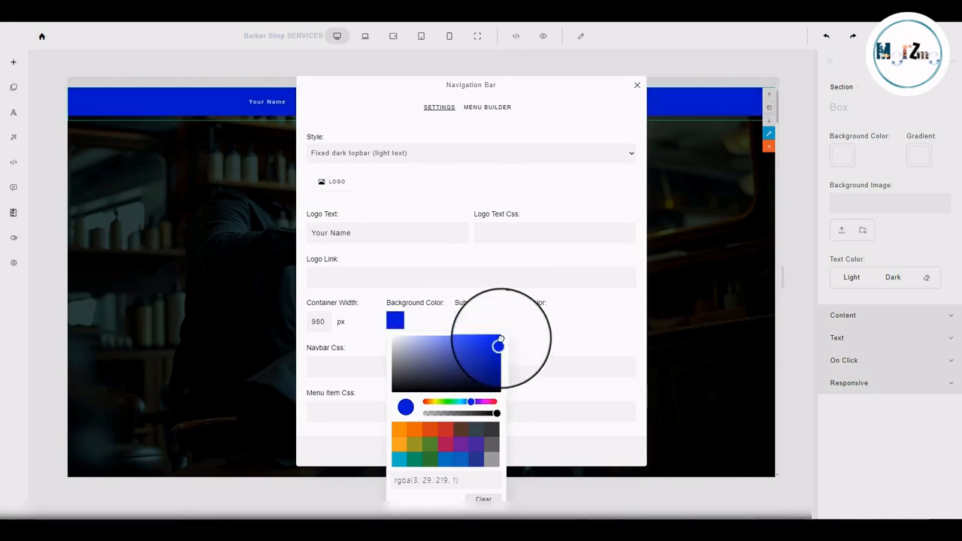
left_click(461, 444)
left_click(445, 444)
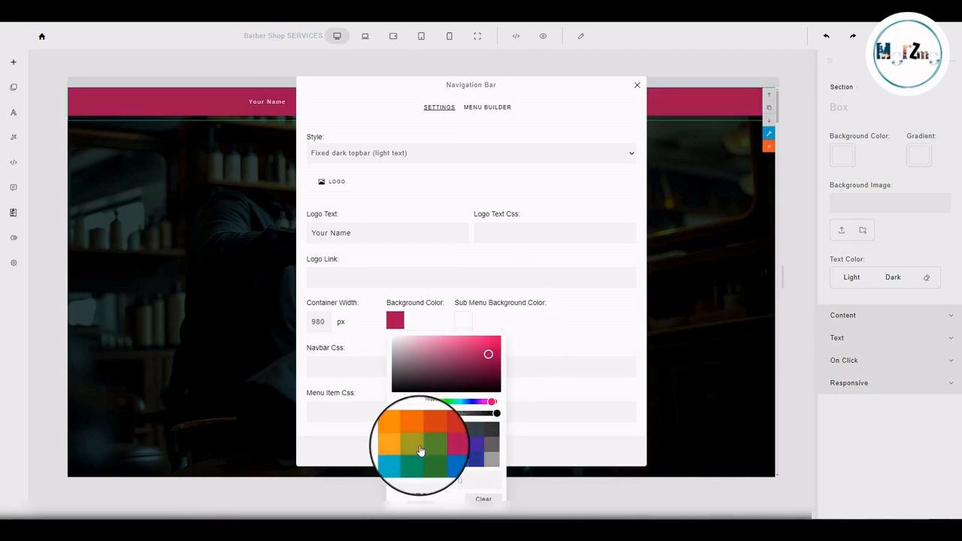
left_click(414, 444)
left_click(395, 460)
left_click(476, 460)
left_click(491, 429)
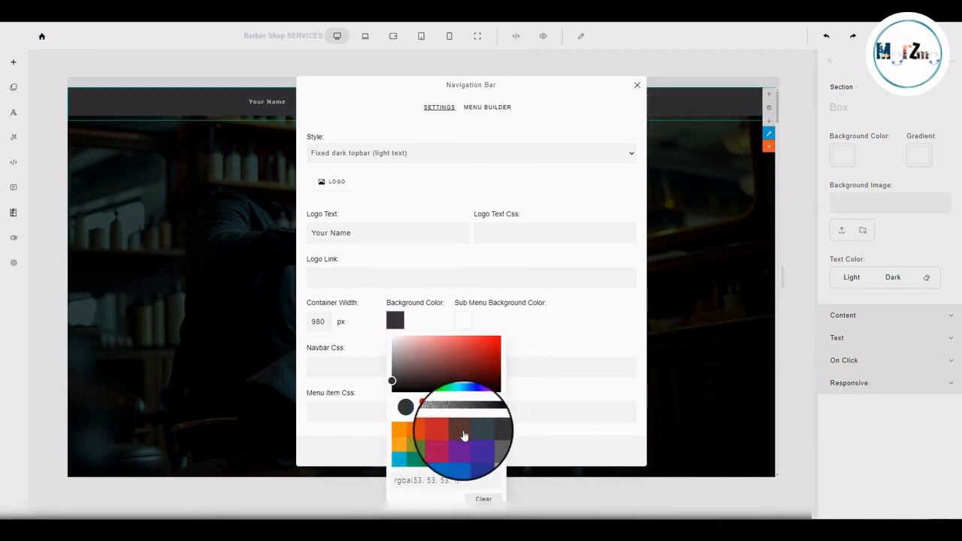
left_click(476, 448)
left_click(445, 446)
Set the navigation bar's background color to red, rgba(206, 0, 0, 1), and apply the settings.
left_click(445, 429)
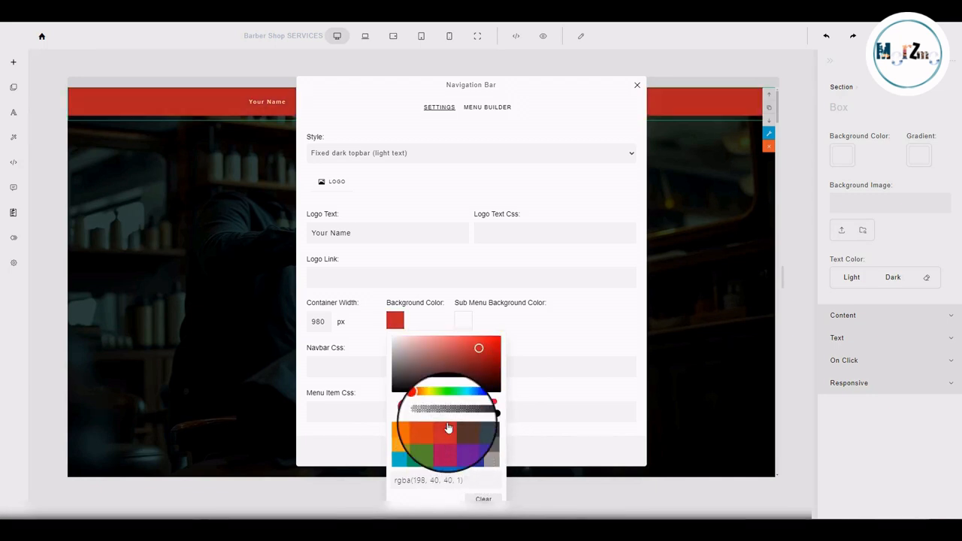
left_click(508, 350)
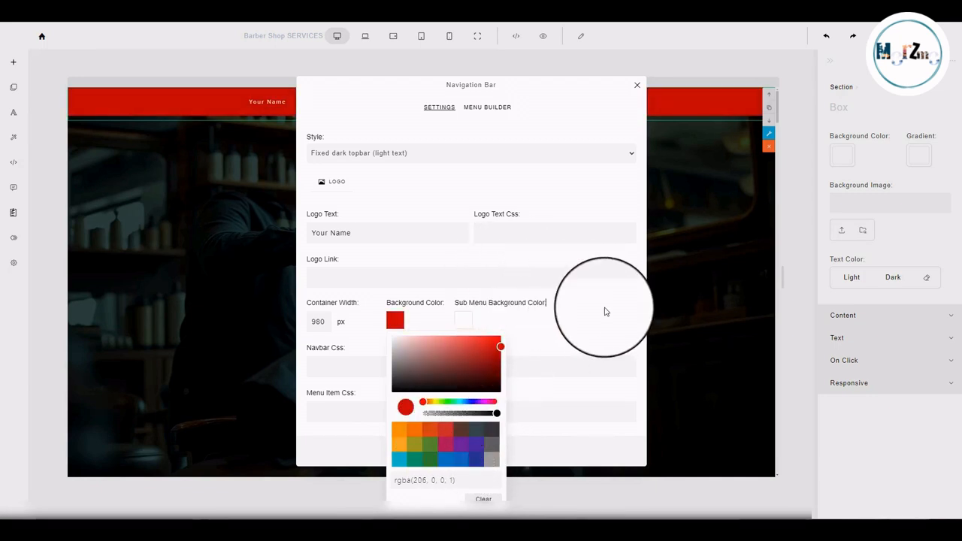
left_click(605, 311)
left_click(493, 451)
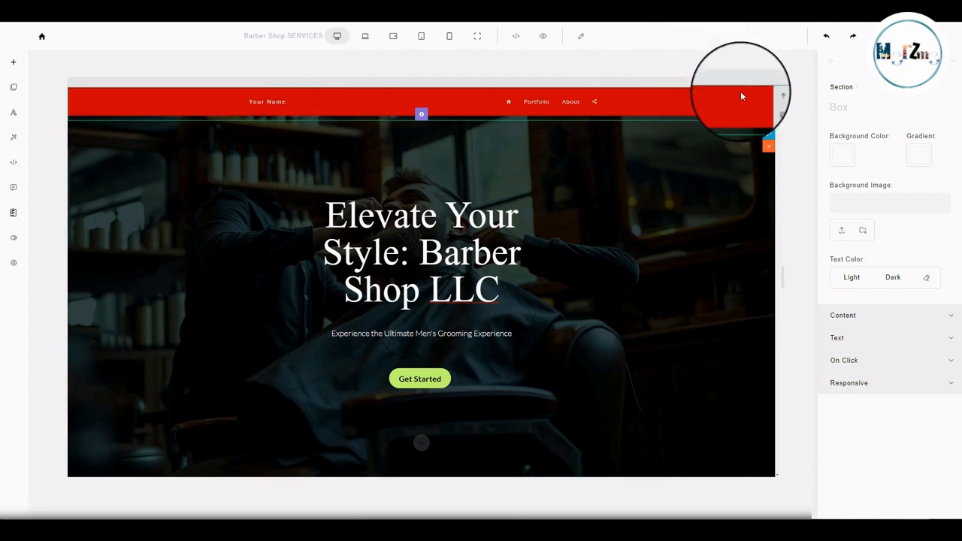
scroll(458, 259, "down", 2)
scroll(473, 279, "up", 2)
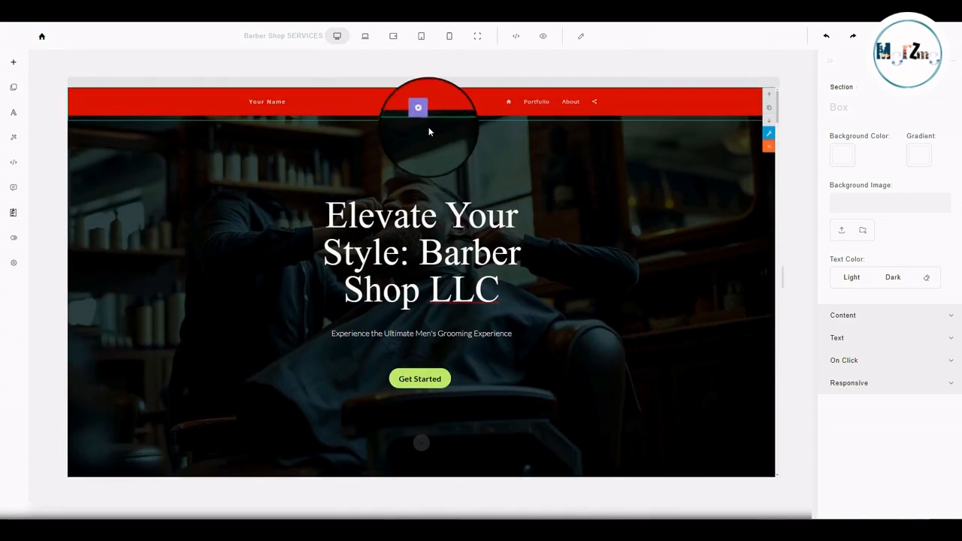
Remove the Portfolio and About items from the navigation bar's menu.
left_click(422, 116)
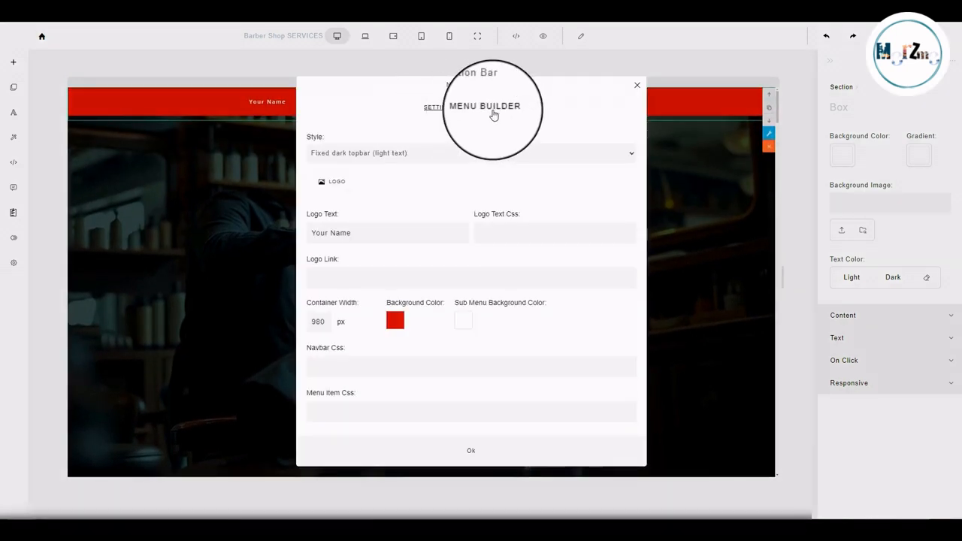
left_click(488, 108)
scroll(386, 318, "down", 1)
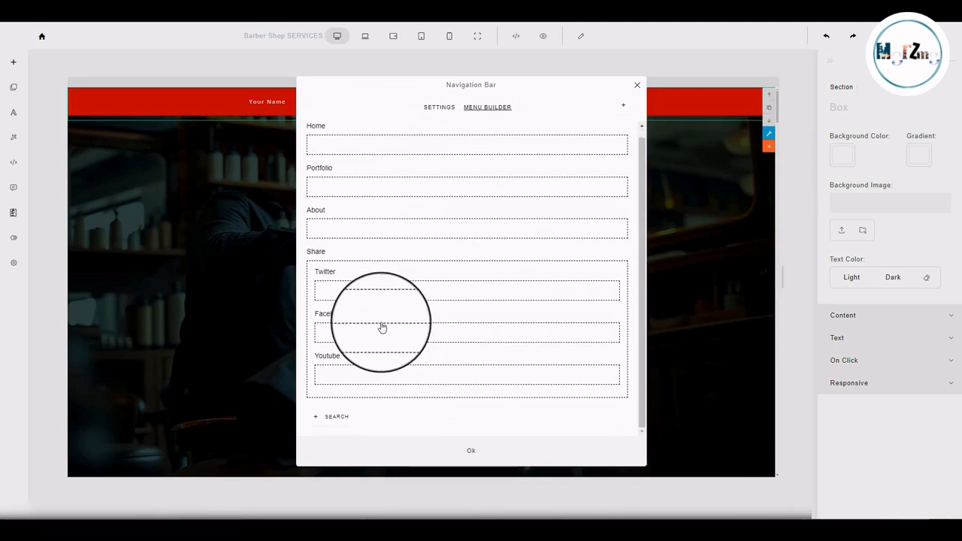
scroll(380, 326, "up", 1)
left_click(324, 198)
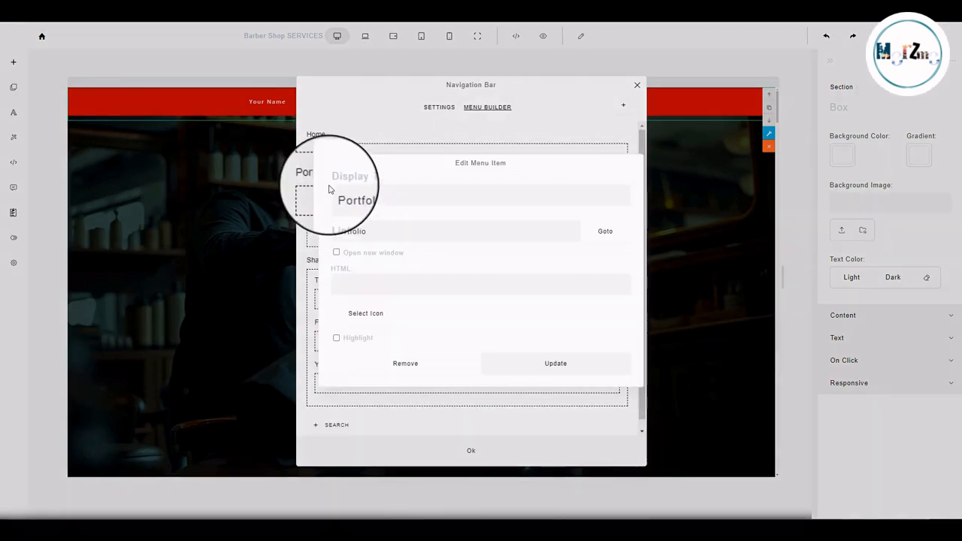
double_click(345, 195)
left_click_drag(390, 231, 323, 225)
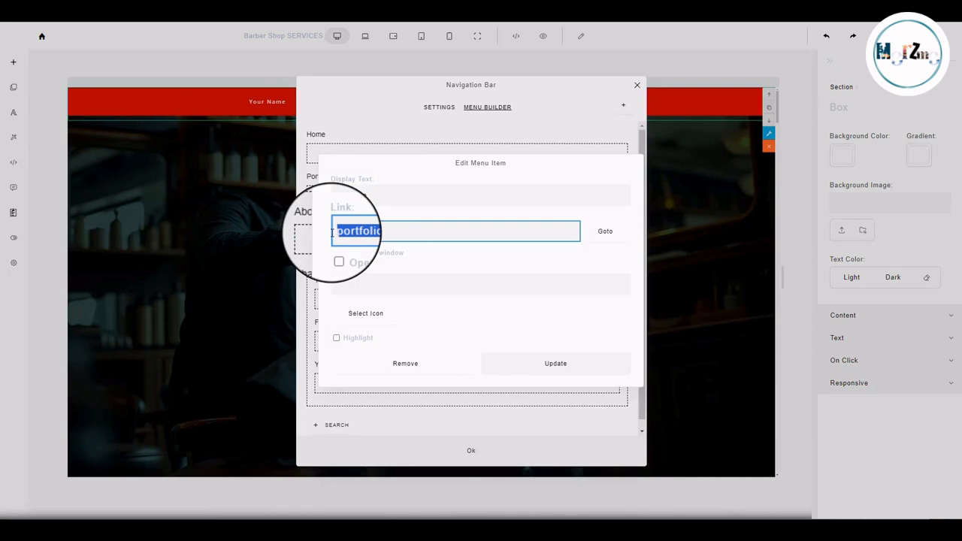
left_click(449, 370)
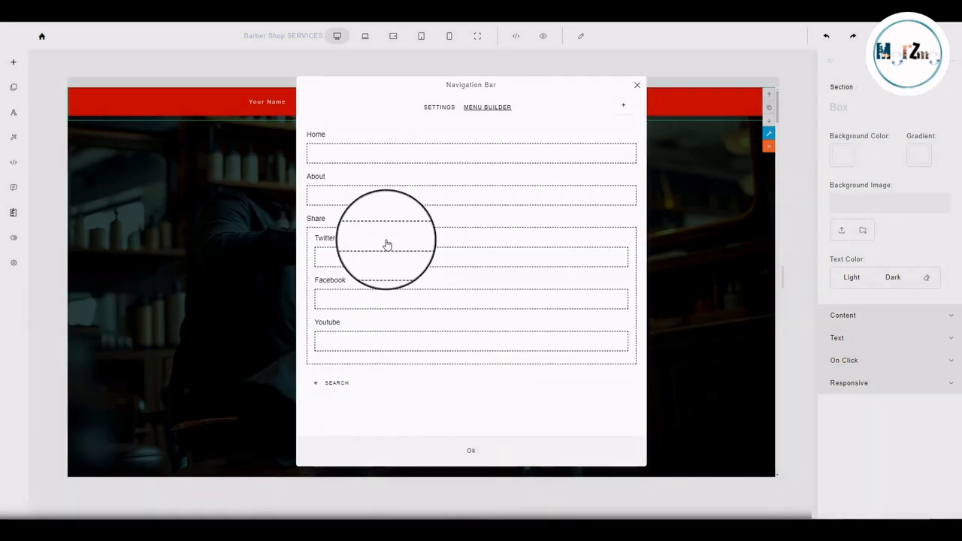
left_click(384, 197)
left_click(406, 366)
Remove Twitter, Facebook and the whole Share group from the navigation menu and apply the change.
left_click(378, 217)
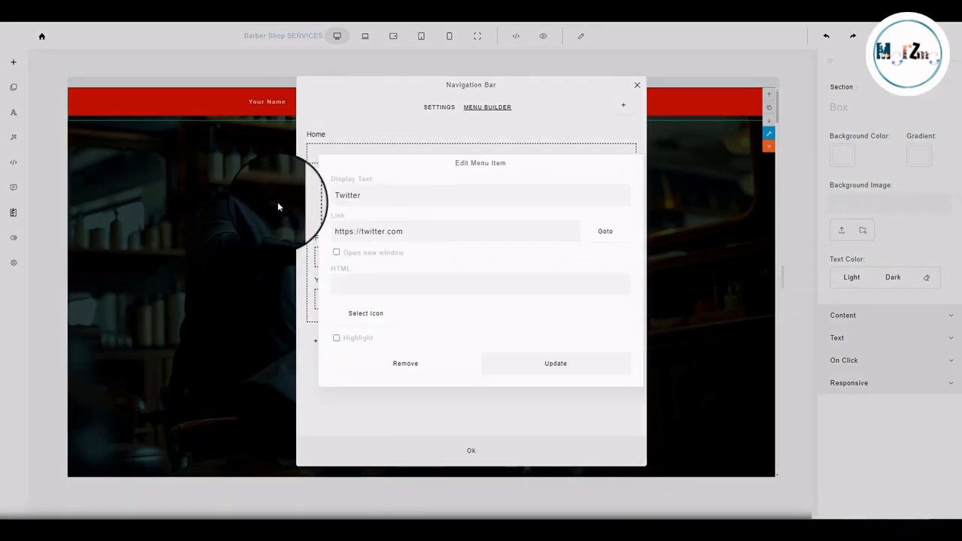
left_click(278, 206)
left_click(339, 198)
left_click(405, 363)
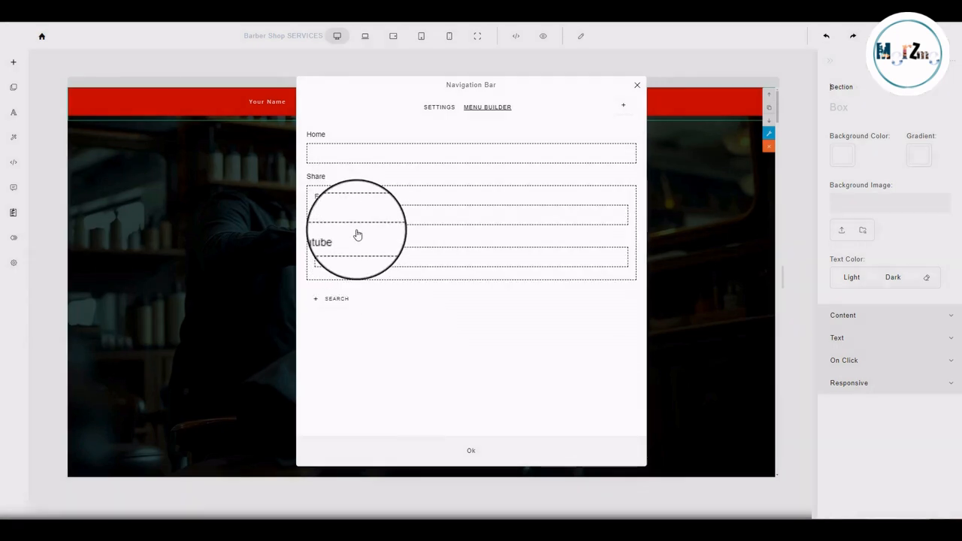
left_click(355, 214)
left_click(404, 361)
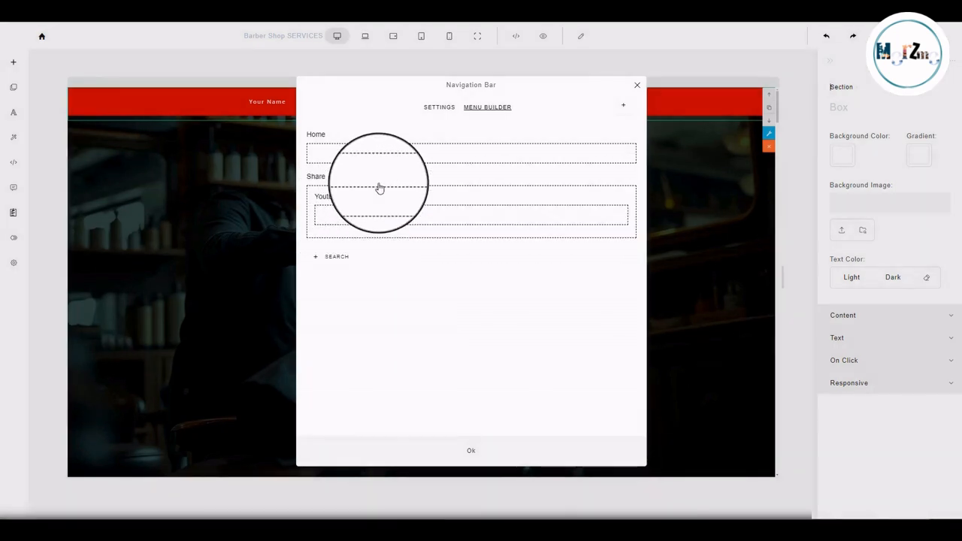
left_click(379, 189)
left_click(418, 366)
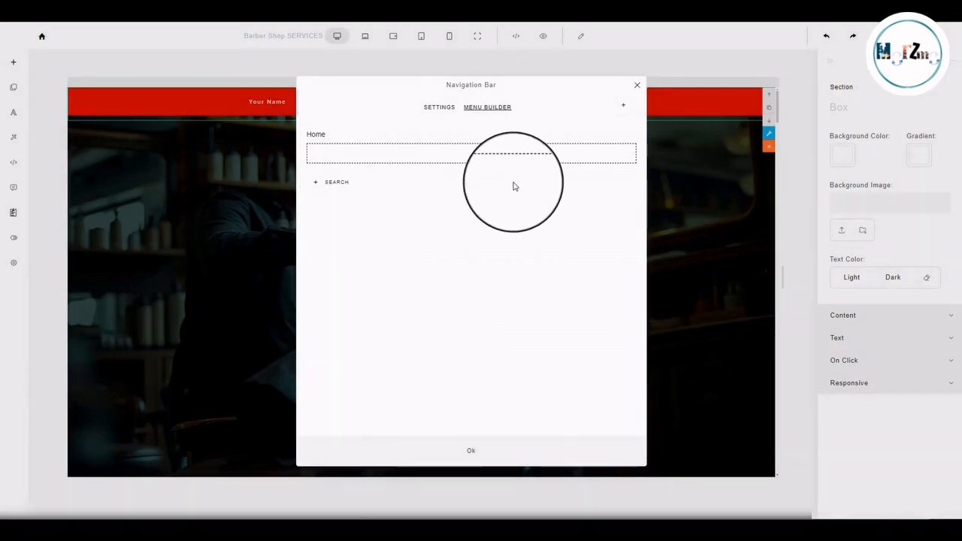
left_click(493, 452)
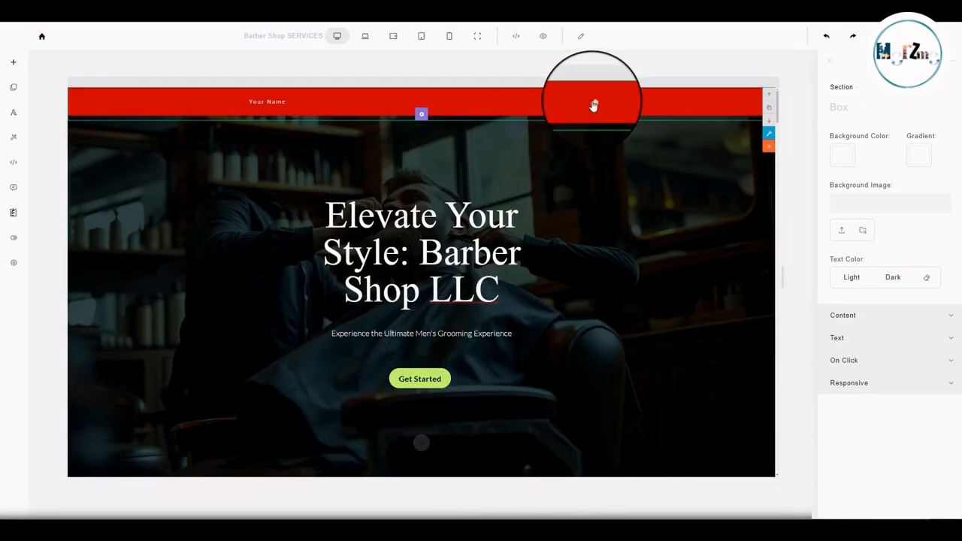
Add a menu item with the display text "Blog" to the navigation bar and apply it.
left_click(421, 116)
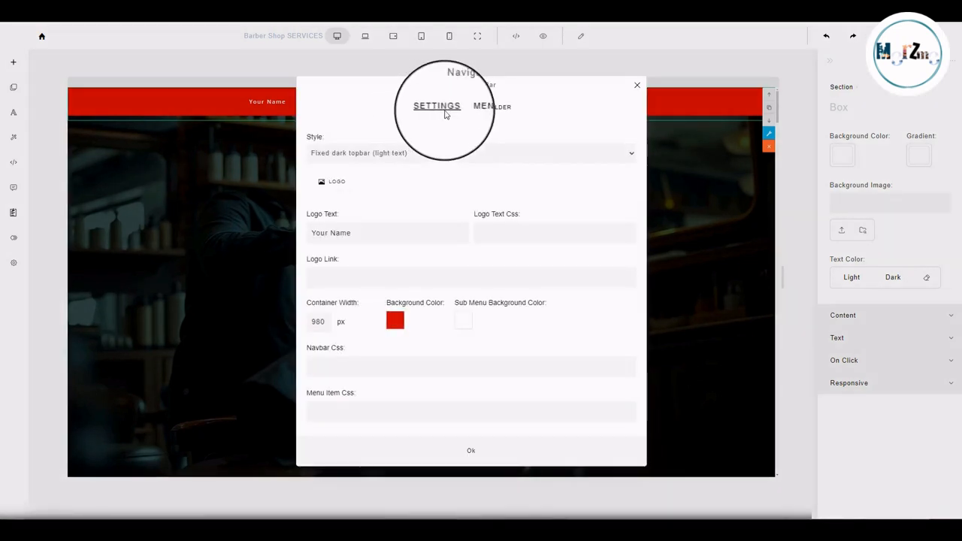
left_click(484, 107)
left_click(624, 109)
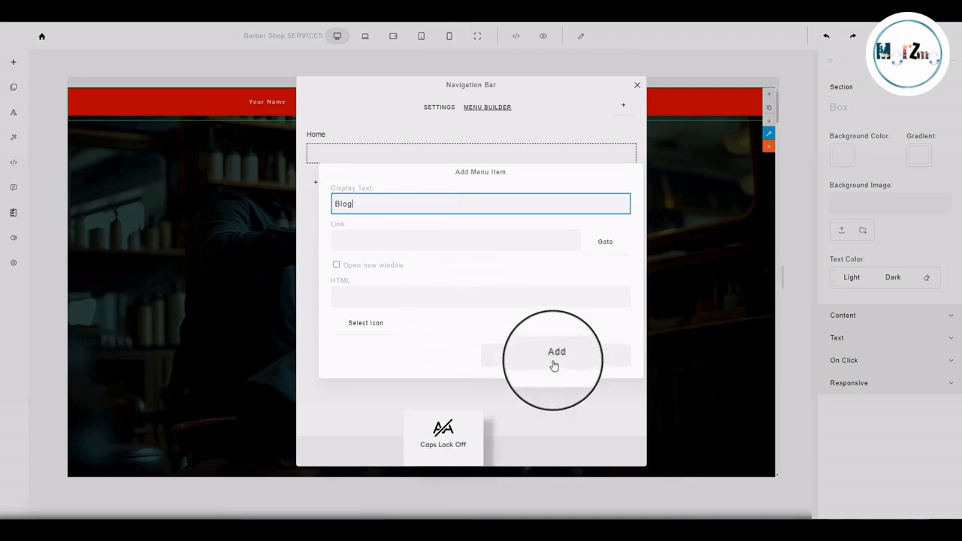
left_click(554, 365)
left_click(470, 450)
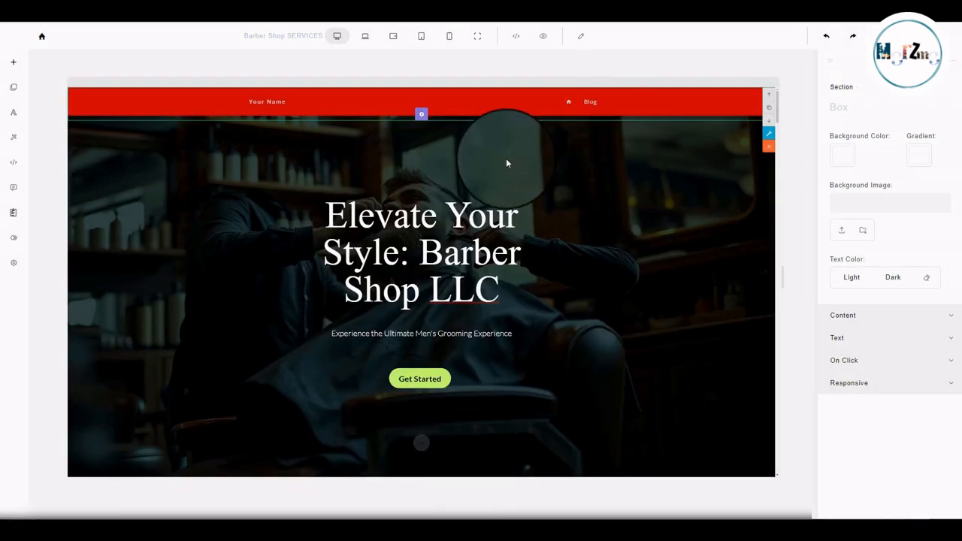
Assign the pencil icon (ion-android-create) to the Blog menu item and apply the change to the navigation bar.
left_click(421, 113)
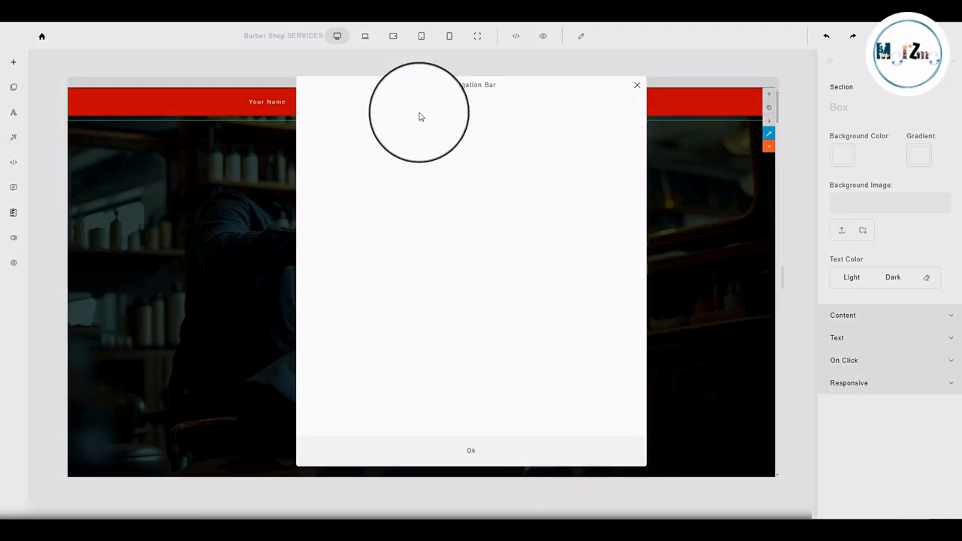
left_click(471, 110)
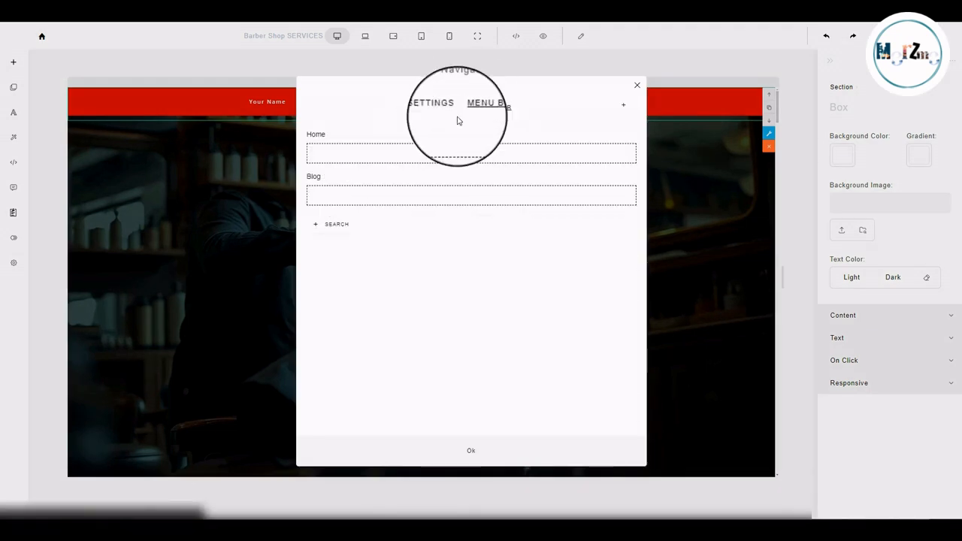
left_click(329, 194)
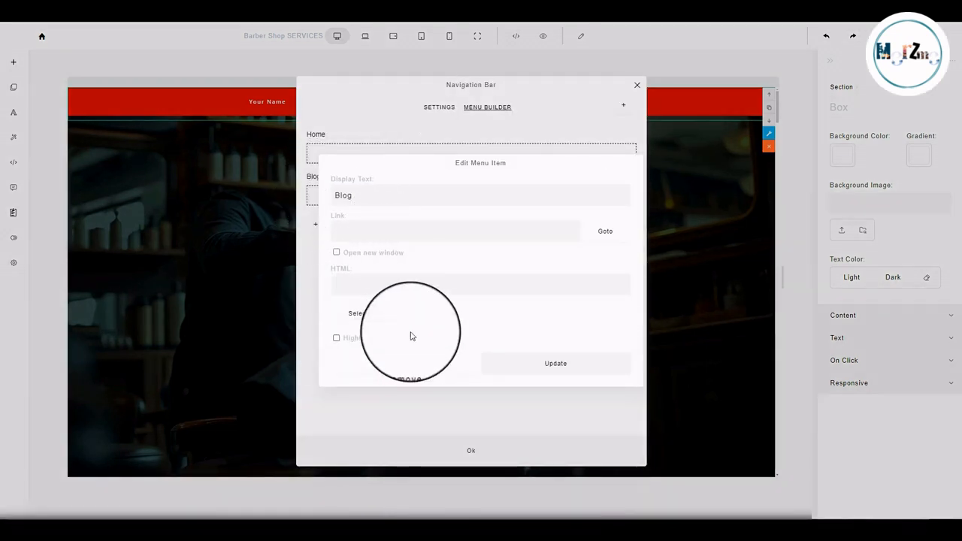
left_click_drag(361, 195, 333, 196)
left_click(365, 313)
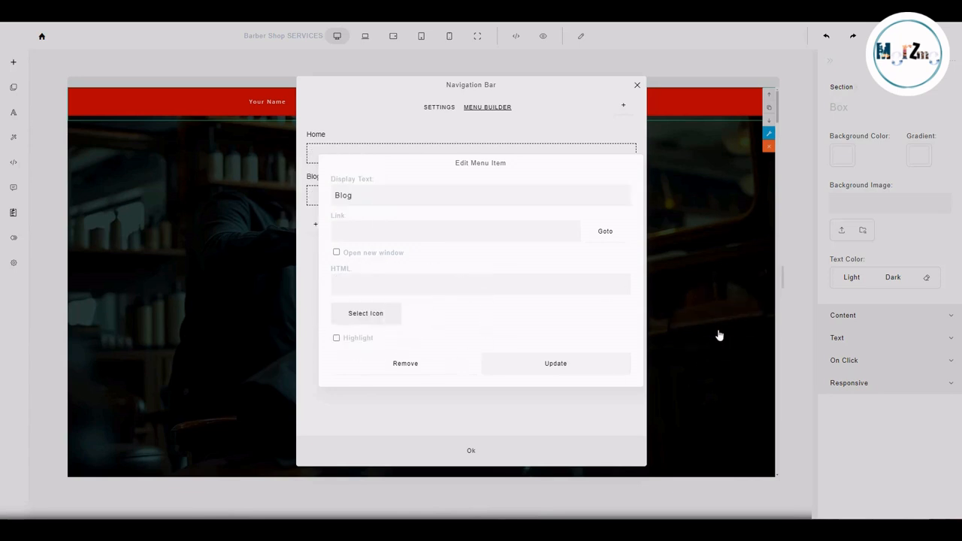
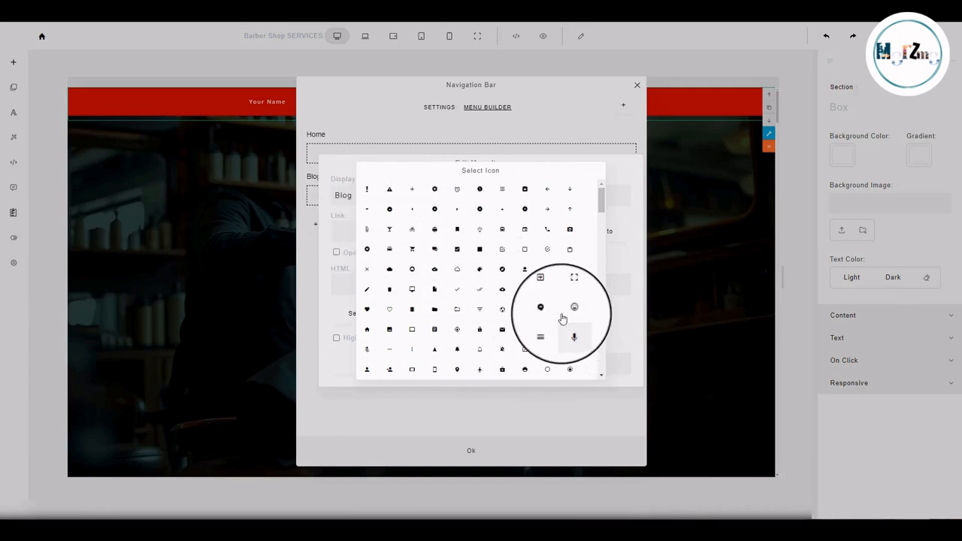
left_click(367, 289)
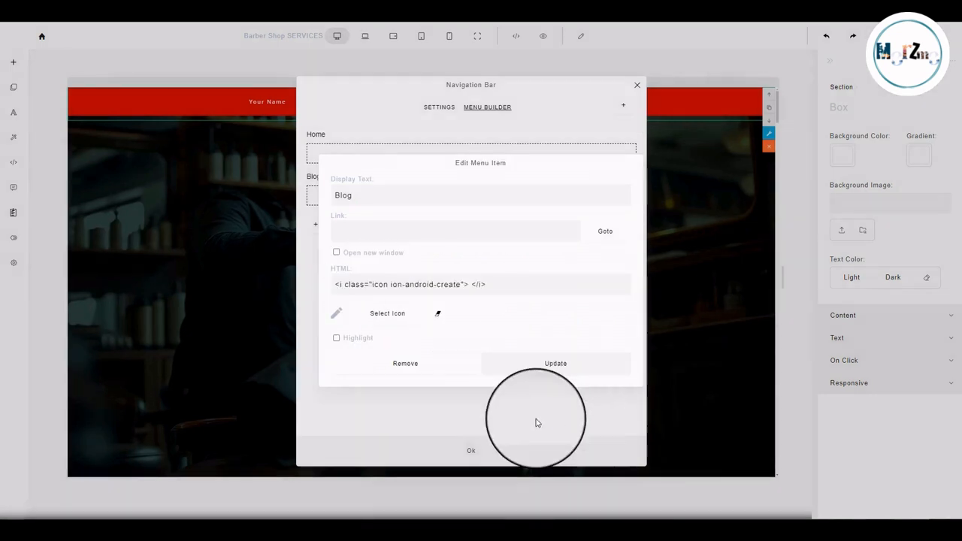
left_click(537, 370)
left_click(498, 450)
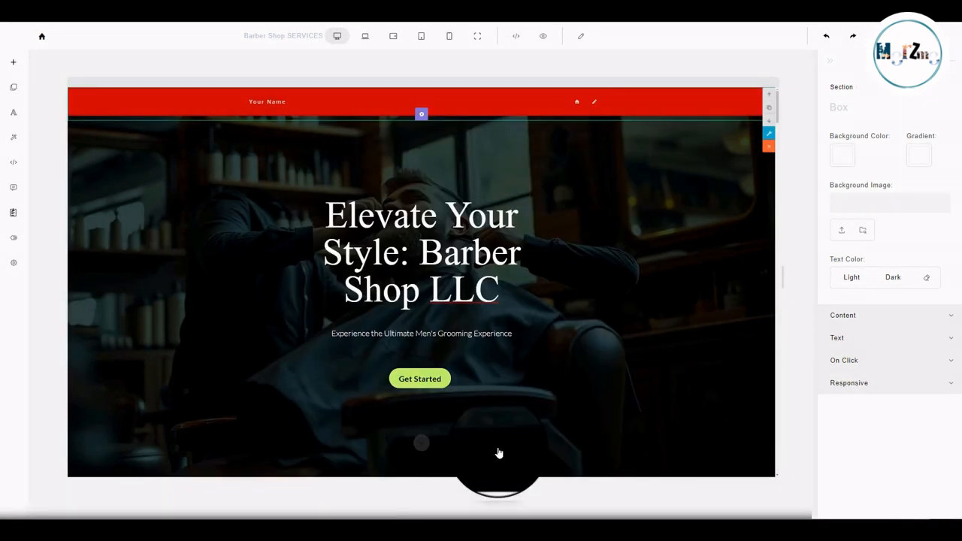
Clear the icon from the Blog menu item and update the item.
left_click(420, 114)
left_click(488, 108)
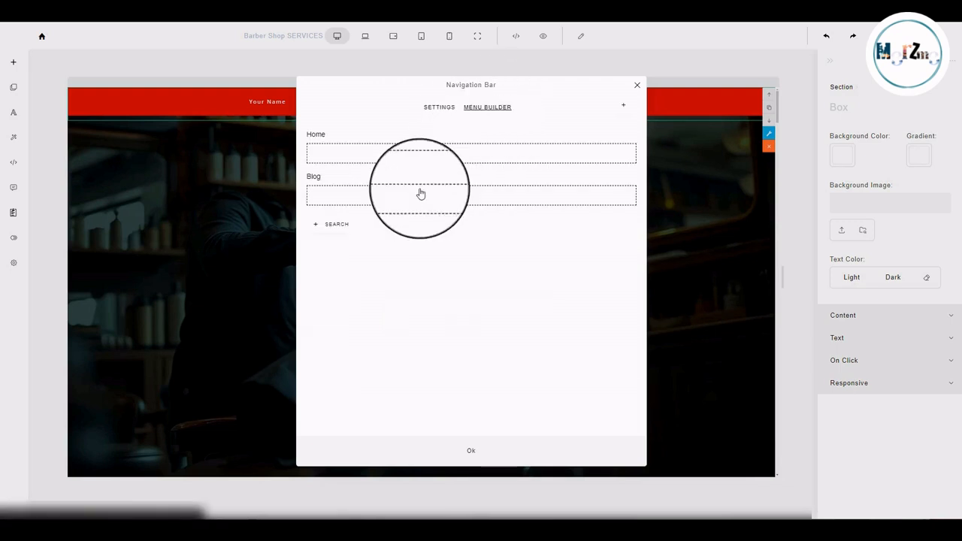
left_click(354, 199)
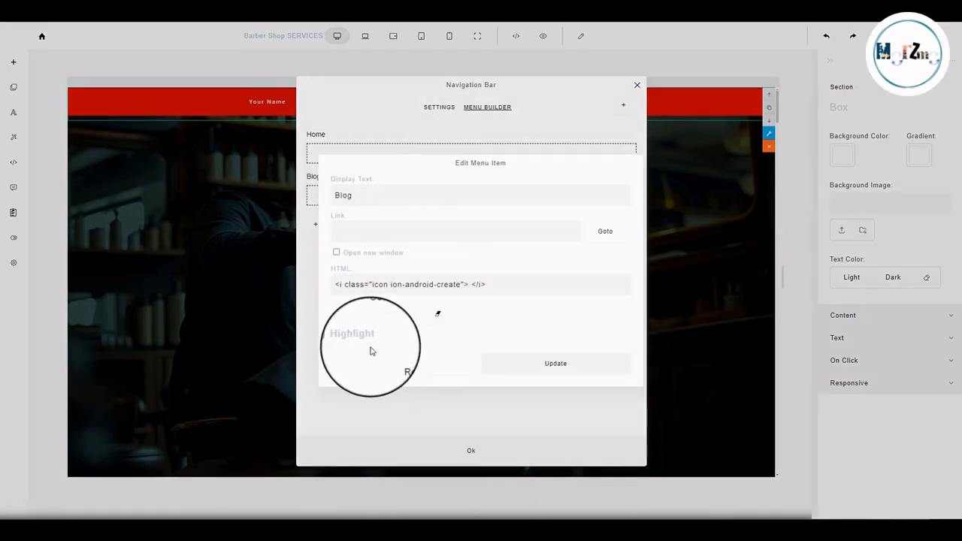
left_click(439, 320)
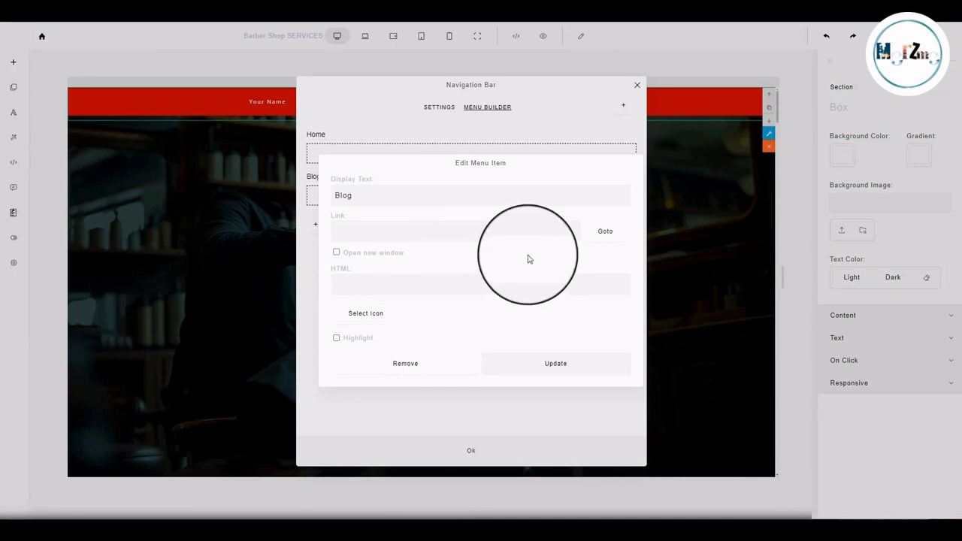
left_click(511, 369)
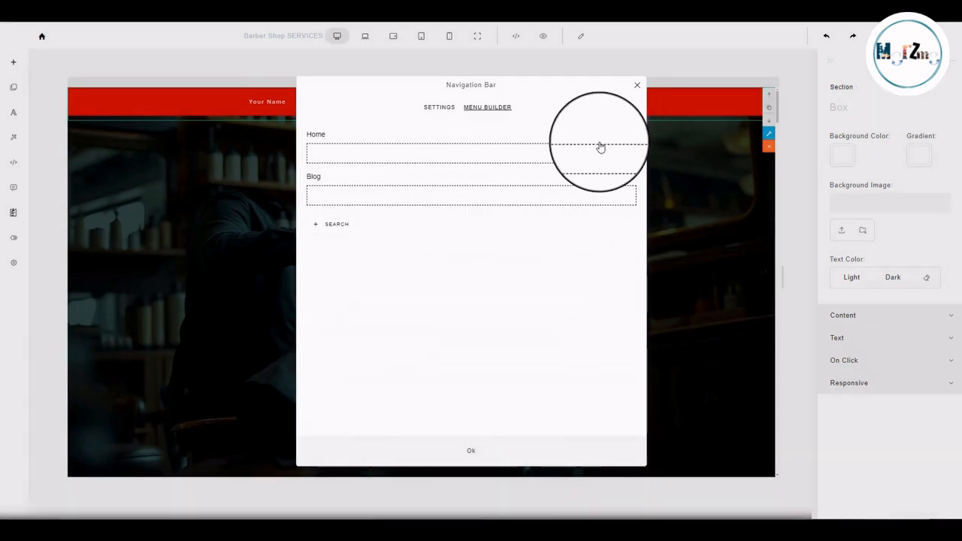
Add two menu items with the display texts "About Us" and "Our Services".
left_click(623, 106)
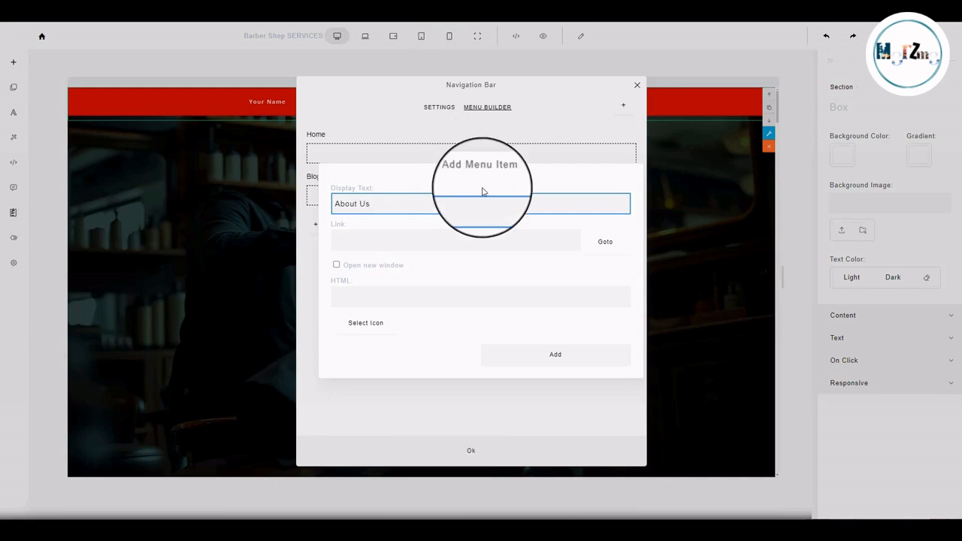
left_click(548, 351)
left_click(631, 107)
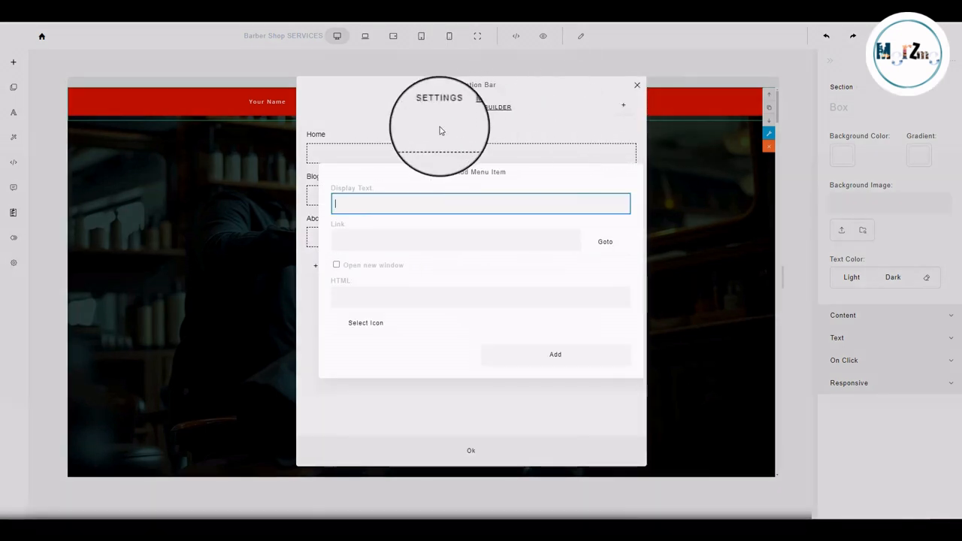
type("Our Services")
left_click(543, 356)
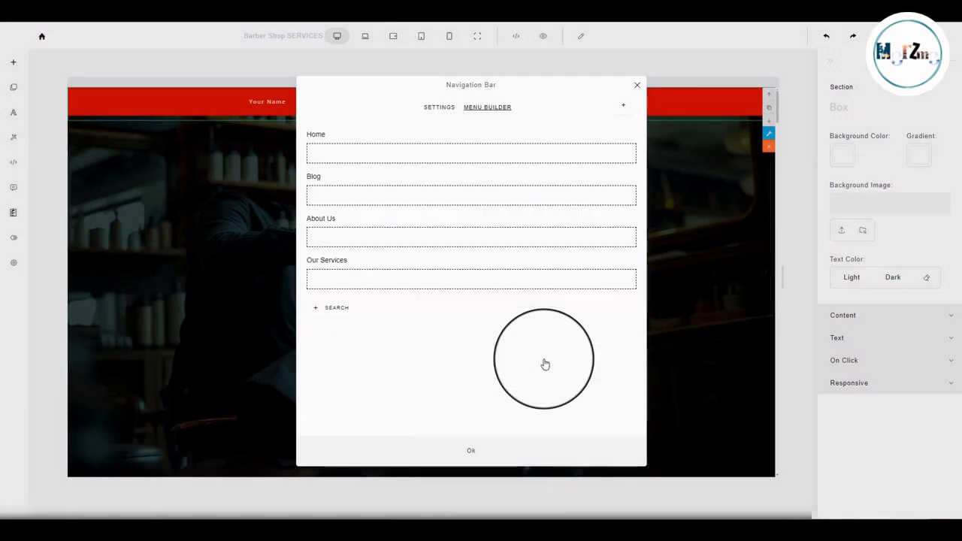
Add a menu item with the display text "Book an Appt".
left_click(628, 108)
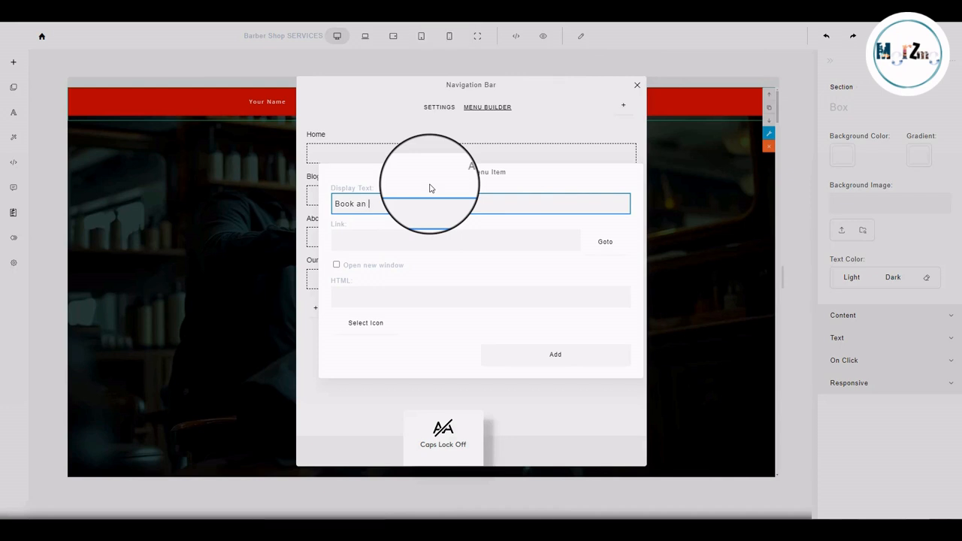
type("Book an Appt")
left_click(549, 348)
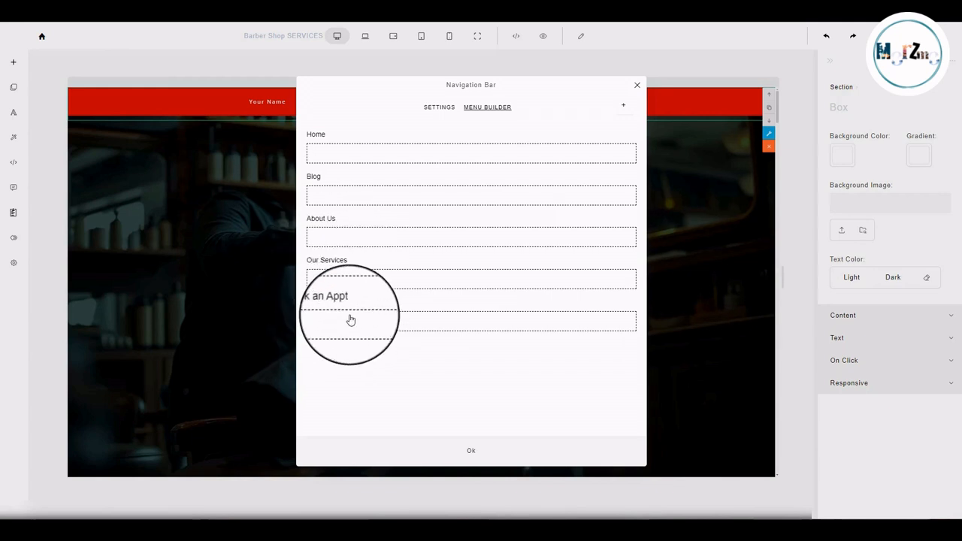
Reorder the menu so that Book an Appt directly follows Home and Our Services comes before About Us.
left_click_drag(352, 308, 339, 211)
left_click_drag(354, 180, 354, 180)
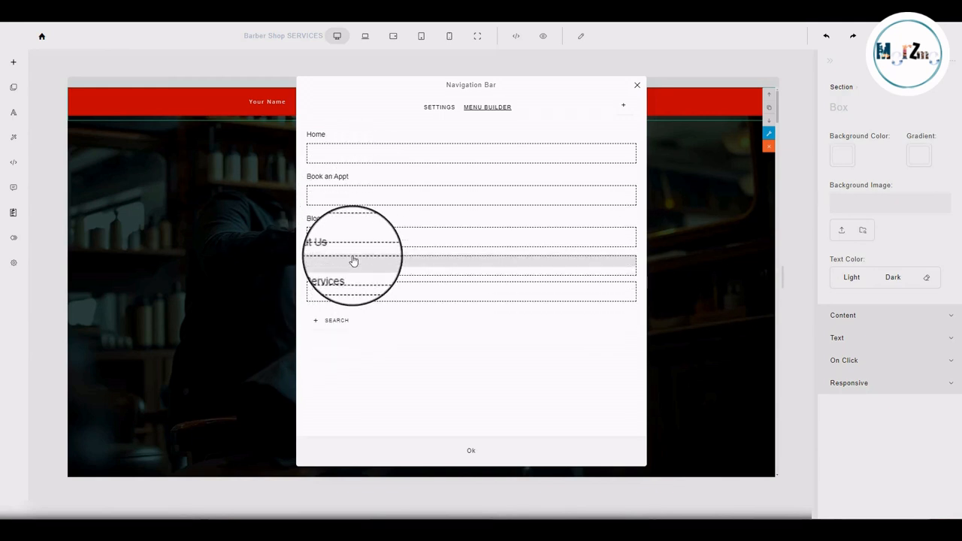
left_click_drag(352, 303, 344, 265)
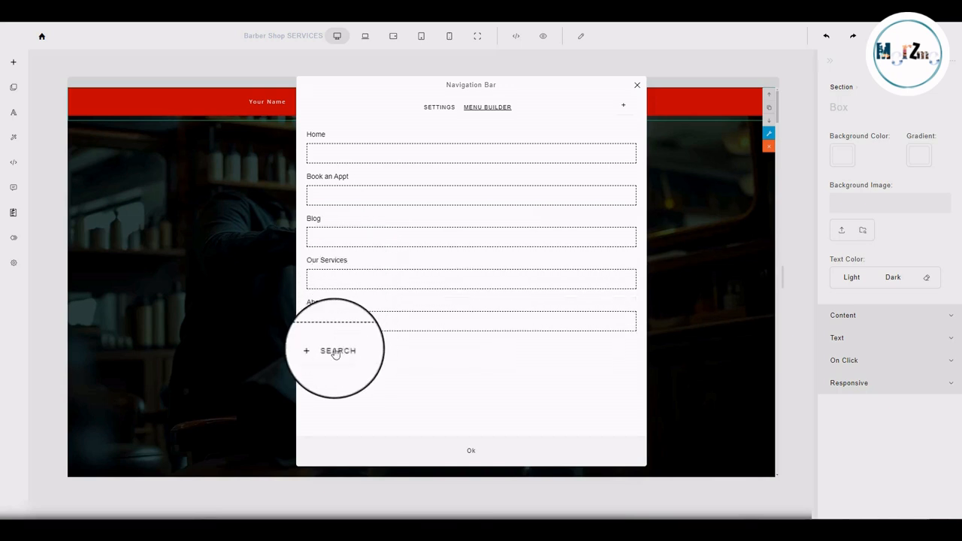
Add a "Contact Us" menu item with the phone icon and apply the navigation bar changes.
left_click(623, 106)
key("Caps_Lock")
type("Contact Us")
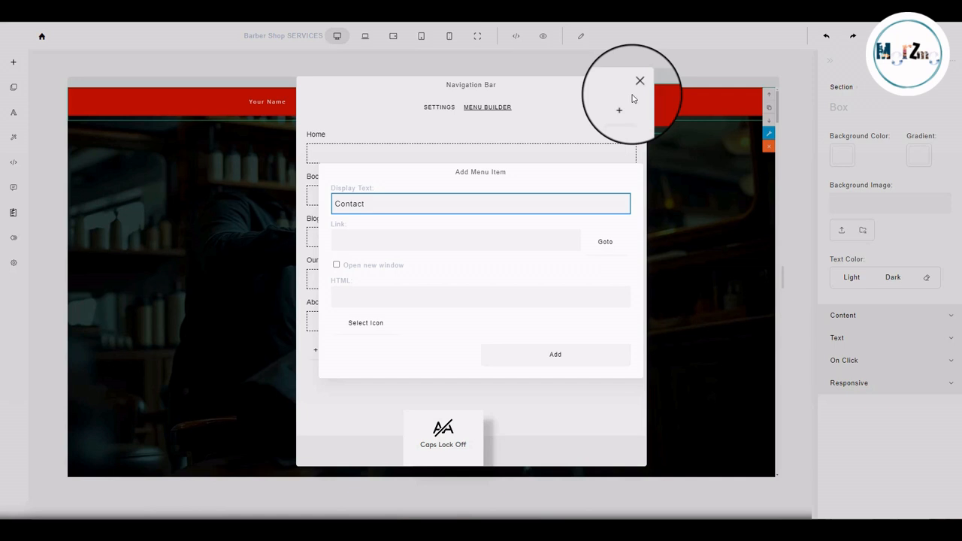
left_click(353, 239)
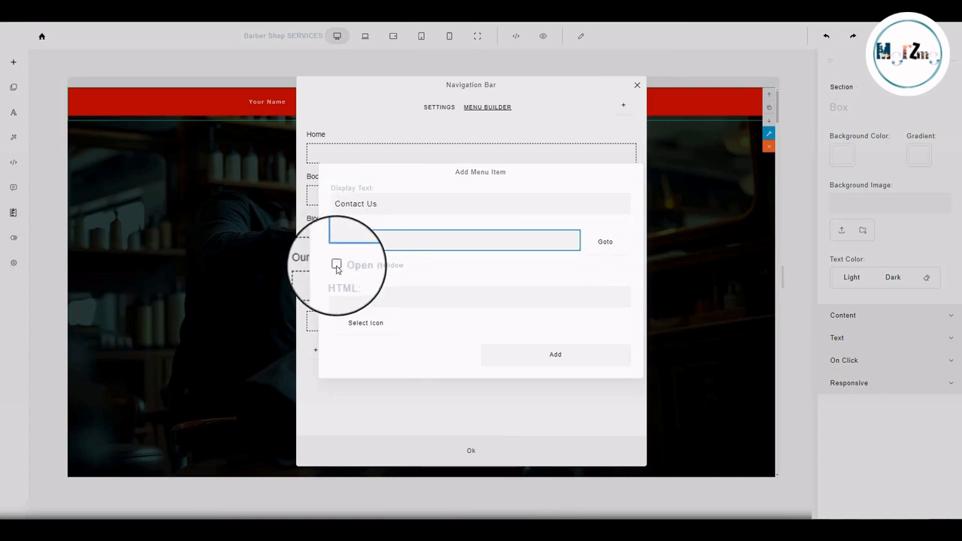
left_click(367, 325)
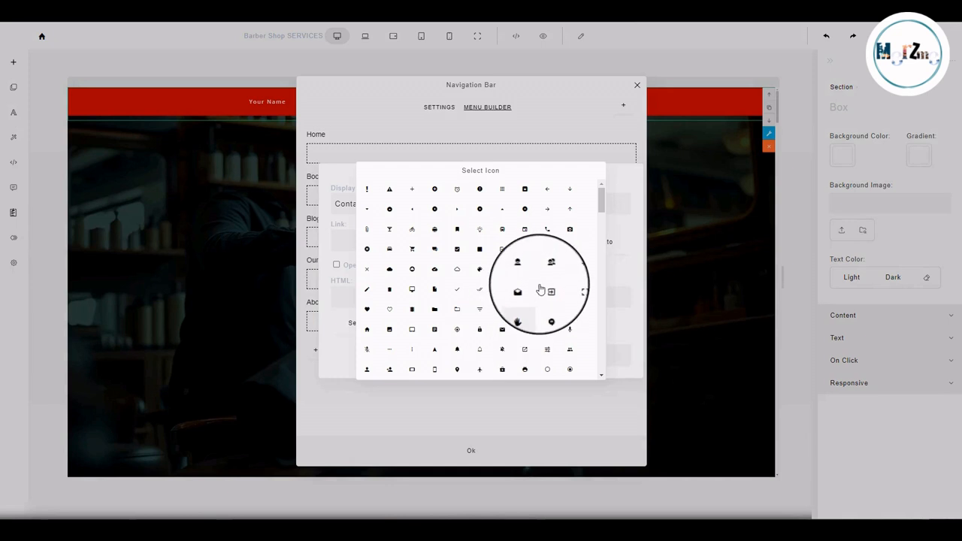
left_click(548, 229)
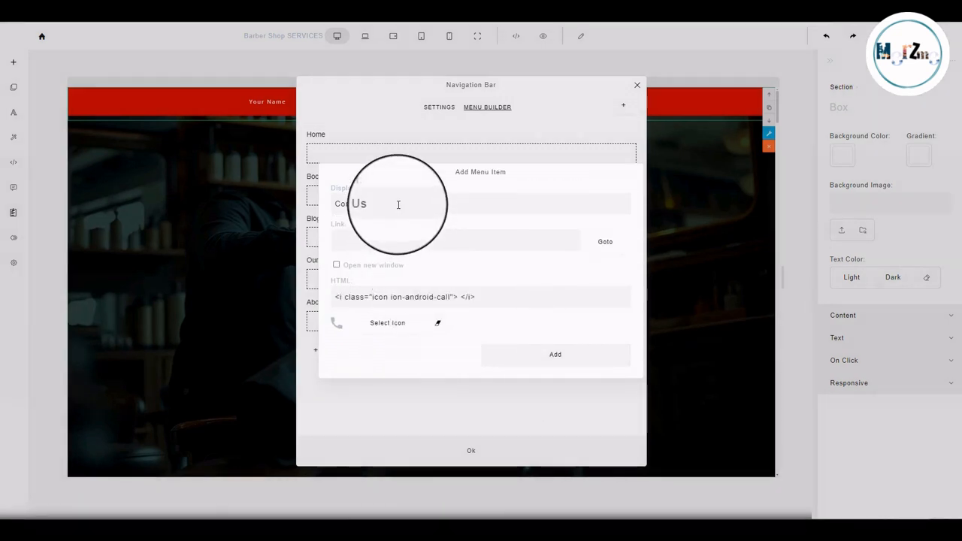
left_click(447, 202)
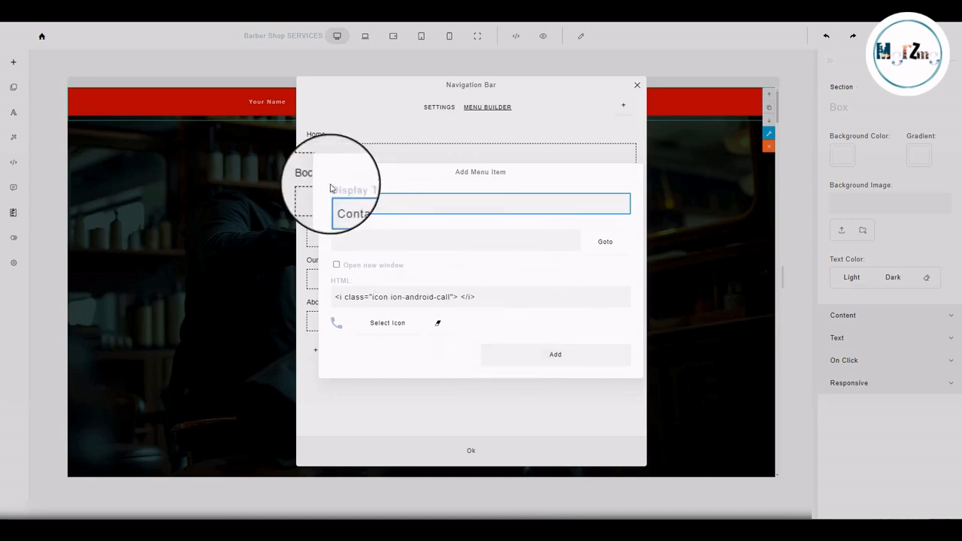
left_click(335, 241)
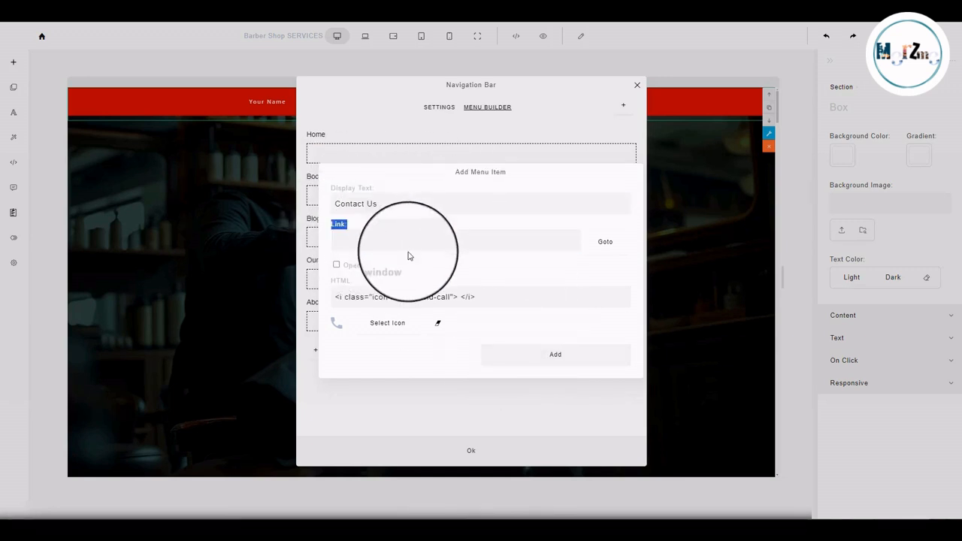
left_click(561, 359)
left_click(465, 448)
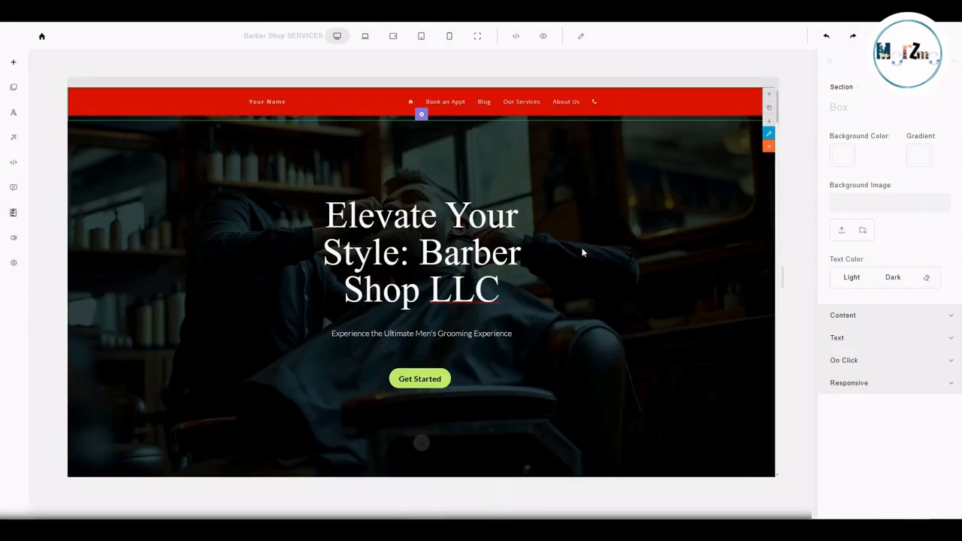
Add a "Mens Haircut" menu item, nest it under Our Services and apply the menu changes.
left_click(420, 113)
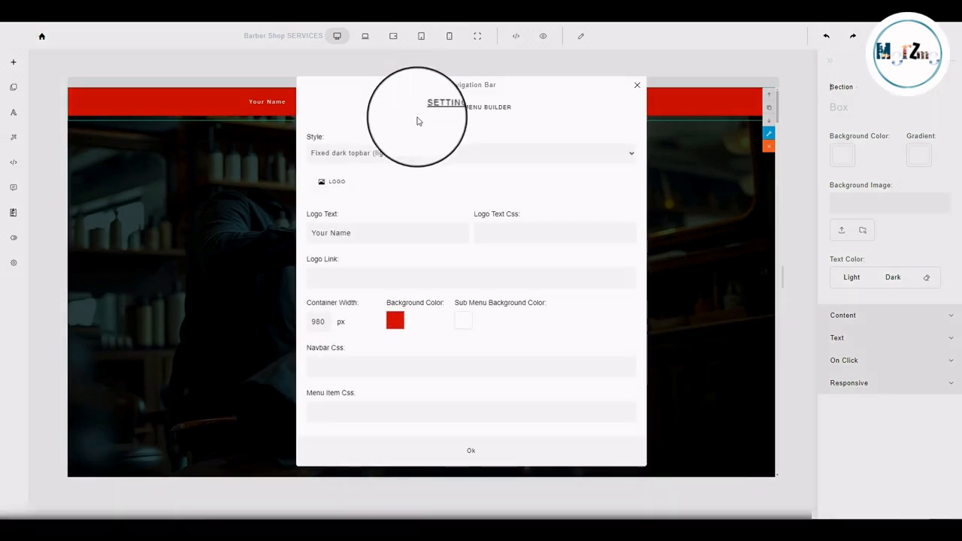
left_click(496, 108)
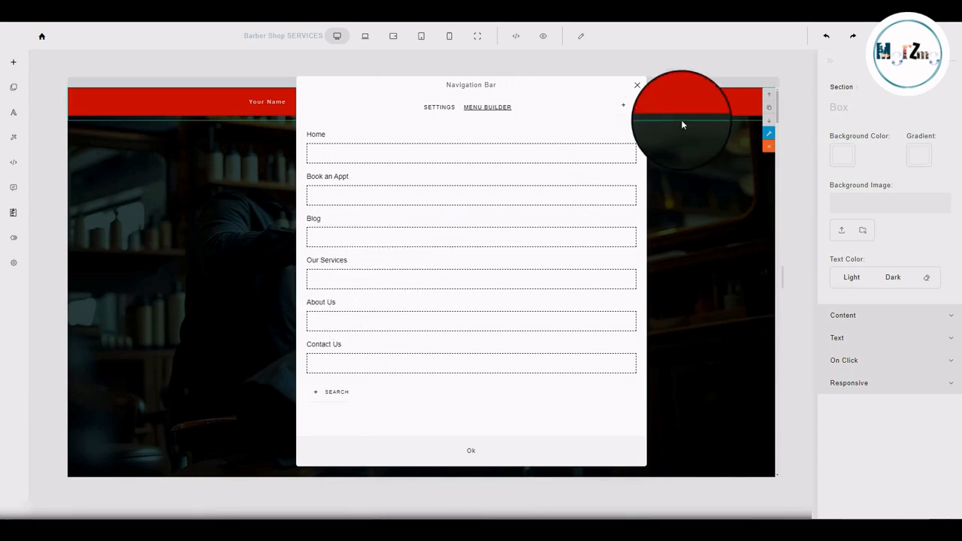
left_click(622, 106)
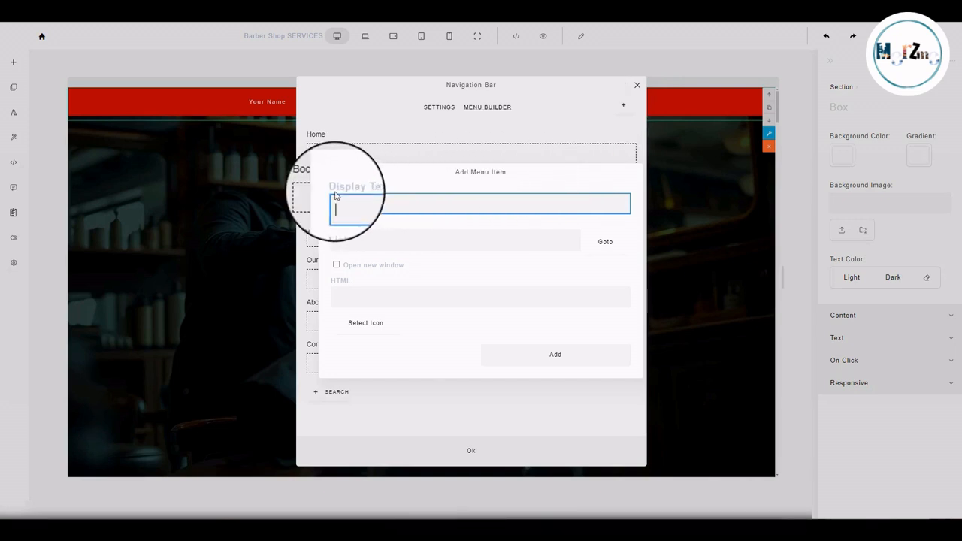
left_click_drag(334, 190, 375, 190)
left_click(378, 205)
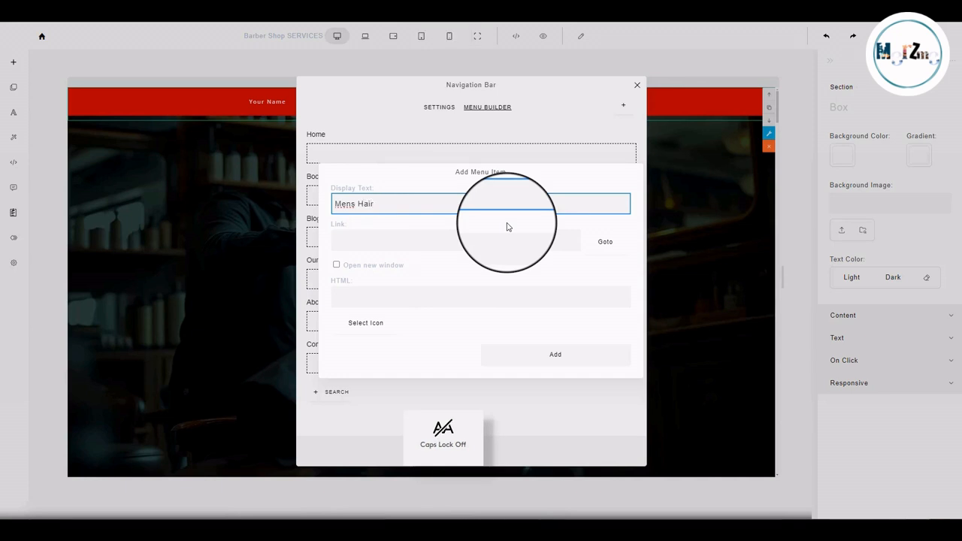
left_click(556, 354)
left_click_drag(371, 393, 397, 283)
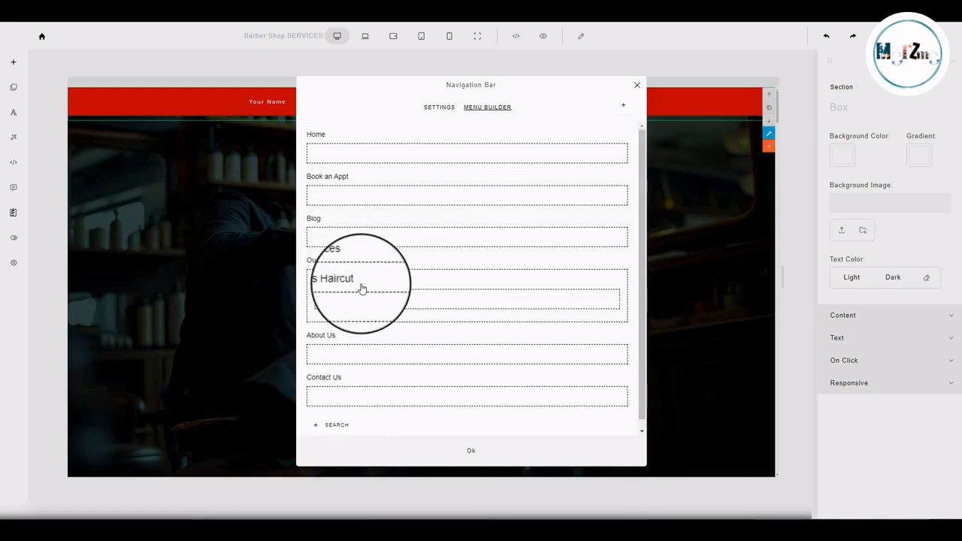
left_click(467, 449)
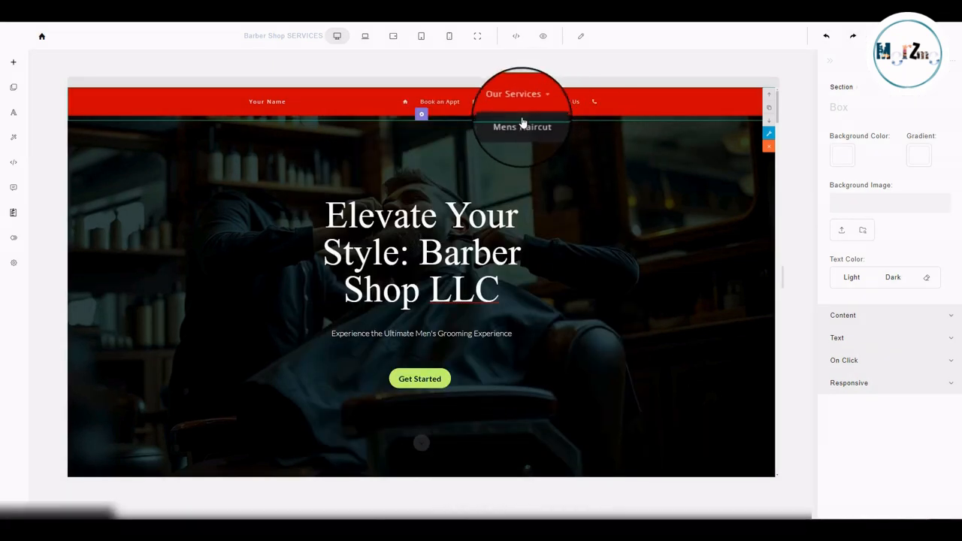
Set the navigation bar's sub menu background color to purple, rgba(69, 39, 160, 1), and check the Our Services dropdown.
left_click(420, 113)
left_click(459, 322)
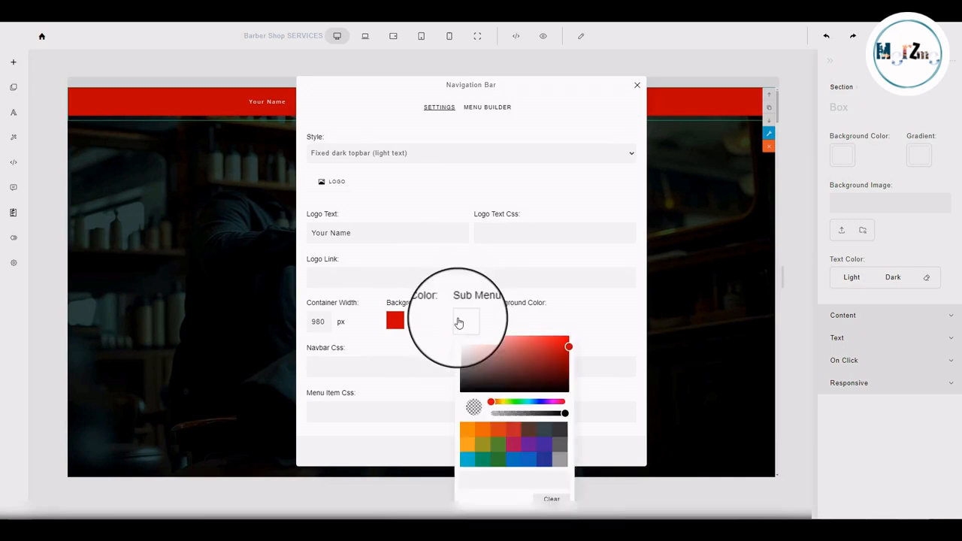
left_click(548, 450)
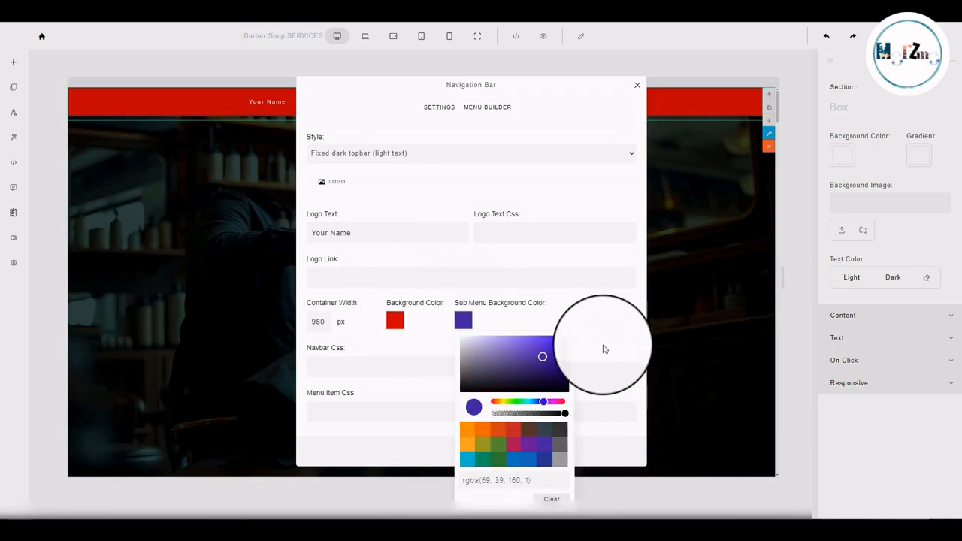
left_click(604, 349)
left_click(470, 453)
mouse_move(516, 110)
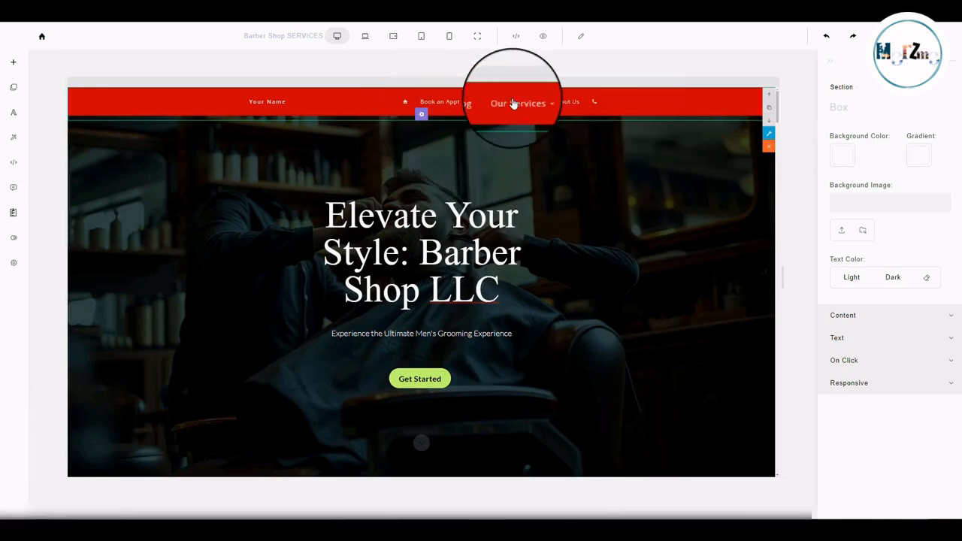
Open the Mens Haircut submenu item for editing and enter the placeholder "enter URL HERE" as its link.
left_click(422, 117)
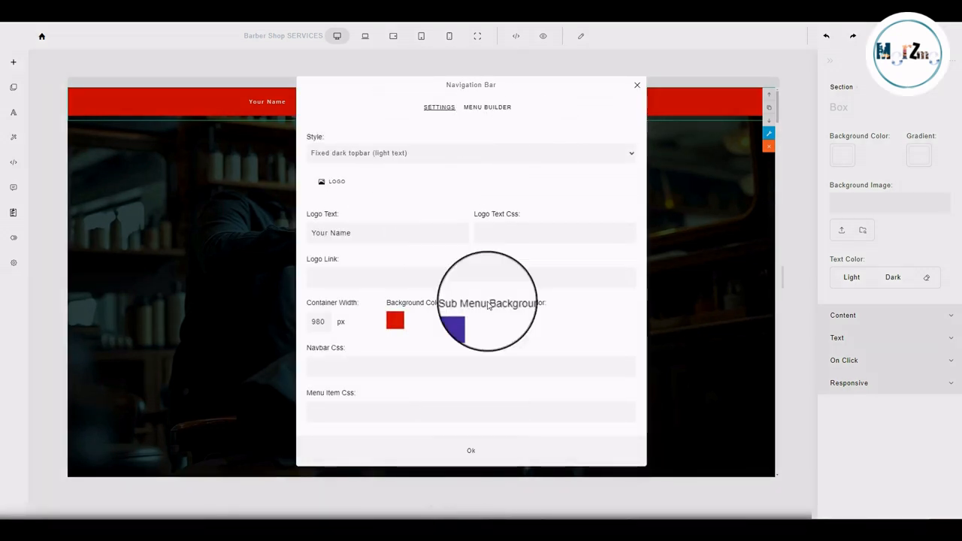
left_click(487, 107)
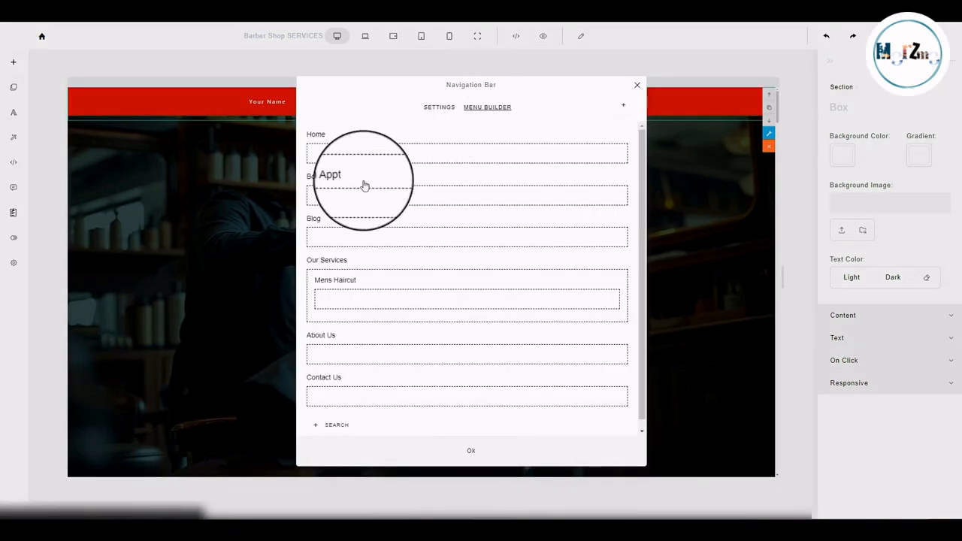
left_click(358, 303)
left_click(374, 235)
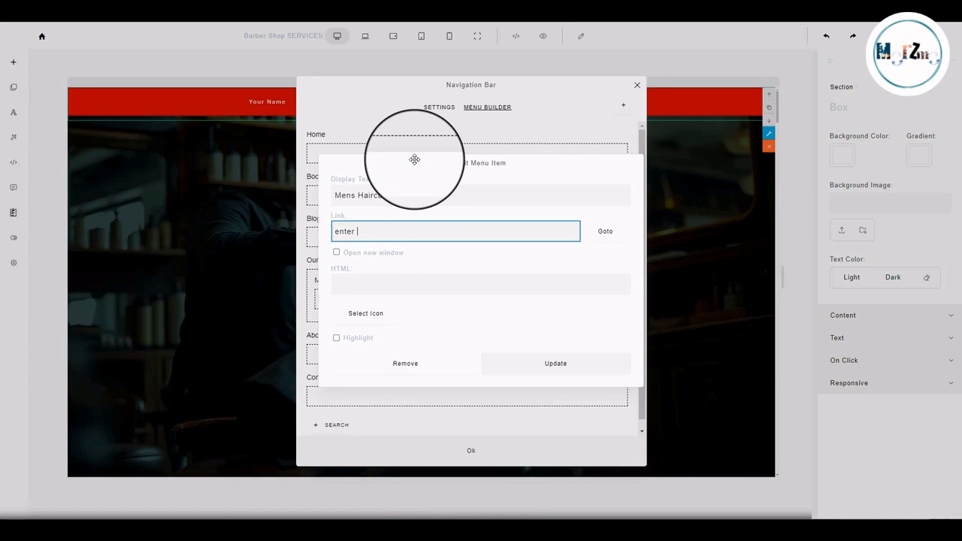
type("enter")
key("Caps_Lock")
type("URL JHER")
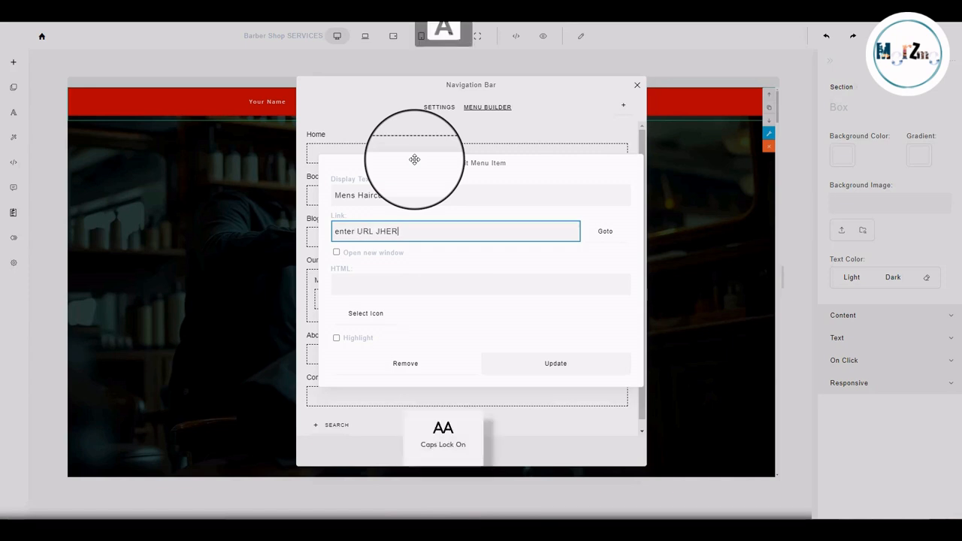
type("L ERE")
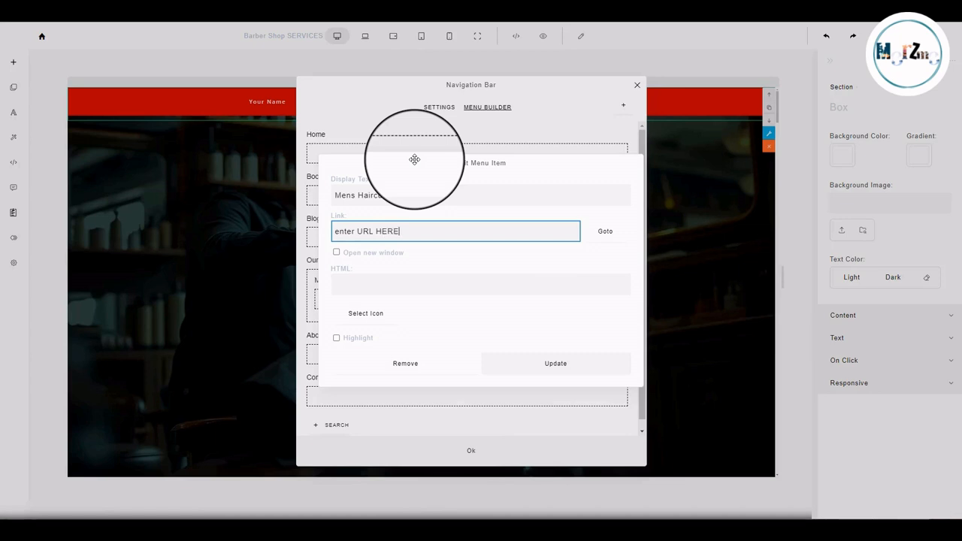
left_click(336, 252)
left_click_drag(436, 232, 238, 204)
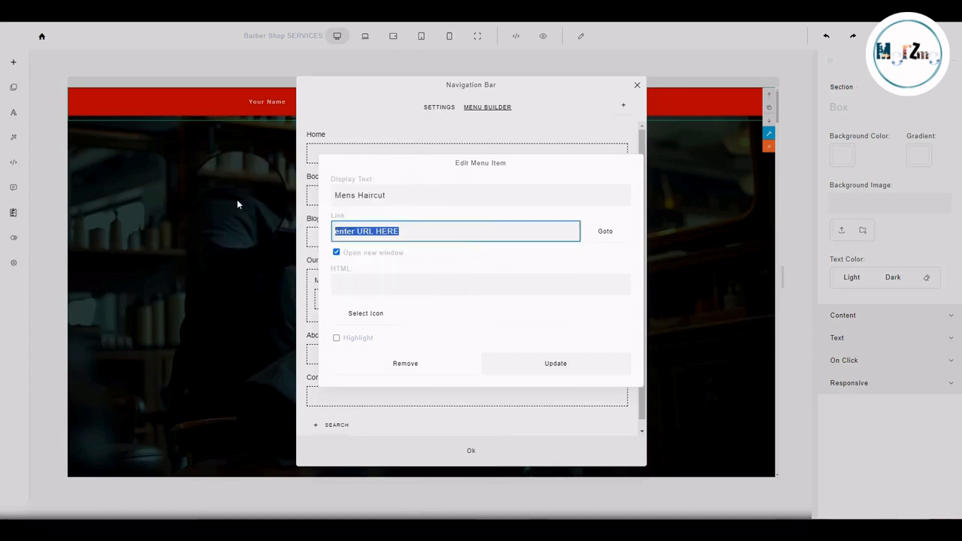
key("Caps_Lock")
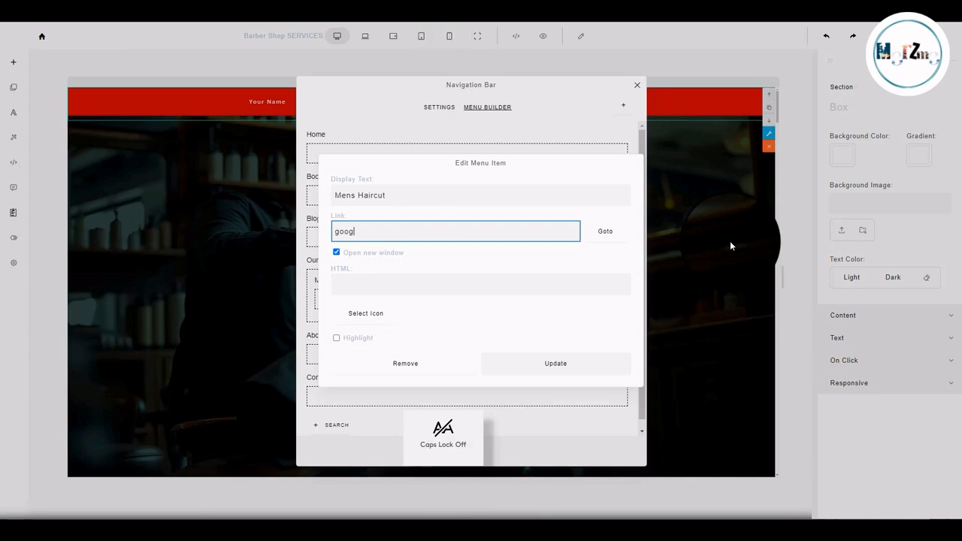
key("BackSpace")
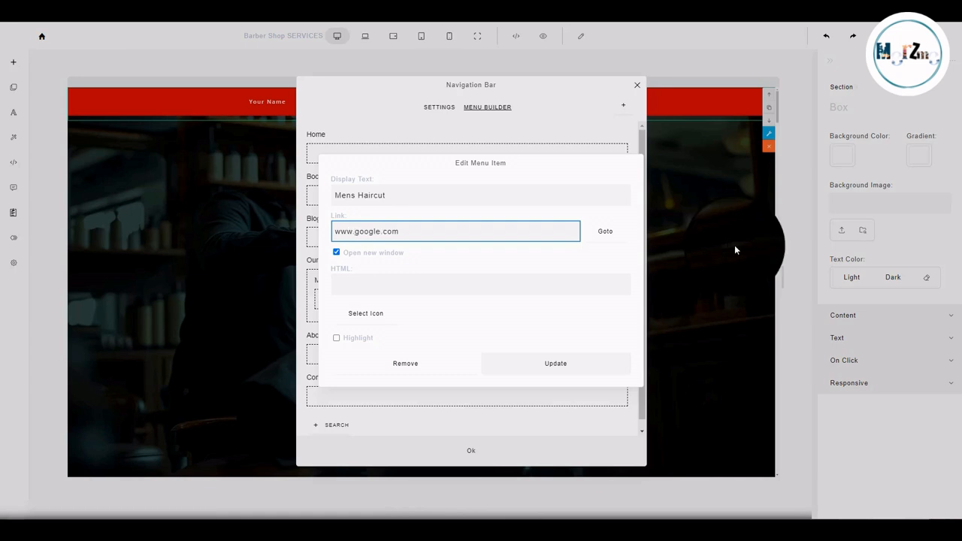
left_click(572, 369)
left_click(508, 451)
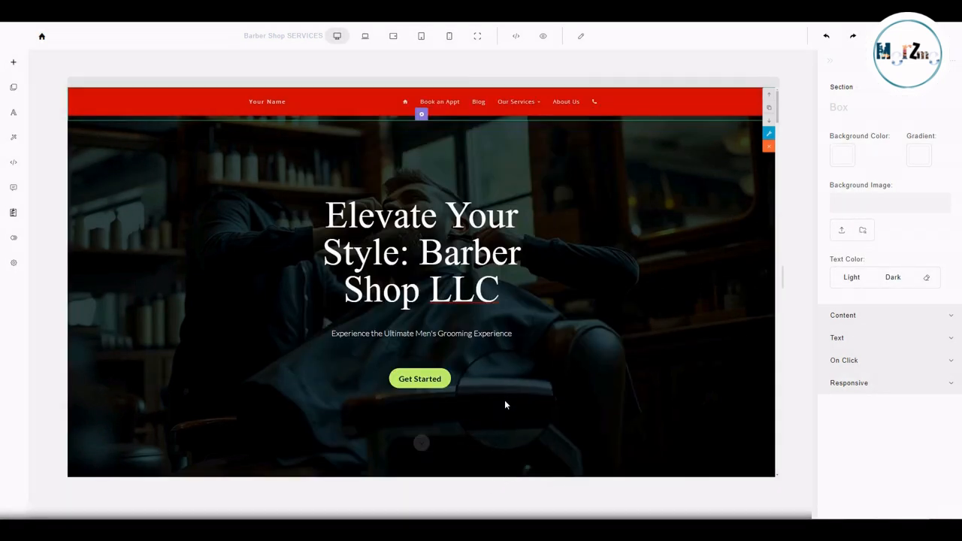
Check the Our Services dropdown on the page and glance at the navigation bar settings again.
left_click(523, 102)
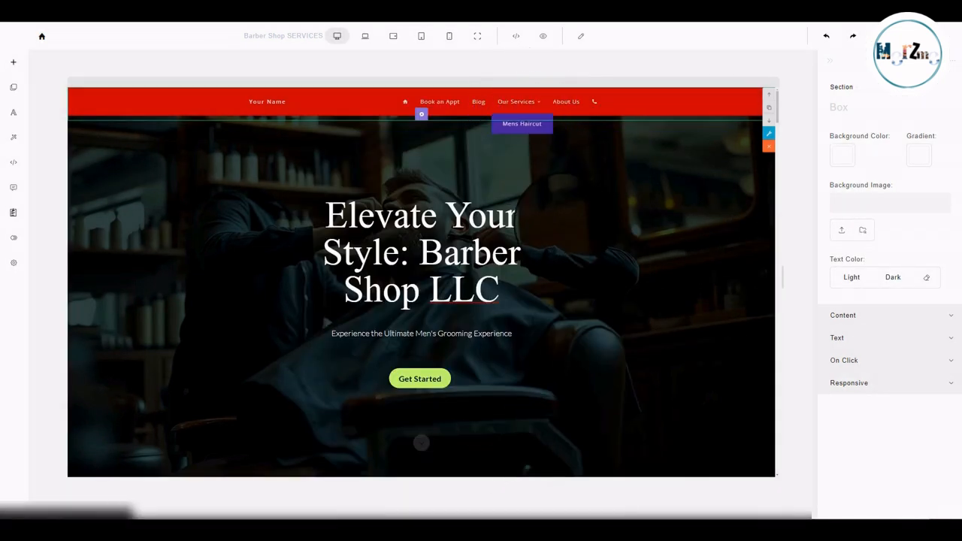
left_click(415, 110)
left_click(636, 88)
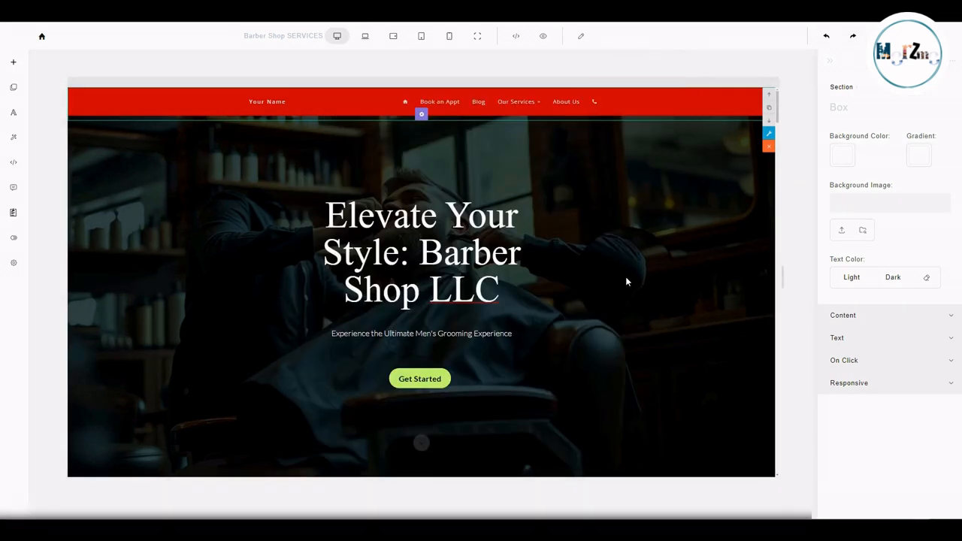
Look through the page from the header to the Products and What Makes Us Different sections.
scroll(626, 276, "down", 5)
scroll(385, 227, "up", 5)
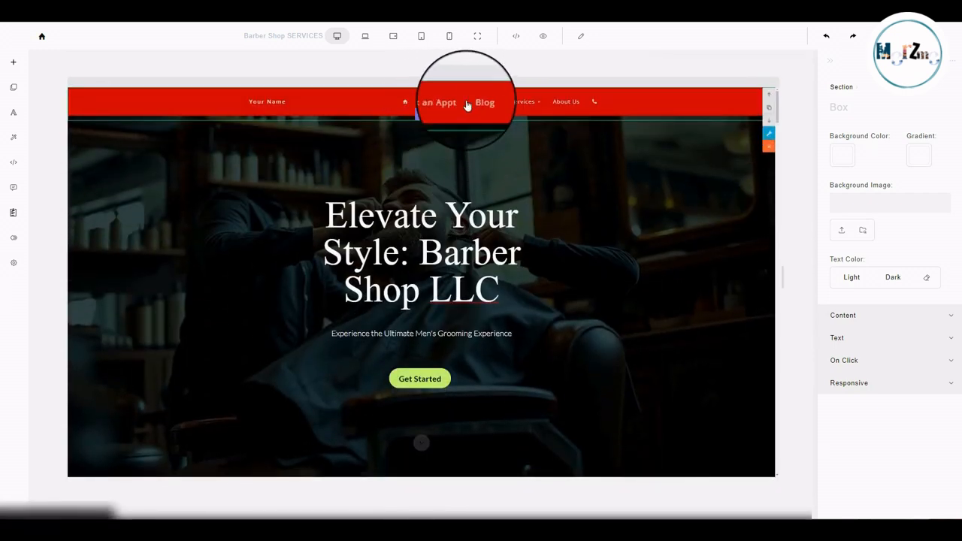
scroll(532, 276, "down", 10)
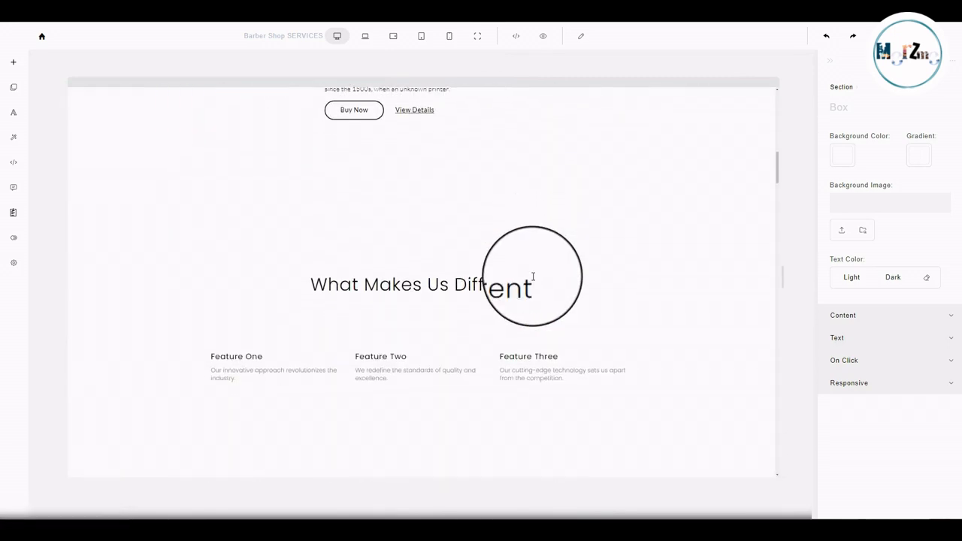
scroll(643, 286, "up", 6)
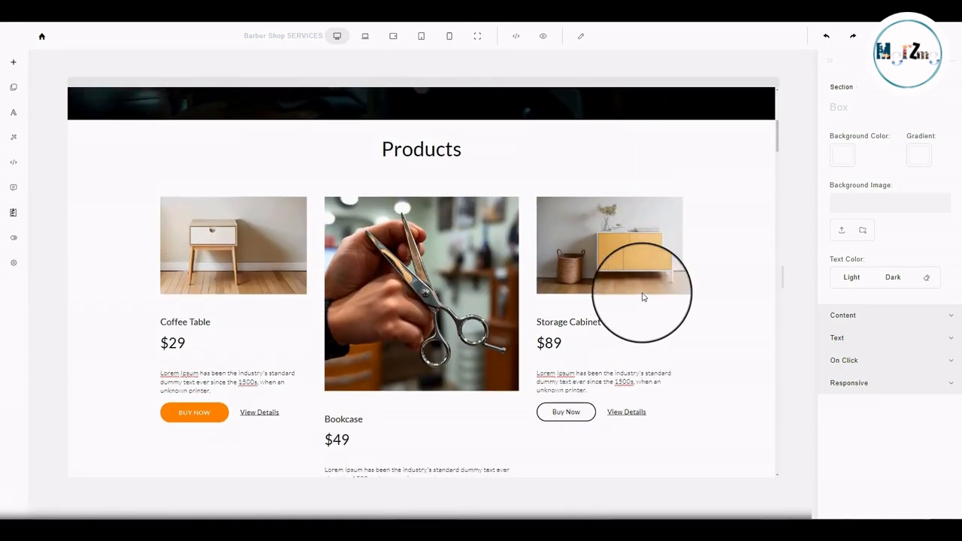
scroll(644, 293, "down", 5)
scroll(646, 290, "up", 4)
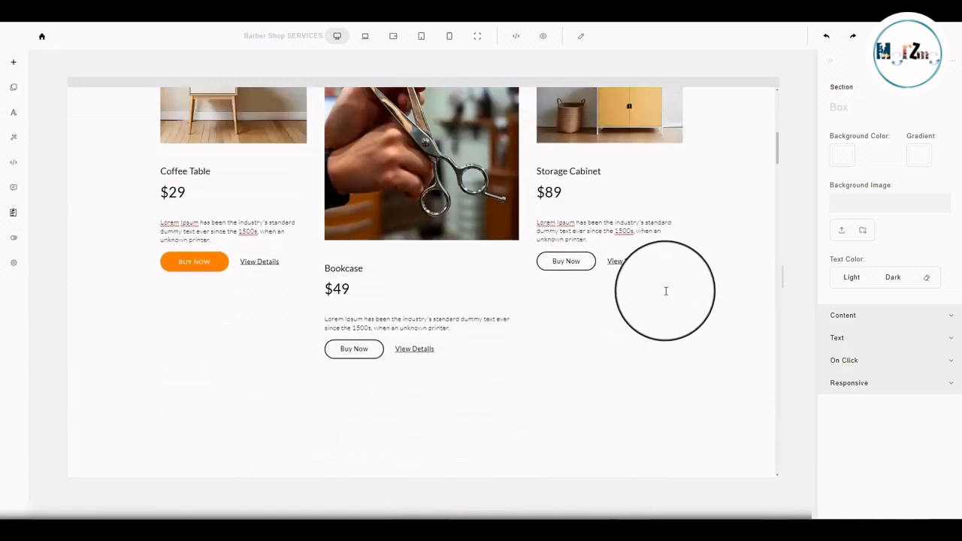
scroll(676, 293, "up", 3)
scroll(706, 295, "down", 3)
scroll(722, 233, "up", 1)
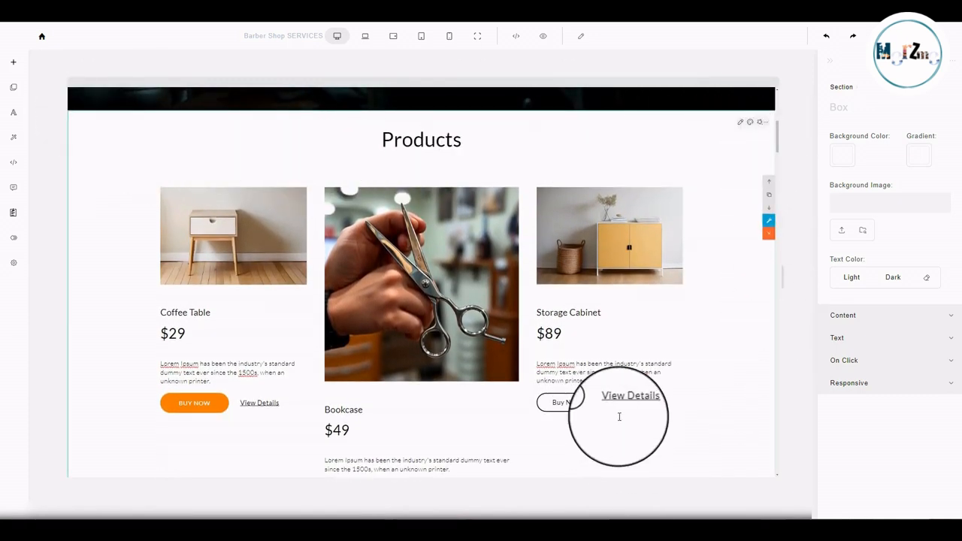
Give the Products section the section ID "products" and close its settings.
left_click(845, 386)
scroll(735, 248, "up", 2)
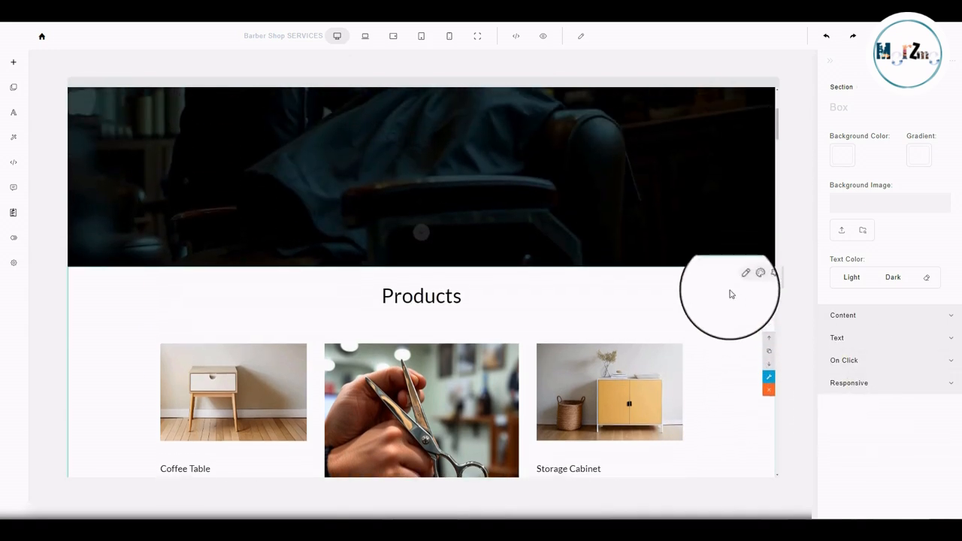
left_click(766, 390)
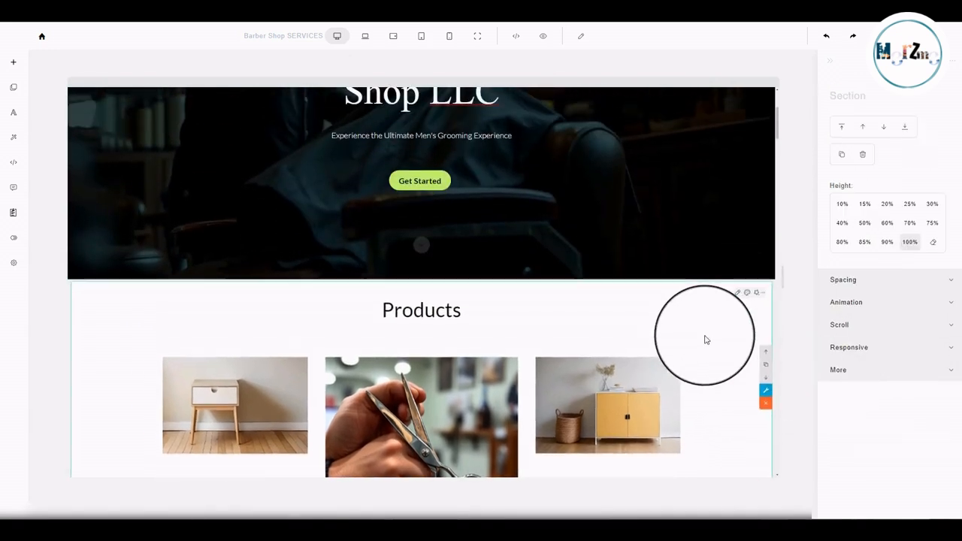
scroll(707, 340, "down", 2)
left_click(845, 370)
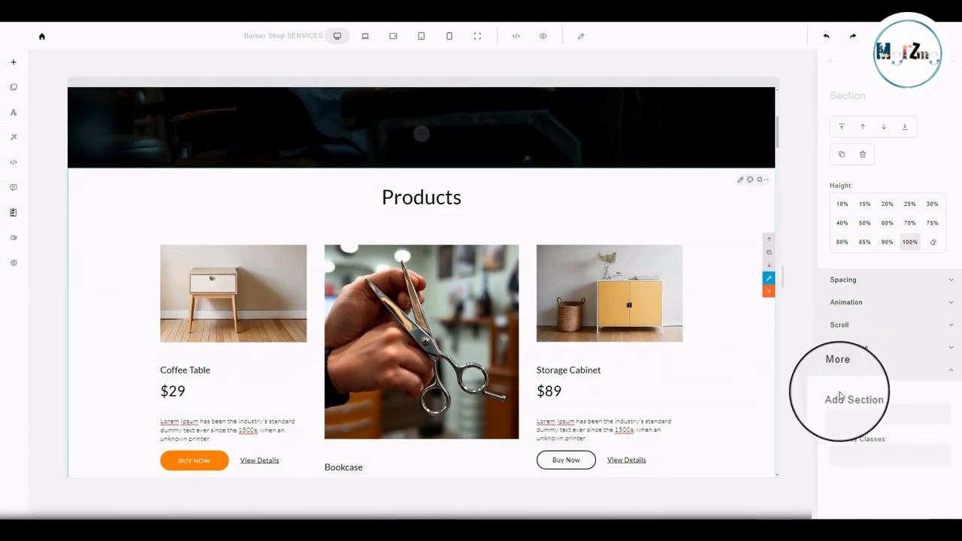
left_click_drag(832, 404, 885, 404)
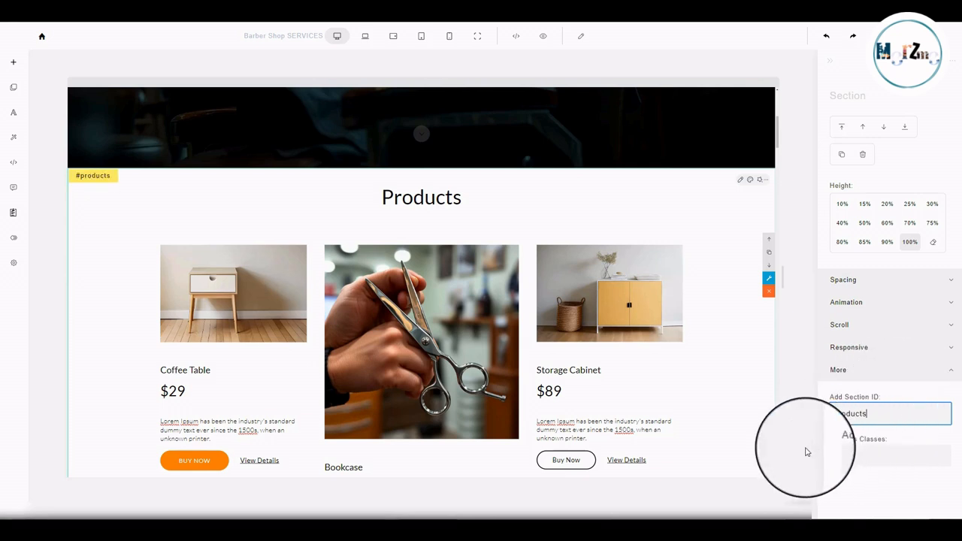
left_click(828, 65)
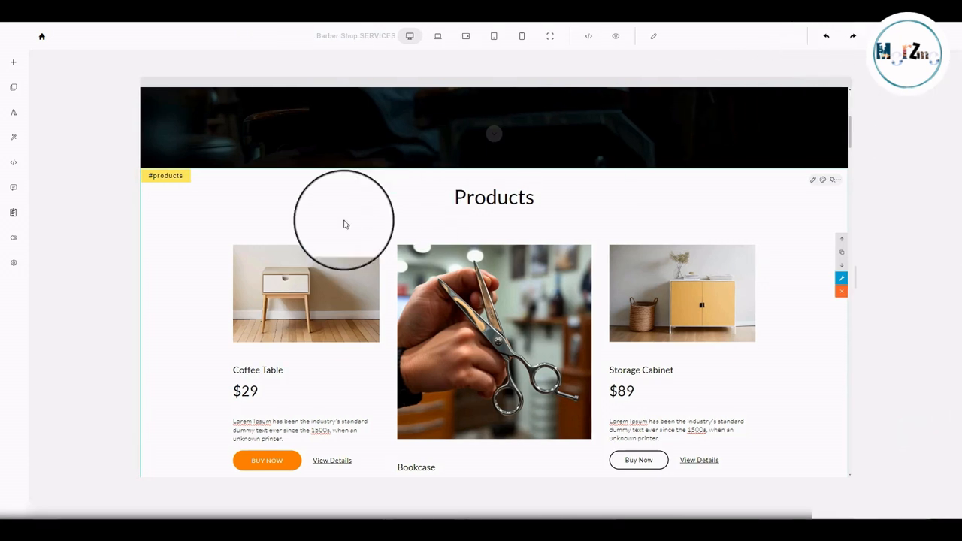
Copy the #products anchor label of the Products section.
left_click_drag(185, 177, 166, 175)
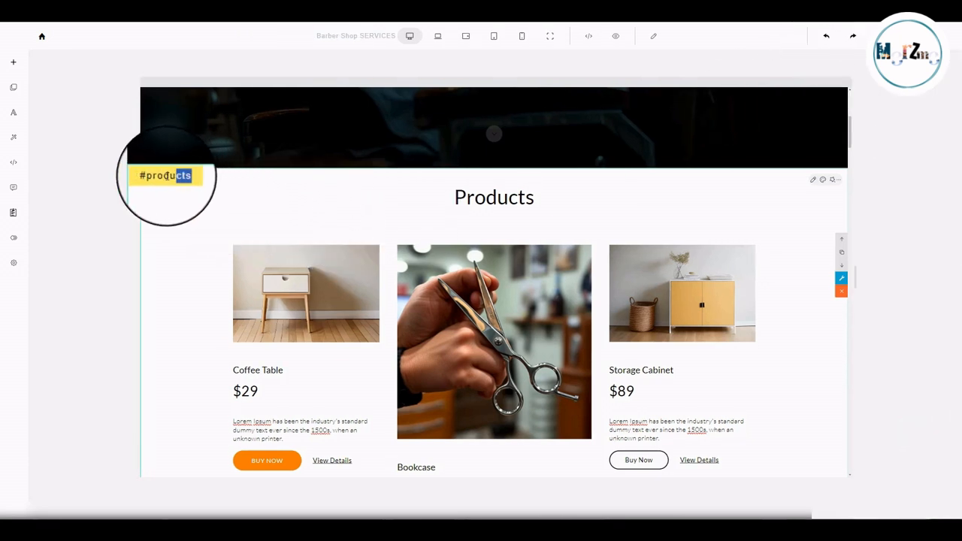
left_click(156, 183)
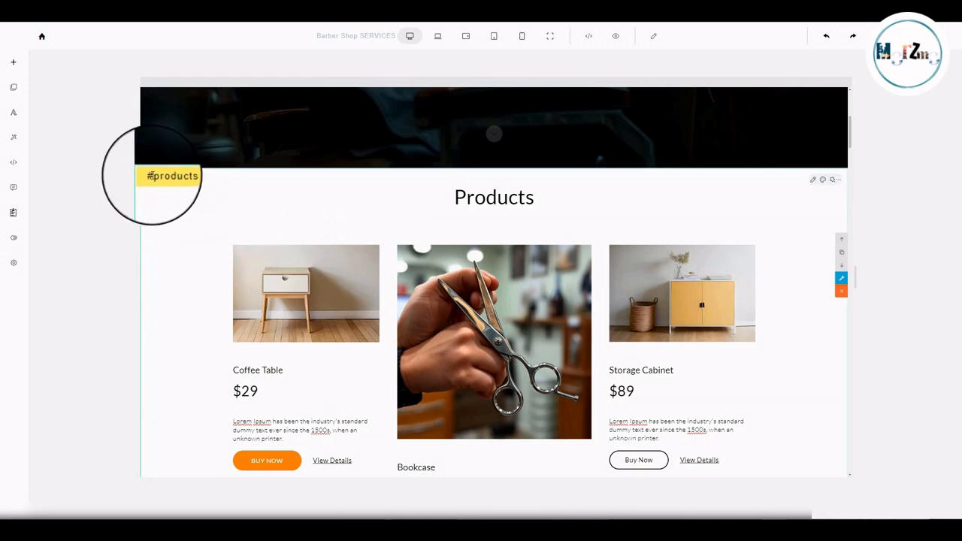
left_click_drag(150, 176, 180, 176)
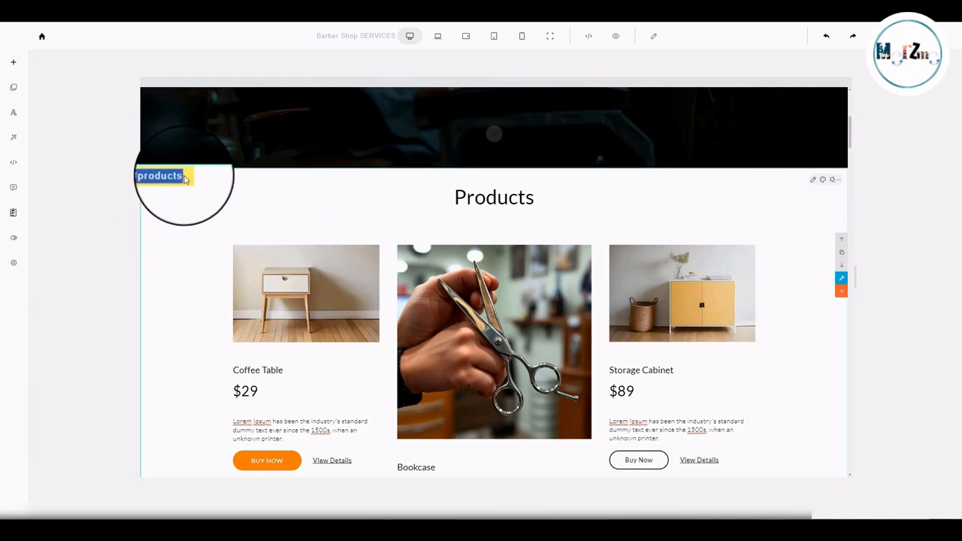
left_click(183, 180)
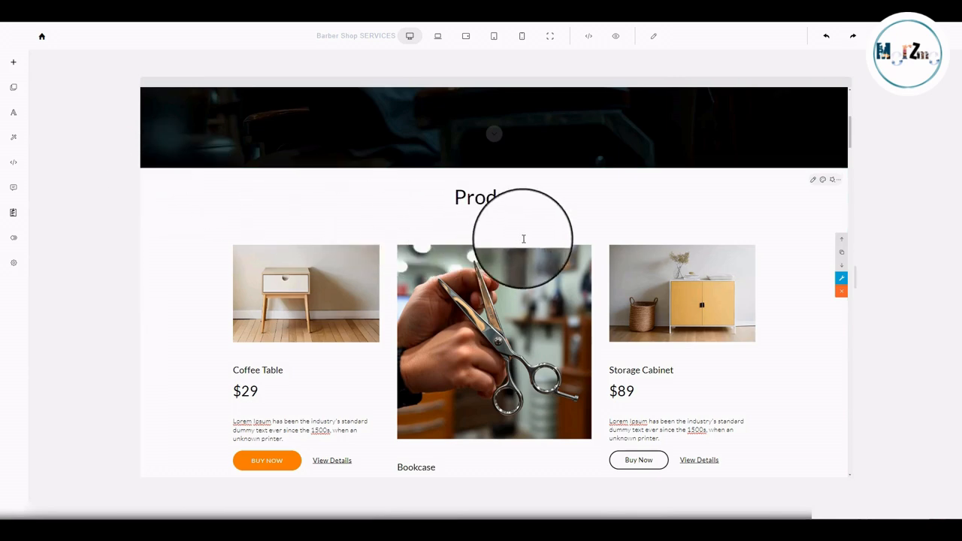
Link the Mens Haircut submenu item to #products without opening a new window, update it and apply the menu changes.
scroll(524, 236, "up", 5)
left_click(494, 115)
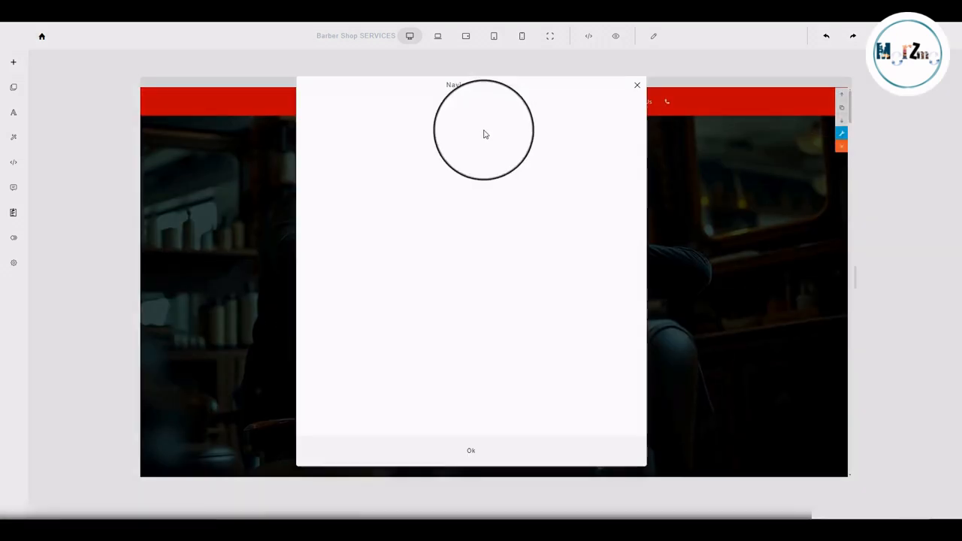
left_click(488, 107)
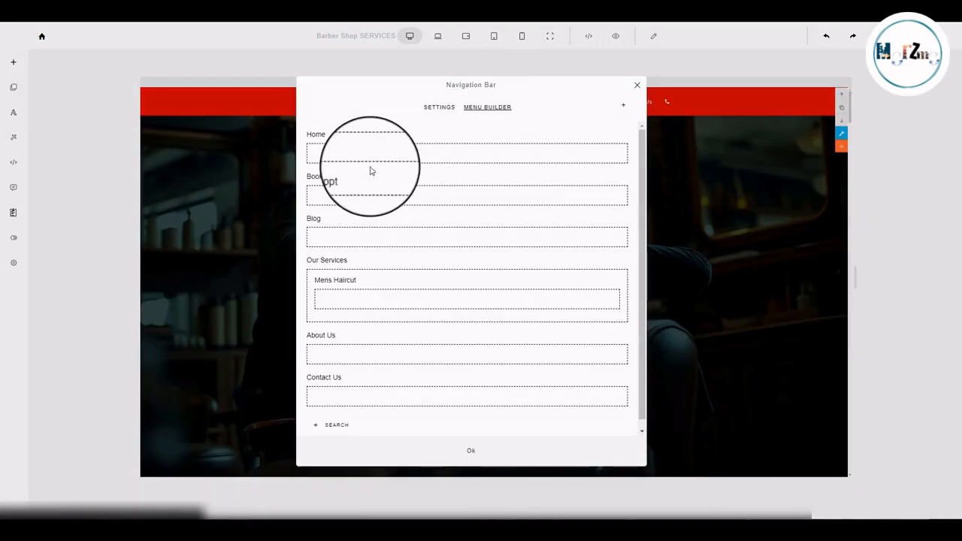
left_click(361, 302)
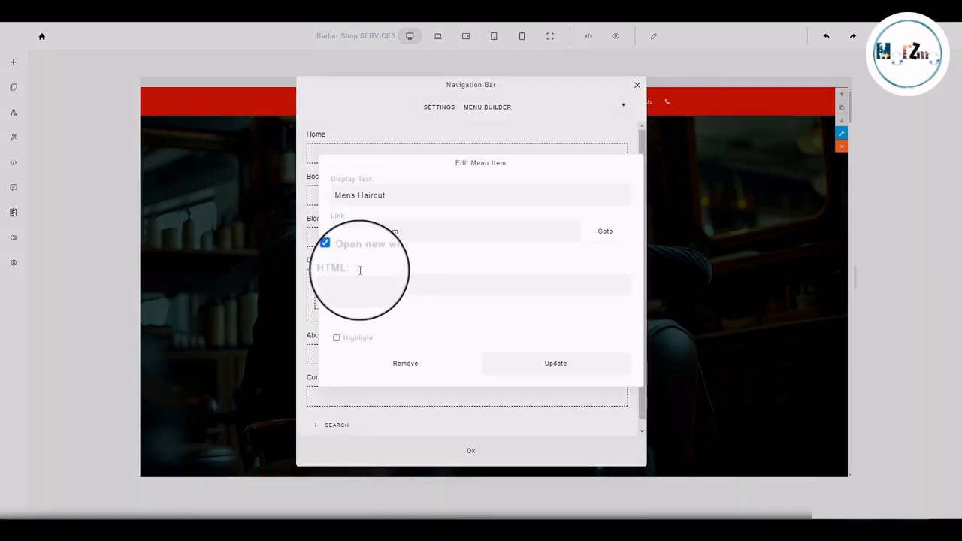
left_click_drag(410, 236, 432, 234)
left_click(336, 252)
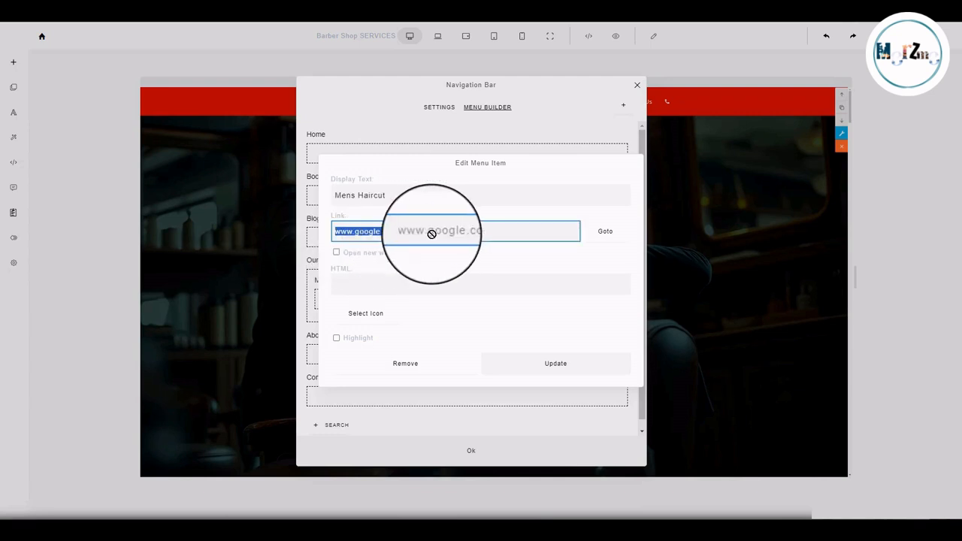
double_click(340, 234)
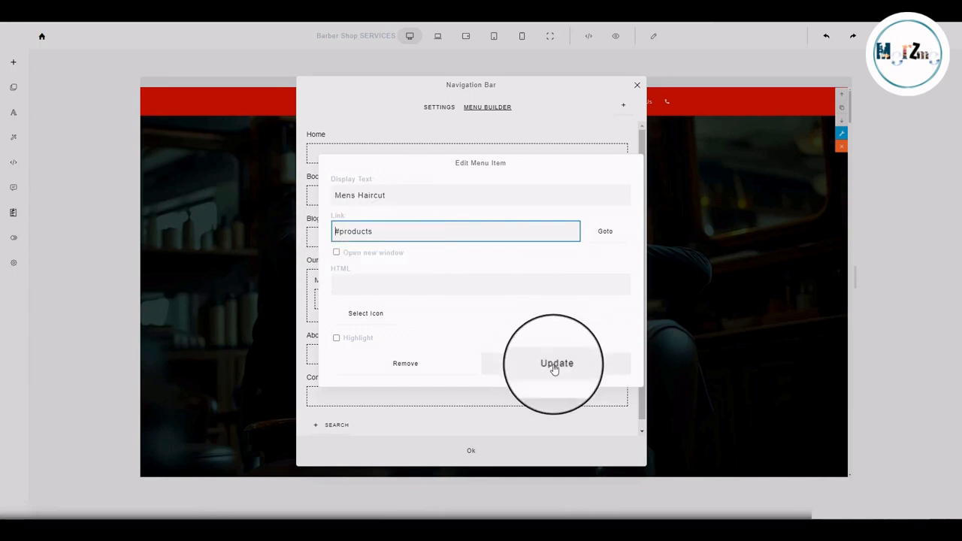
left_click(554, 367)
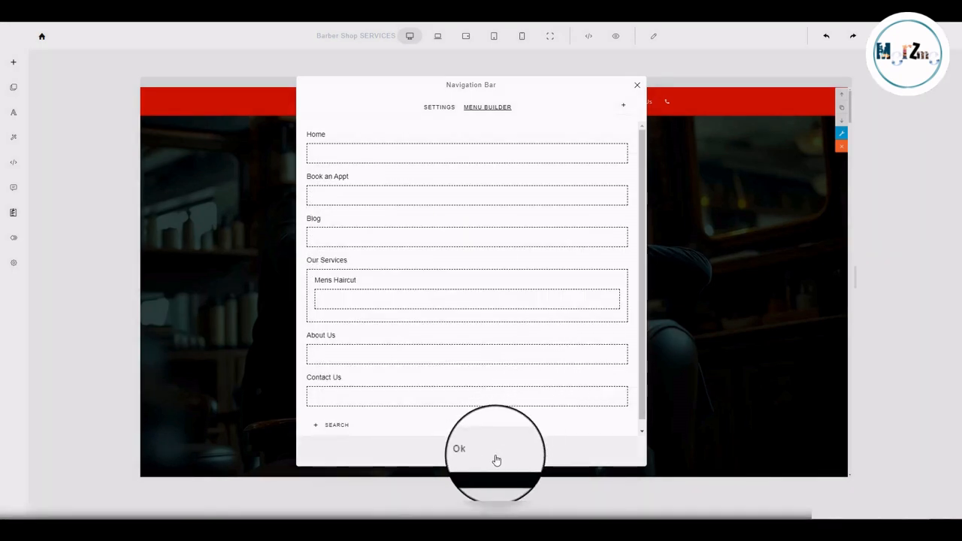
left_click(496, 460)
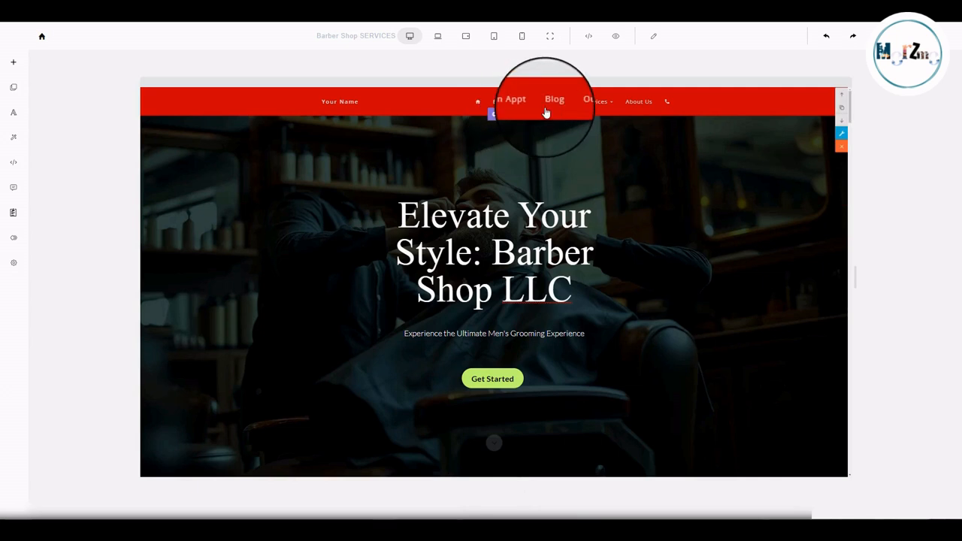
Test the Mens Haircut link under Our Services and check the Products heading and its #products anchor label.
mouse_move(590, 96)
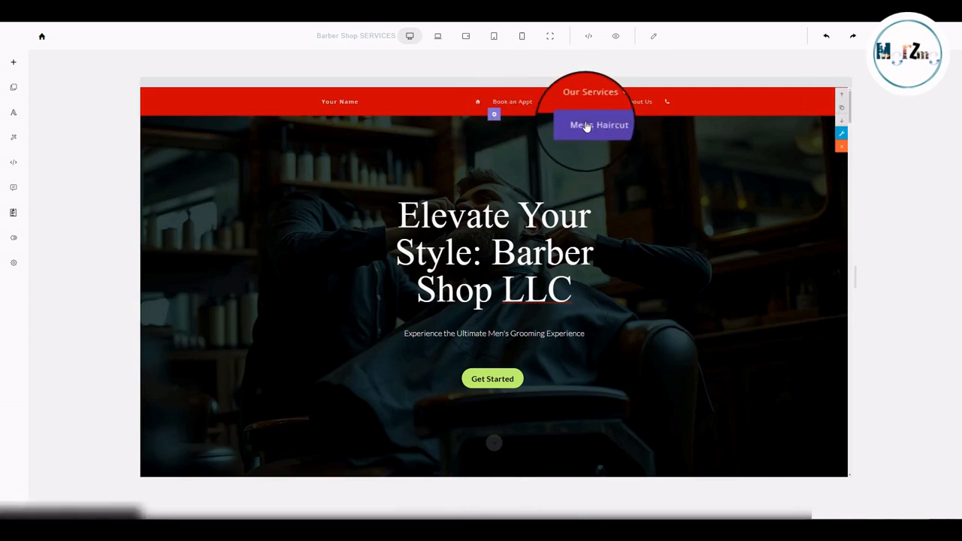
left_click(588, 126)
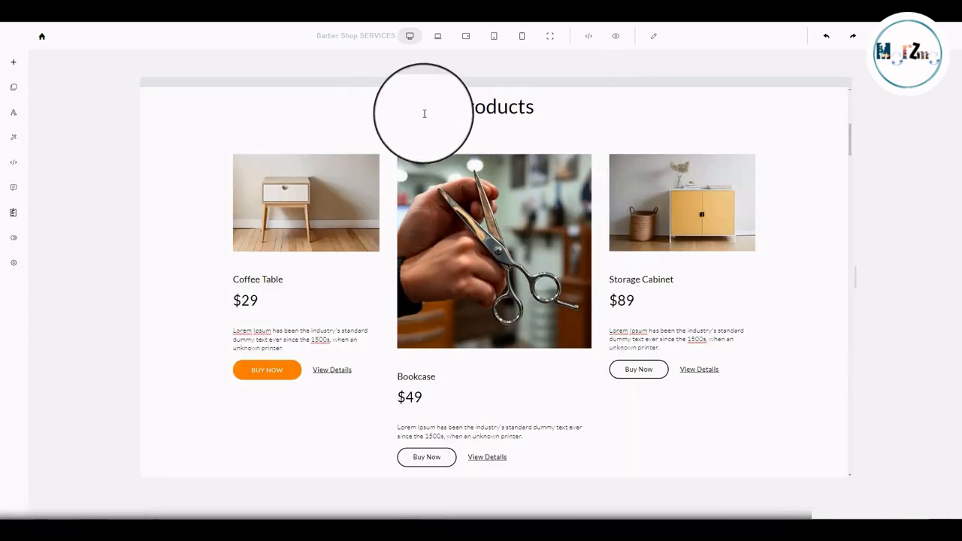
left_click_drag(422, 113, 645, 123)
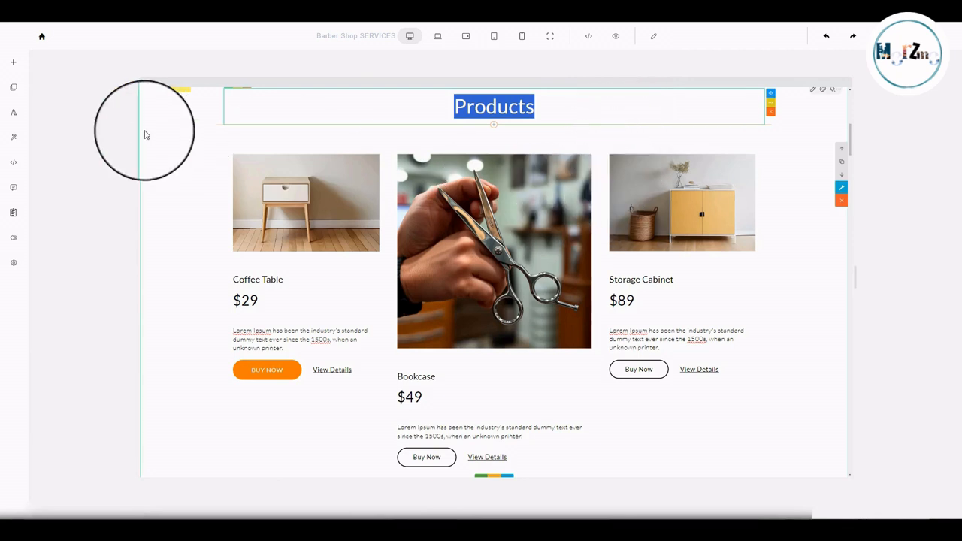
scroll(185, 126, "up", 1)
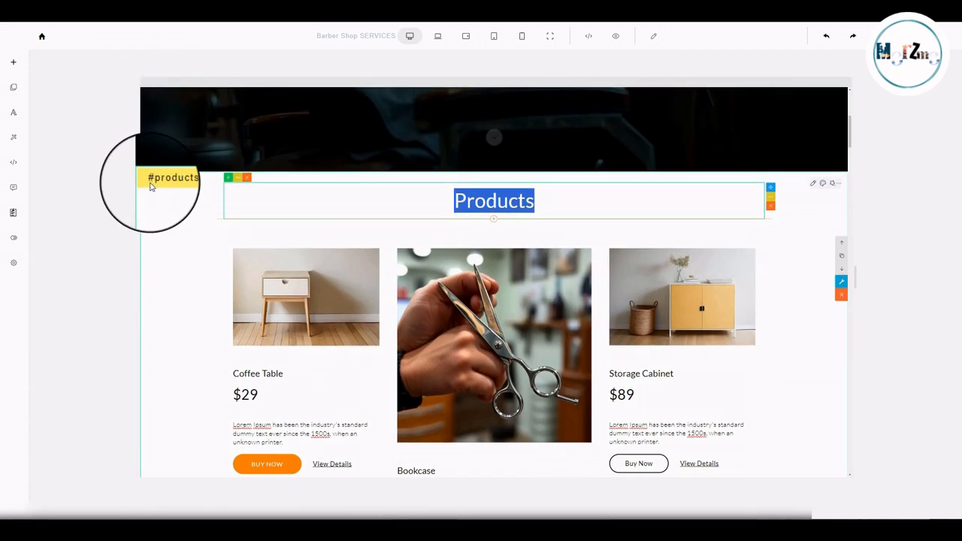
left_click_drag(147, 186, 191, 185)
left_click(189, 185)
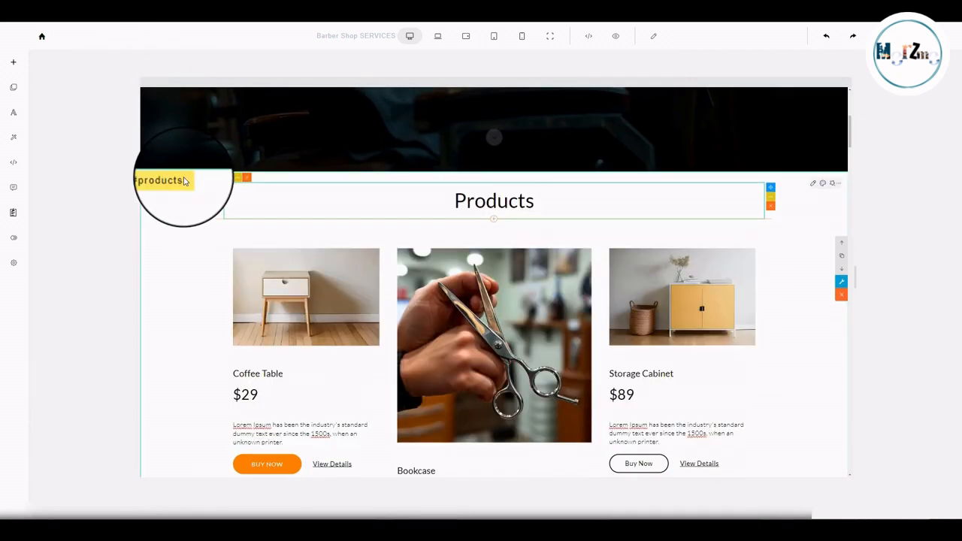
Review the Products section's ID in its settings and compare it with the anchor label that starts with #.
left_click(845, 284)
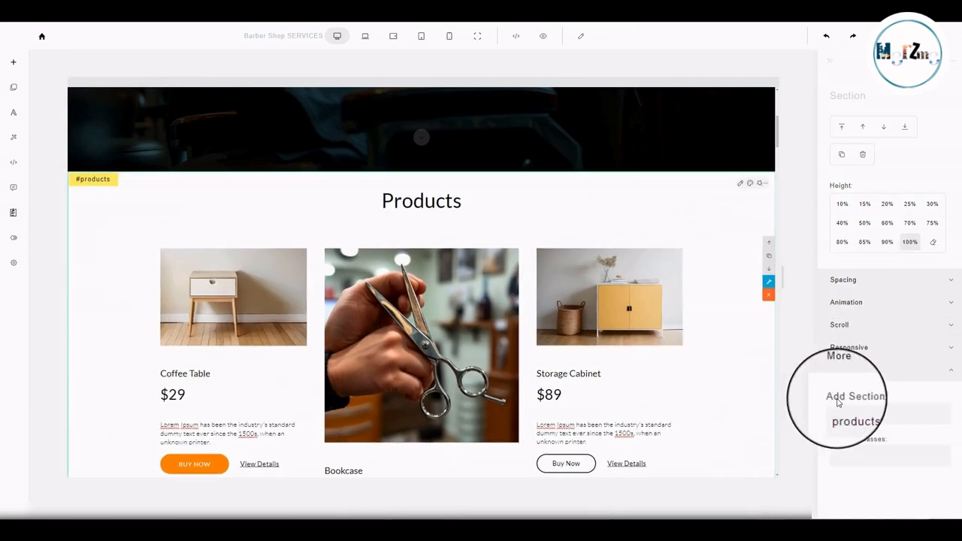
mouse_move(837, 399)
left_mouse_down()
mouse_move(868, 414)
mouse_move(842, 417)
left_mouse_up()
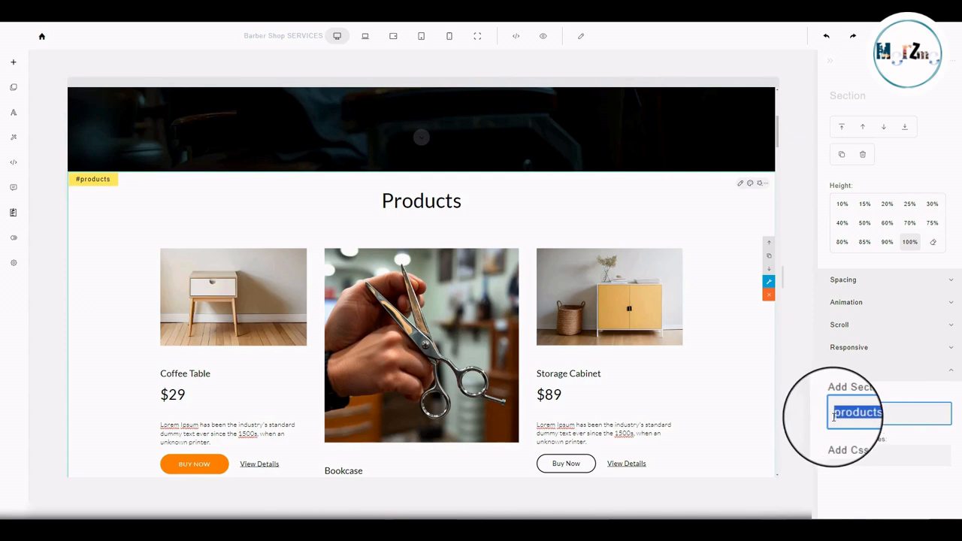
left_click(79, 179)
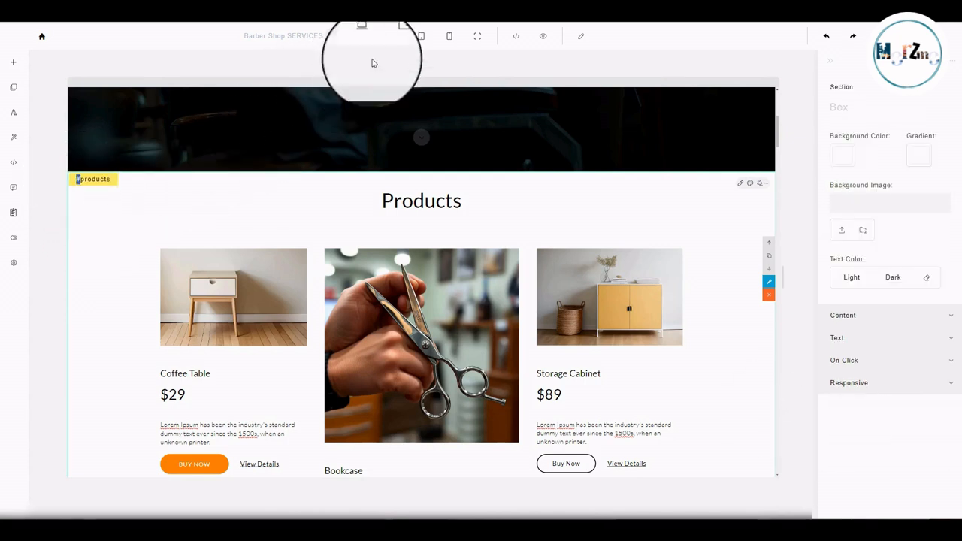
left_click(830, 60)
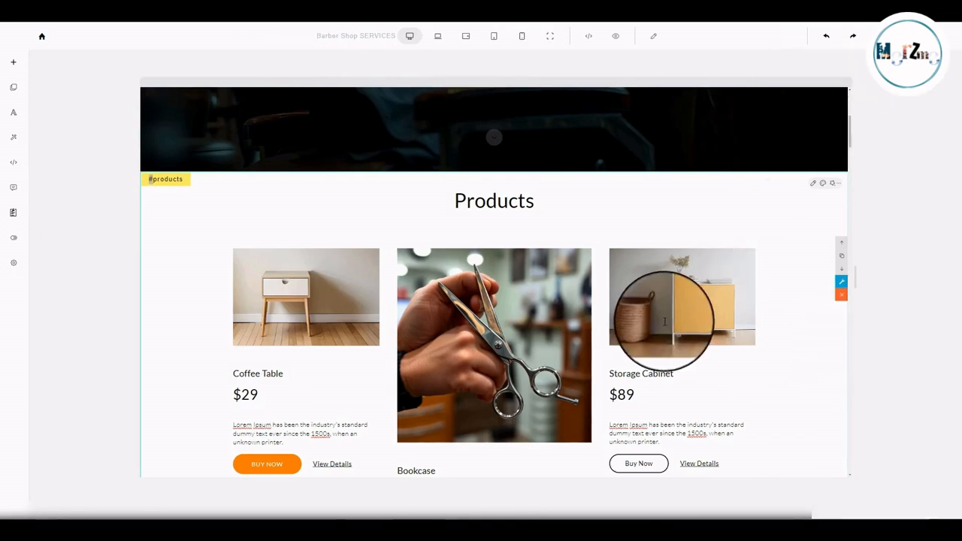
Give the green appointment booking section above the footer the section ID "appt" and select its #appt anchor label.
scroll(666, 339, "down", 10)
scroll(708, 342, "down", 15)
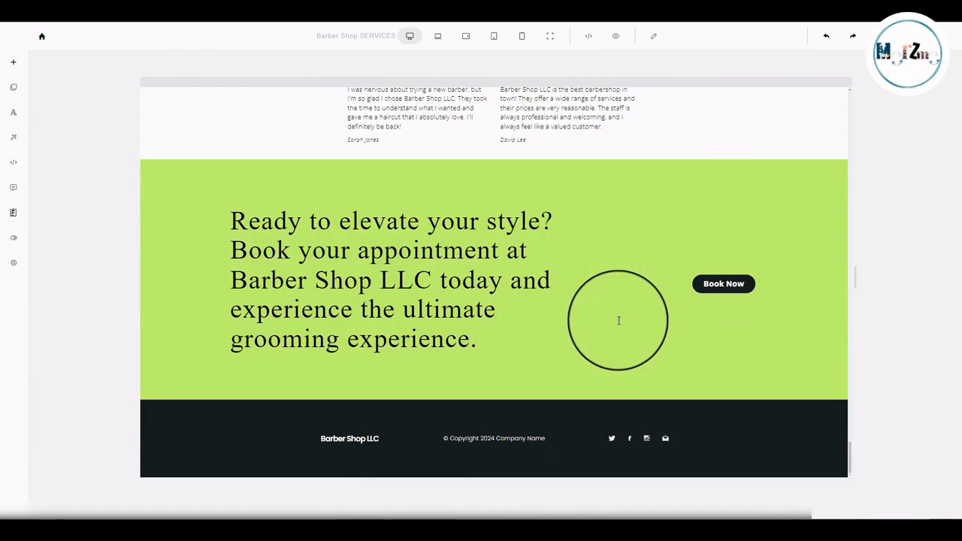
scroll(618, 321, "up", 3)
scroll(741, 361, "down", 3)
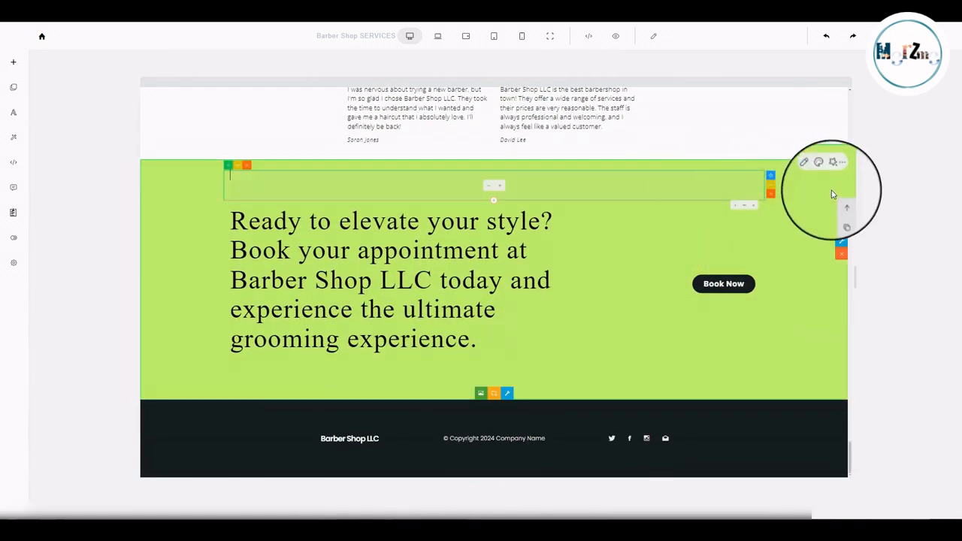
left_click(840, 243)
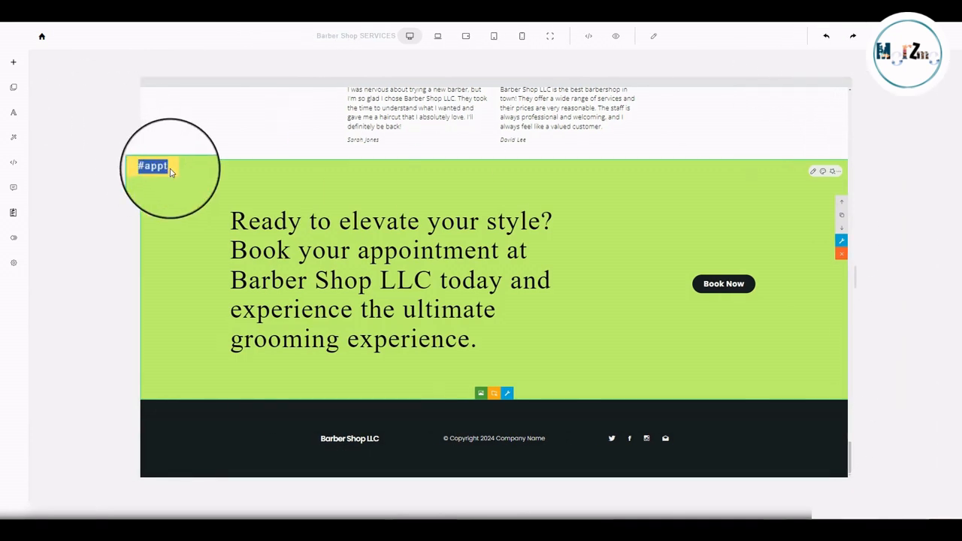
Open the header navigation bar's menu items for editing.
scroll(737, 298, "up", 10)
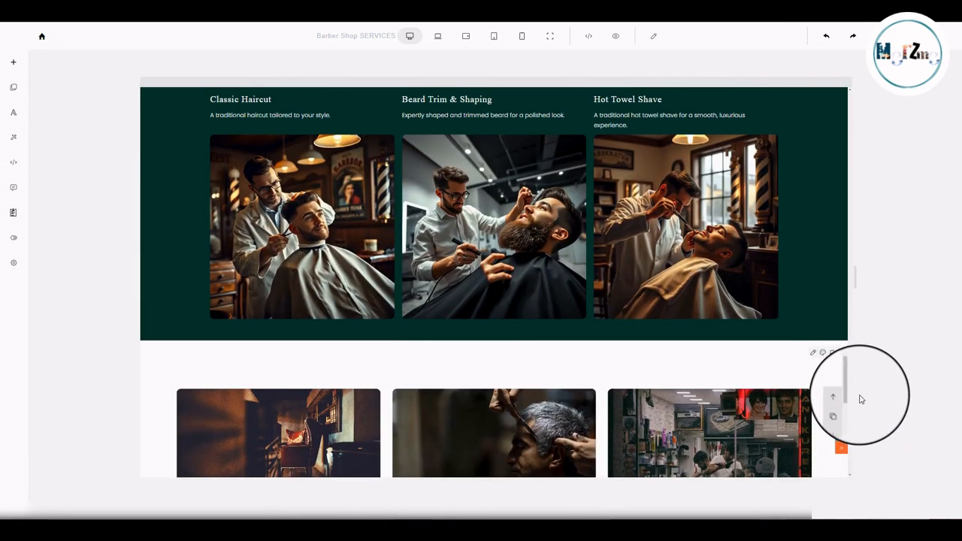
left_click_drag(848, 396, 843, 96)
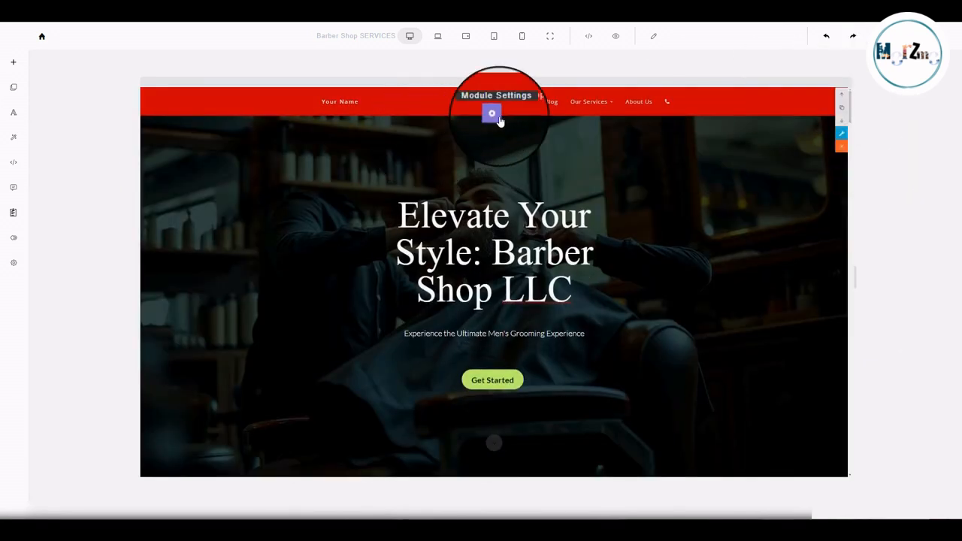
left_click(496, 118)
left_click(482, 110)
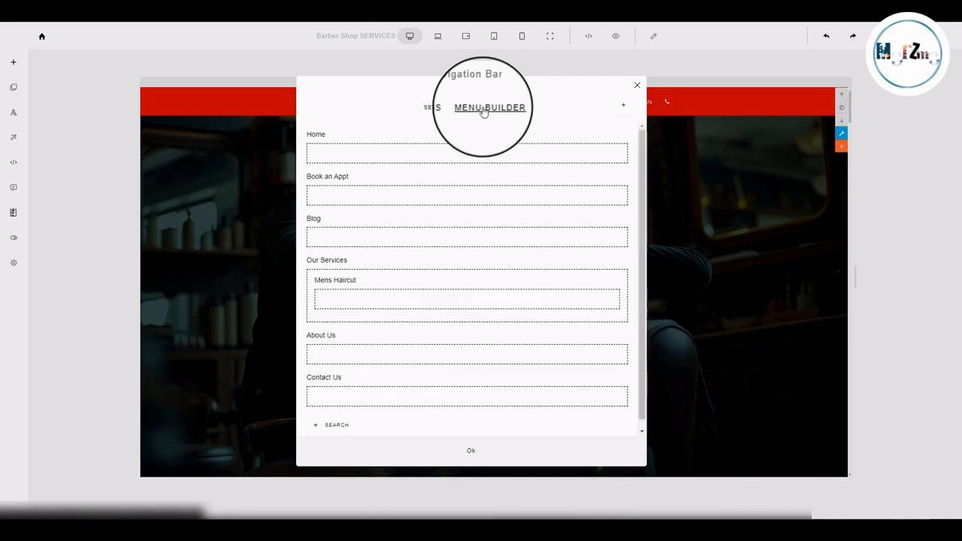
Update the Contact Us menu item with the link #appt and confirm the navigation bar's menu.
left_click(346, 388)
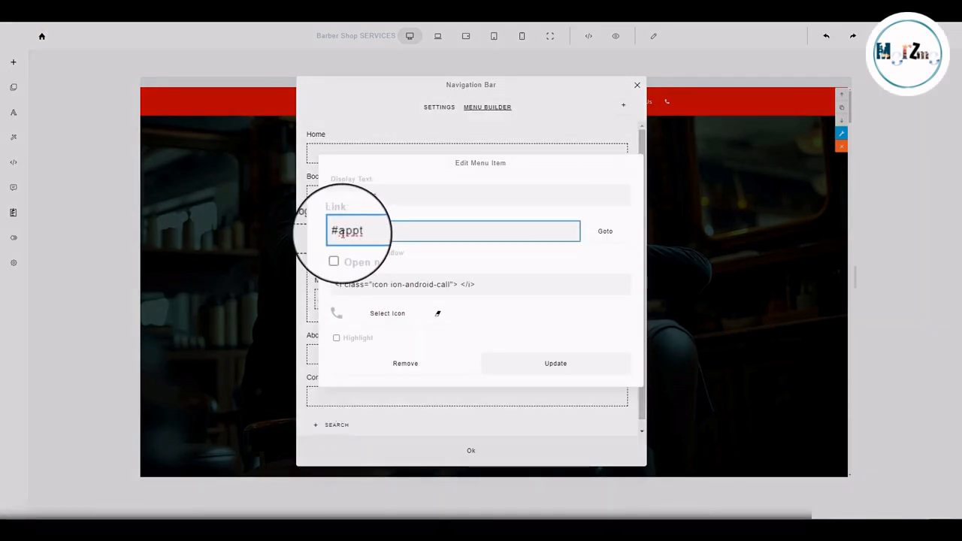
left_click(554, 366)
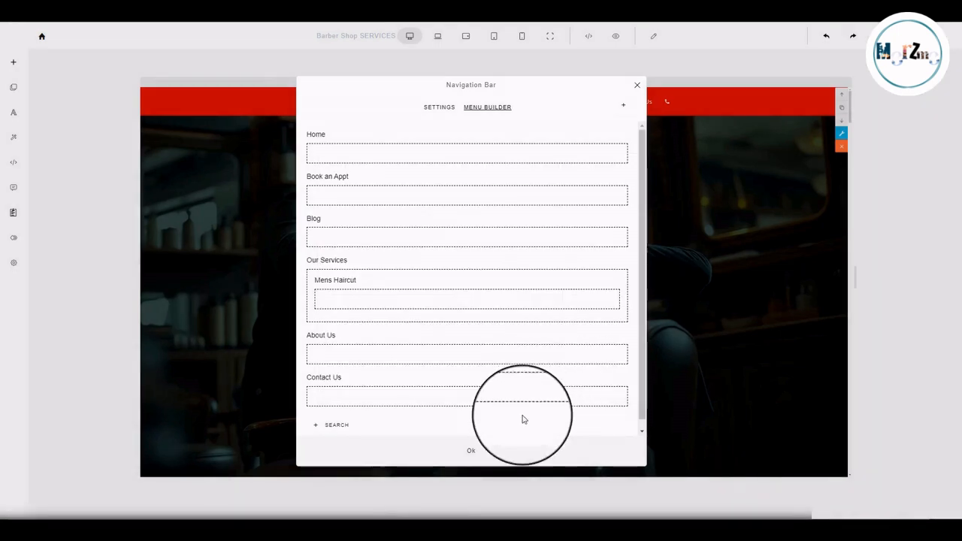
left_click(491, 458)
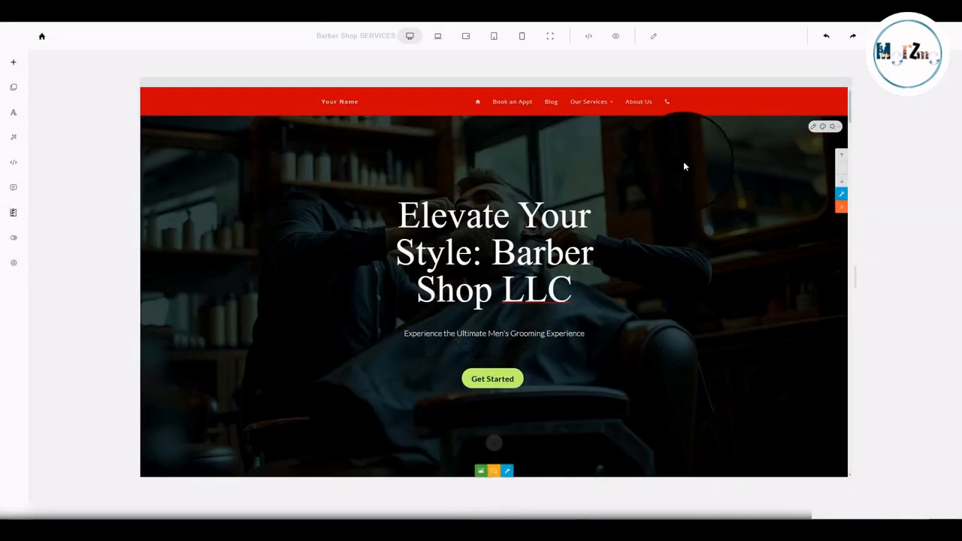
Review the menu items in the navigation bar's menu builder, down to the Contact Us entry.
left_click(641, 105)
left_click(560, 66)
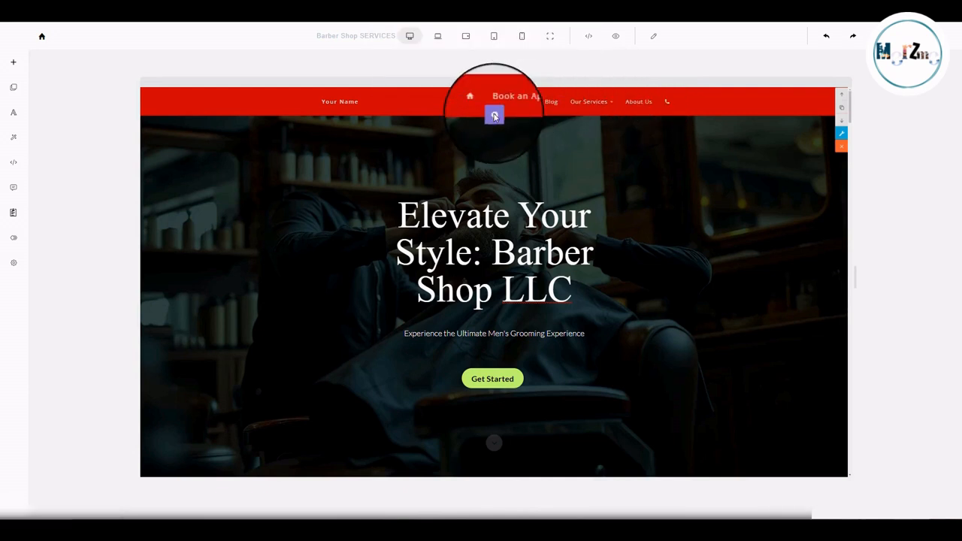
left_click(494, 116)
left_click(497, 110)
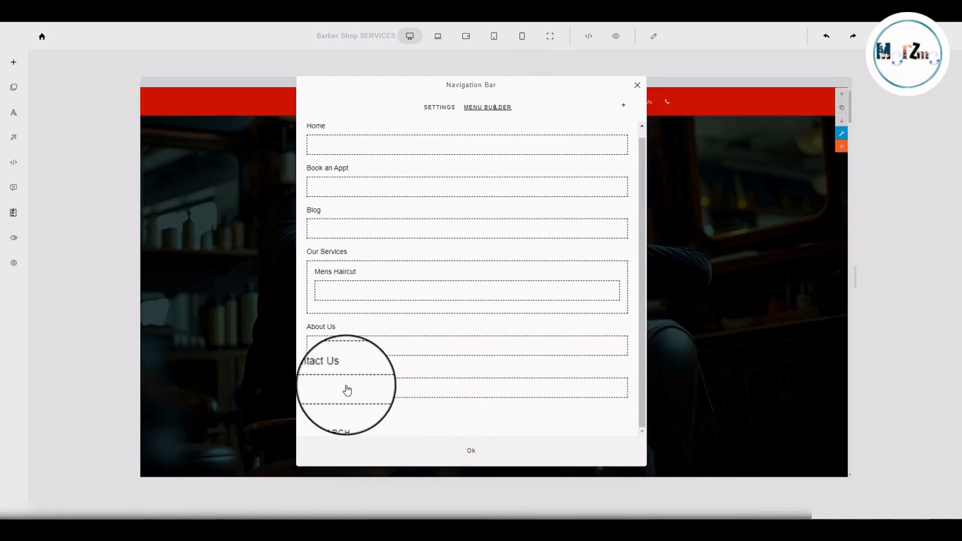
left_click(455, 454)
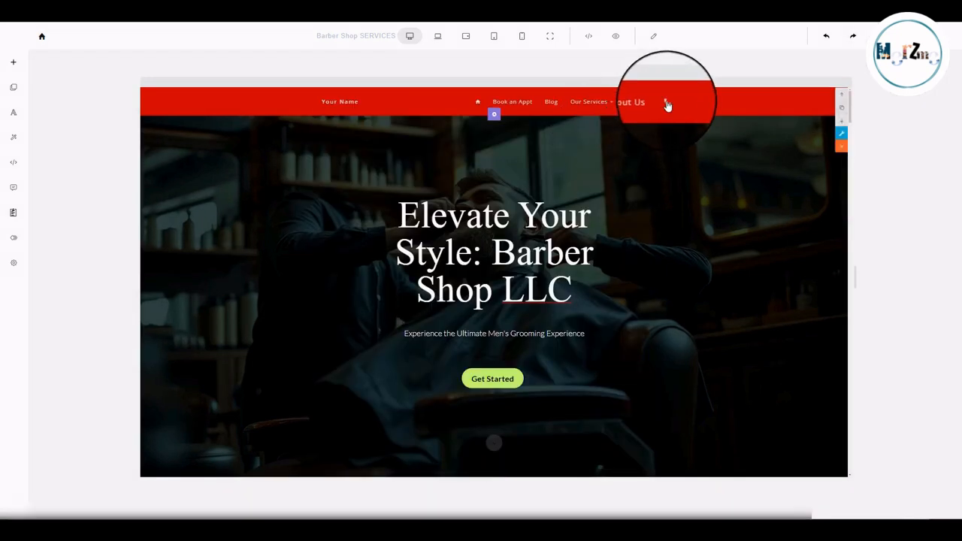
Look through the page's sections and examine the available categories in the block library.
scroll(668, 107, "down", 10)
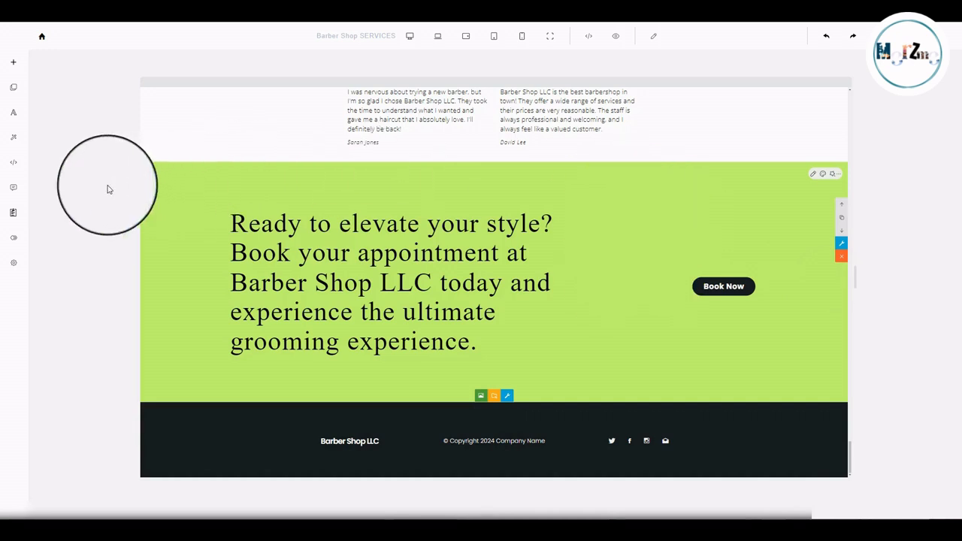
scroll(727, 333, "up", 15)
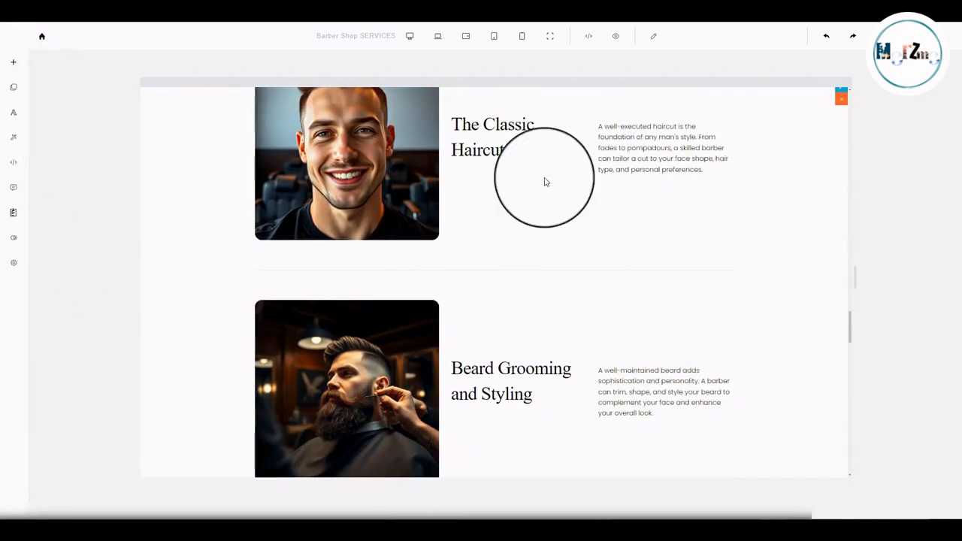
scroll(852, 308, "up", 10)
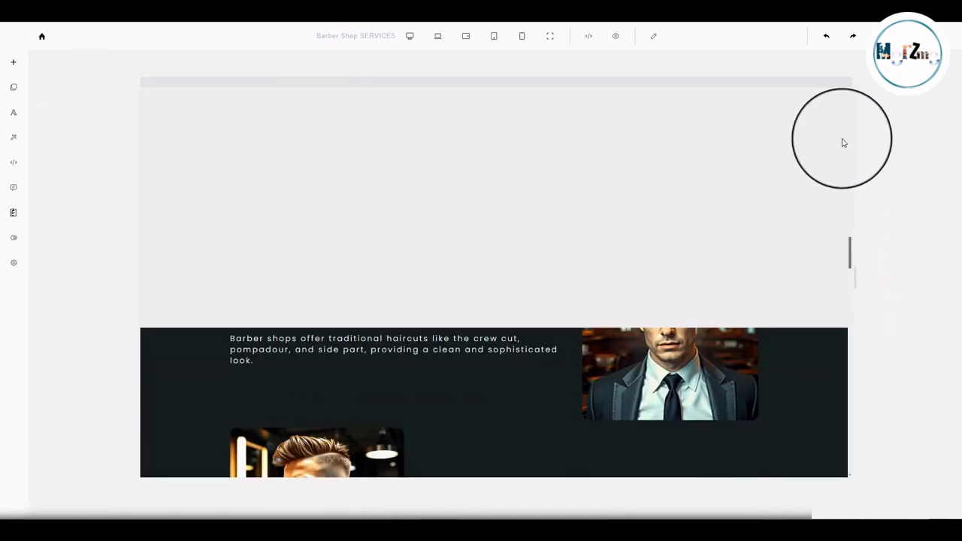
scroll(842, 142, "up", 5)
left_click(14, 87)
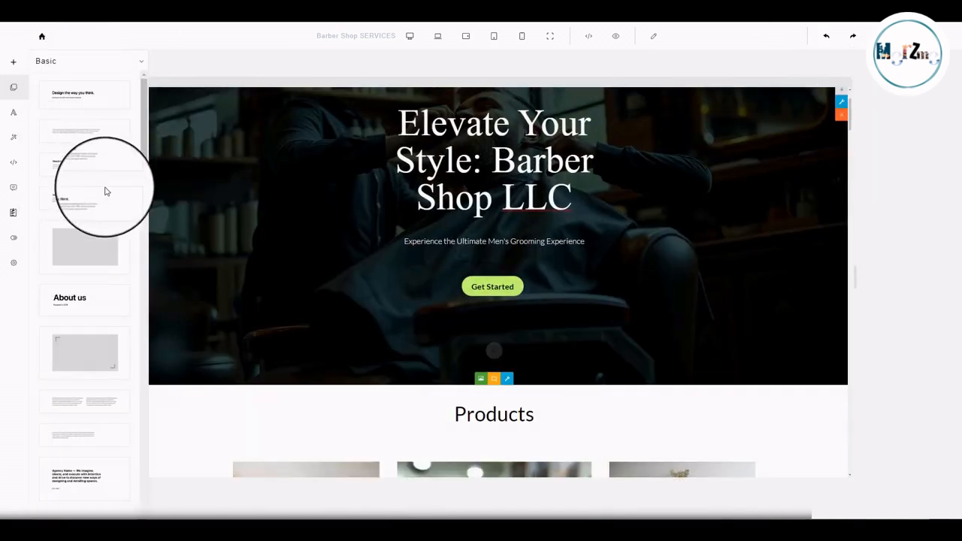
scroll(104, 282, "down", 3)
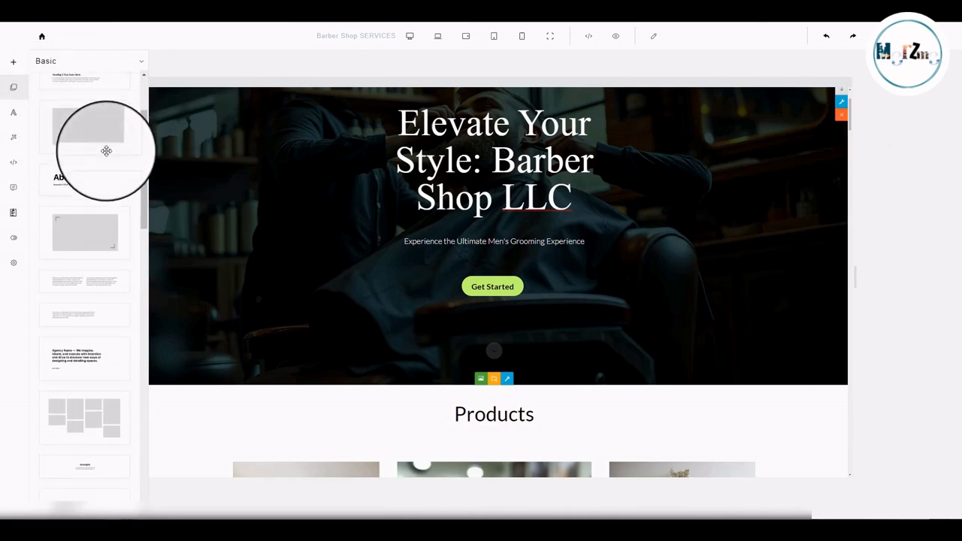
scroll(369, 300, "down", 3)
scroll(134, 191, "down", 2)
left_click(141, 61)
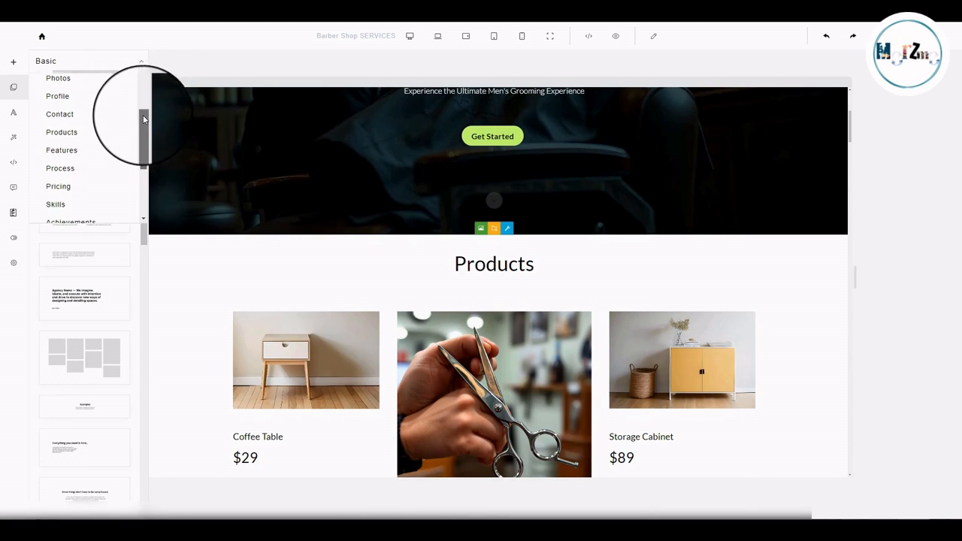
scroll(87, 115, "down", 1)
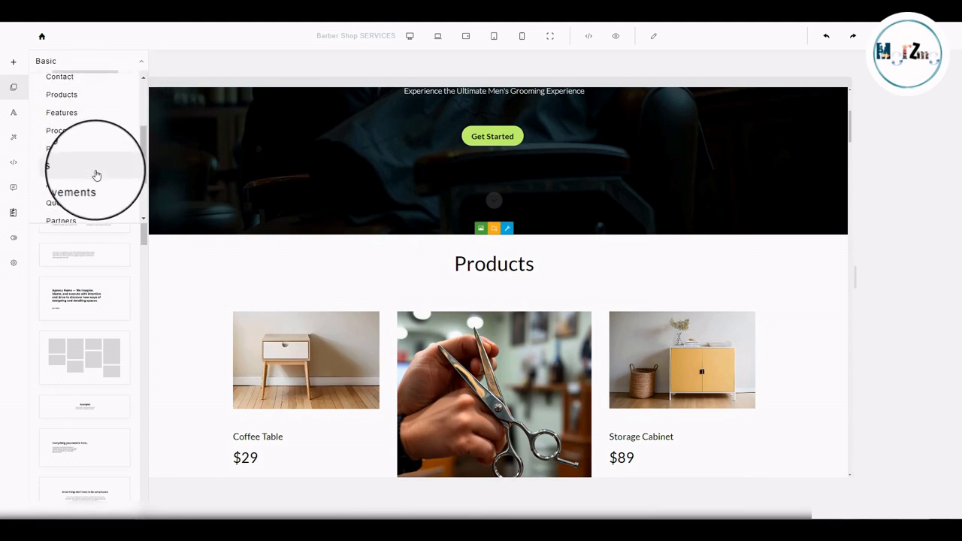
left_click(75, 66)
left_click(75, 66)
left_click(75, 66)
Insert the YouTube video block from the Basic blocks into the hero section, directly below its subtitle.
scroll(88, 285, "down", 5)
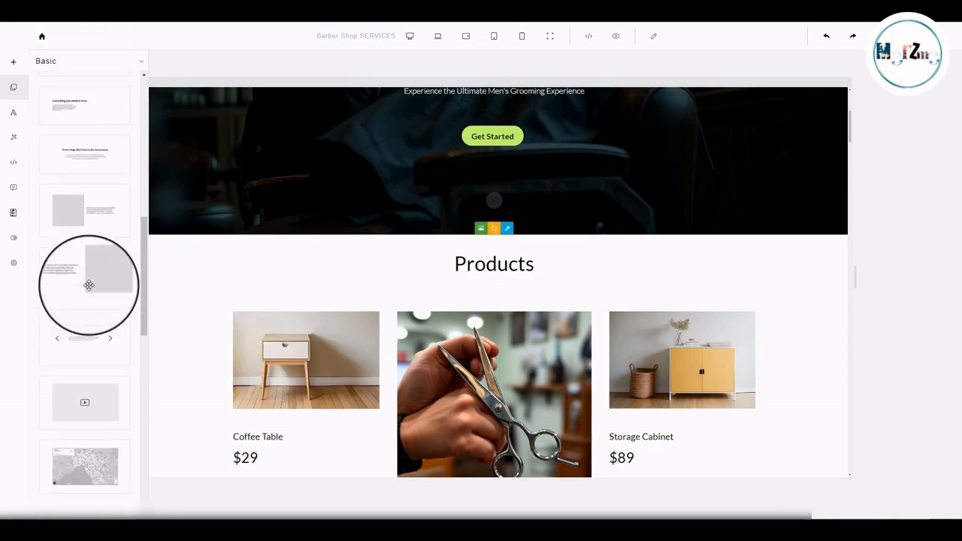
scroll(88, 286, "up", 5)
scroll(88, 295, "down", 10)
scroll(201, 287, "up", 3)
scroll(110, 275, "up", 2)
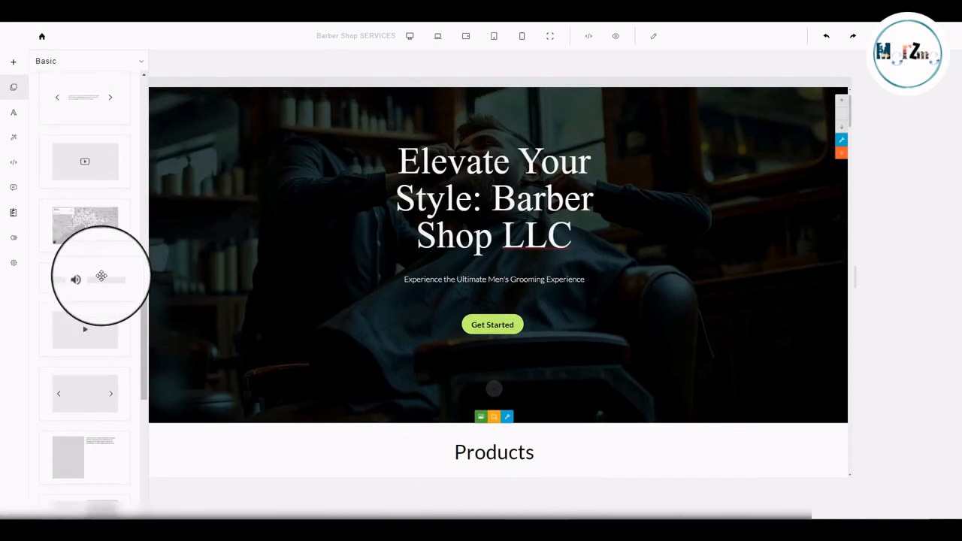
scroll(101, 275, "up", 3)
scroll(569, 354, "down", 5)
scroll(506, 200, "up", 4)
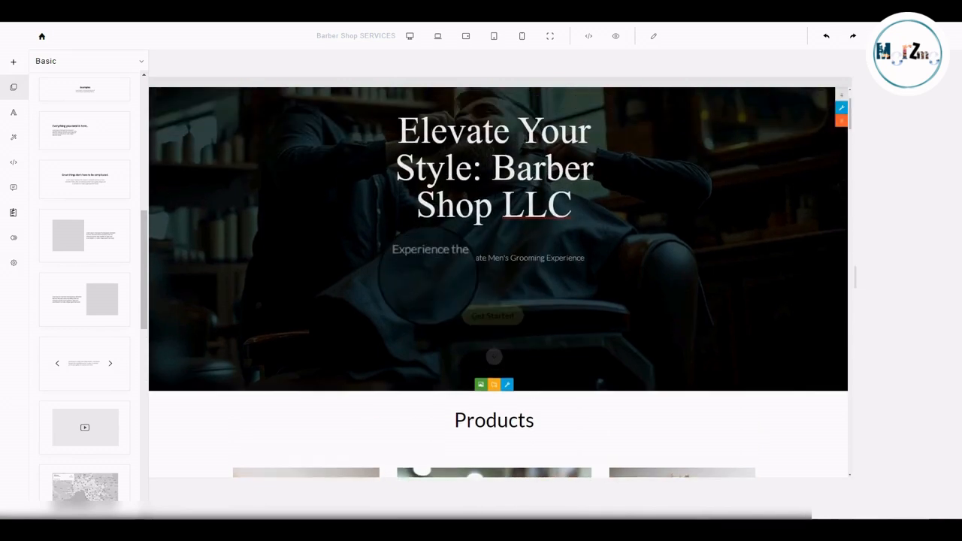
scroll(427, 276, "up", 1)
left_click_drag(80, 419, 494, 355)
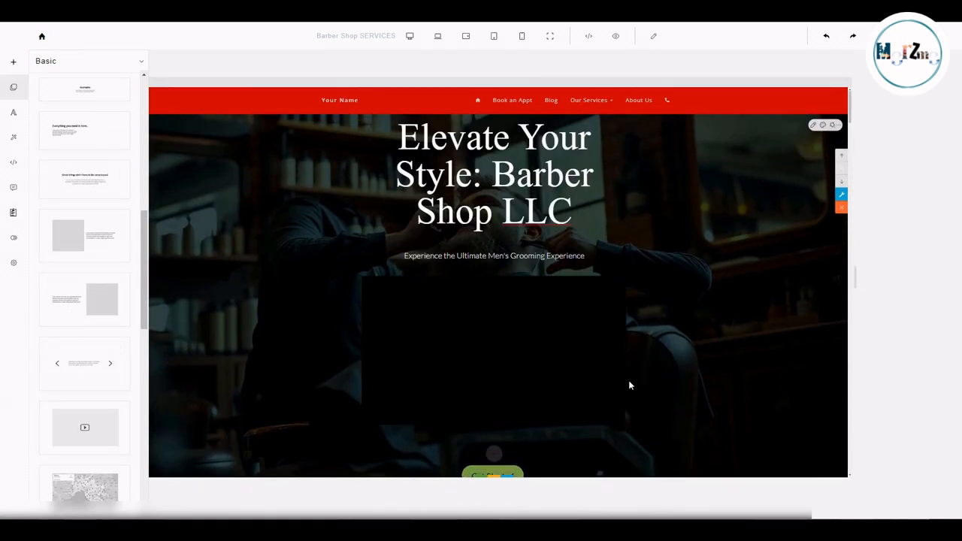
Examine the source setting of the embedded YouTube video in the hero section.
left_click(653, 36)
left_click(531, 327)
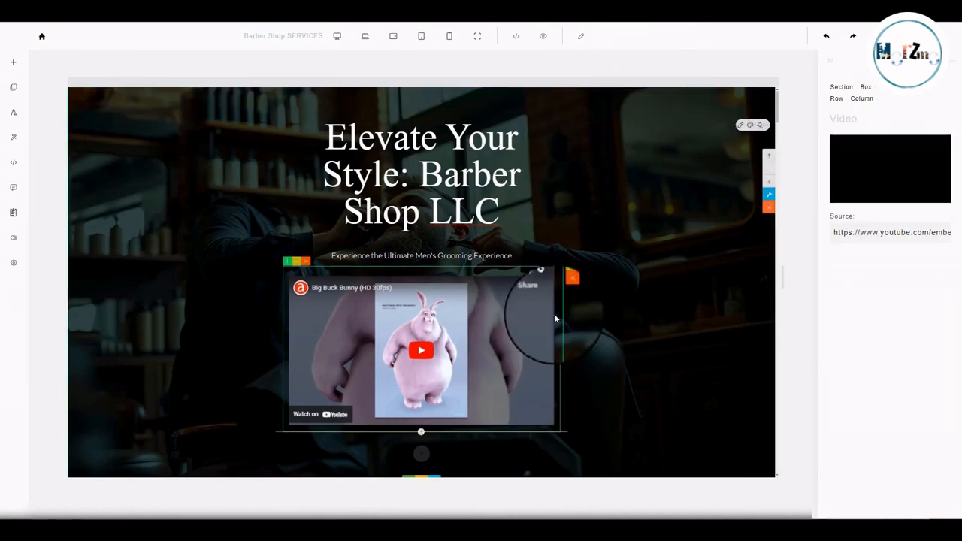
double_click(841, 216)
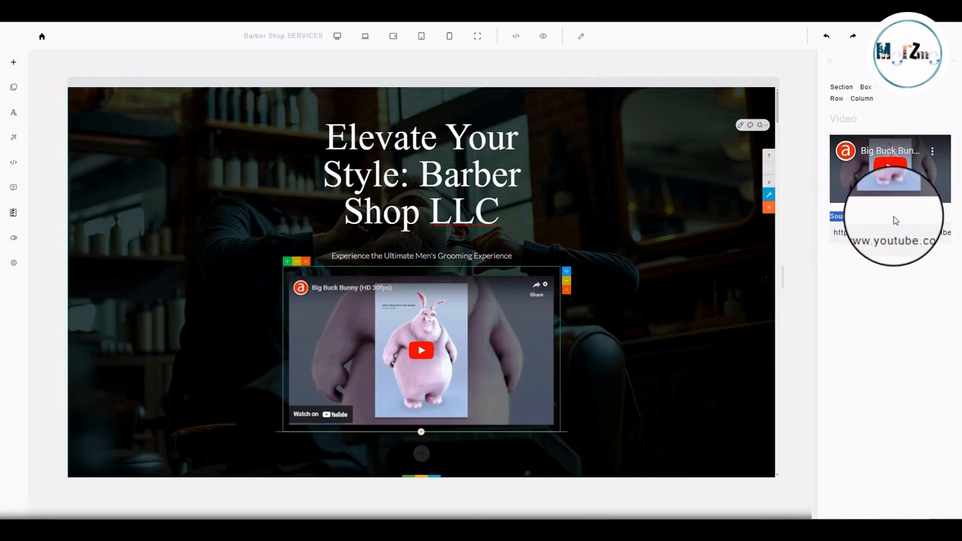
Try out an uploadable video block below the YouTube video, view its source options and remove the block.
left_click(15, 89)
scroll(65, 394, "down", 10)
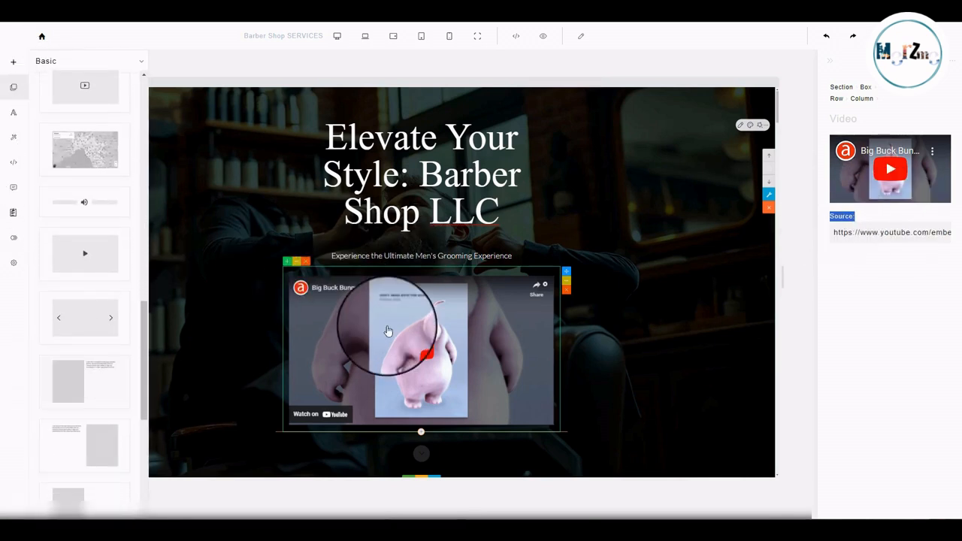
left_click_drag(70, 253, 398, 436)
scroll(446, 411, "down", 6)
left_click(401, 316)
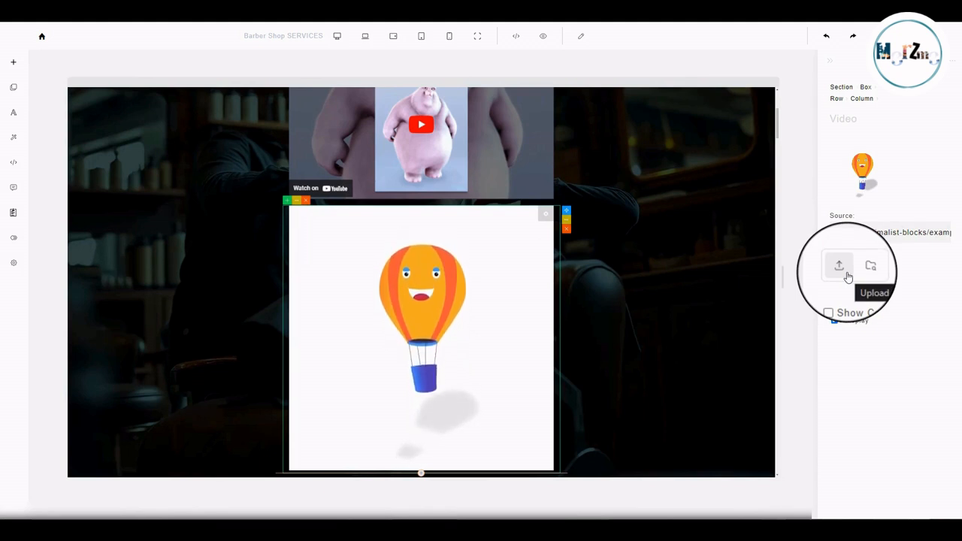
left_click(566, 229)
scroll(556, 271, "up", 2)
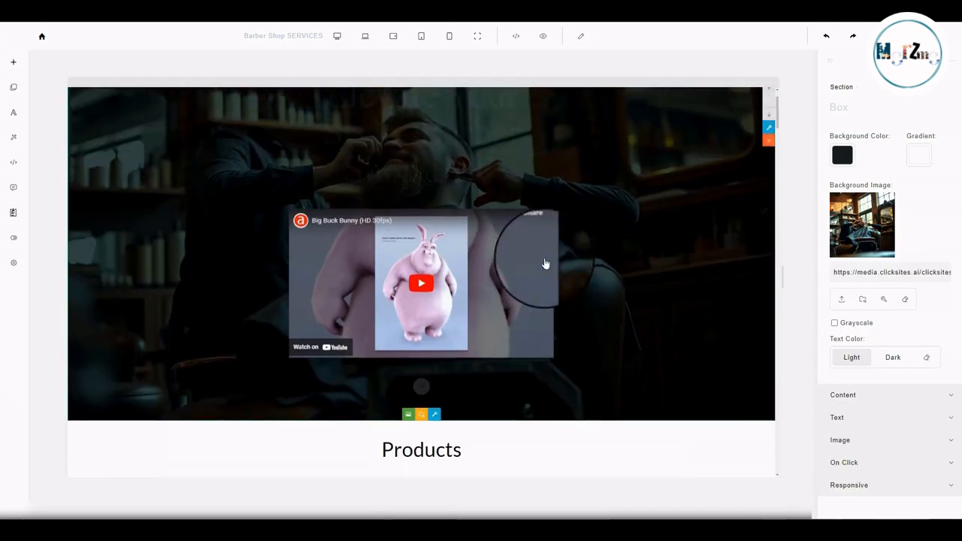
scroll(545, 264, "up", 1)
left_click(544, 347)
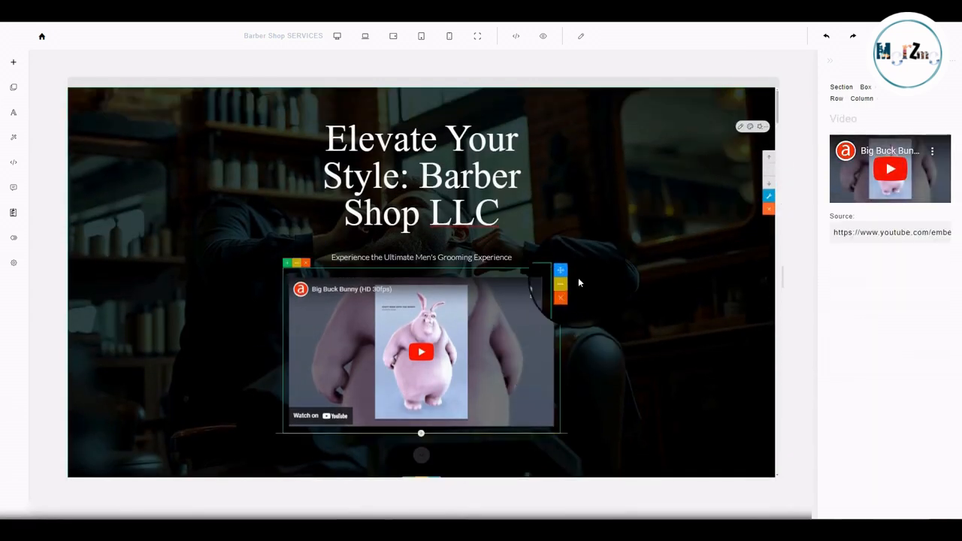
left_click(573, 340)
Select the Products section and set its background color to black.
scroll(526, 333, "down", 5)
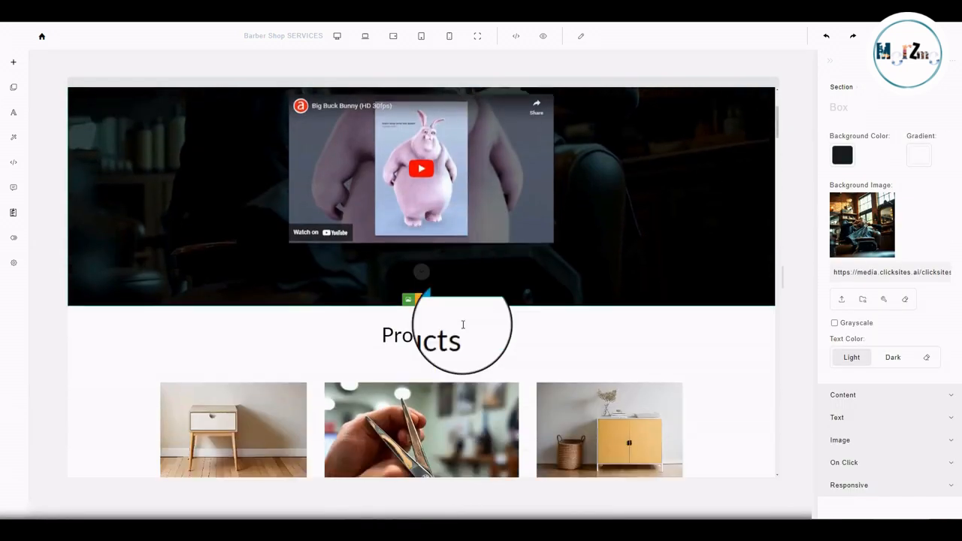
scroll(671, 286, "up", 2)
scroll(721, 270, "down", 1)
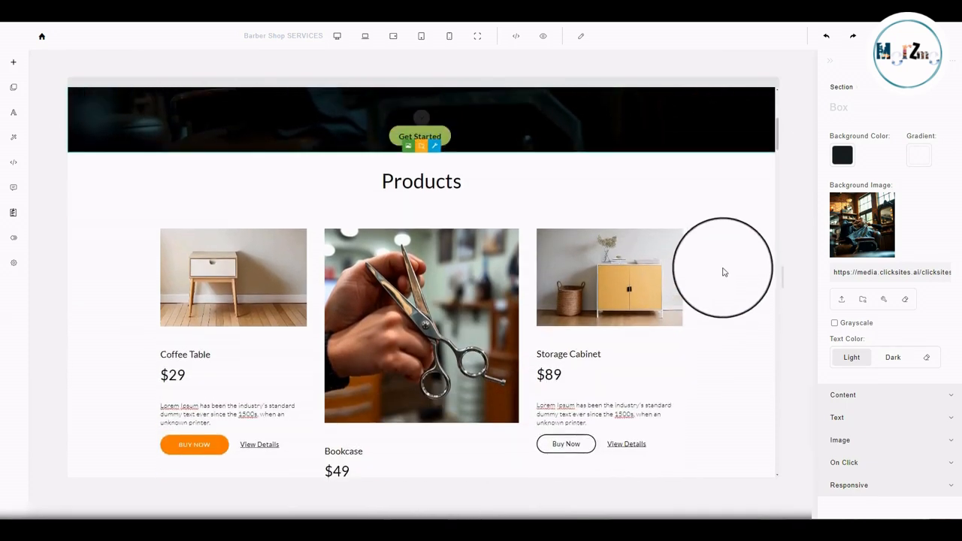
scroll(743, 313, "up", 2)
scroll(741, 246, "down", 1)
scroll(741, 246, "down", 1)
left_click(741, 247)
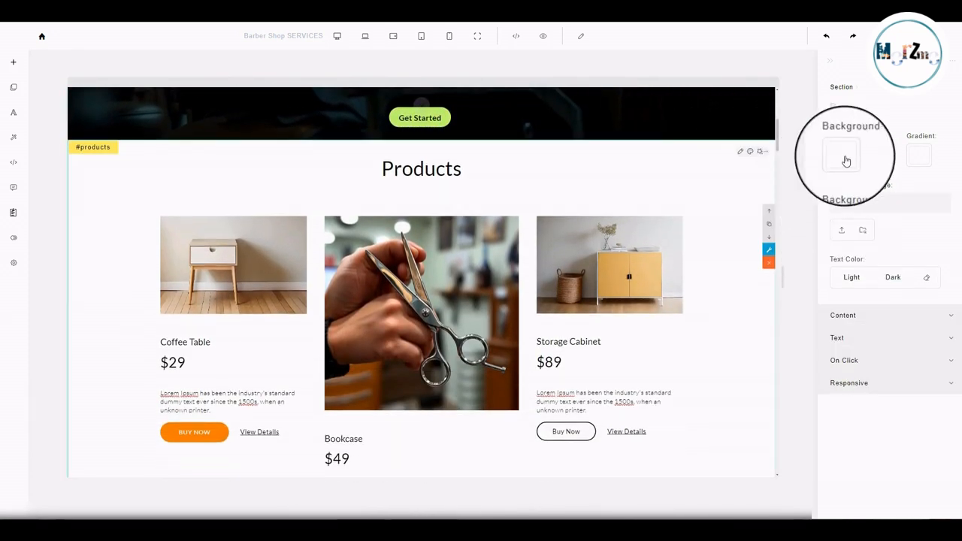
left_click(846, 160)
left_click_drag(868, 194, 810, 260)
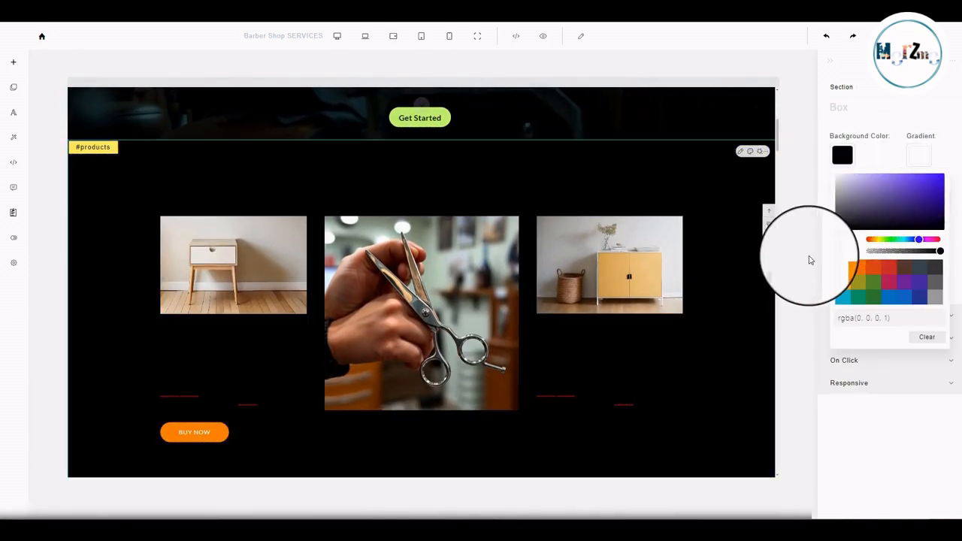
Try several preset swatches, including crimson and orange, as the Products section's background and return it to black.
left_click(919, 195)
left_click(908, 299)
left_click(905, 286)
left_click(888, 284)
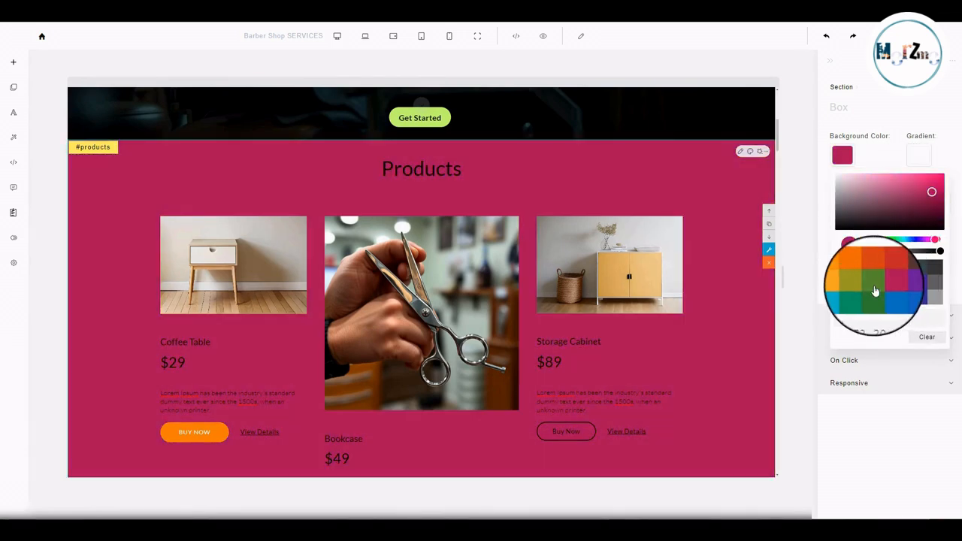
left_click(873, 284)
left_click(857, 296)
left_click(842, 267)
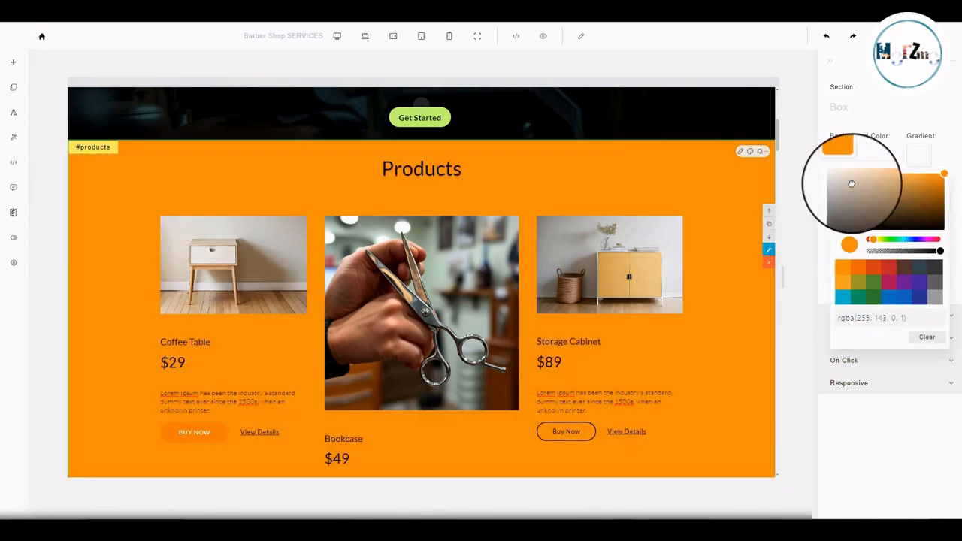
left_click_drag(851, 183, 834, 230)
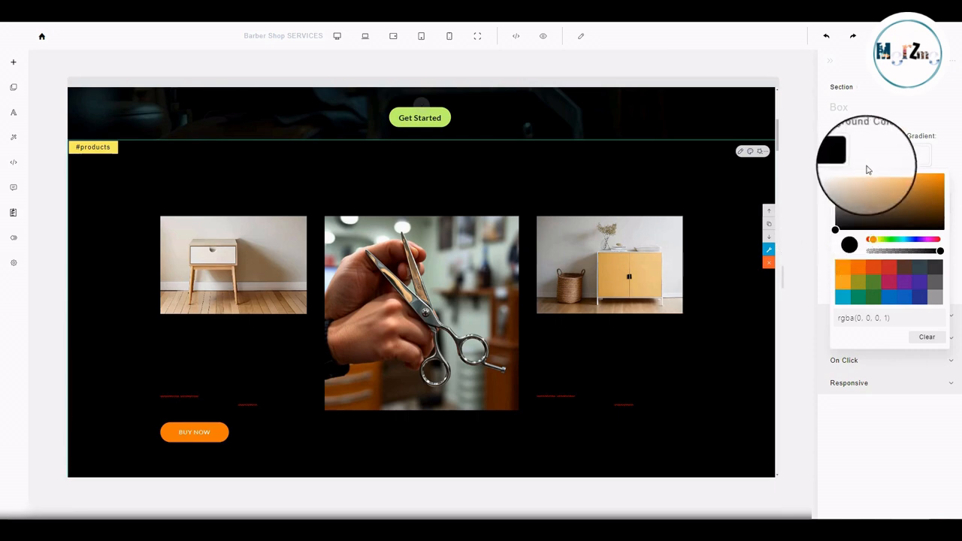
Try preset gradients, including the blue and green ones, as the background of the Products section.
left_click(916, 154)
left_click(918, 157)
left_click(867, 203)
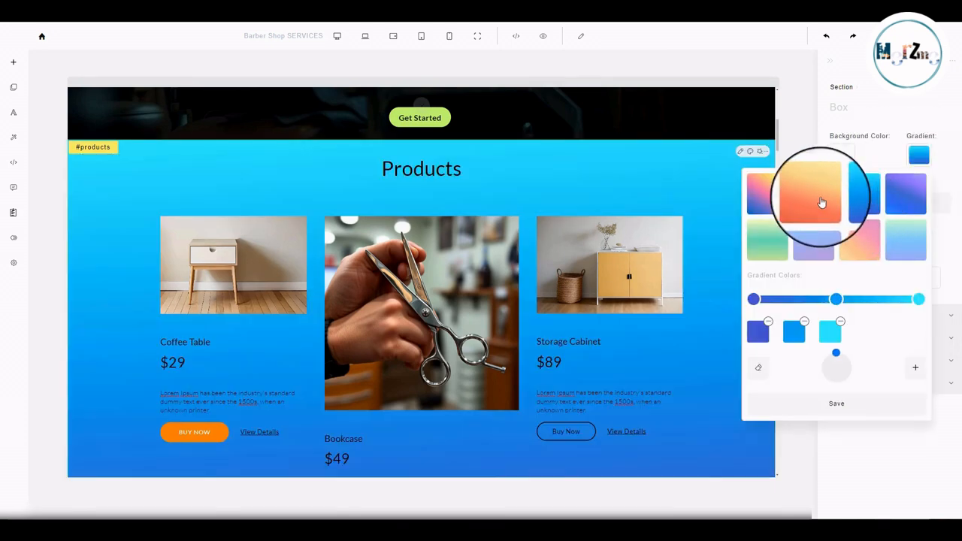
left_click(821, 203)
left_click(807, 246)
left_click(768, 234)
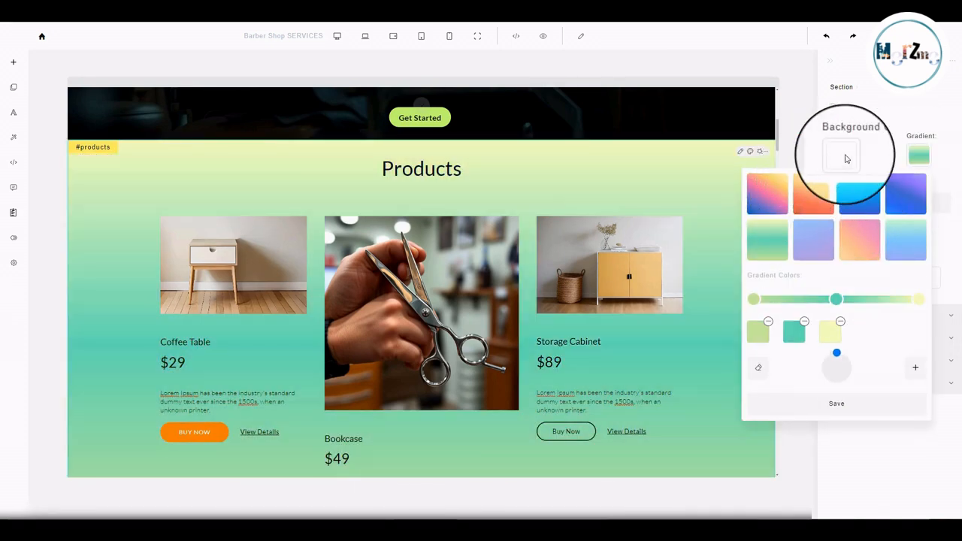
Replace the Products section's gradient with a solid black background color, rgba(0, 0, 0, 1).
left_click(846, 159)
left_click(844, 161)
left_click_drag(851, 183, 827, 241)
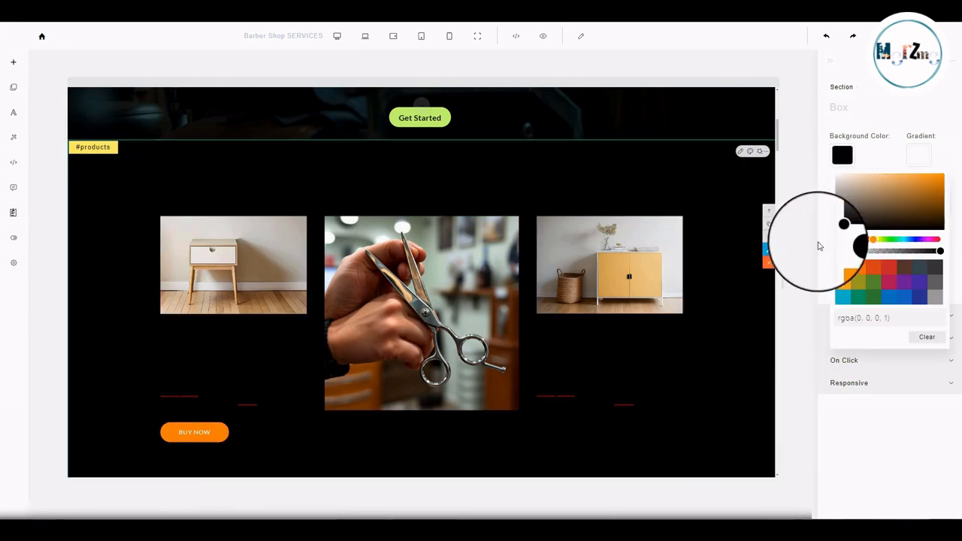
left_click(860, 162)
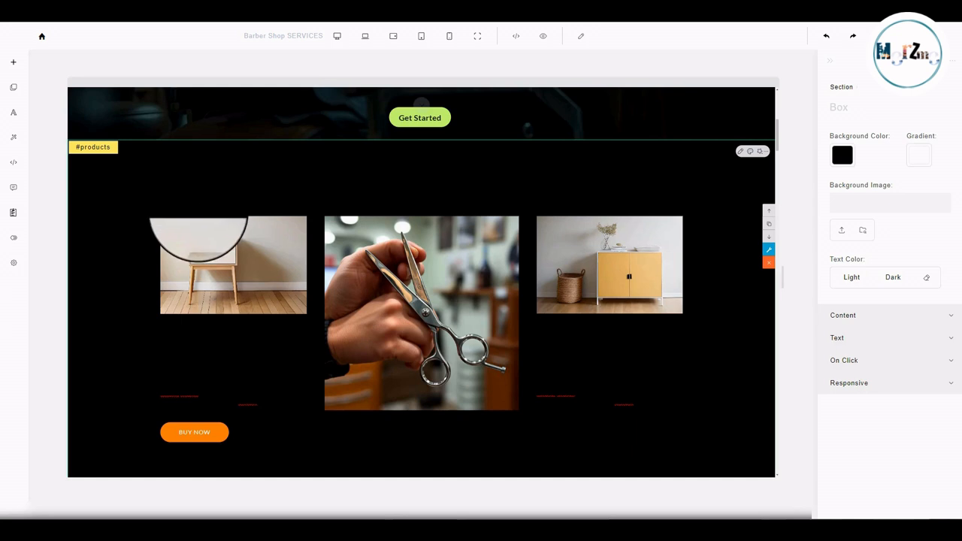
scroll(199, 214, "down", 2)
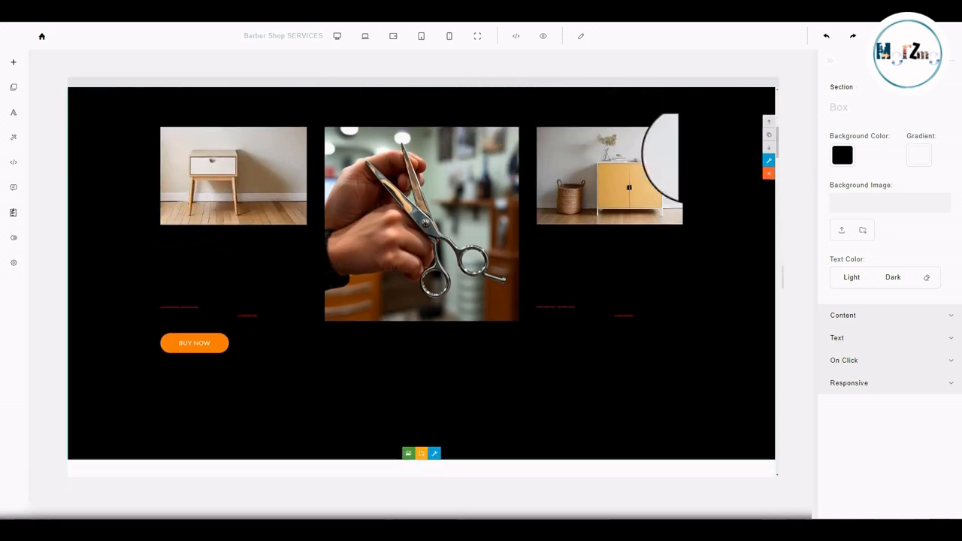
Try the Dark text color on the Products section and settle on Light.
left_click_drag(854, 260, 863, 287)
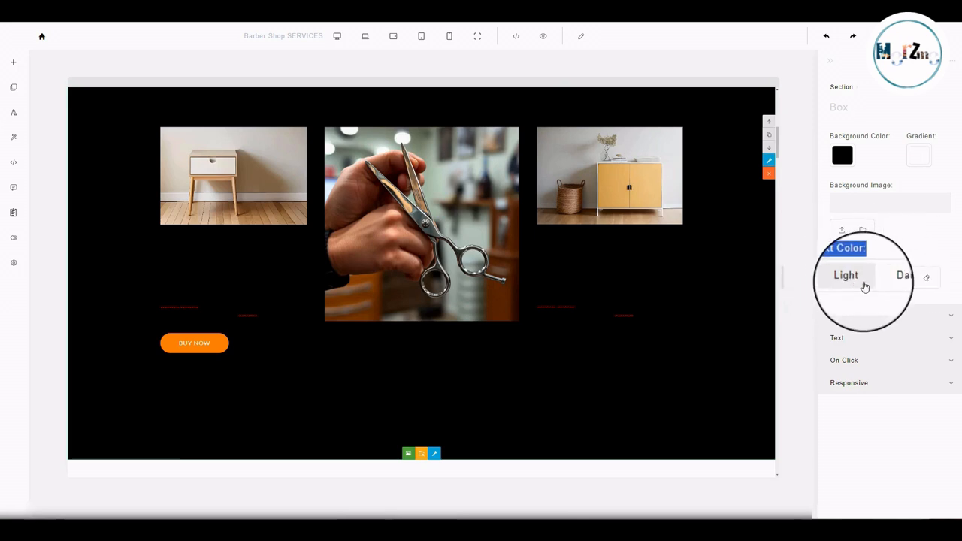
left_click(853, 278)
scroll(556, 184, "down", 2)
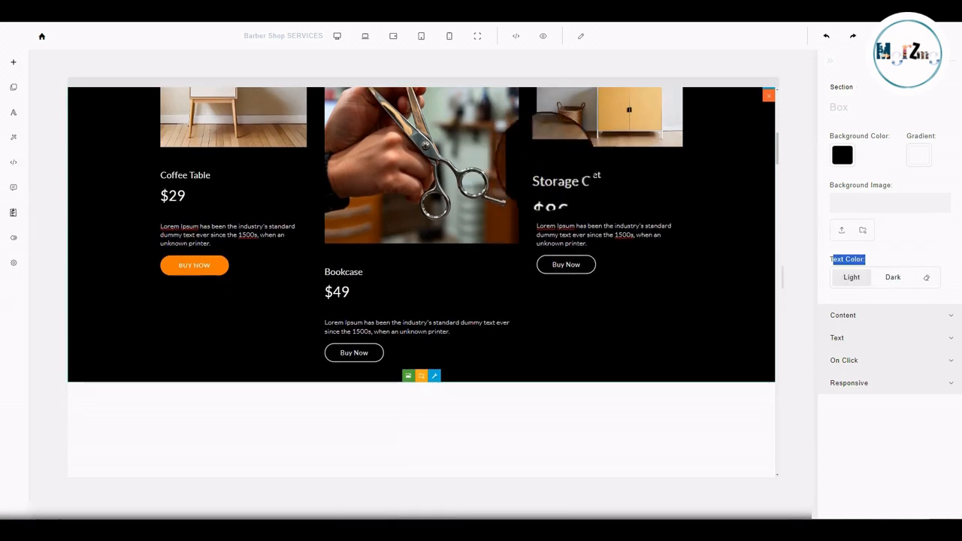
left_click(886, 277)
left_click(852, 282)
left_click(905, 283)
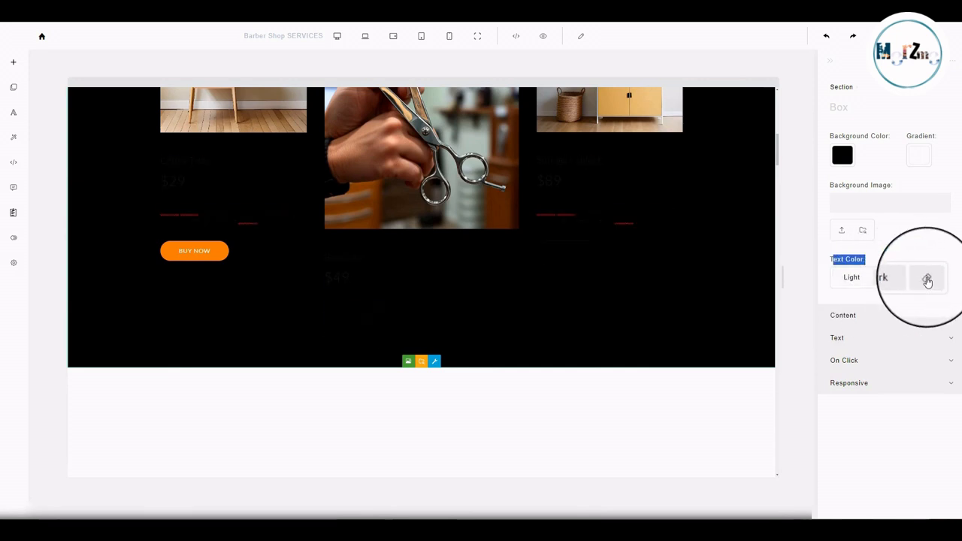
left_click(849, 277)
Examine the Products section's Content, Text and On Click options, including content size, position and default line spacing.
left_click(881, 317)
scroll(879, 318, "down", 2)
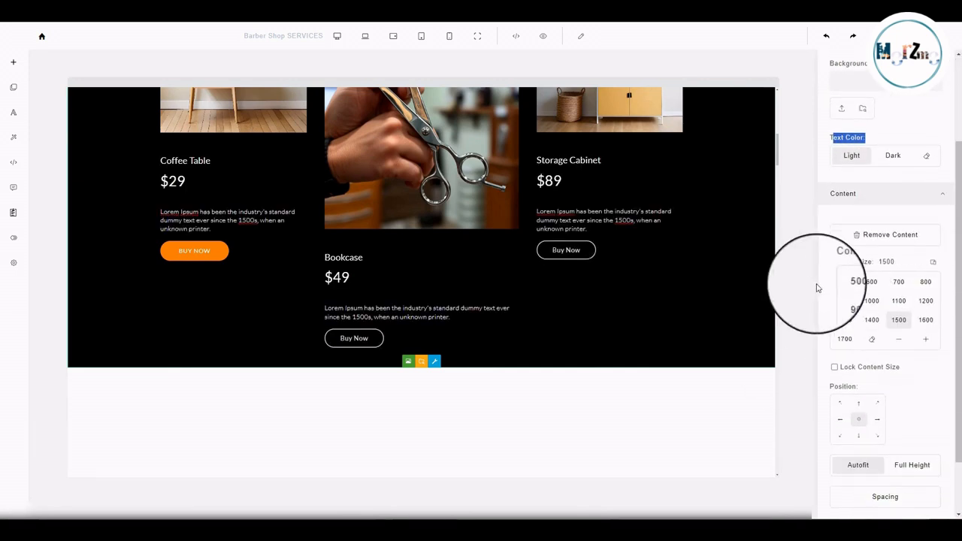
scroll(845, 322, "down", 1)
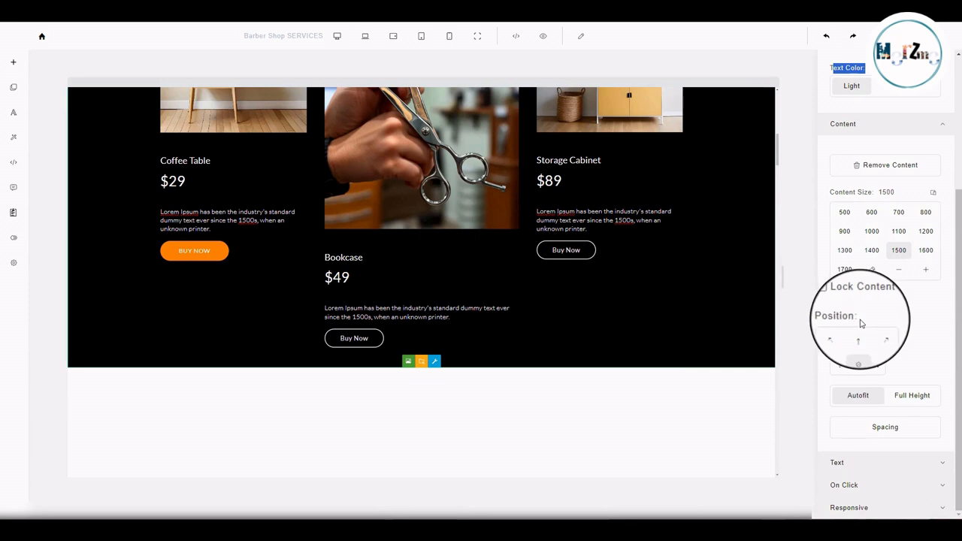
left_click(852, 459)
scroll(849, 331, "down", 4)
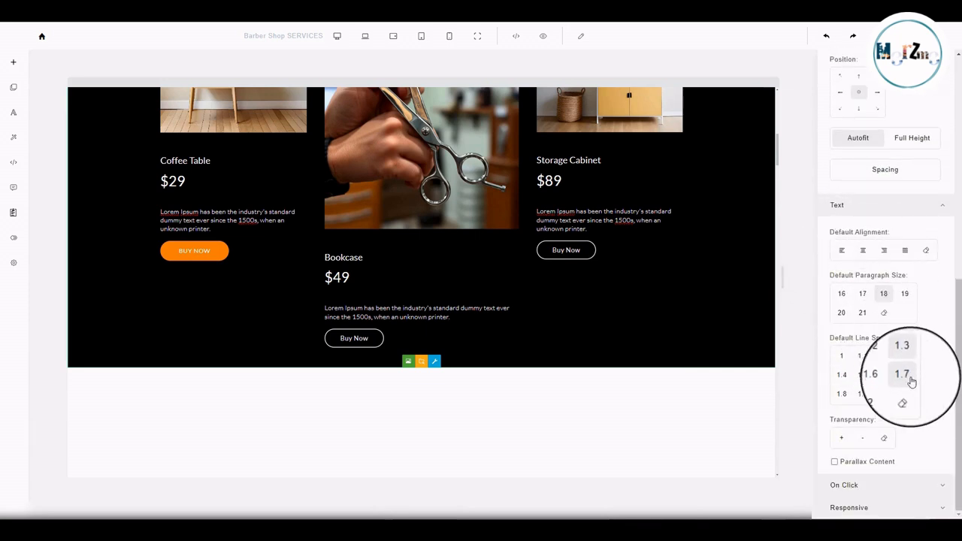
left_click(872, 492)
scroll(864, 353, "down", 2)
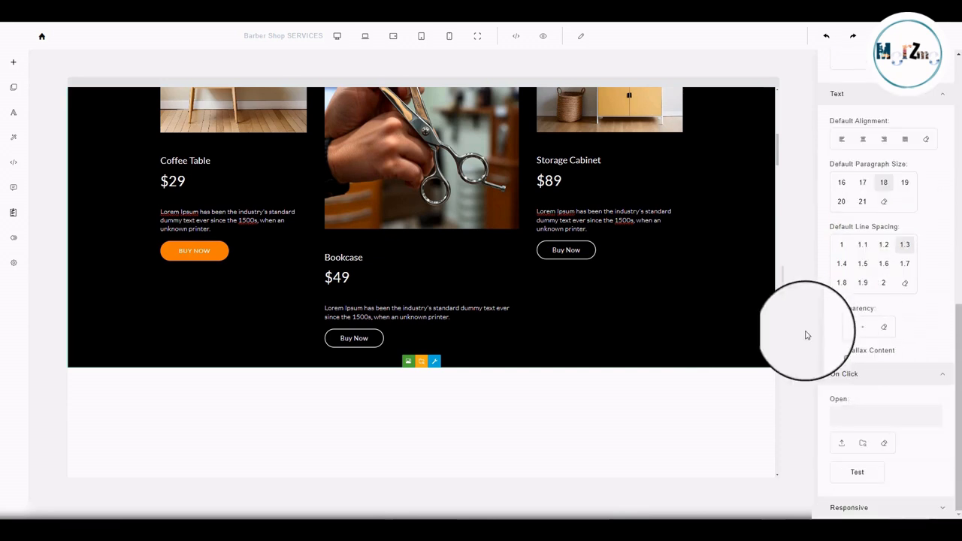
scroll(450, 160, "down", 1)
View the settings of the scissors image and the product text, and close the settings panel.
left_click(450, 160)
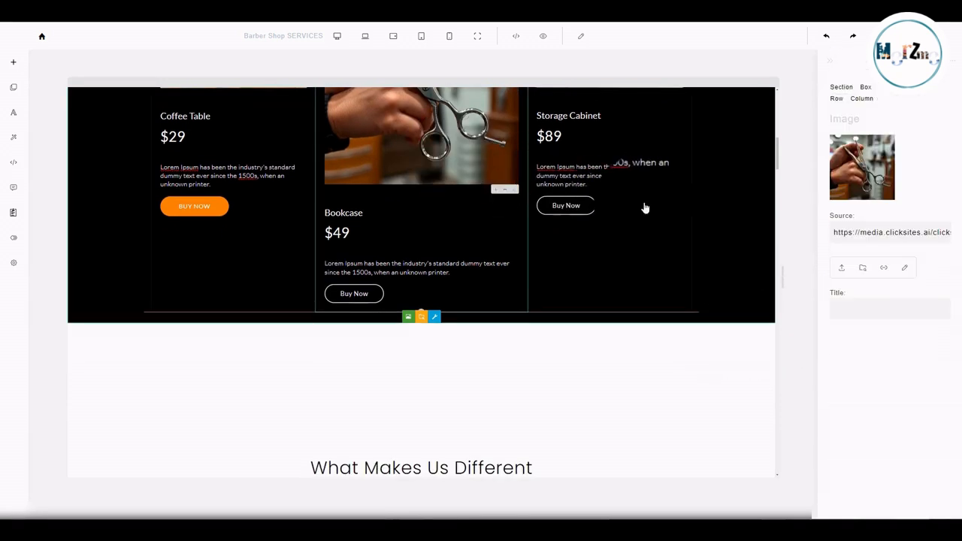
left_click(485, 237)
left_click(664, 294)
scroll(714, 292, "down", 4)
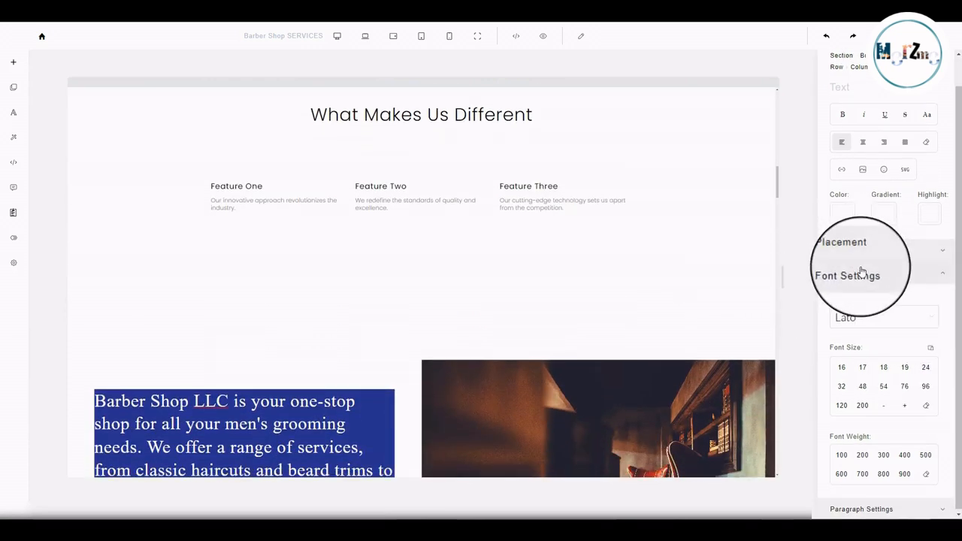
left_click(830, 62)
Review the page from the hero video through the Products and What Makes Us Different sections to the armchair photo.
scroll(751, 225, "up", 5)
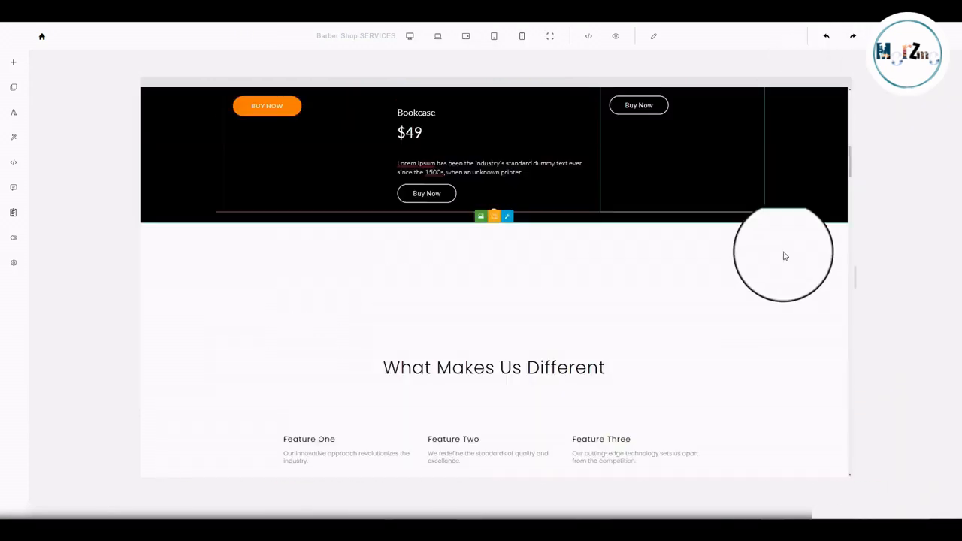
scroll(703, 281, "up", 1)
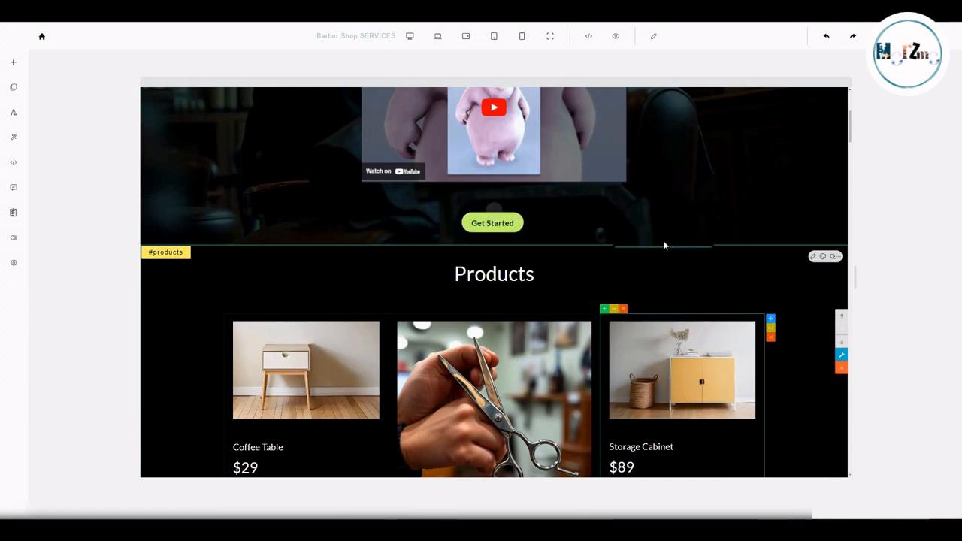
scroll(665, 242, "down", 3)
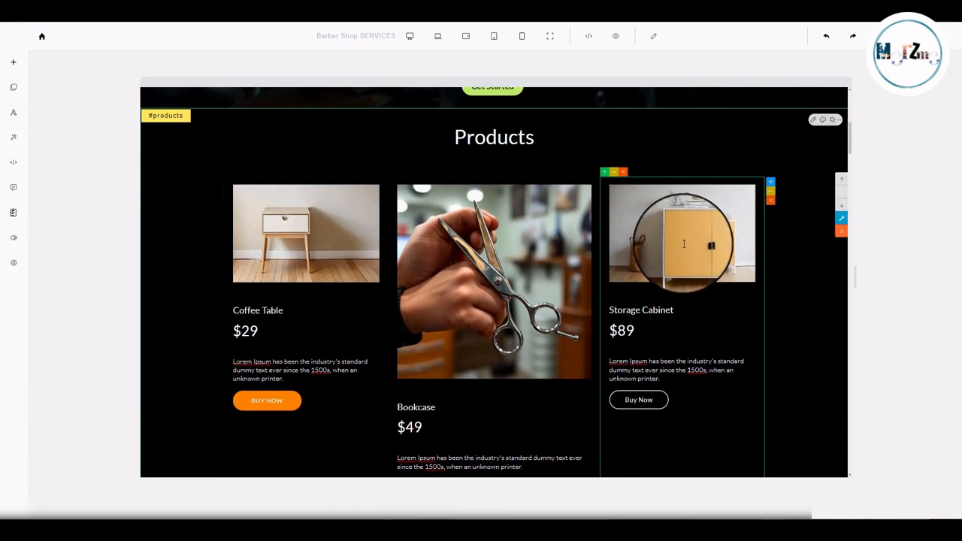
scroll(737, 296, "up", 1)
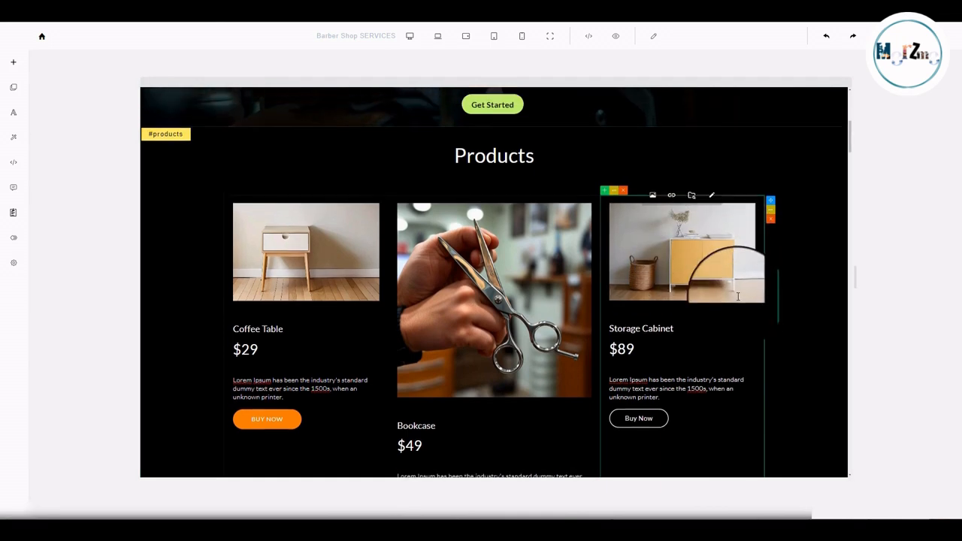
scroll(737, 297, "up", 7)
scroll(745, 296, "down", 15)
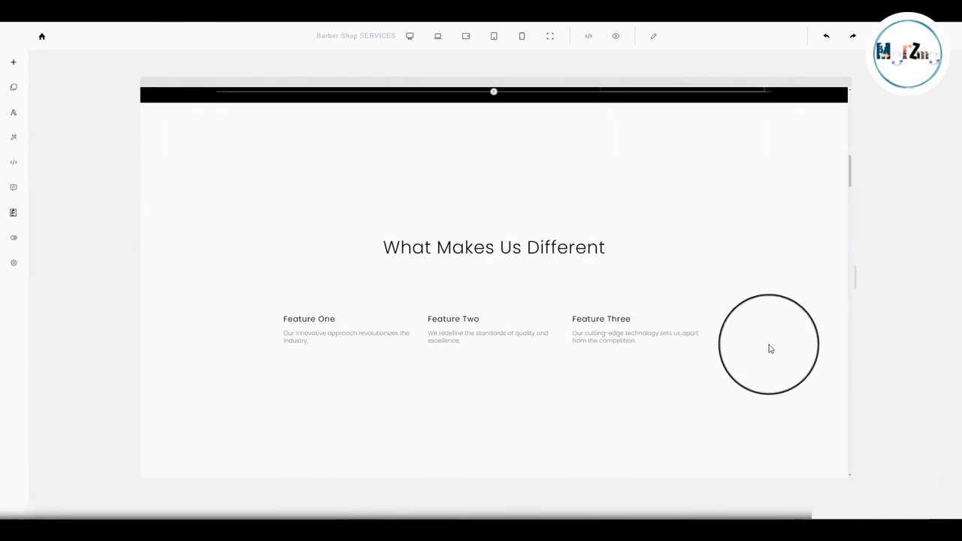
scroll(769, 348, "up", 10)
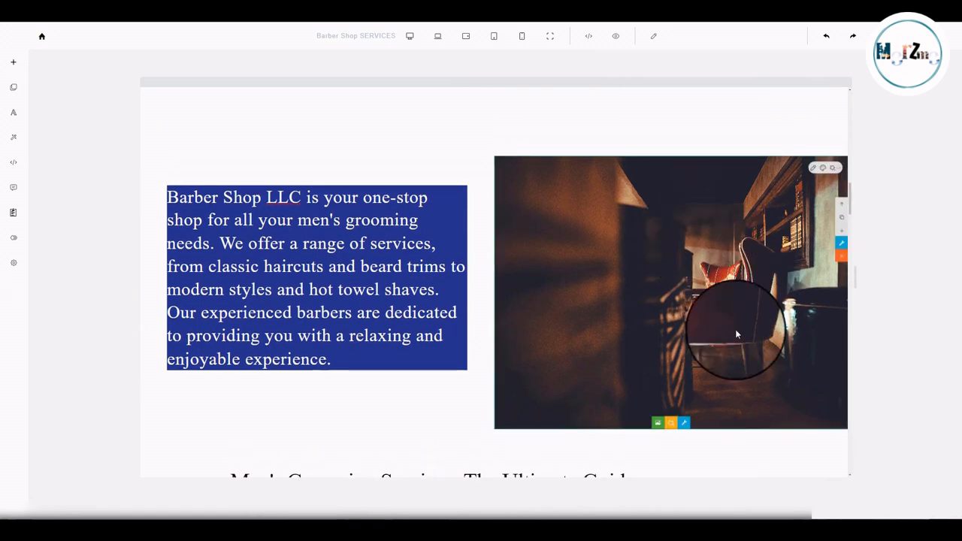
Open the settings of the armchair photo box and expand its Image options to examine the quick effects.
left_click(653, 39)
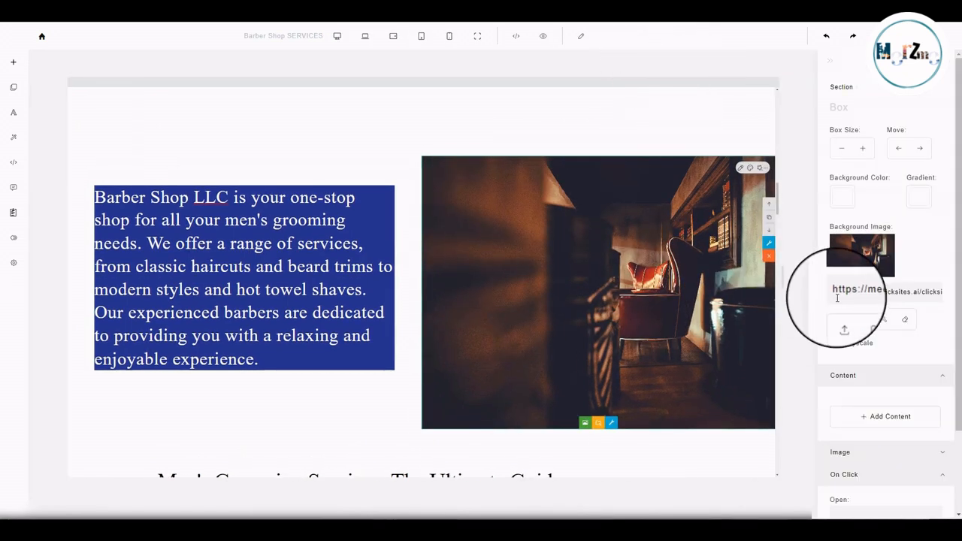
scroll(849, 338, "down", 5)
scroll(864, 338, "up", 3)
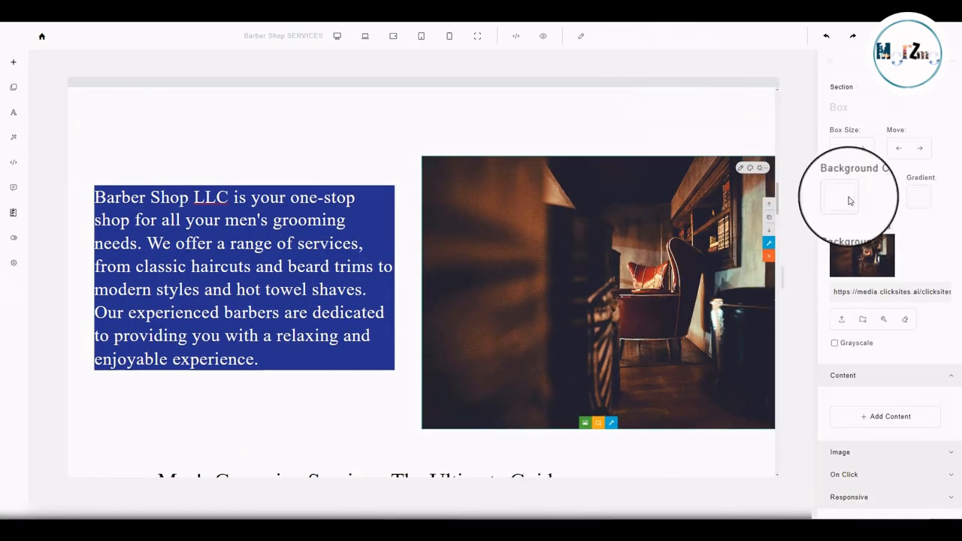
left_click(854, 453)
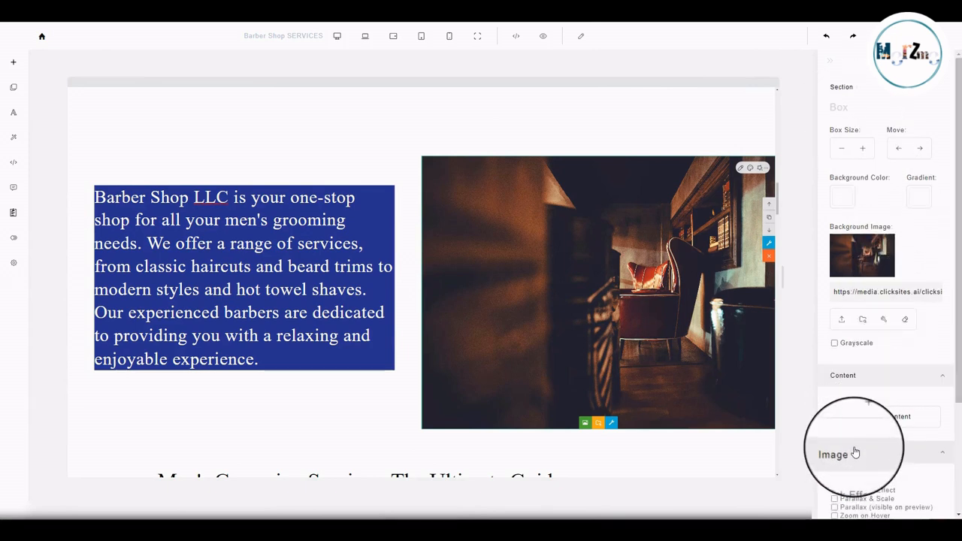
scroll(834, 331, "down", 2)
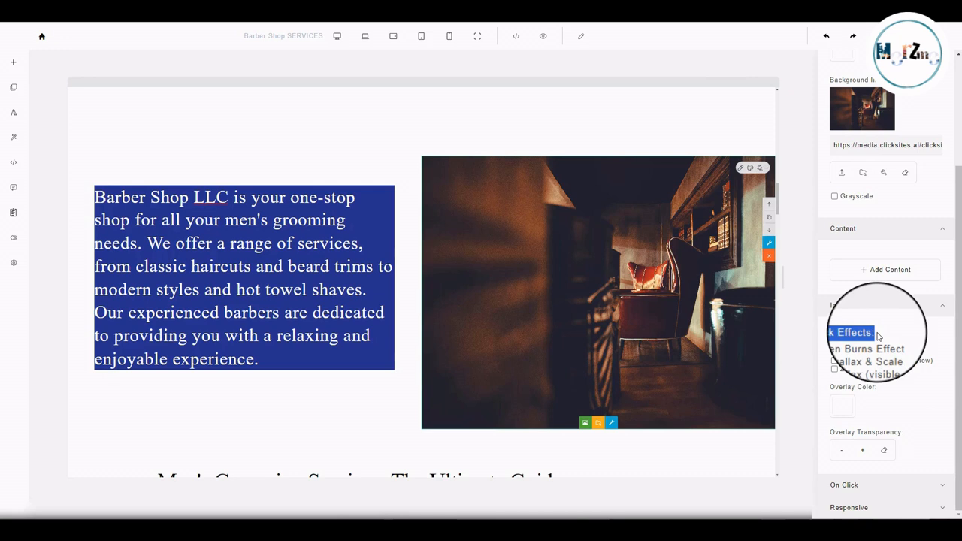
Open the Live Preview and bring the armchair photo into view in it.
left_click(13, 264)
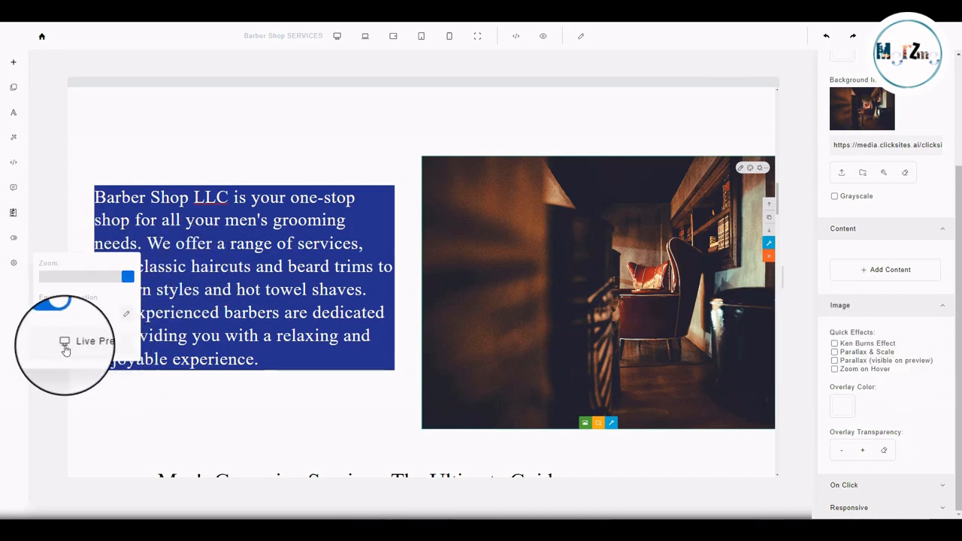
left_click(96, 350)
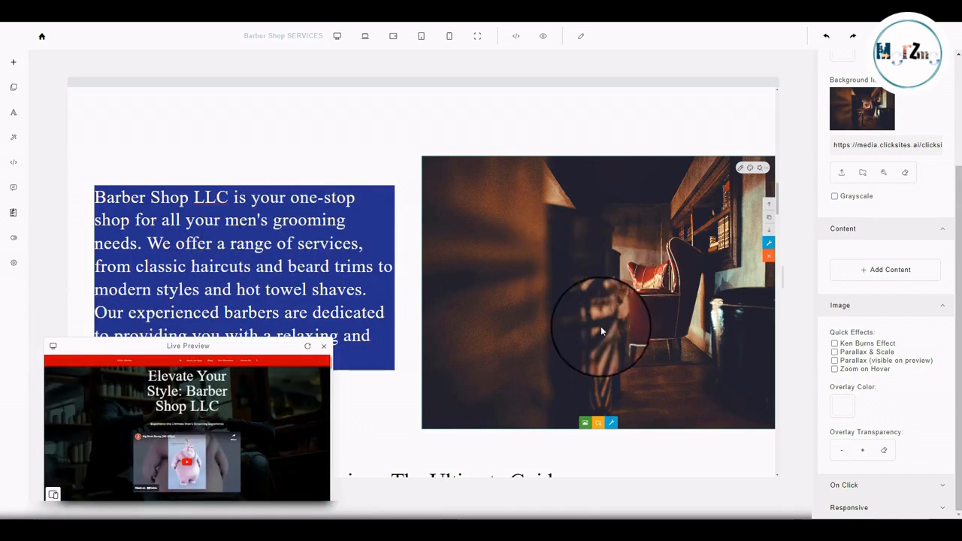
scroll(604, 353, "down", 3)
scroll(556, 340, "up", 4)
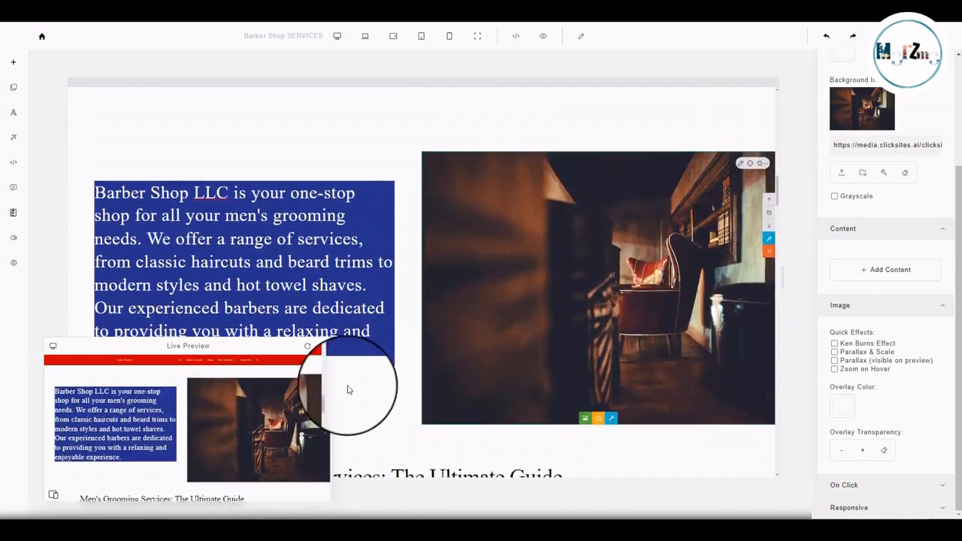
scroll(530, 308, "down", 1)
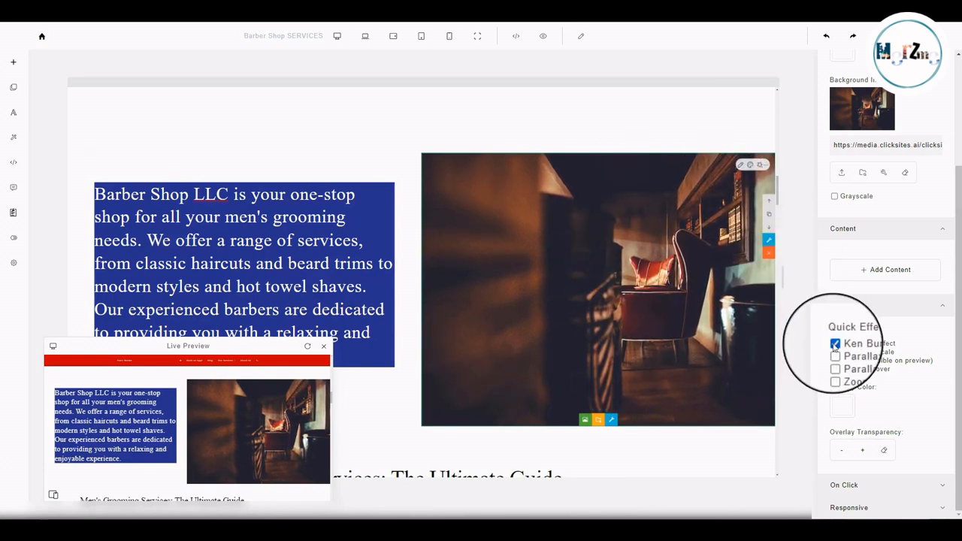
Try the Ken Burns Effect and the Parallax & Scale effect on the armchair photo, checking how it moves while scrolling.
left_click(834, 344)
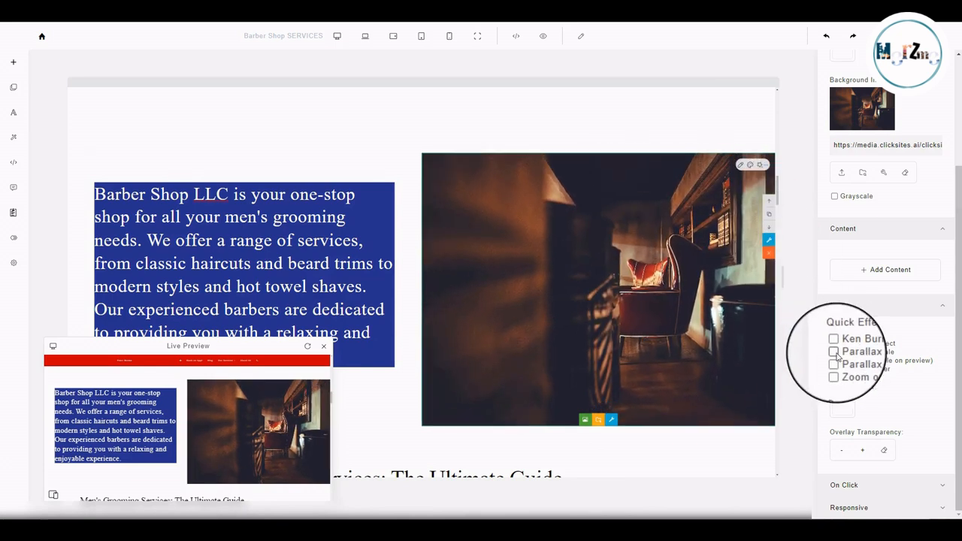
left_click(834, 351)
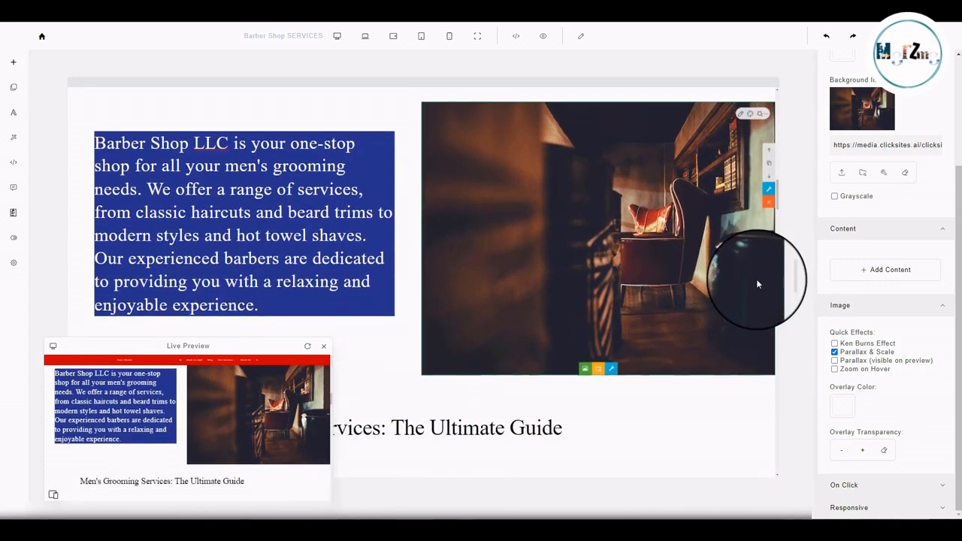
scroll(756, 279, "down", 2)
scroll(756, 279, "up", 3)
scroll(756, 279, "down", 2)
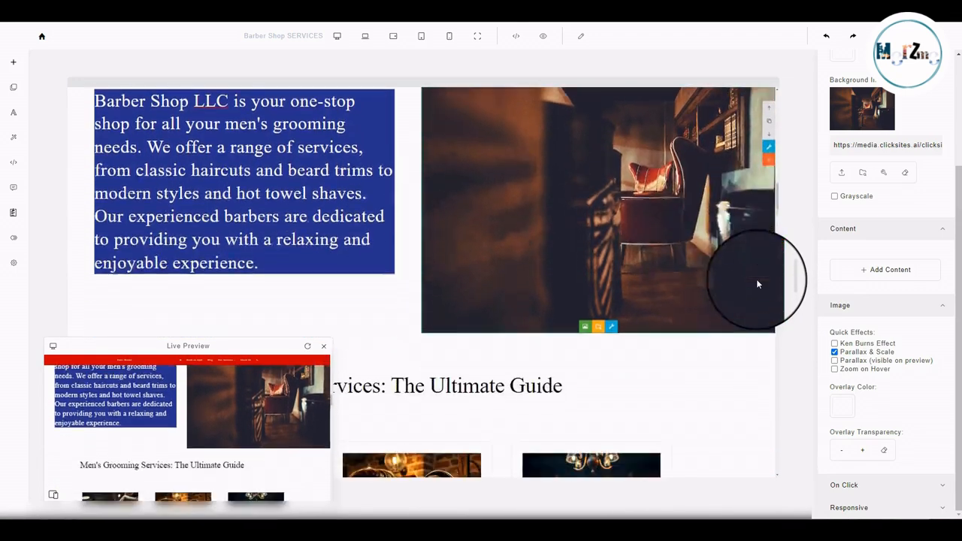
scroll(757, 283, "down", 1)
scroll(756, 283, "up", 5)
scroll(756, 284, "down", 3)
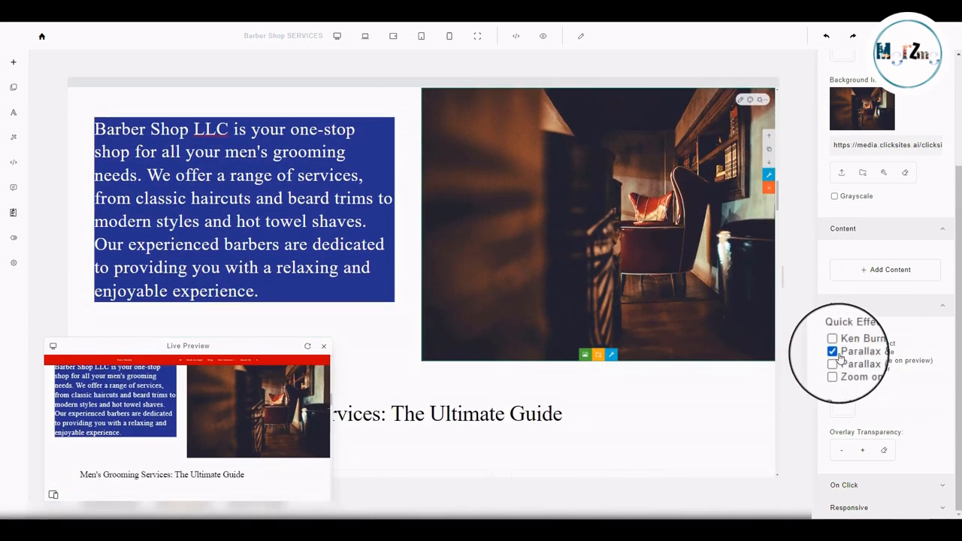
Try the Parallax (visible on preview) effect on the armchair photo and check it in the Live Preview.
left_click(837, 355)
scroll(703, 287, "up", 3)
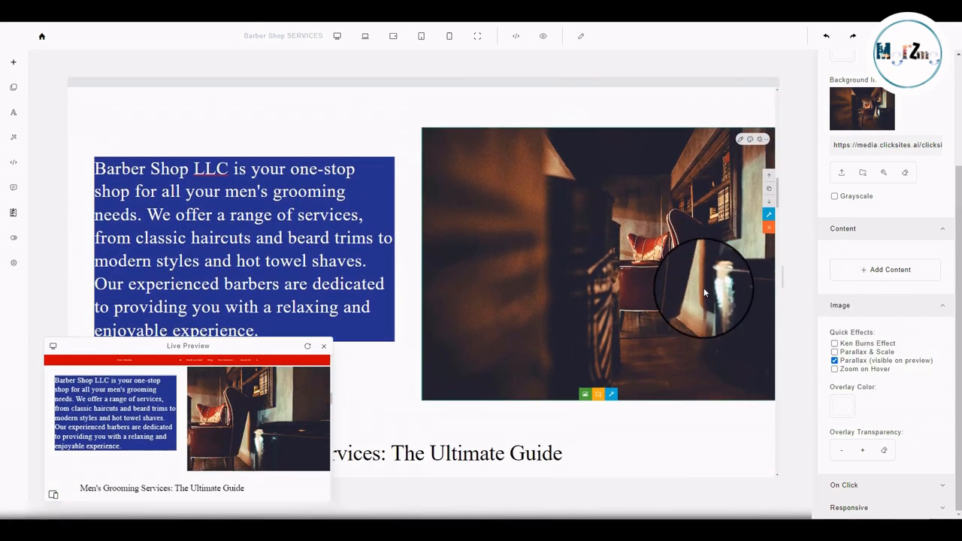
scroll(703, 286, "down", 1)
scroll(703, 282, "down", 3)
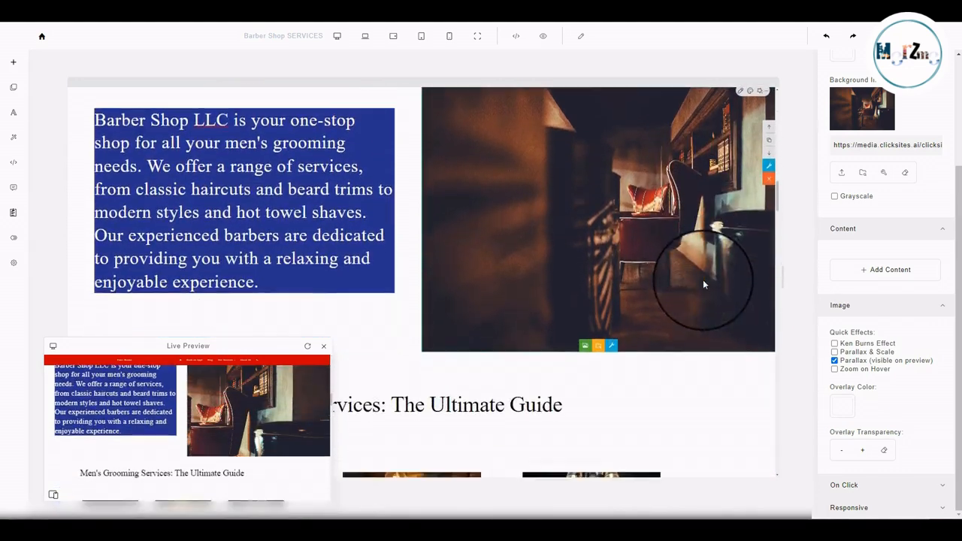
scroll(706, 270, "up", 5)
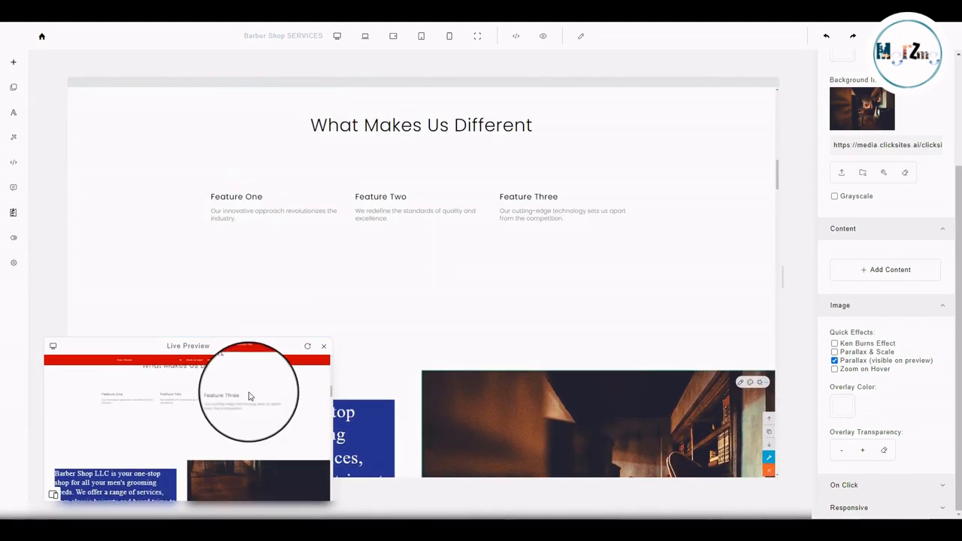
scroll(253, 386, "down", 3)
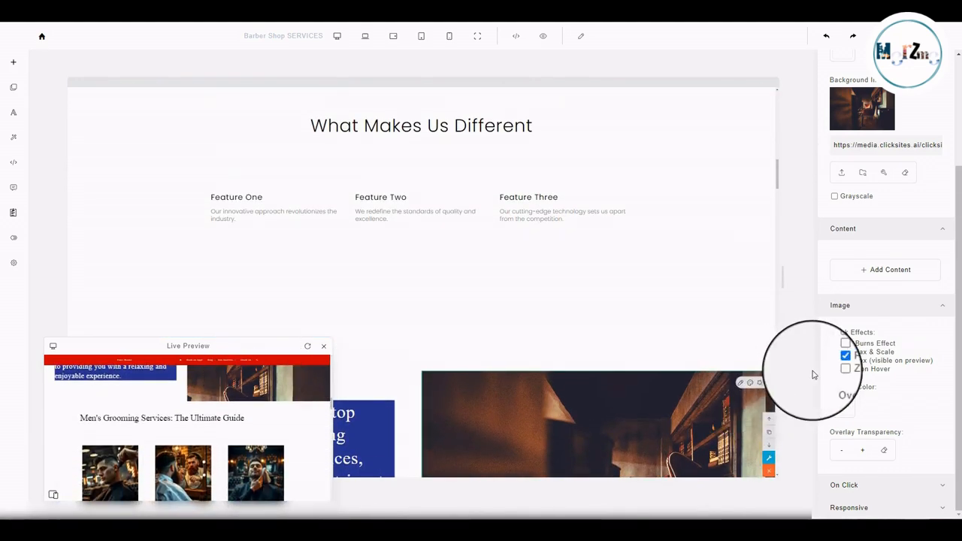
Switch the armchair photo's quick effect to Zoom on Hover and check it on the page.
left_click(834, 369)
scroll(616, 263, "down", 4)
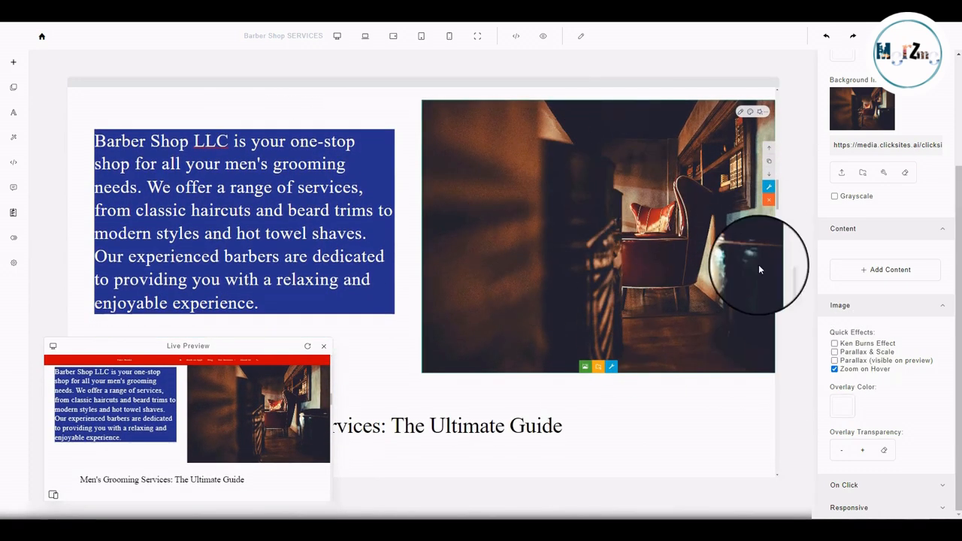
scroll(601, 240, "up", 2)
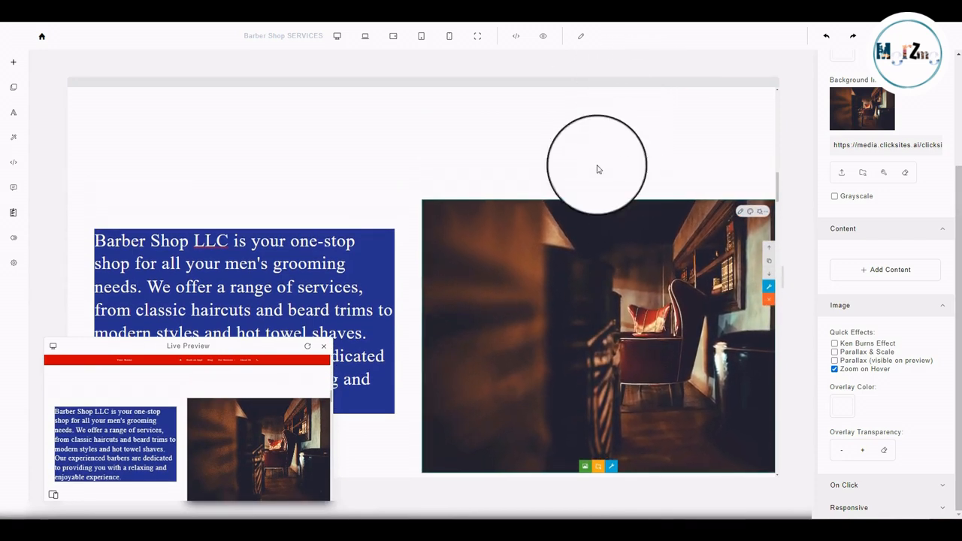
Try several overlay colors on the armchair photo and settle on orange, rgba(255, 143, 0, 1).
left_click(843, 407)
left_click(919, 321)
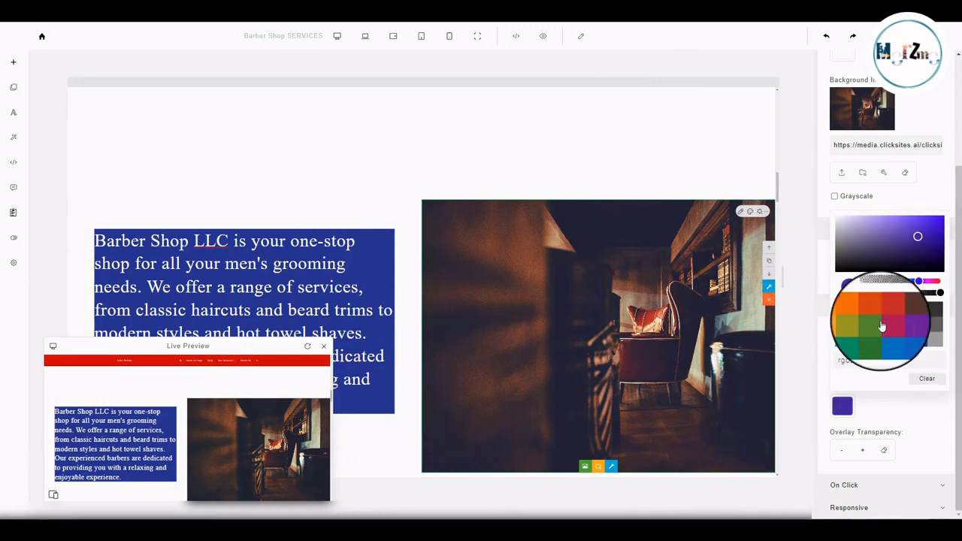
left_click(853, 321)
left_click(840, 311)
left_click(839, 270)
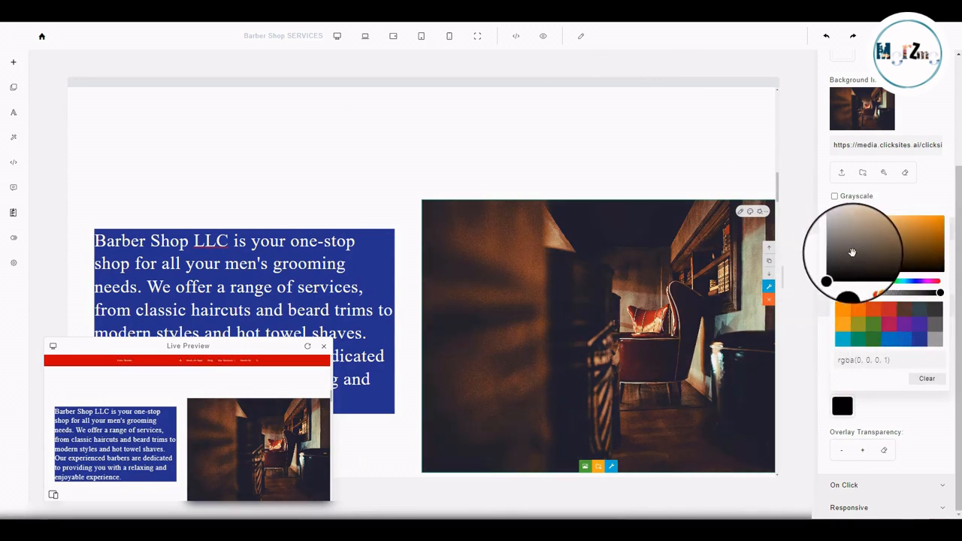
left_click(943, 220)
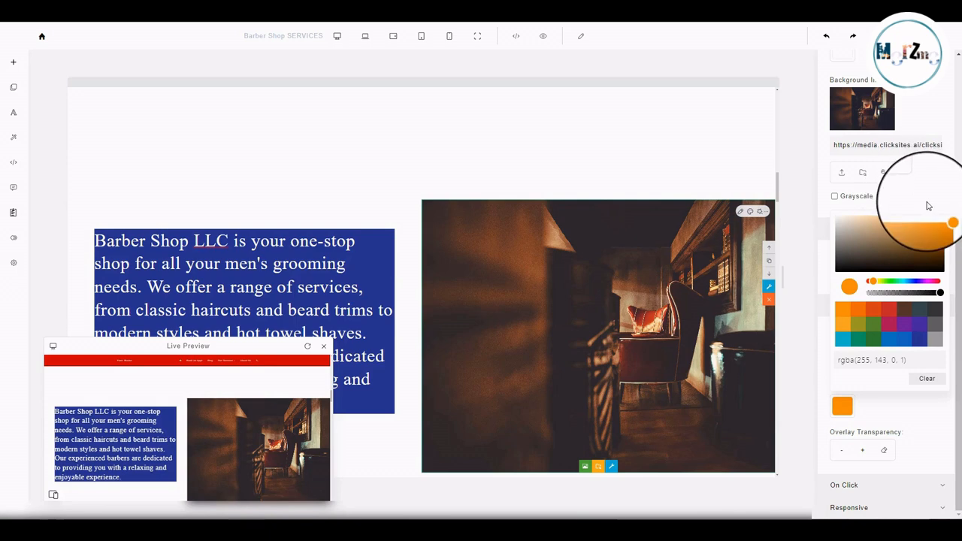
left_click(928, 206)
left_click(860, 310)
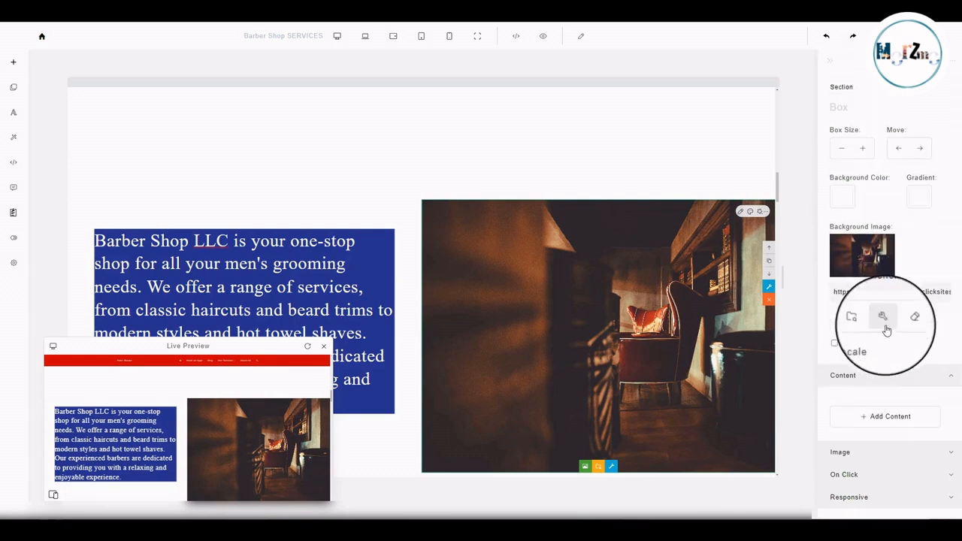
Examine the armchair box's On Click and Responsive settings.
left_click(869, 482)
scroll(882, 435, "down", 2)
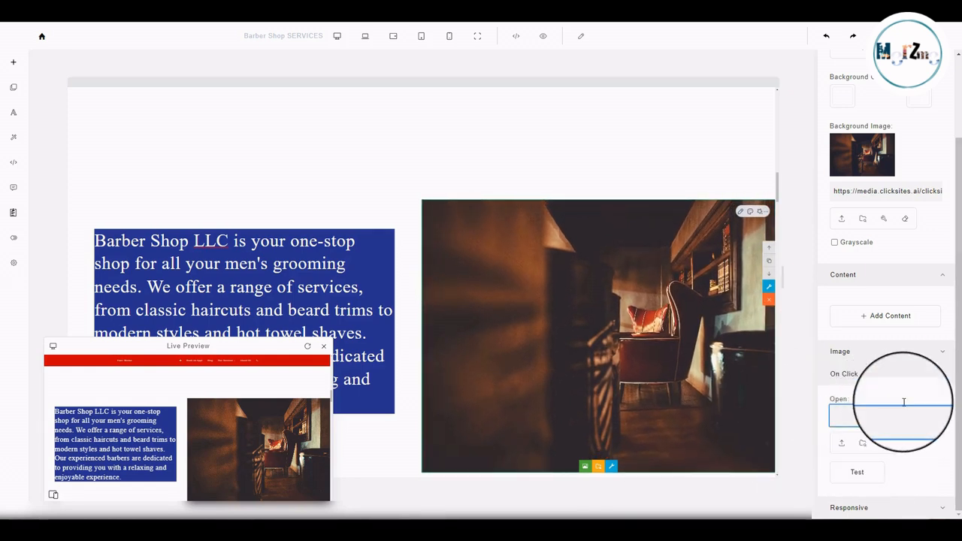
left_click(863, 379)
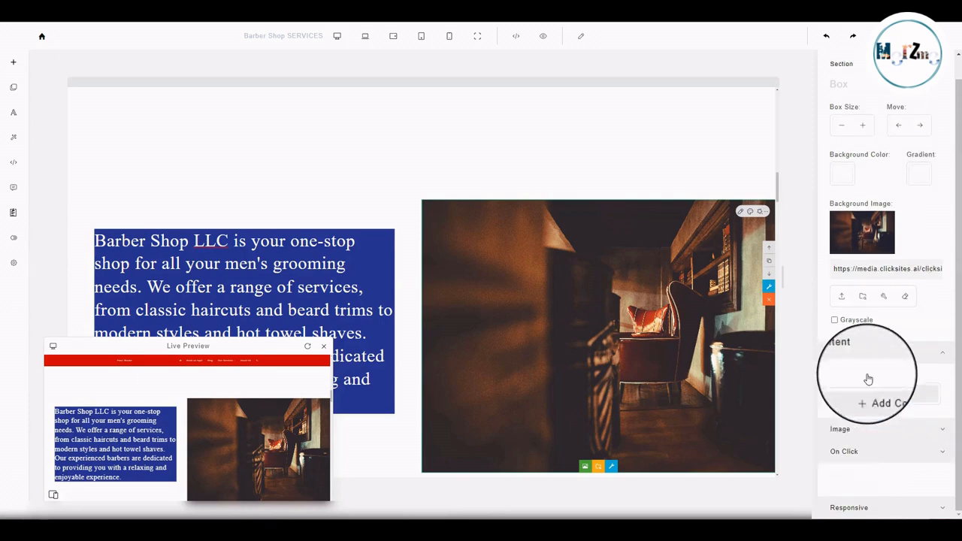
left_click(918, 498)
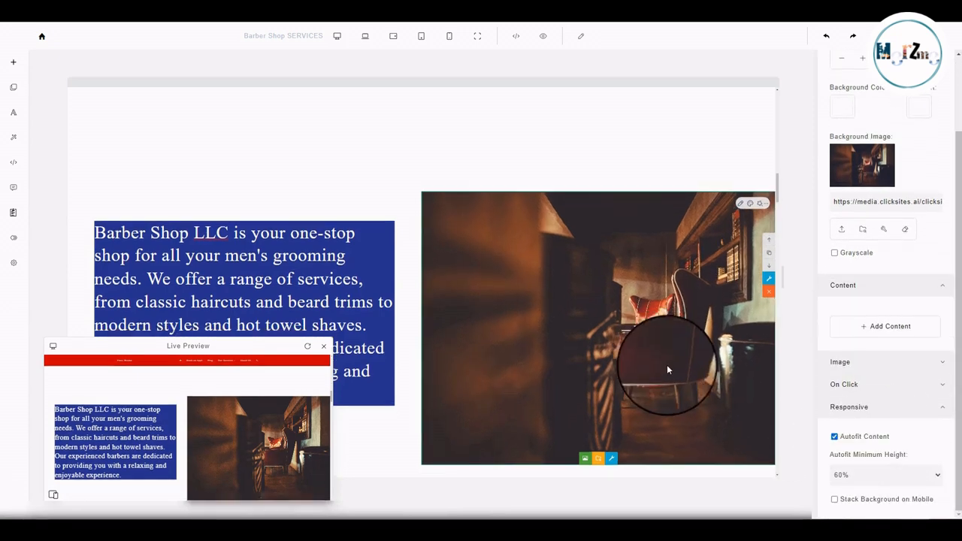
Close the armchair box's settings and the Live Preview at the Men's Grooming Services section.
scroll(666, 368, "down", 3)
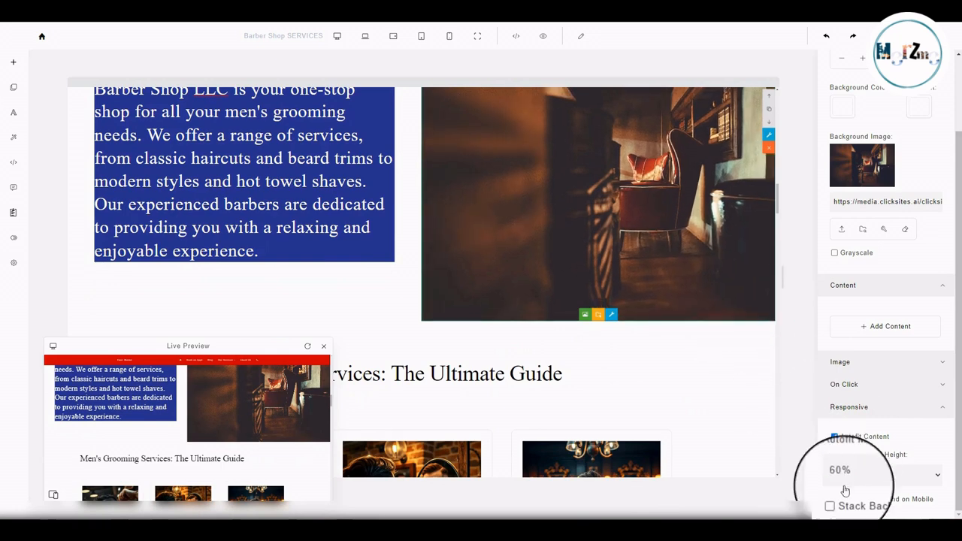
scroll(571, 383, "down", 3)
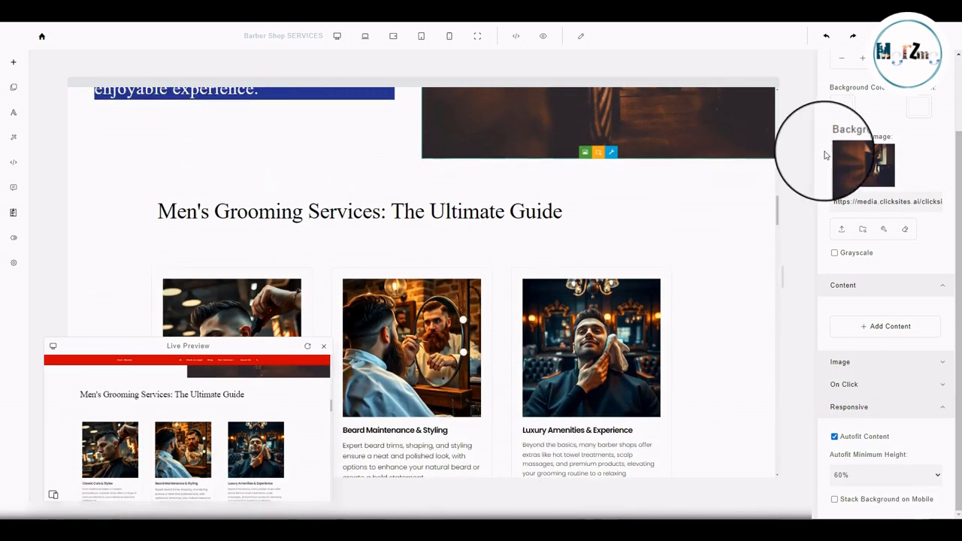
scroll(921, 178, "up", 2)
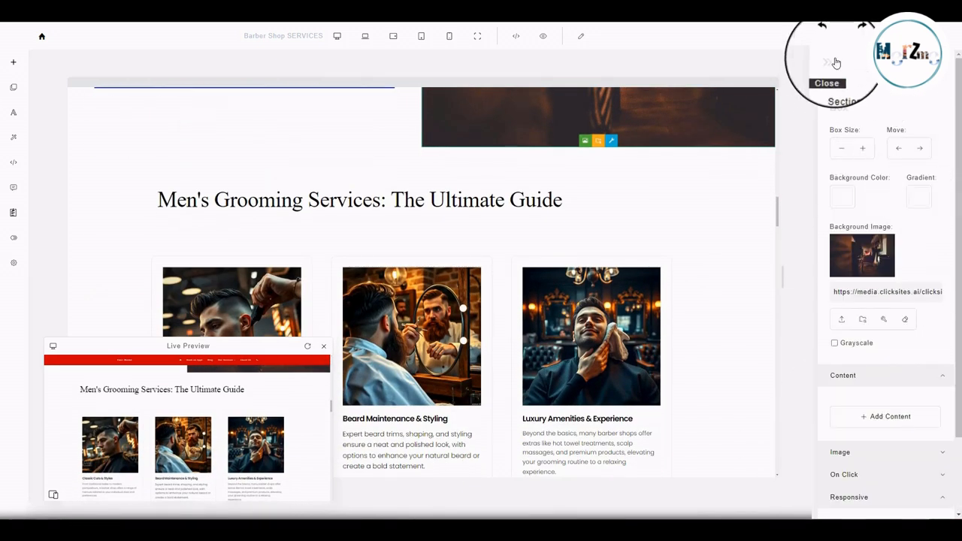
left_click(835, 63)
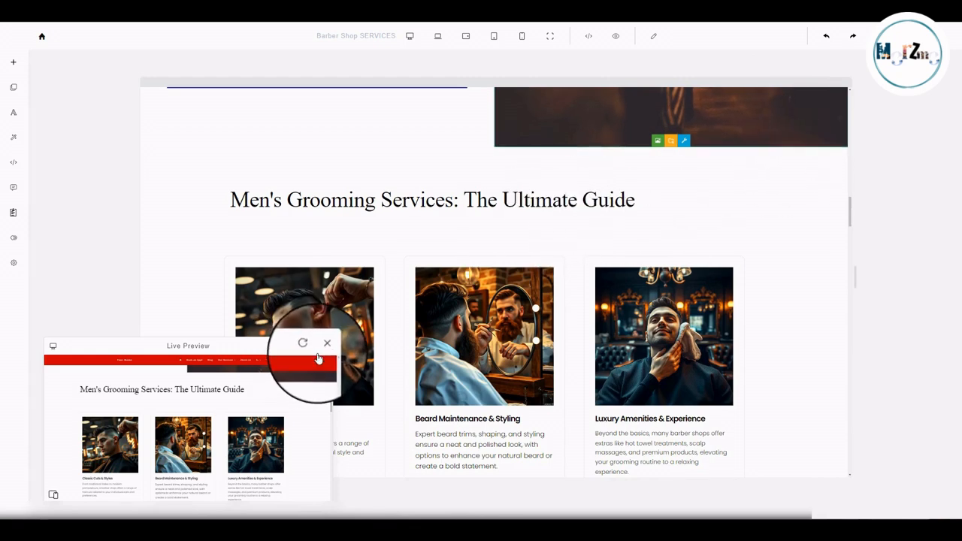
left_click(324, 349)
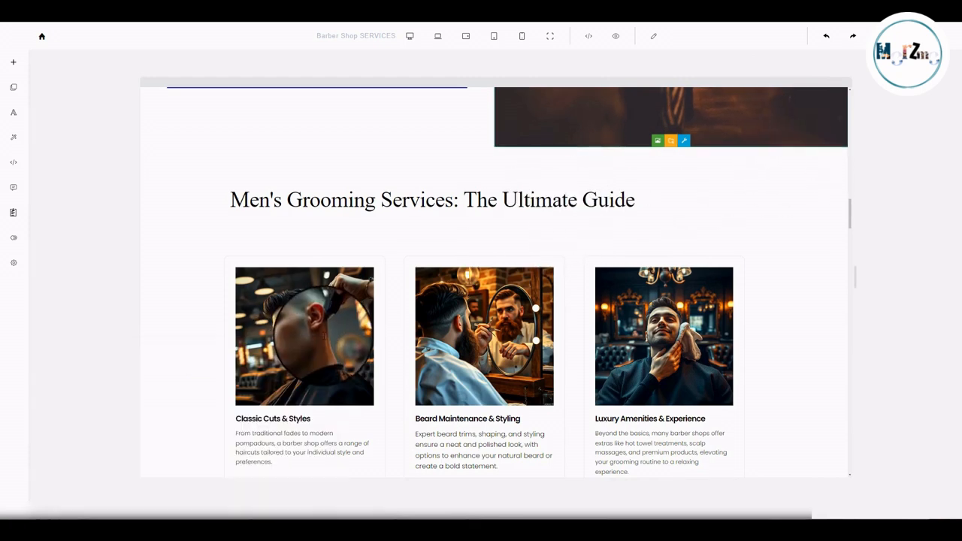
Insert the View Demo and Buy Now button pair from the Buttons blocks below the Men's Grooming Services heading.
scroll(240, 296, "up", 3)
left_click(229, 288)
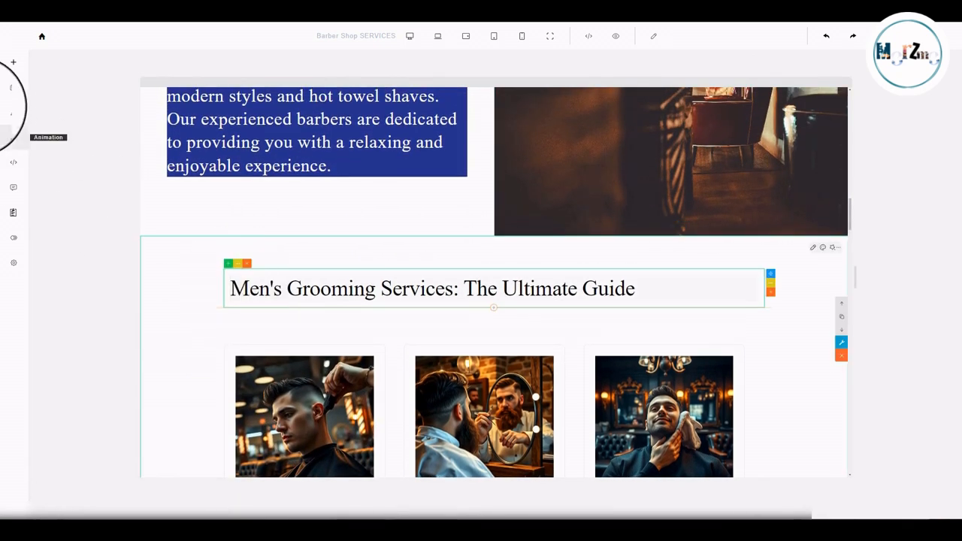
left_click(12, 87)
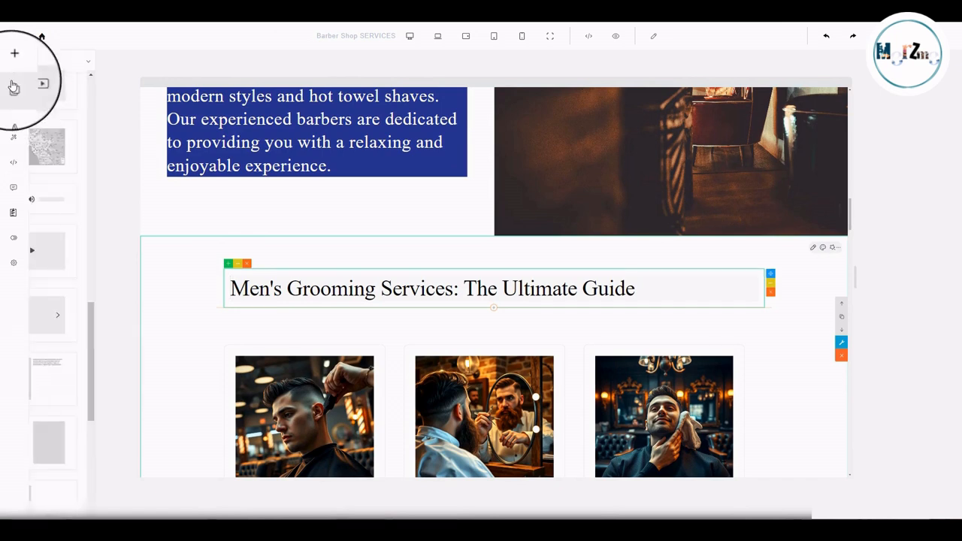
scroll(98, 225, "down", 5)
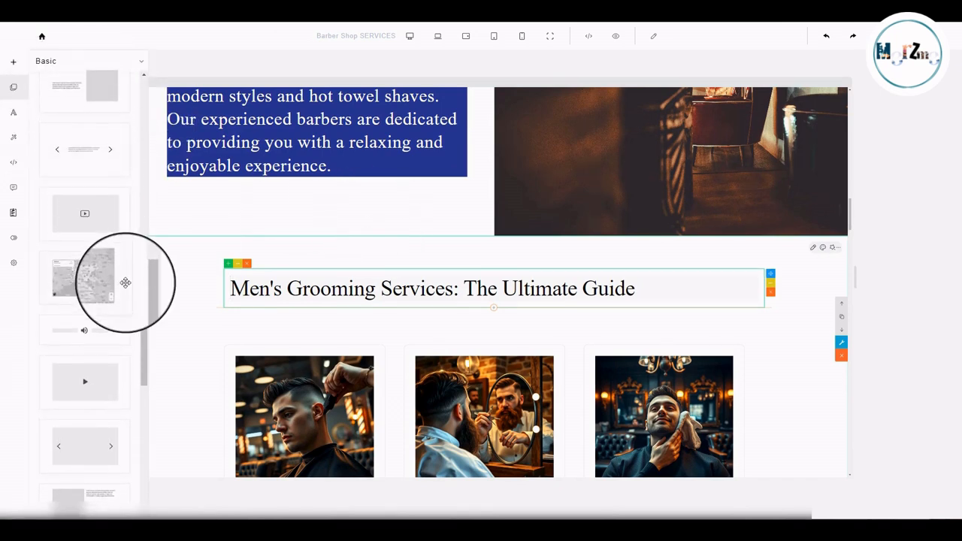
left_click(53, 61)
left_click(57, 130)
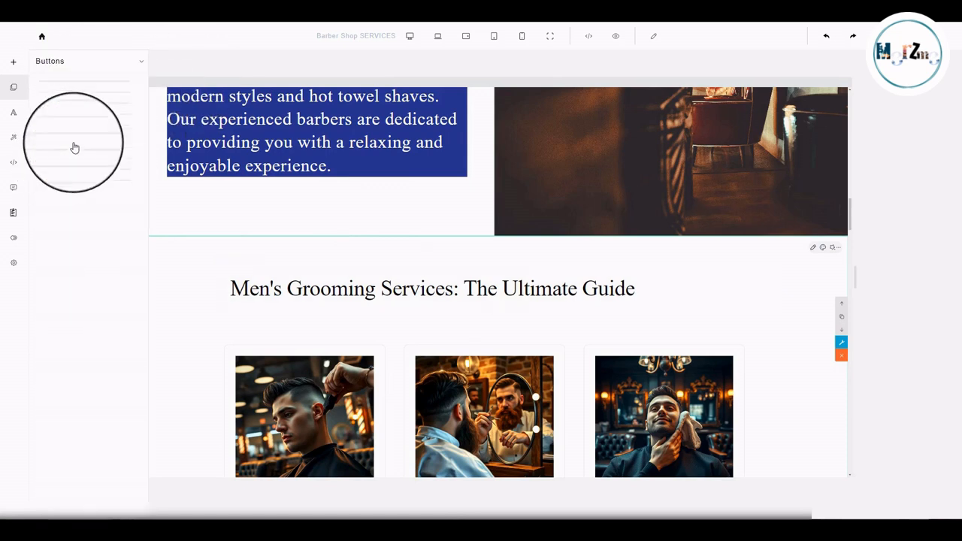
left_click_drag(80, 263, 488, 330)
Insert the three-column WORK STEPS block between the Men's Grooming Services heading and the two buttons.
left_click(83, 61)
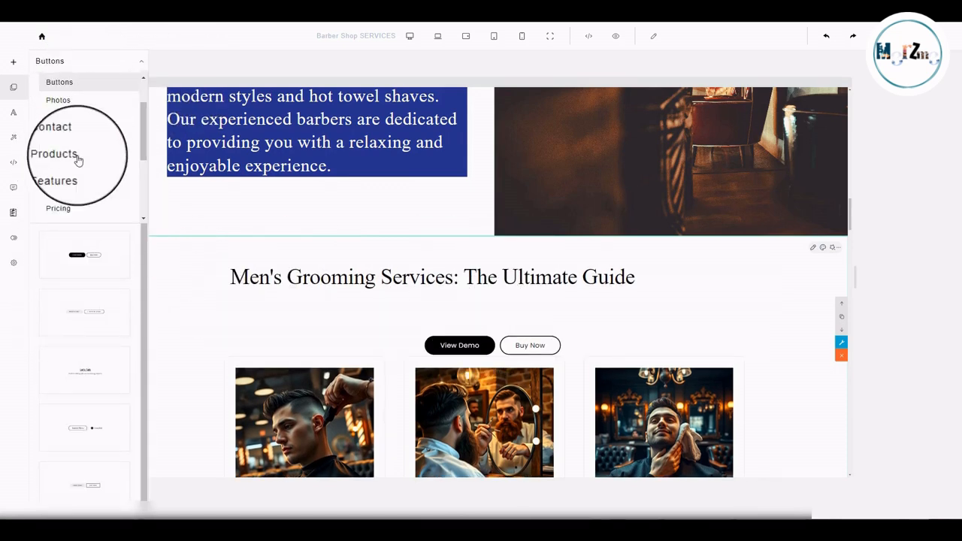
left_click(64, 189)
left_click_drag(81, 234, 477, 308)
scroll(77, 133, "down", 3)
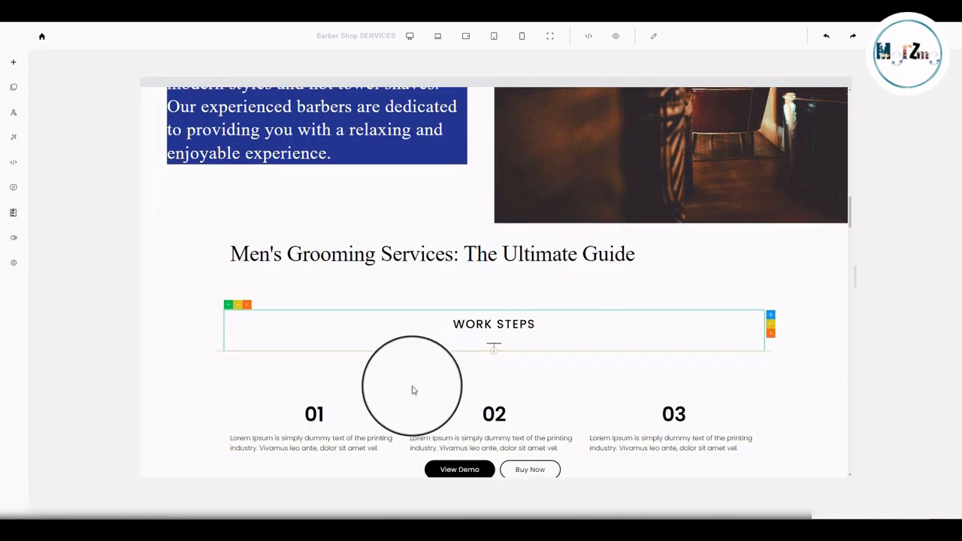
Add a YouTube video block from the Basic collection beneath the text of work step 01.
scroll(408, 388, "down", 3)
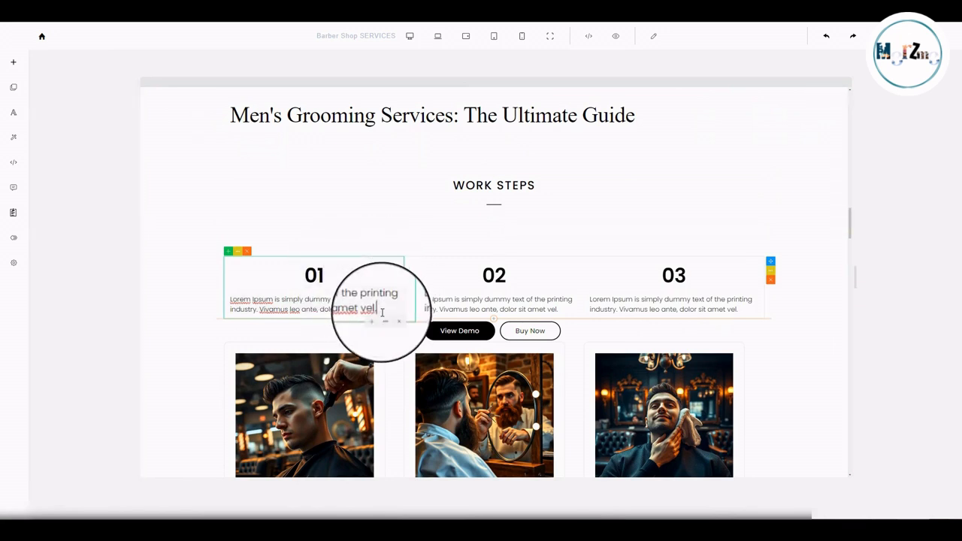
left_click(363, 281)
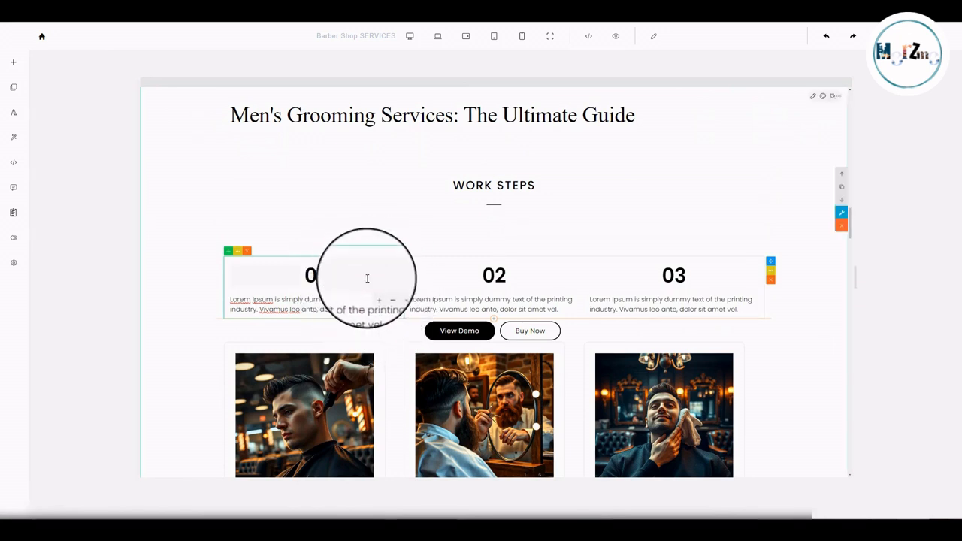
left_click(376, 321)
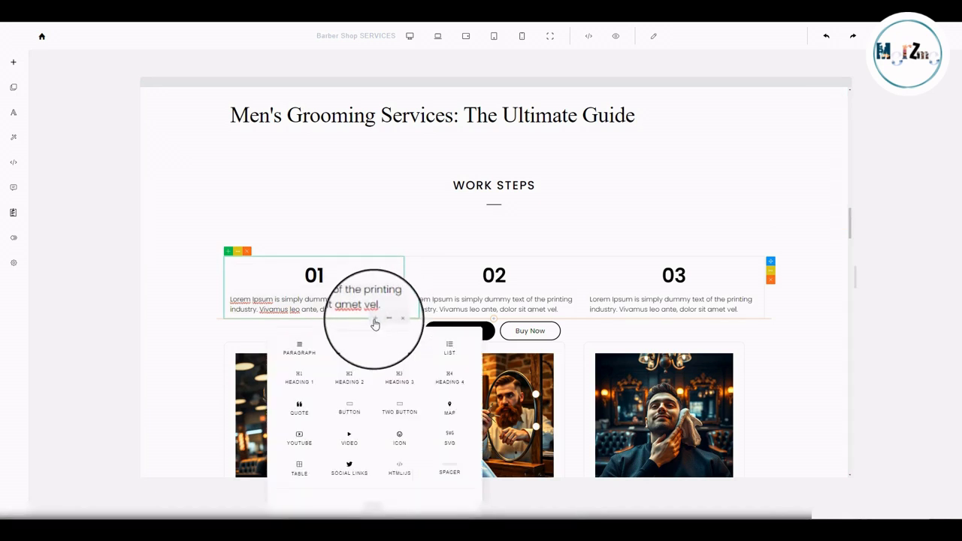
left_click(372, 501)
scroll(605, 215, "down", 5)
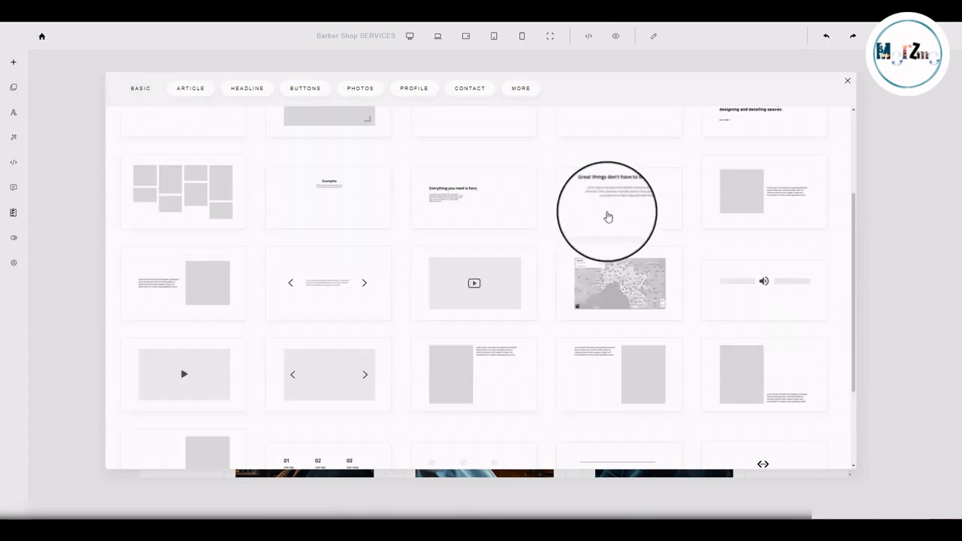
left_click(477, 180)
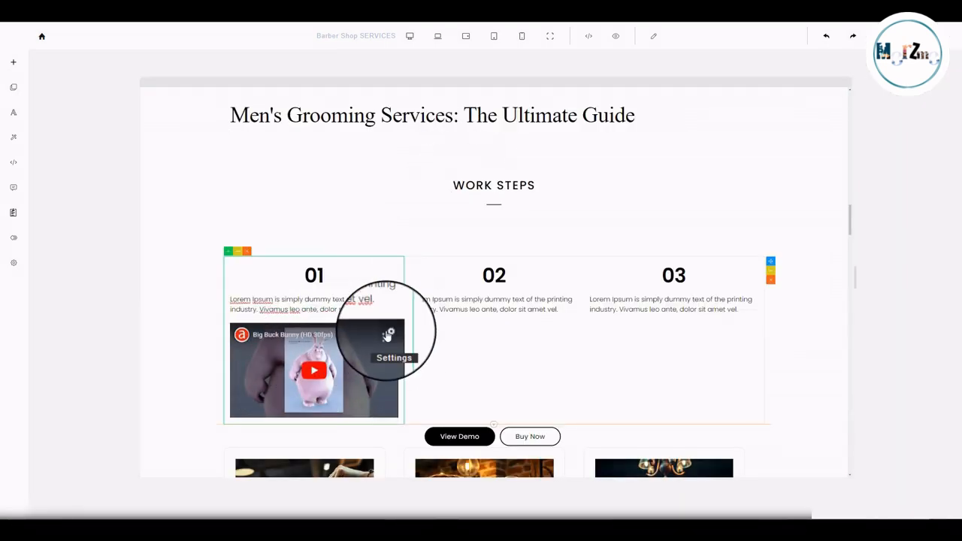
Add a map beneath the text of work step 02 and social links beneath the text of work step 03.
left_click(458, 309)
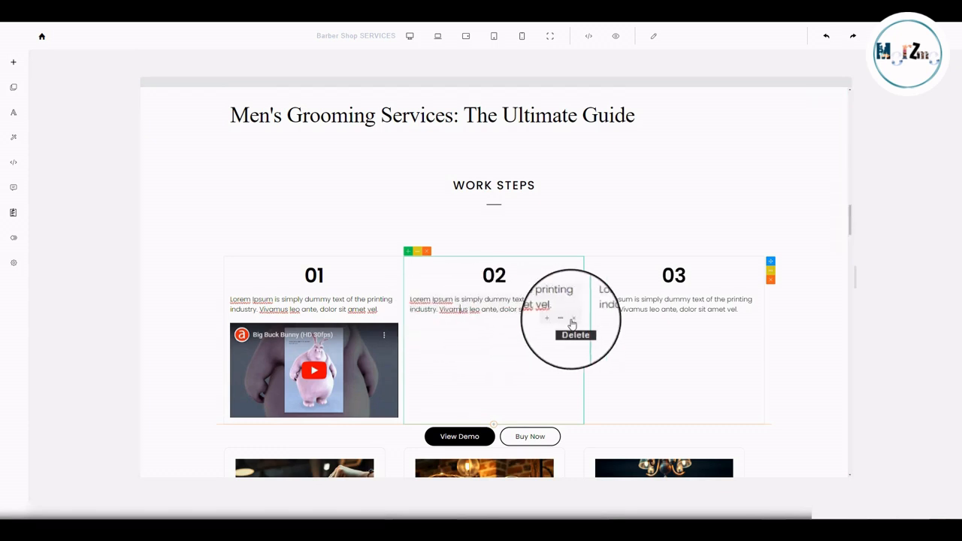
left_click(554, 318)
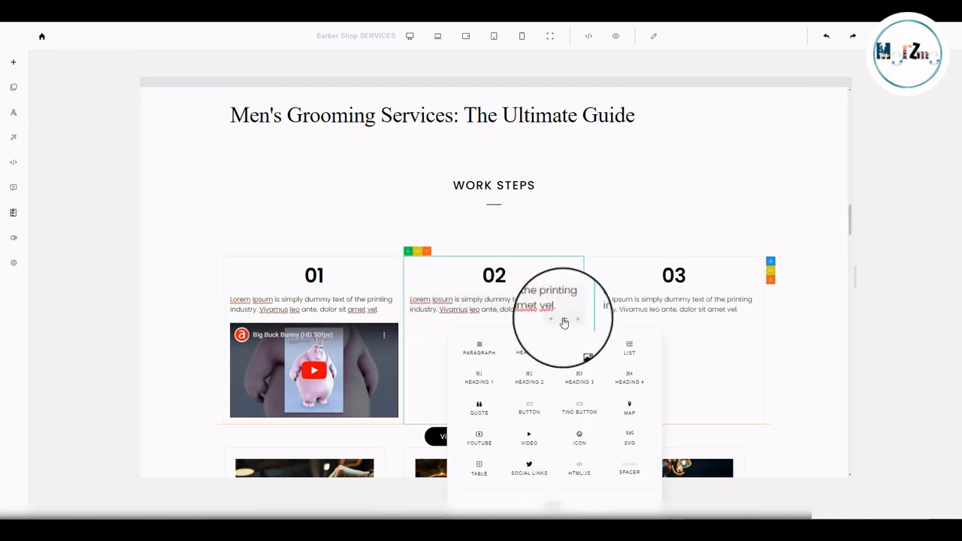
left_click(629, 409)
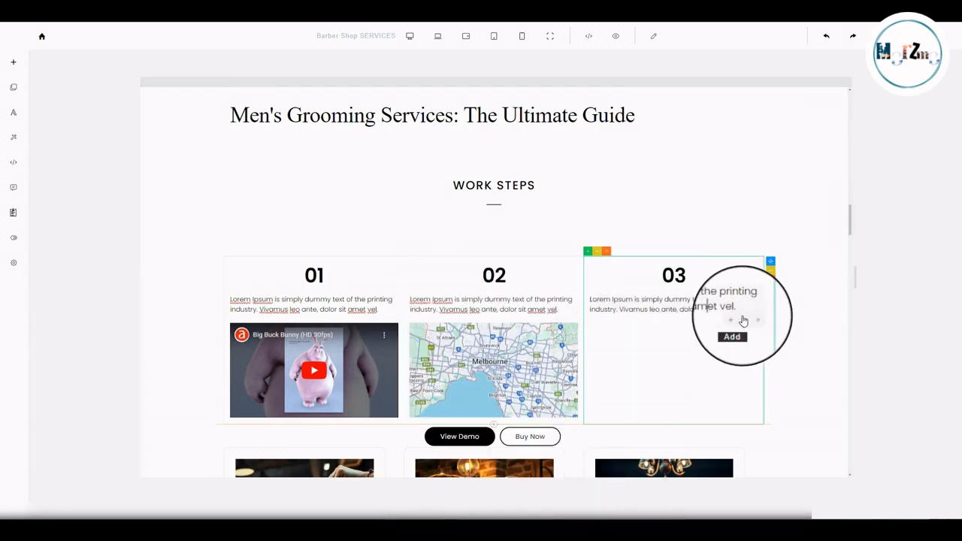
left_click(734, 322)
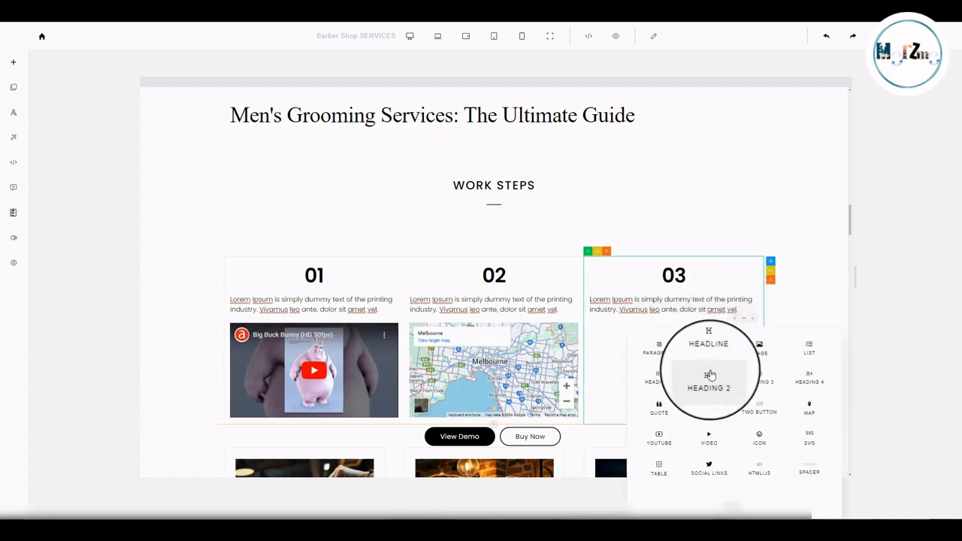
left_click(706, 470)
Try an HTML/JS code block below the three work step columns and delete it.
left_click(732, 337)
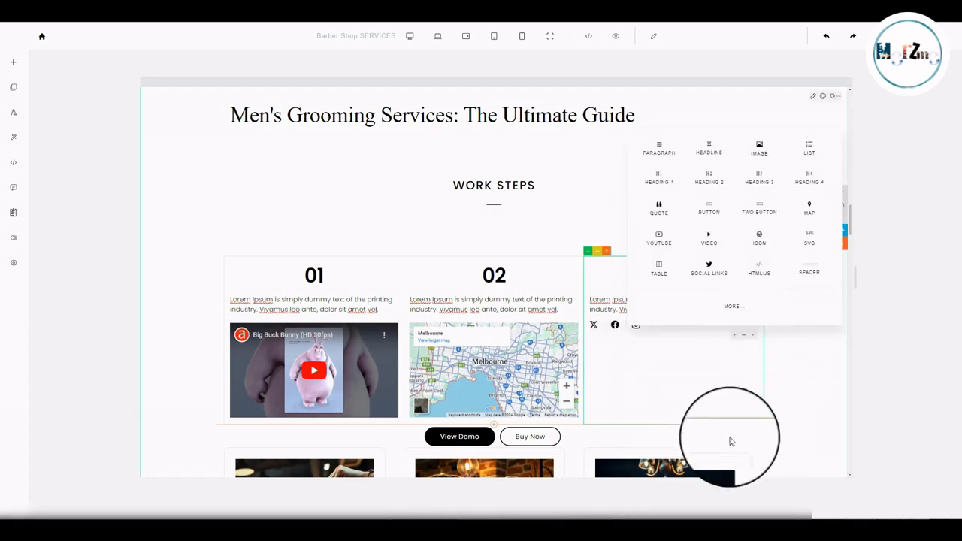
left_click(761, 272)
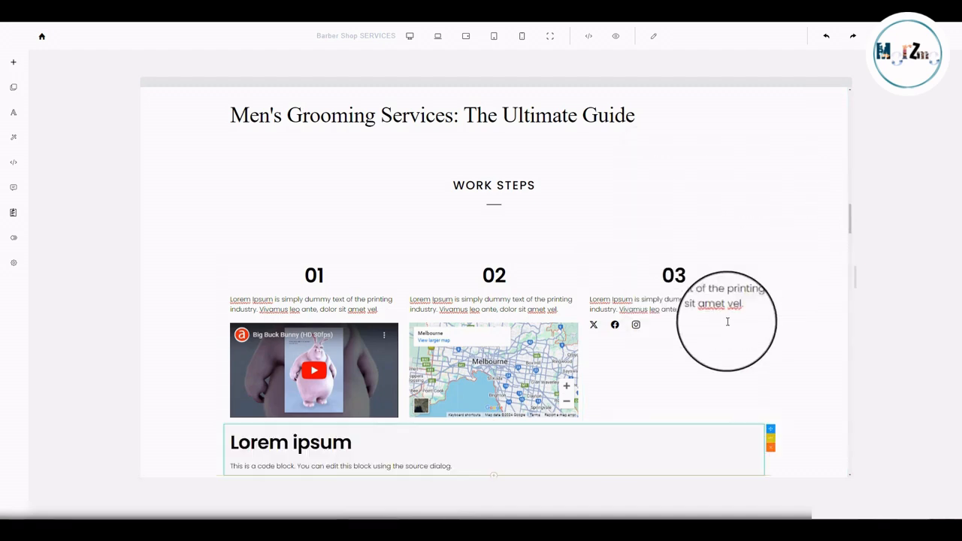
scroll(656, 392, "down", 2)
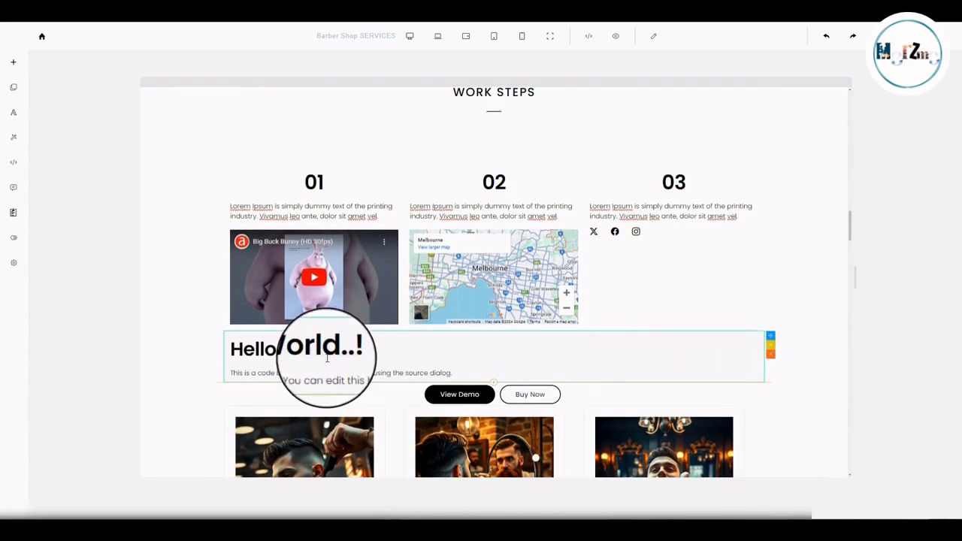
left_click(771, 362)
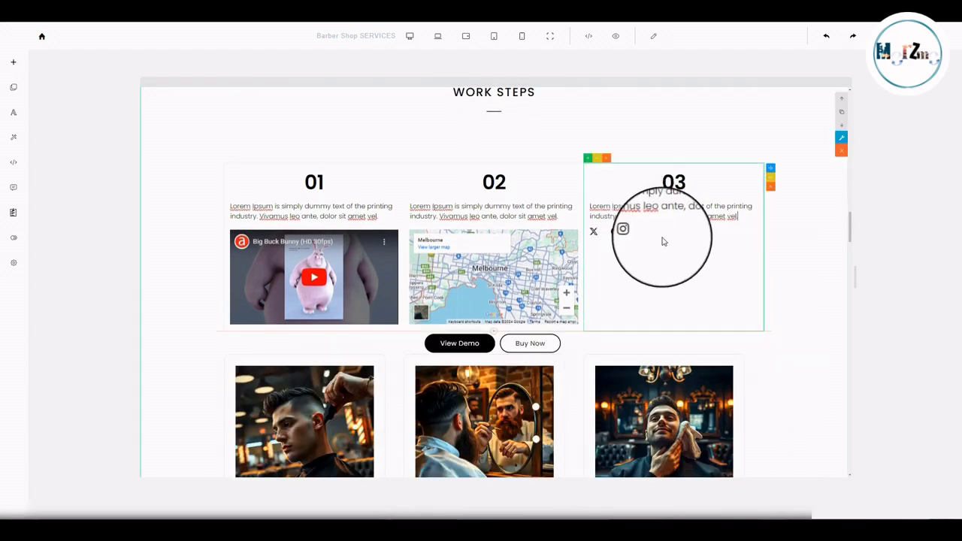
Insert a large gray placeholder image block from the Basic collection below the three work step columns.
left_click(734, 244)
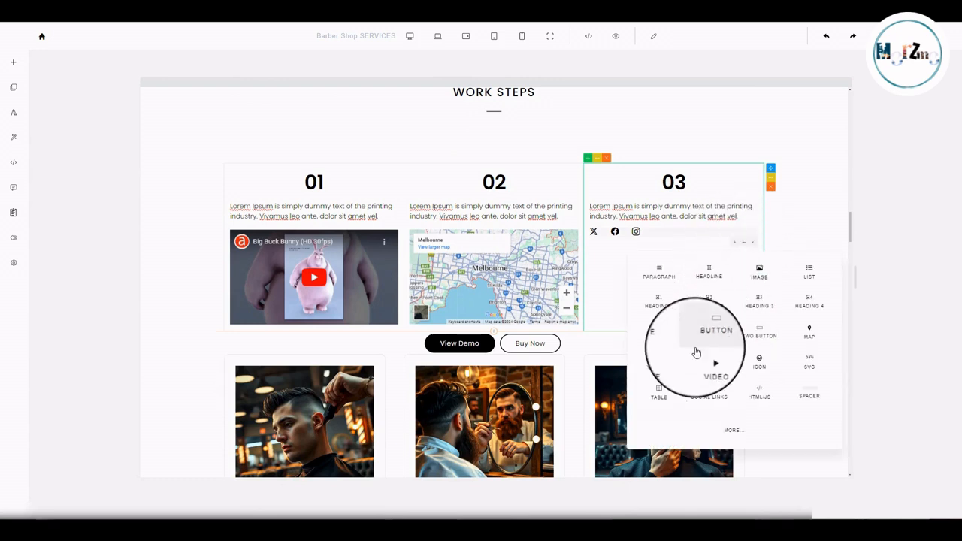
left_click(732, 429)
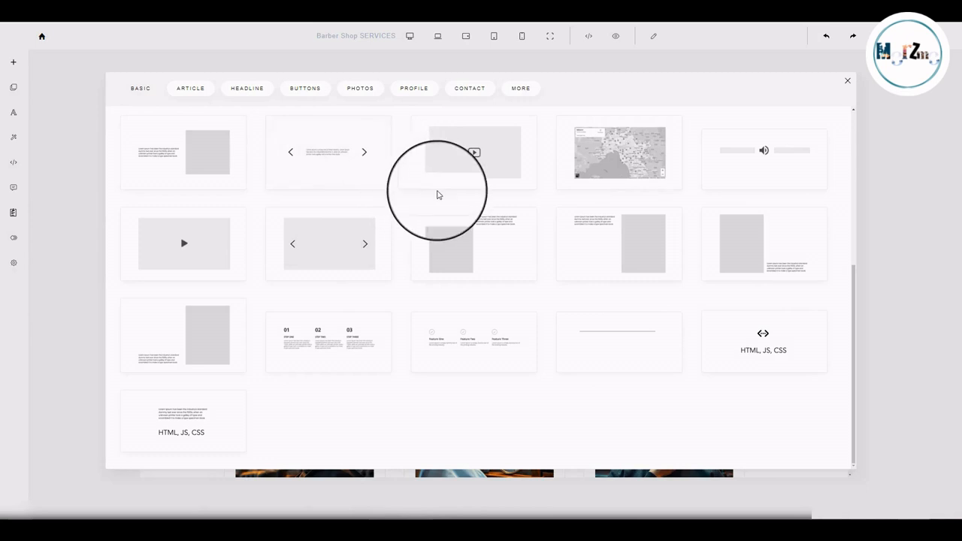
scroll(504, 205, "up", 5)
left_click(305, 260)
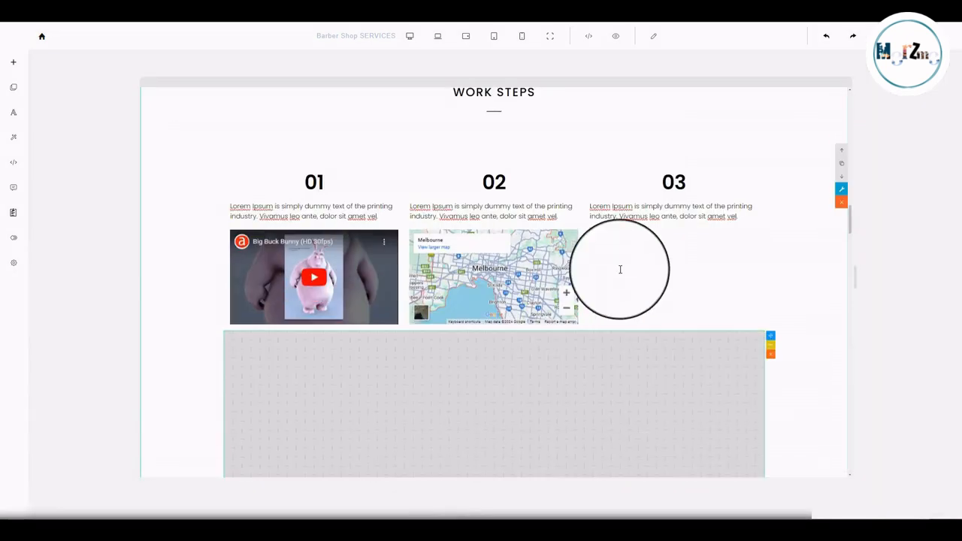
left_click(675, 237)
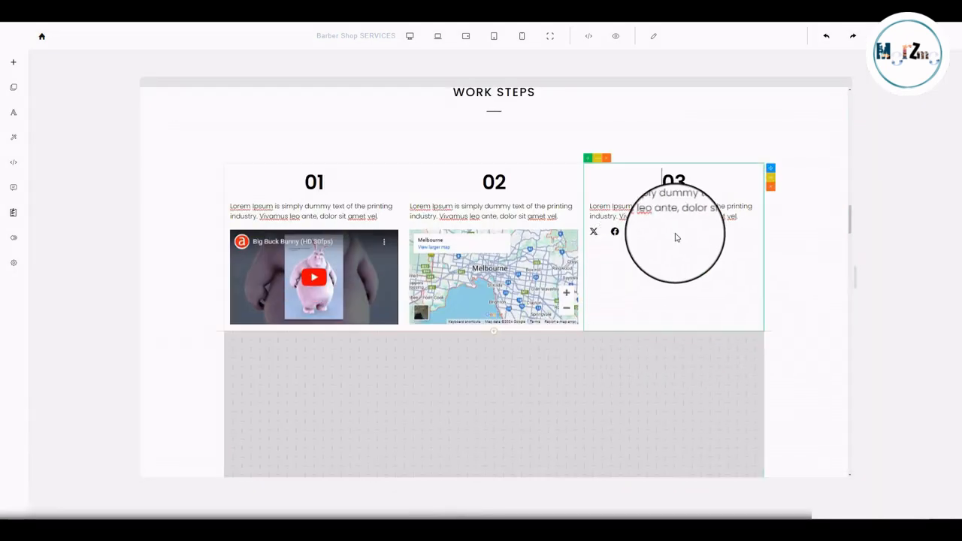
Add a gray image placeholder beneath the social links in the work step 03 column.
left_click(737, 247)
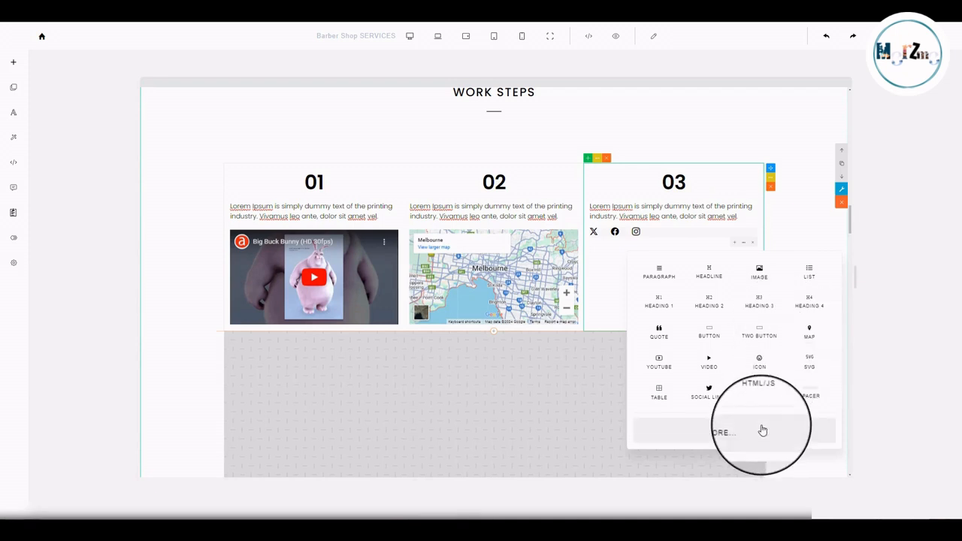
left_click(762, 429)
left_click(796, 138)
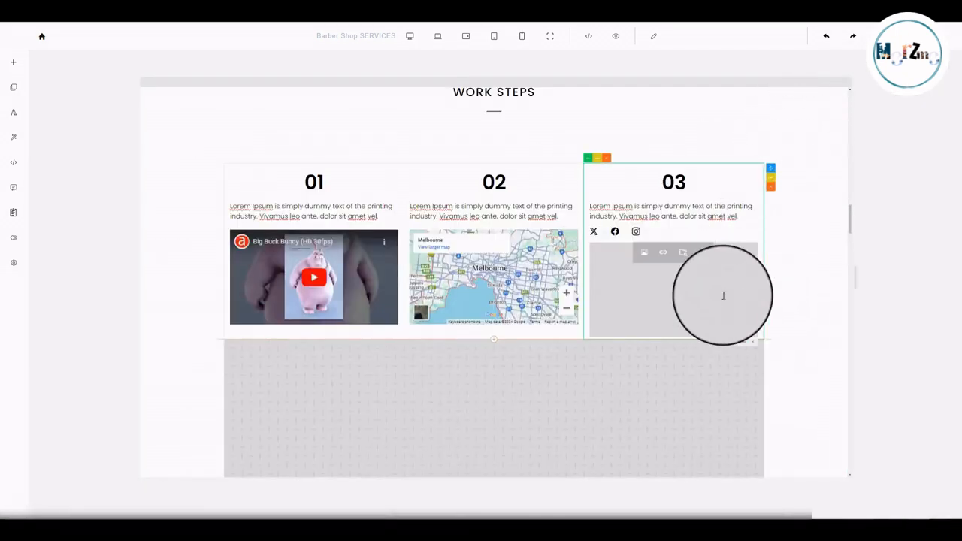
Delete the large gray placeholder row below the work step columns and the social links in the 03 column.
left_click(770, 366)
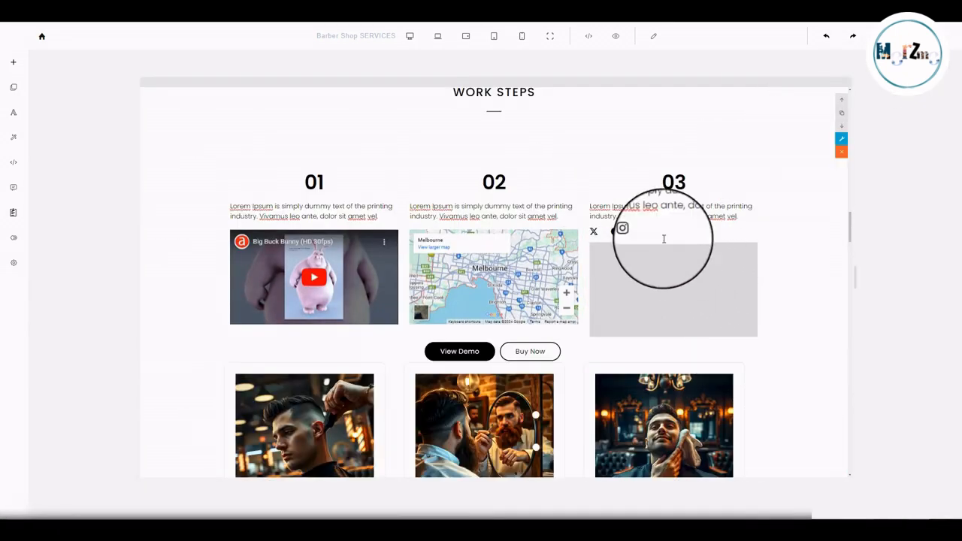
left_click(754, 245)
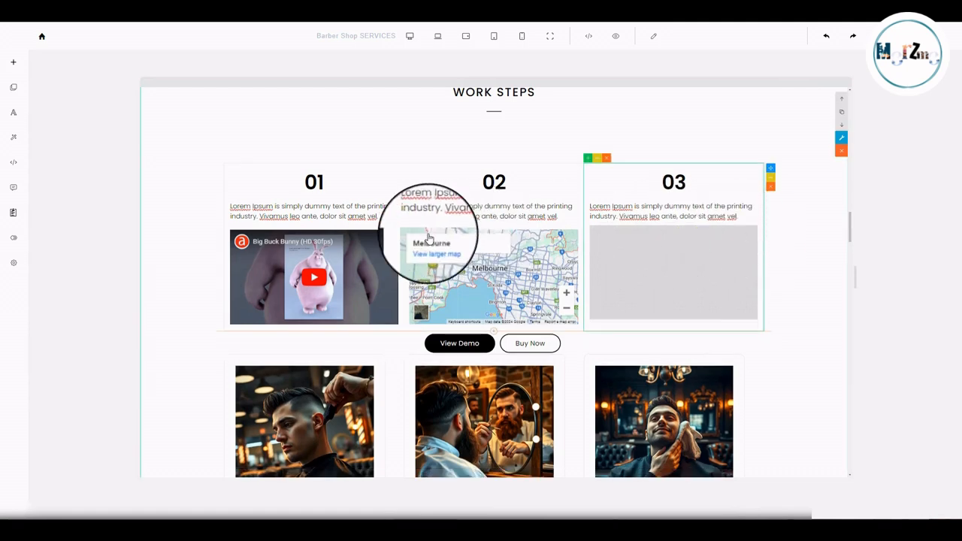
Review the text formatting settings for the work step 01 heading and paragraph, and close them without changes.
scroll(468, 269, "down", 1)
scroll(468, 269, "up", 4)
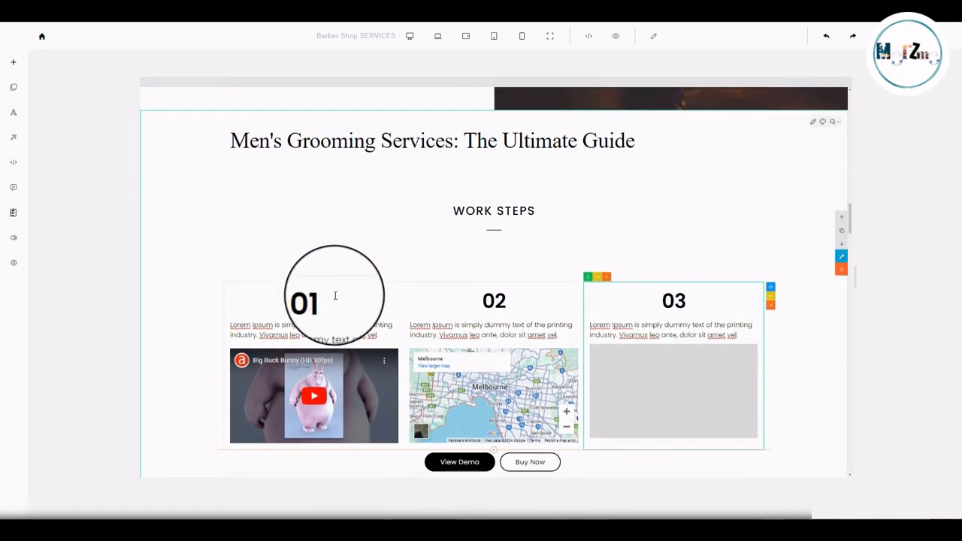
double_click(300, 299)
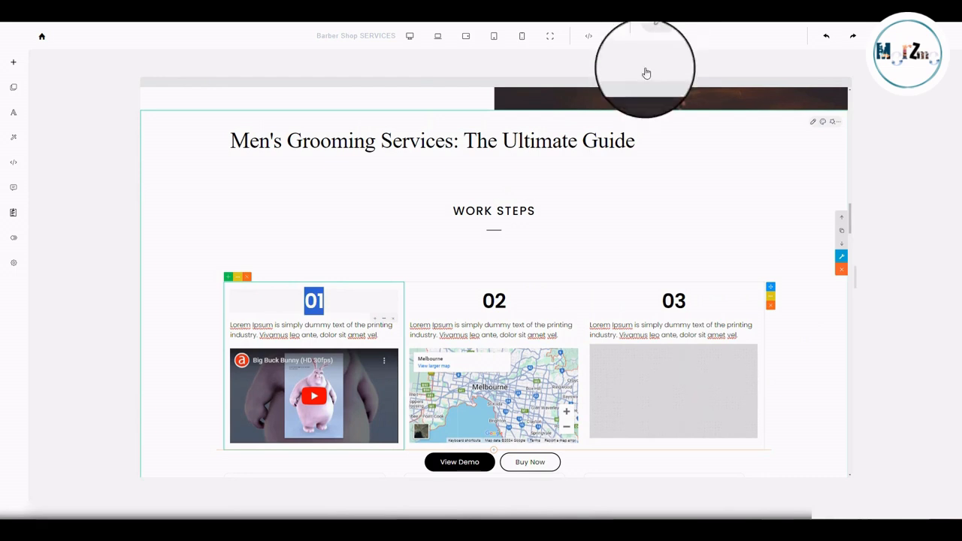
left_click(653, 36)
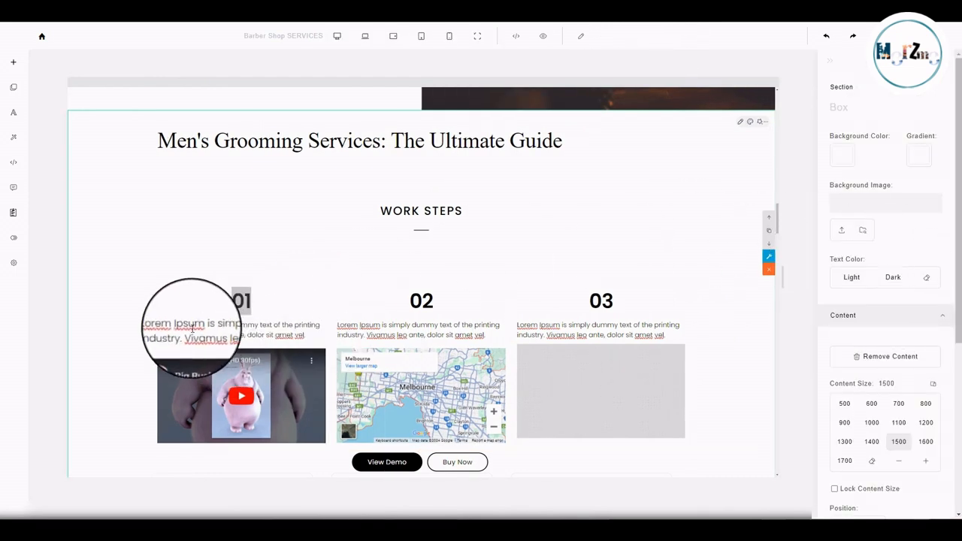
left_click_drag(191, 325, 185, 335)
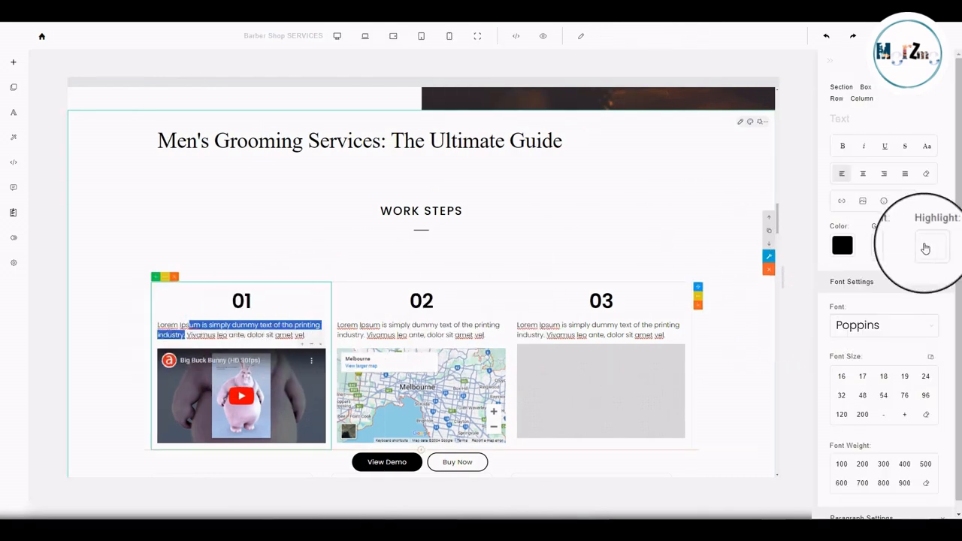
scroll(313, 241, "down", 1)
left_click(531, 190)
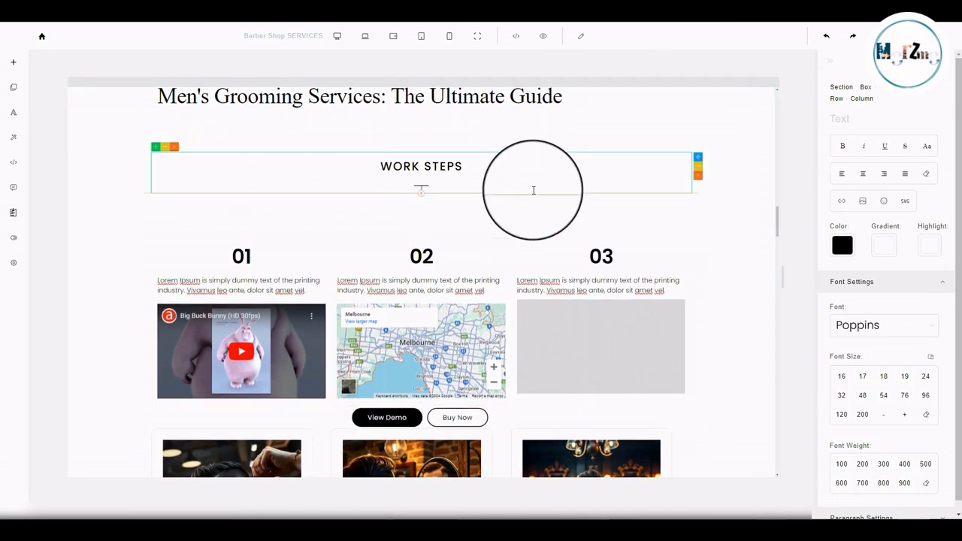
scroll(551, 209, "up", 3)
scroll(552, 211, "up", 3)
left_click(828, 64)
scroll(426, 266, "down", 4)
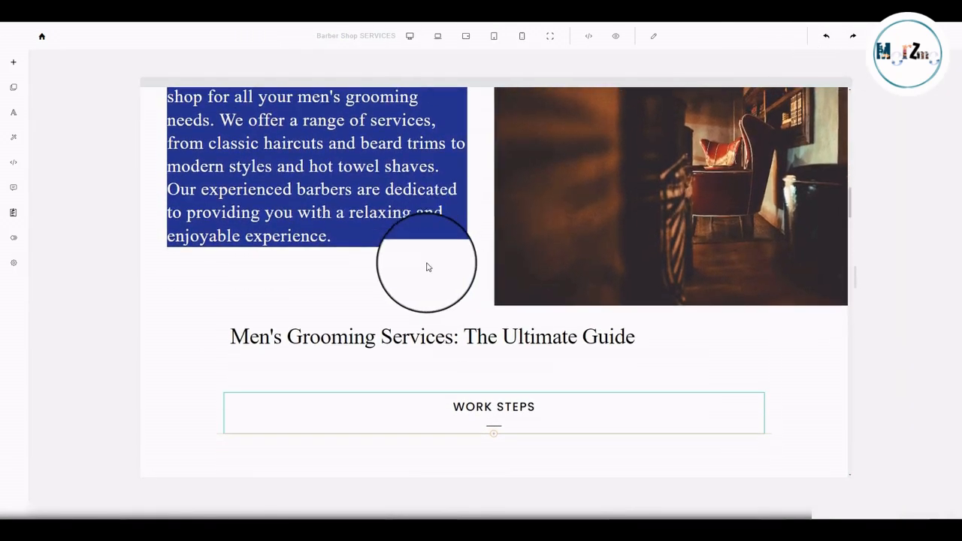
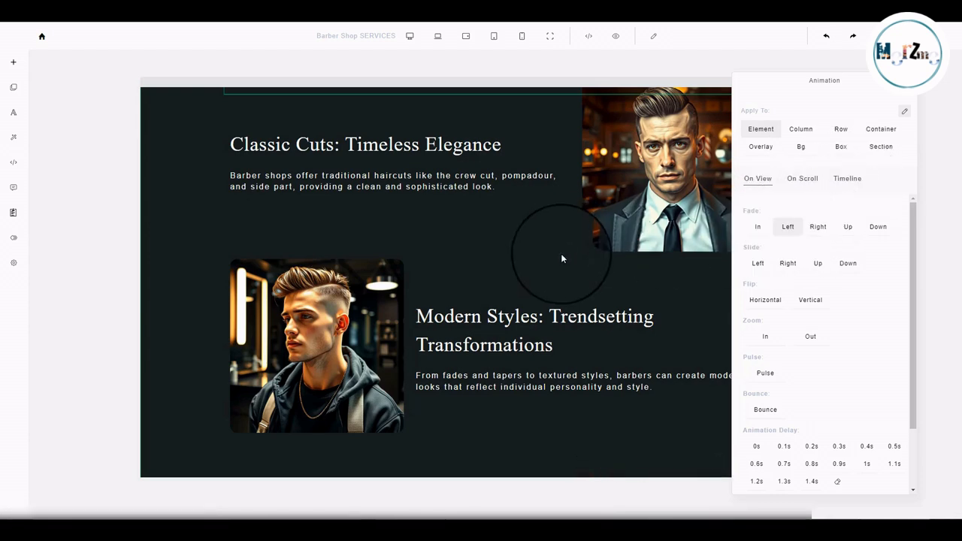
Apply a horizontal Flip on-view animation to the selected element and a Slide Right animation to the Modern Styles text column.
scroll(561, 258, "down", 3)
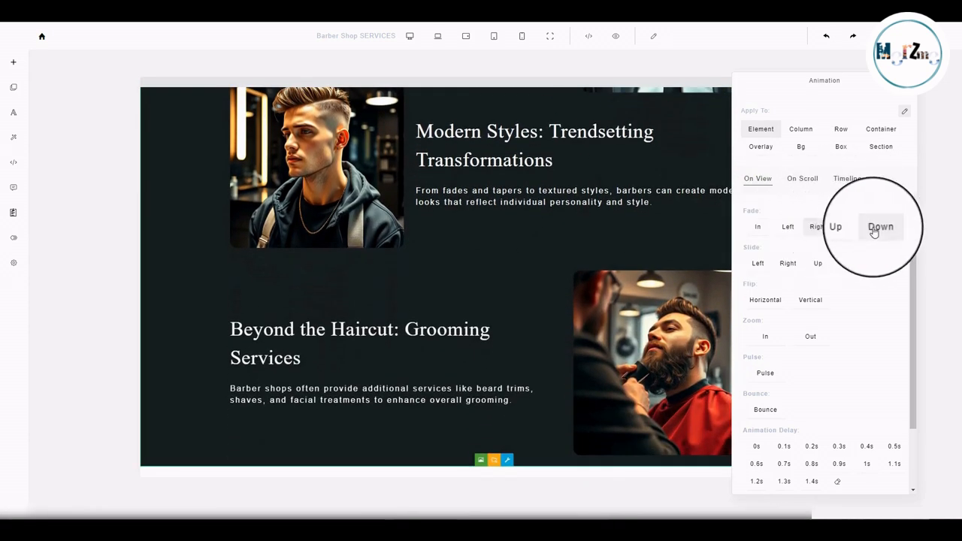
left_click(766, 300)
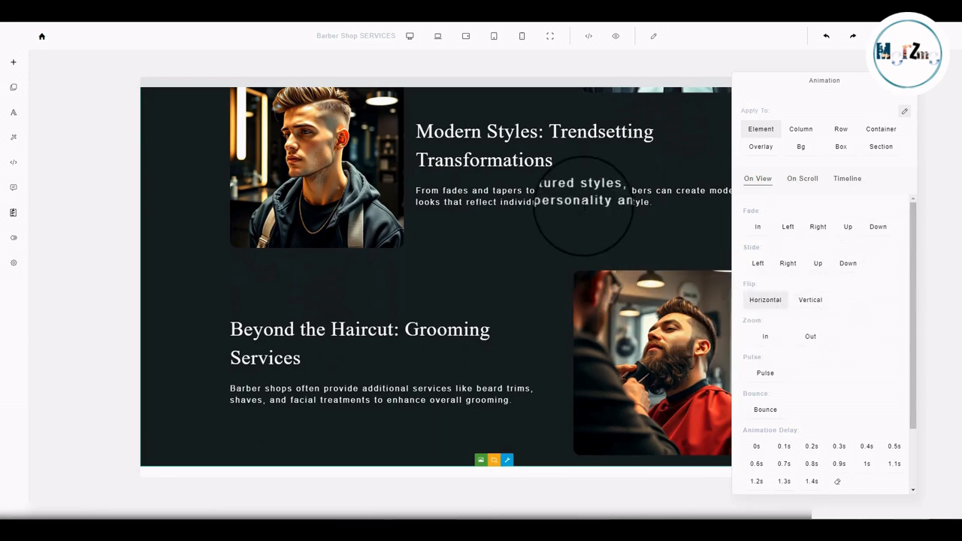
left_click(757, 264)
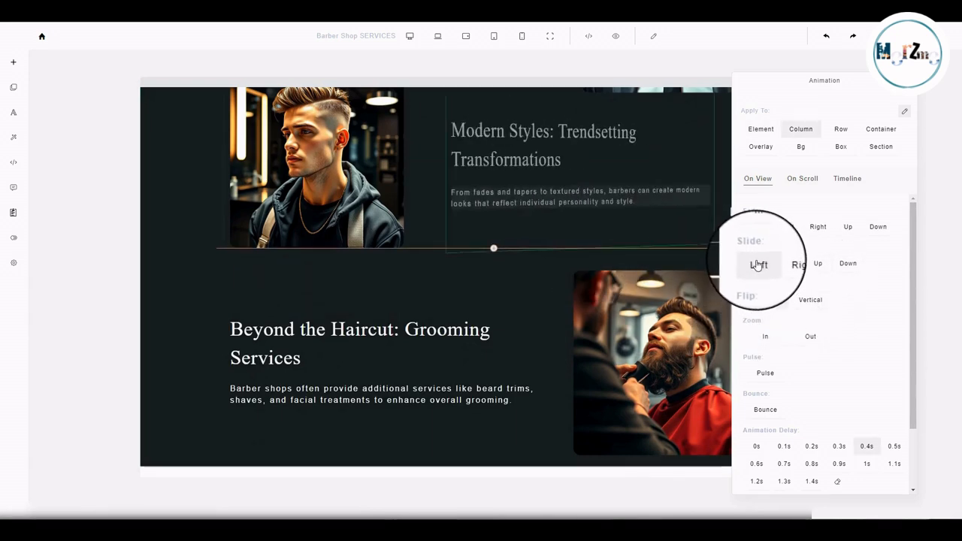
left_click(785, 263)
Apply a Zoom Out on-view animation to the photo column beside Modern Styles and review the On Scroll and Timeline animation options.
scroll(357, 275, "up", 2)
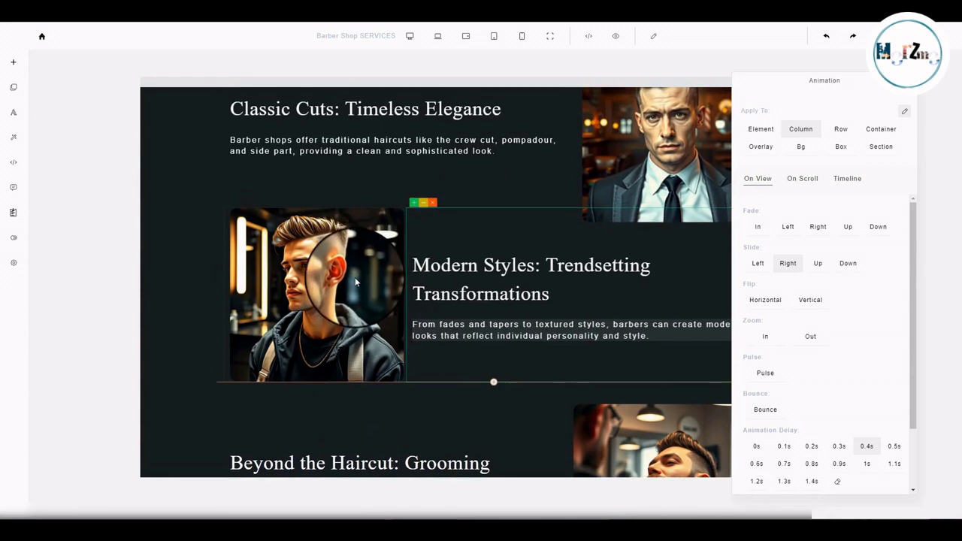
left_click(806, 336)
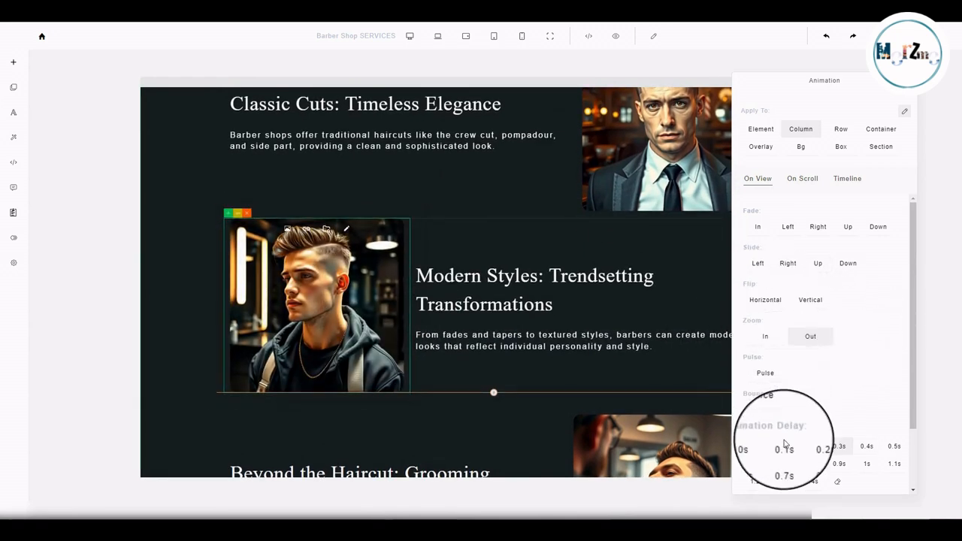
scroll(823, 376, "down", 2)
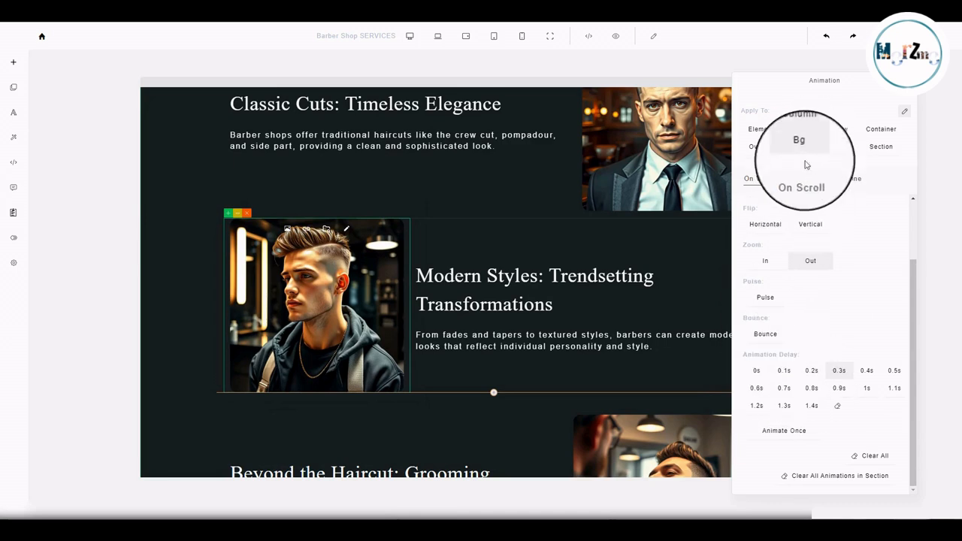
left_click(805, 184)
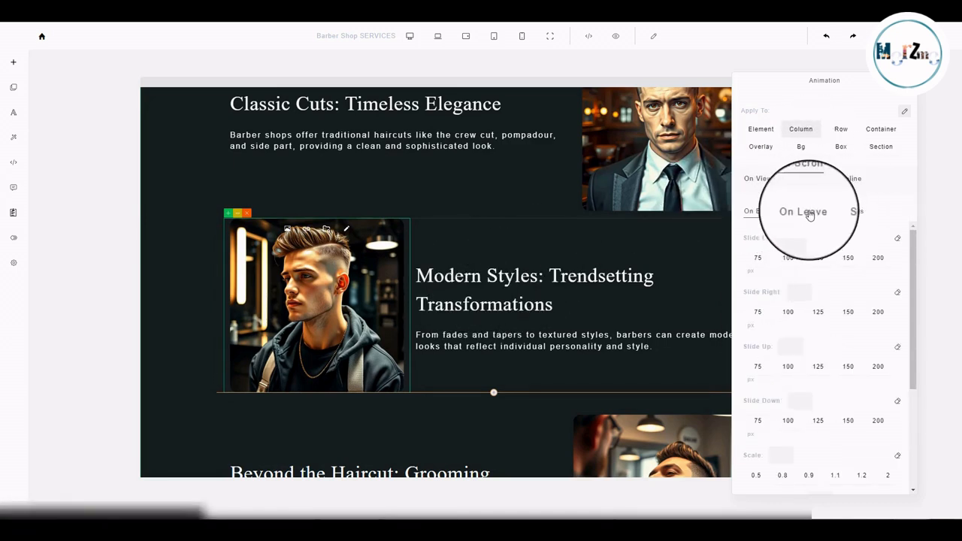
left_click(849, 181)
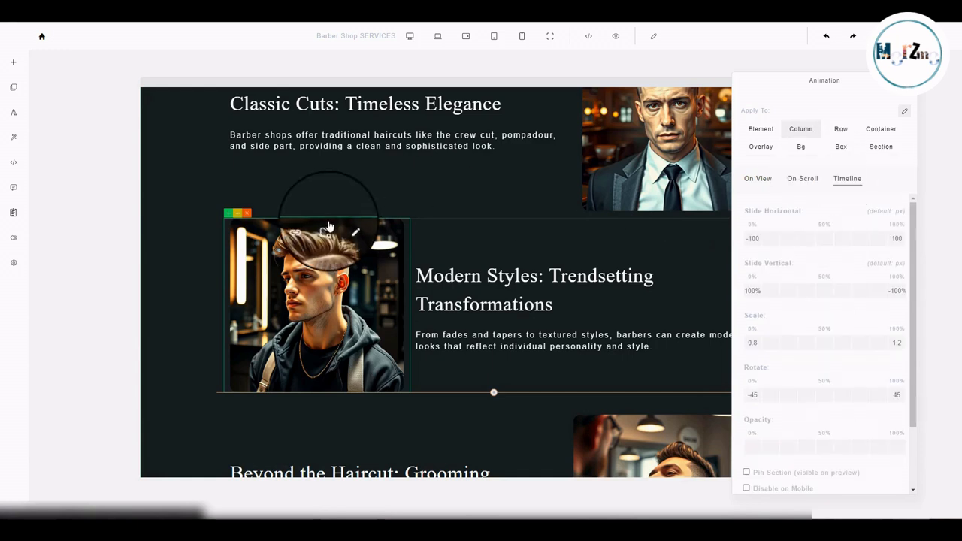
left_click(763, 186)
Apply a Bounce on-view animation to the Modern Styles text column and close the animation settings.
left_click(597, 304)
left_click(765, 334)
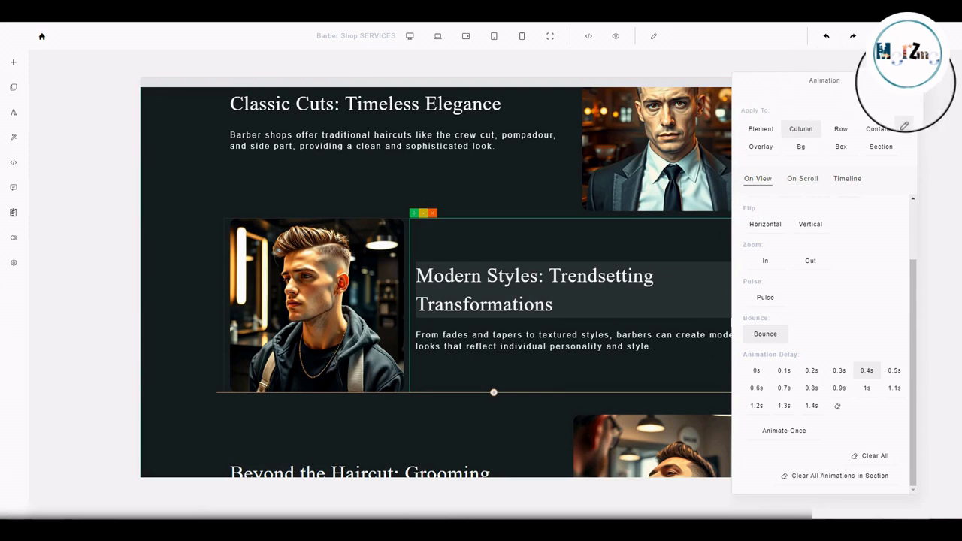
left_click(903, 125)
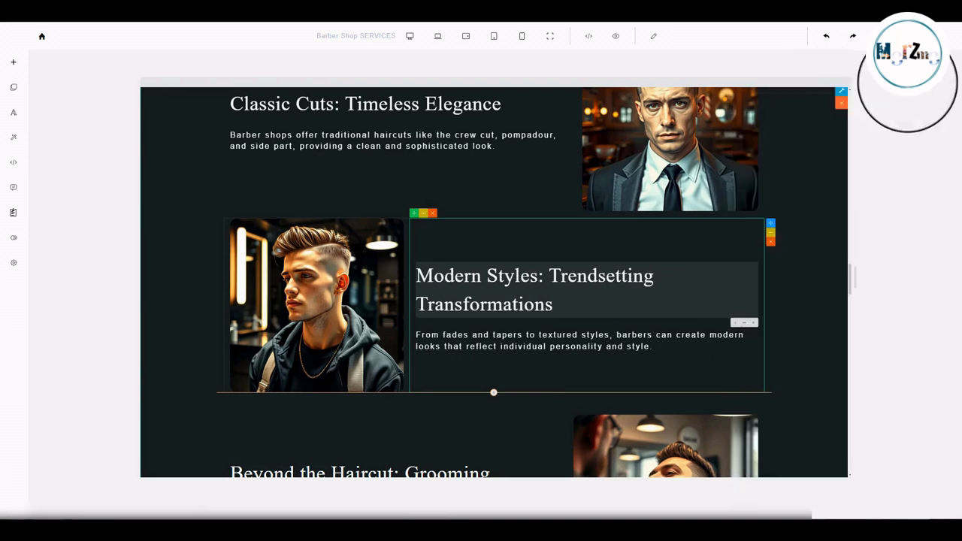
Examine the page's HTML source, including the navigation bar styles, menu links and script, and close it without changes.
left_click(13, 169)
scroll(695, 354, "down", 5)
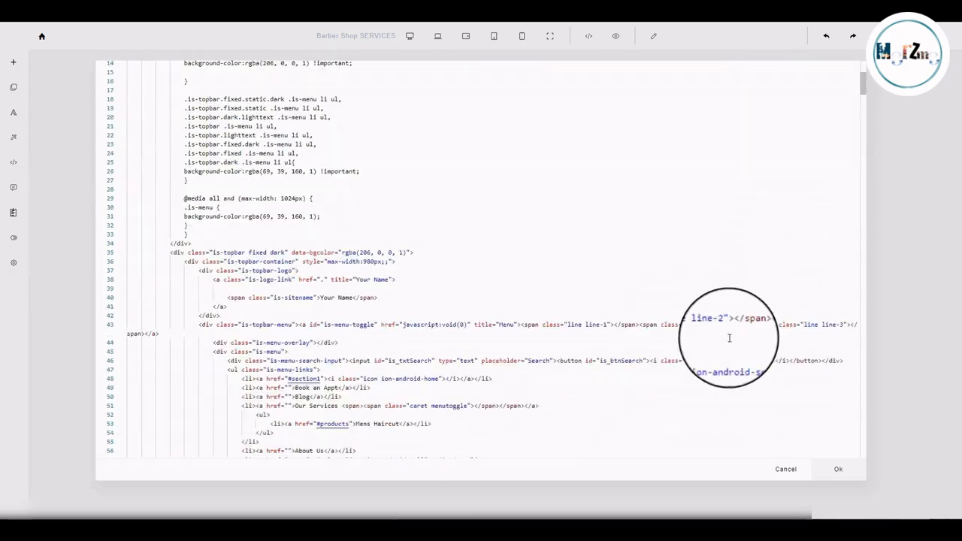
left_click_drag(863, 130, 864, 66)
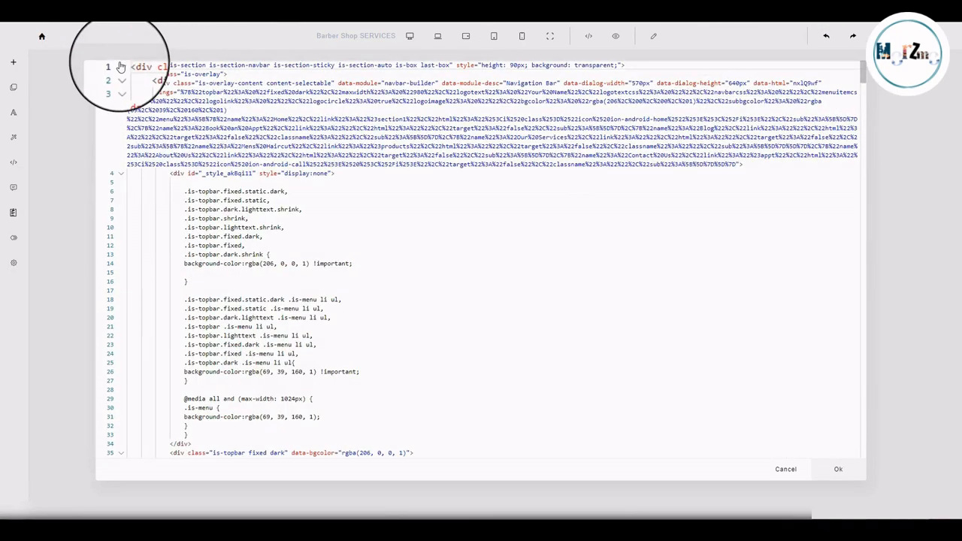
scroll(279, 228, "down", 2)
scroll(278, 228, "down", 10)
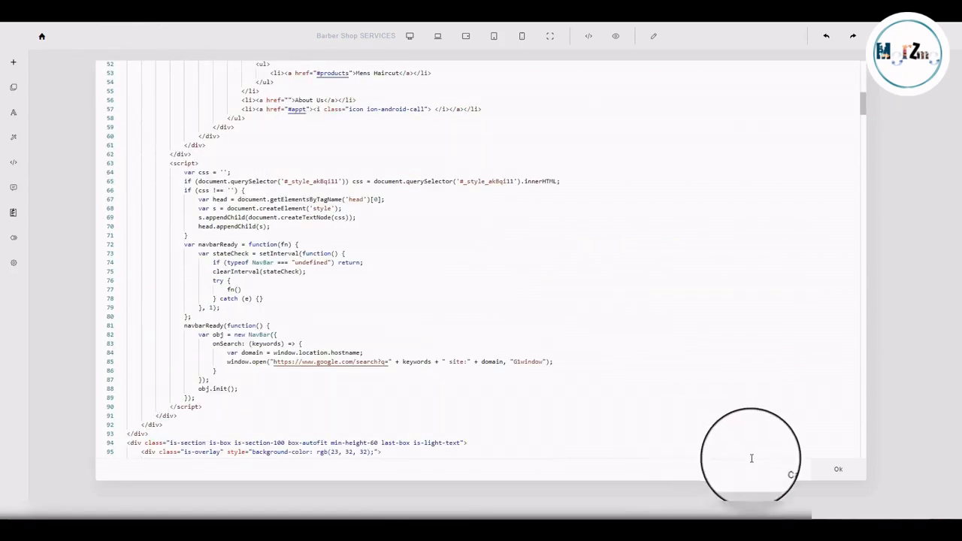
left_click(785, 469)
Insert an HTML, JS, CSS code block from the Basic collection above the "Elevate Your Look" heading.
left_click(14, 89)
left_click(90, 63)
scroll(80, 98, "up", 3)
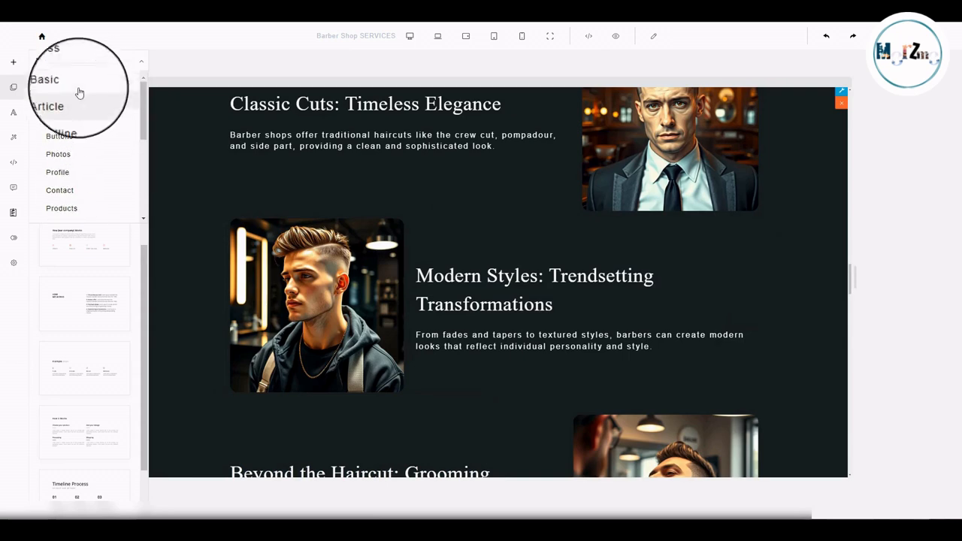
left_click(81, 82)
scroll(98, 266, "down", 6)
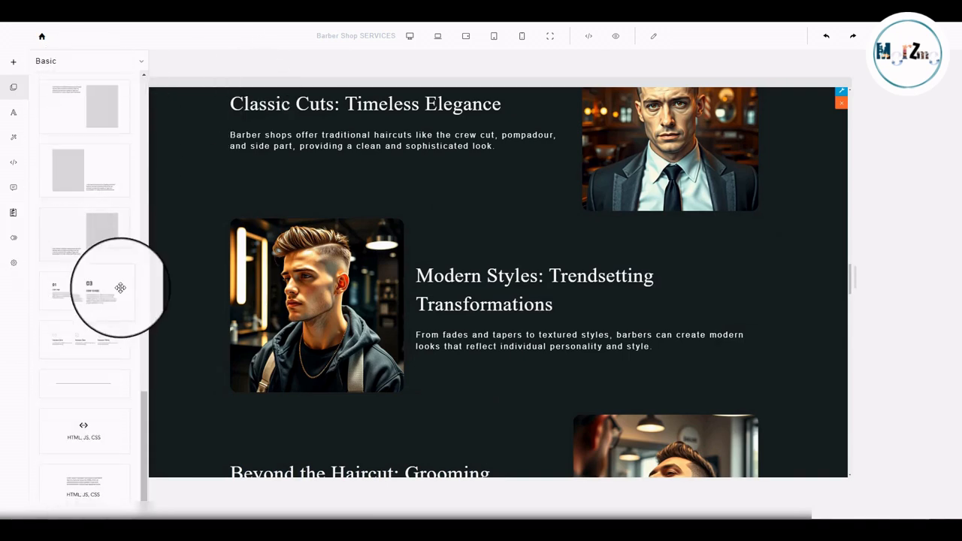
left_click_drag(96, 436, 464, 399)
scroll(470, 226, "down", 3)
scroll(495, 248, "down", 5)
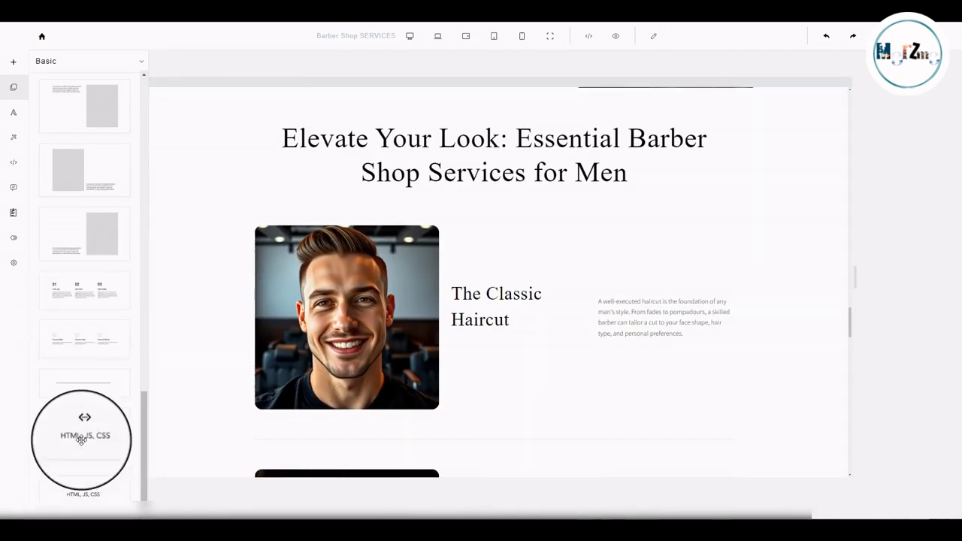
scroll(363, 323, "up", 2)
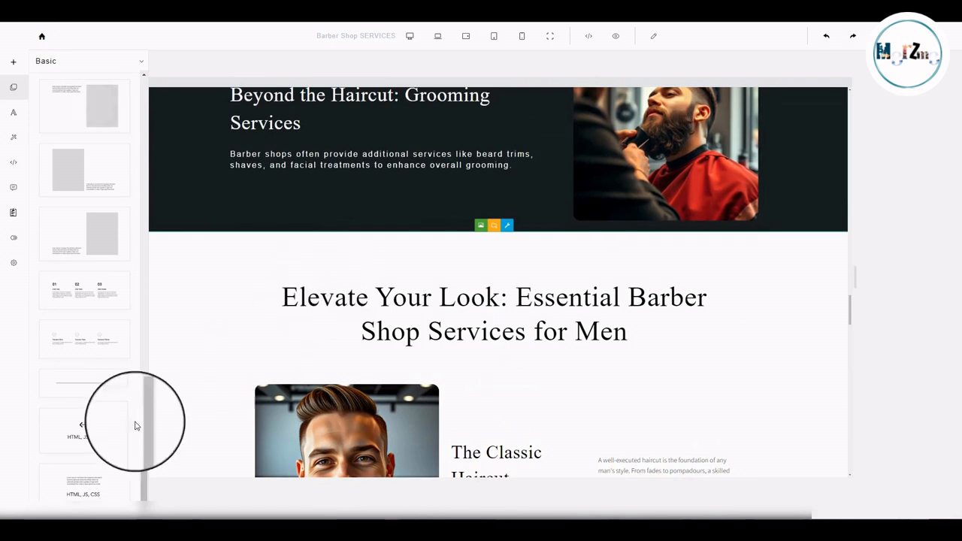
left_click_drag(82, 429, 519, 276)
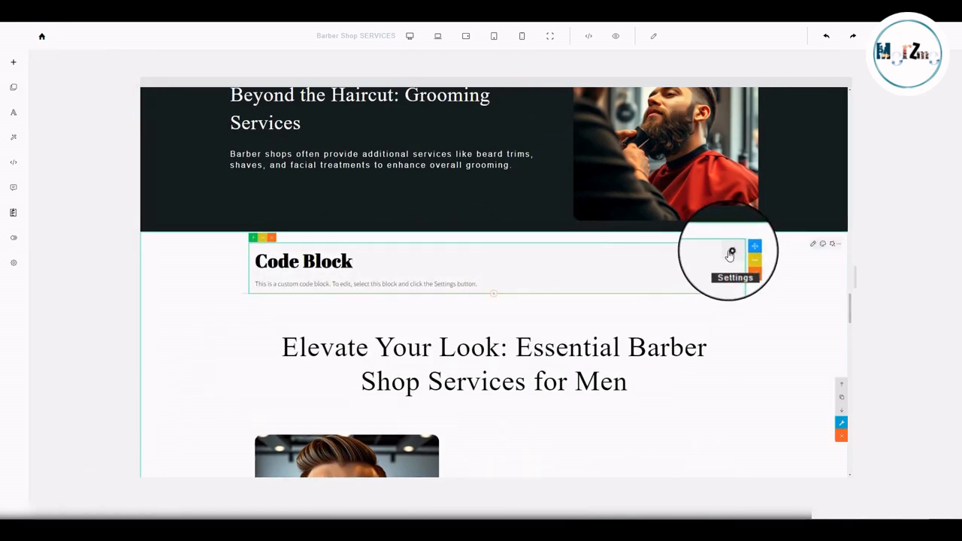
Open the new code block's source, clear all of its code, and discard the change.
left_click(730, 254)
left_click_drag(369, 280, 242, 153)
key("BackSpace")
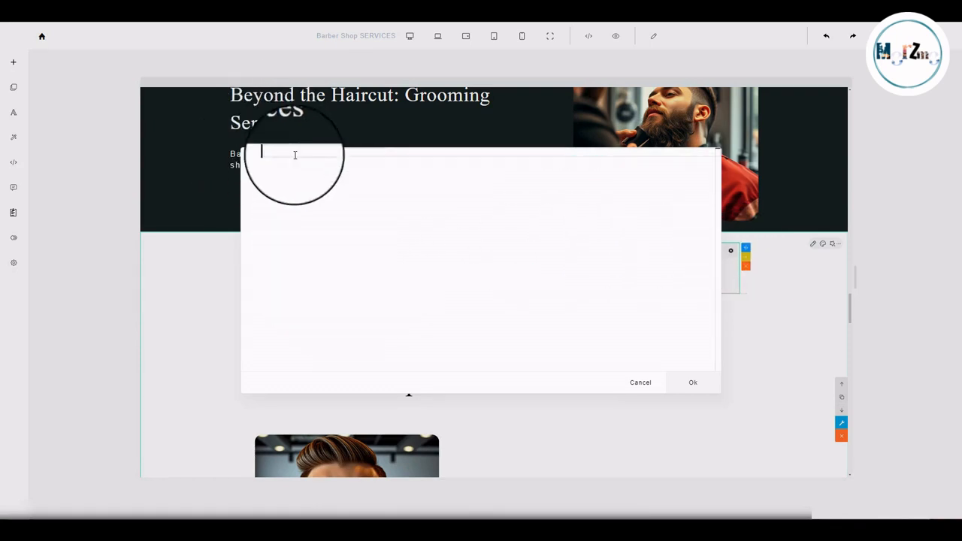
left_click(636, 383)
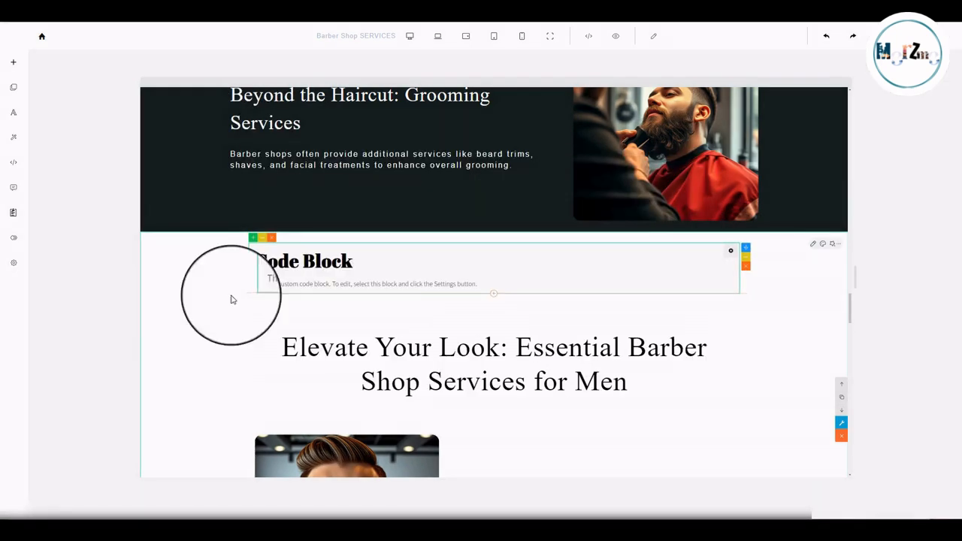
Insert the code sample block from the Basic collection beneath the Code Block, and view its source without changing it.
scroll(133, 386, "down", 1)
left_click_drag(86, 489, 443, 320)
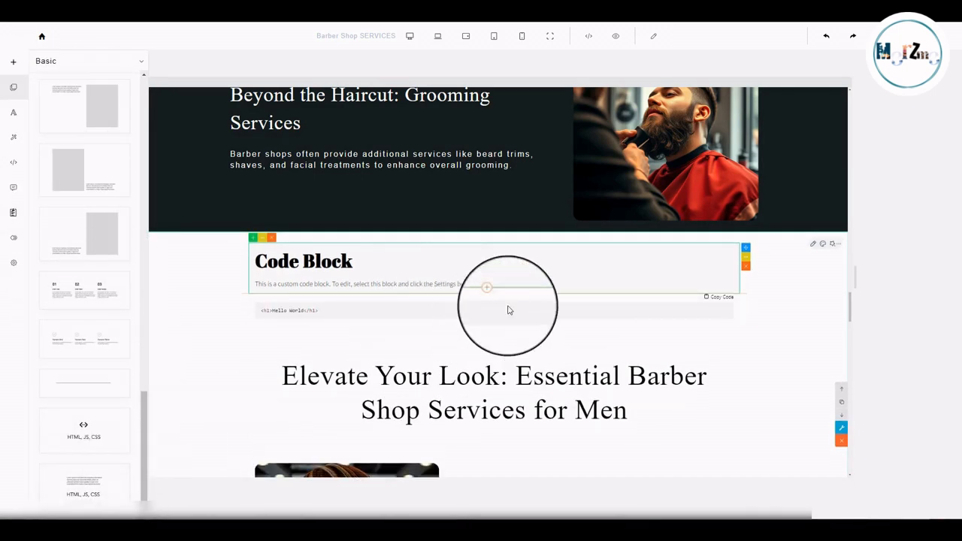
left_click(731, 301)
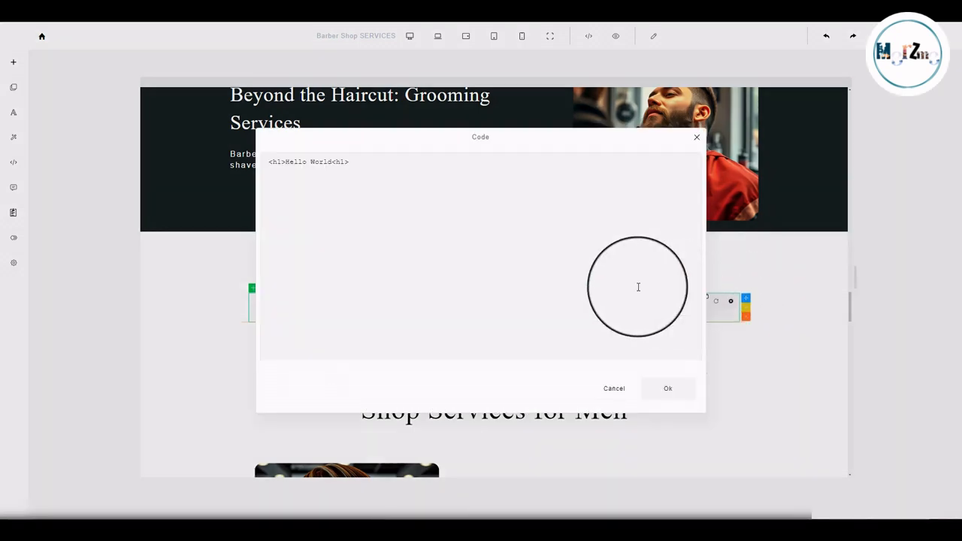
triple_click(301, 163)
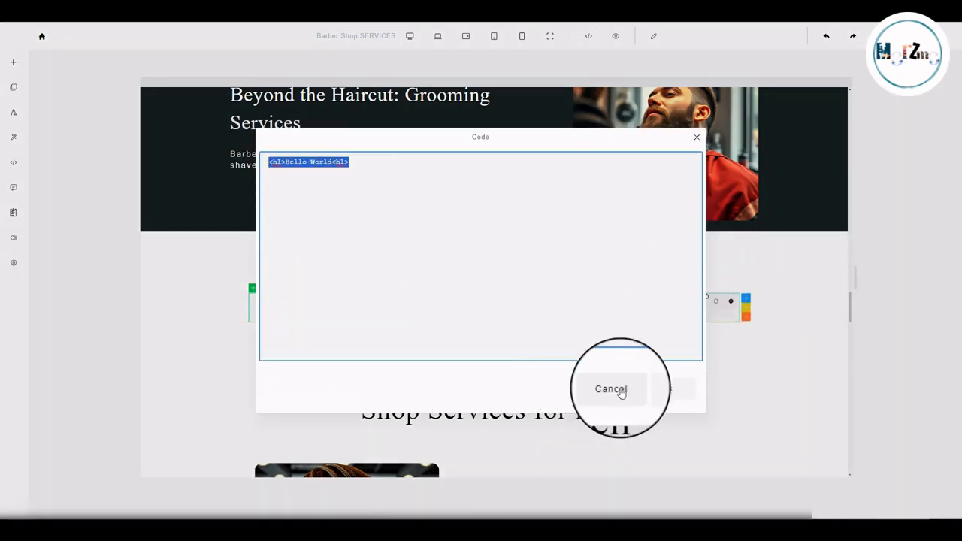
left_click(614, 389)
scroll(509, 357, "down", 3)
scroll(472, 297, "up", 2)
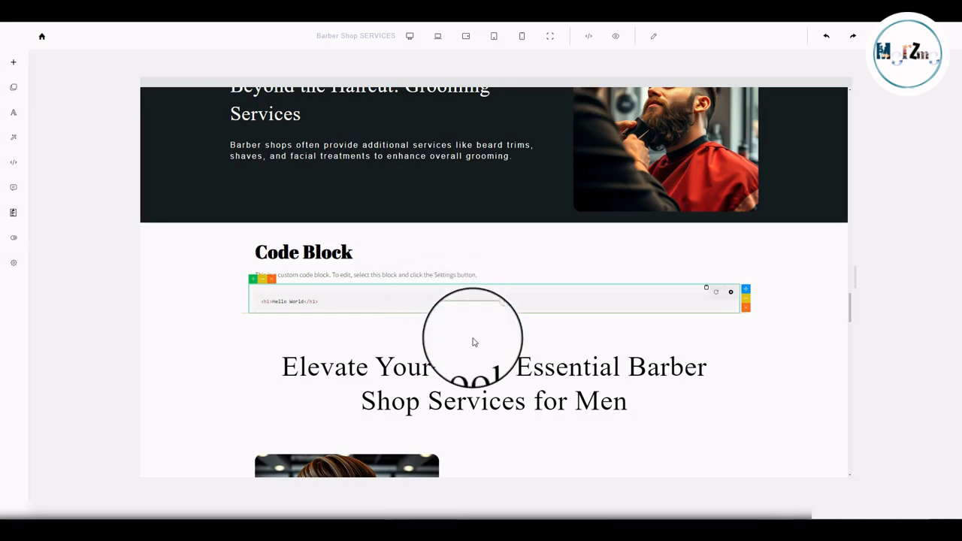
Examine the form configuration options, including the In Built and Third Party form types and the action after submit.
scroll(462, 322, "down", 4)
scroll(479, 346, "down", 2)
scroll(480, 345, "up", 7)
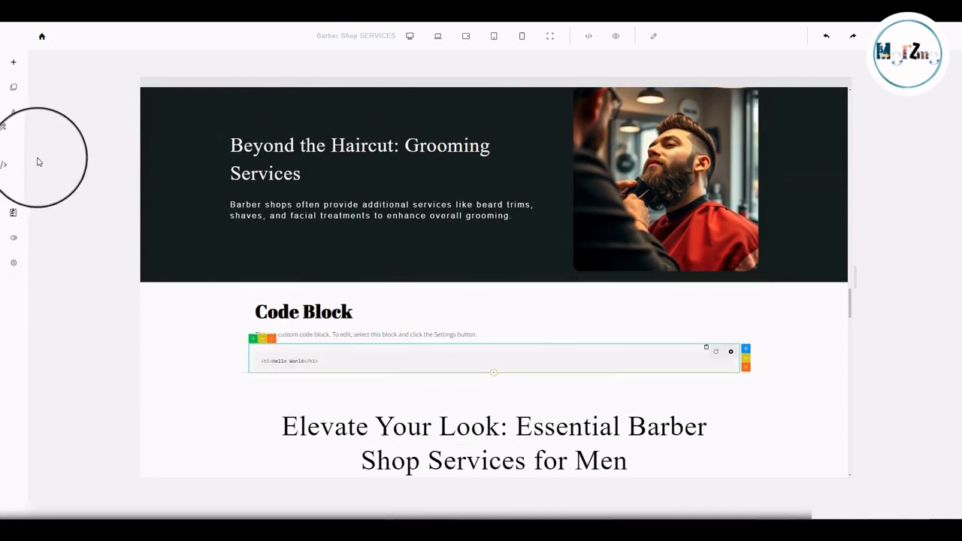
scroll(587, 366, "down", 7)
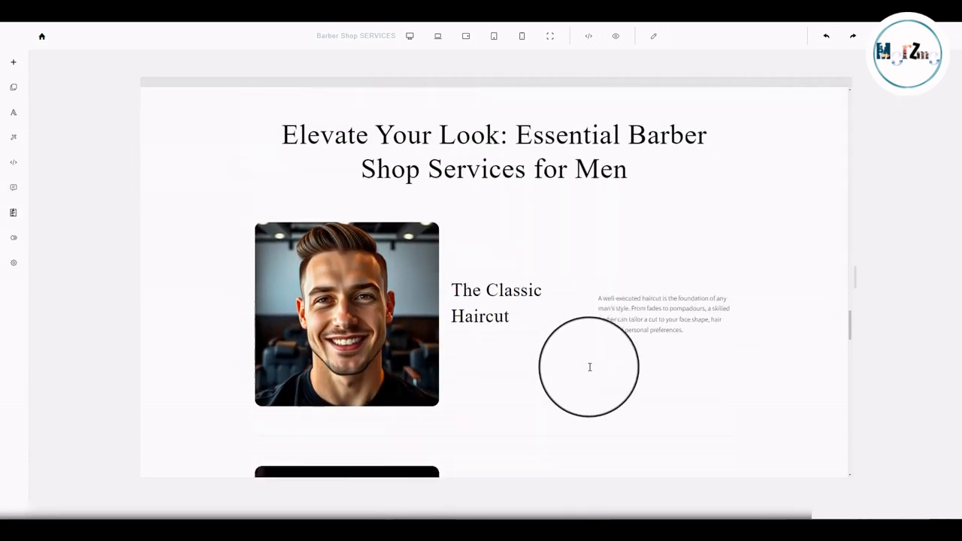
scroll(589, 365, "down", 10)
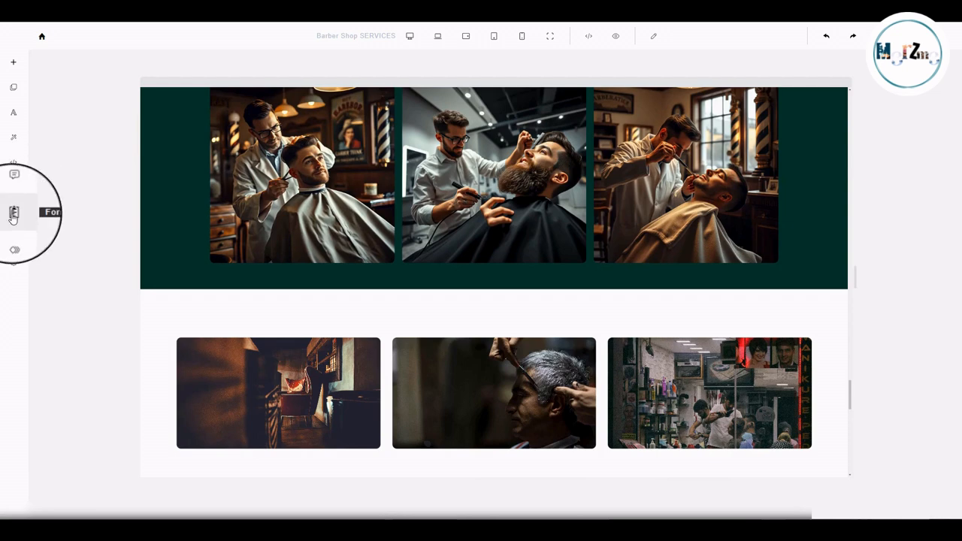
left_click(14, 214)
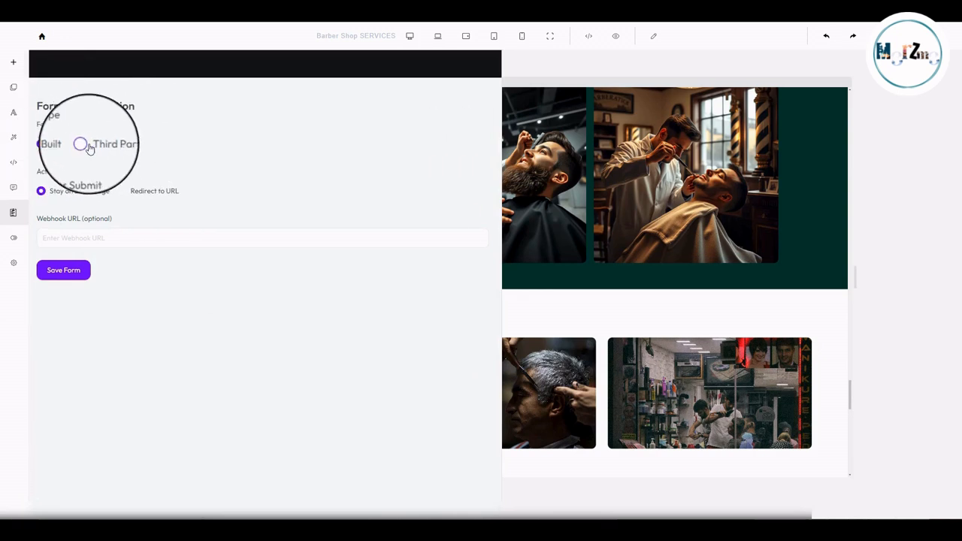
left_click(83, 144)
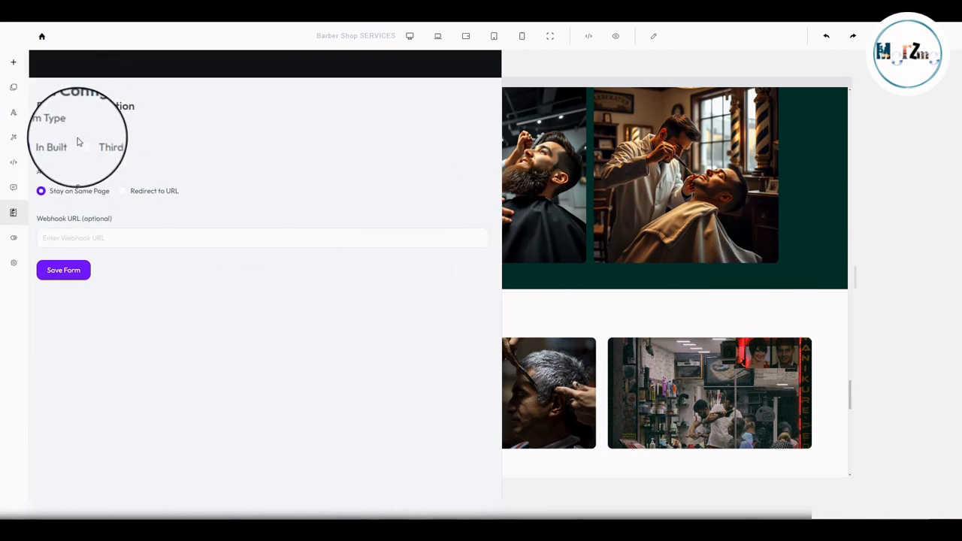
Insert the name, email and message form block from the Contact collection between the dark green services section and the photo gallery.
left_click(12, 89)
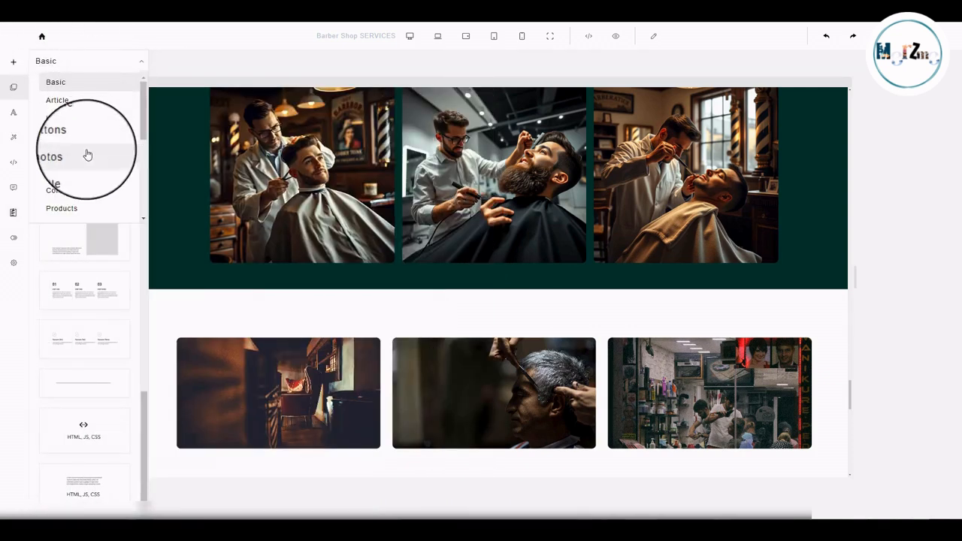
left_click(78, 192)
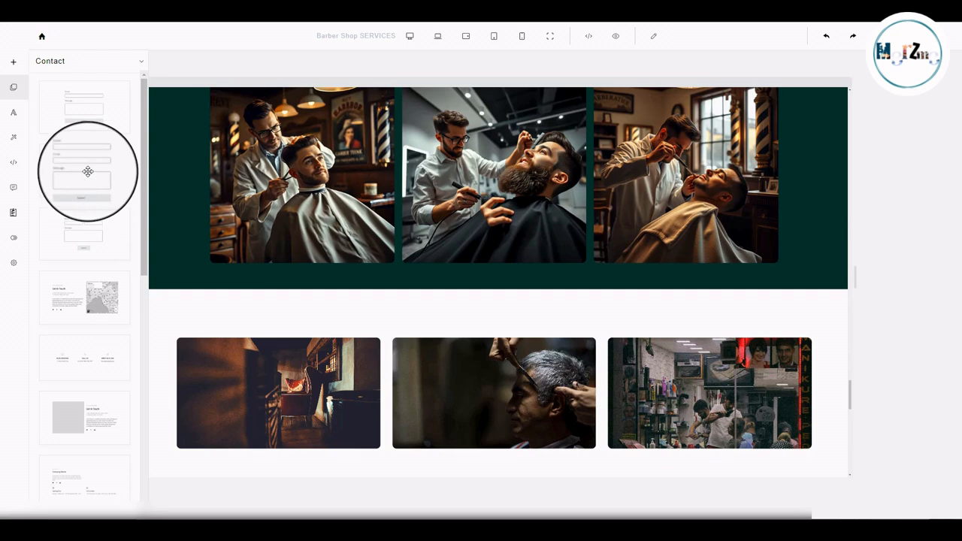
left_click_drag(78, 164, 516, 333)
scroll(163, 332, "down", 2)
Check the contact form's name, email and message fields, and view the form's source code without changing it.
left_click(198, 224)
left_click(201, 264)
left_click(214, 310)
left_click(809, 199)
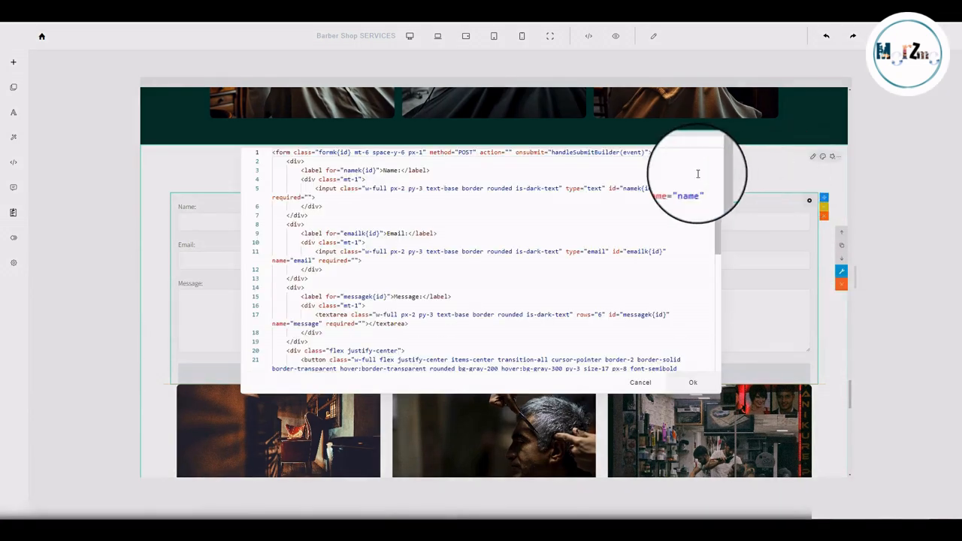
left_click(640, 381)
Open the settings of the row that contains the contact form.
left_click(823, 206)
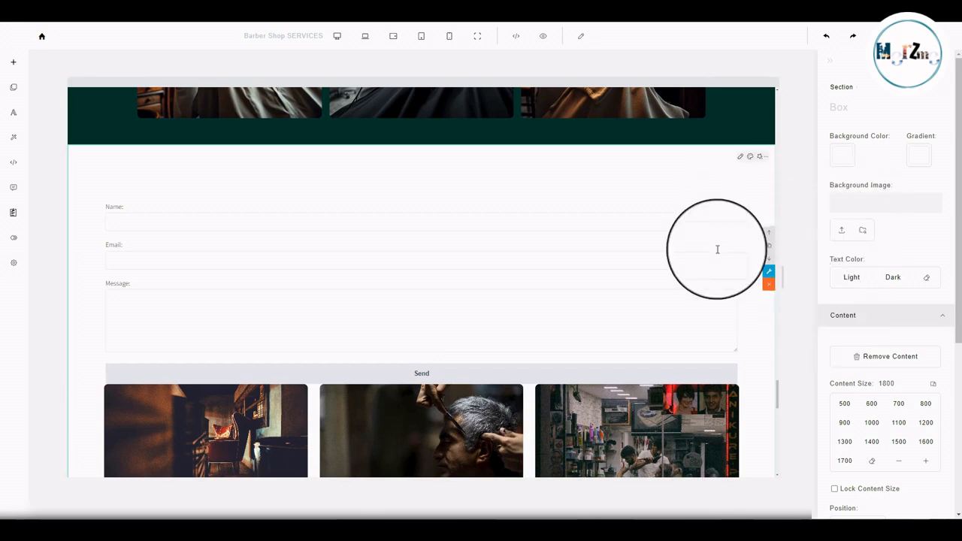
left_click(682, 208)
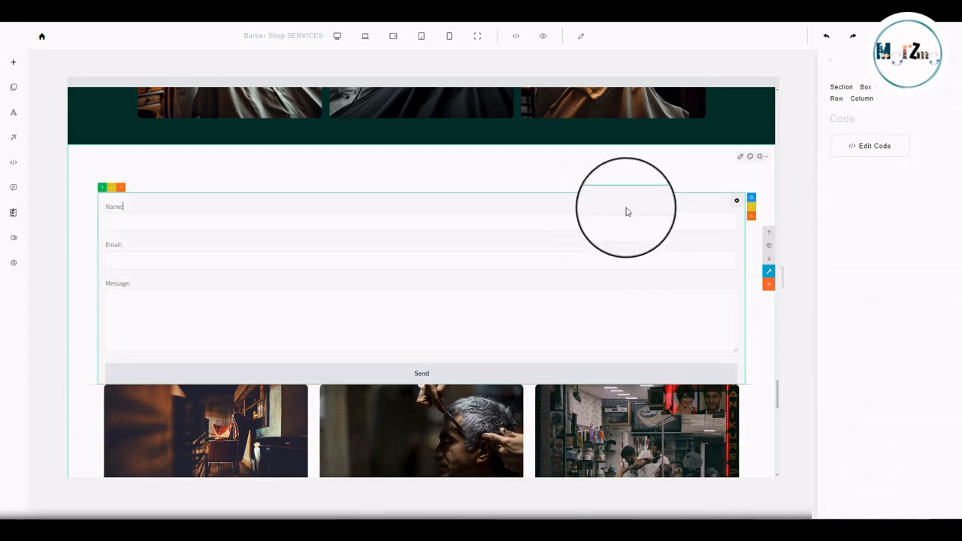
left_click(748, 286)
left_click(732, 242)
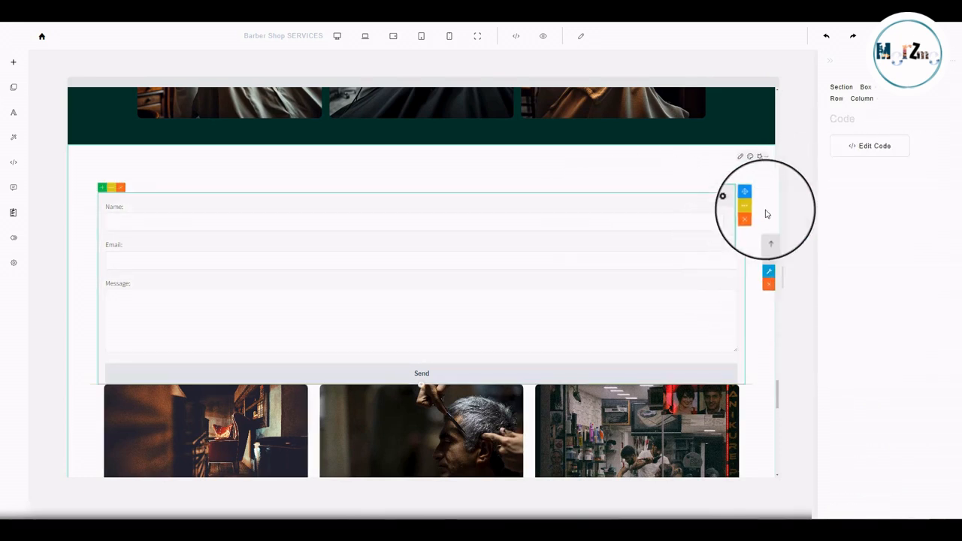
left_click(764, 220)
left_click(715, 218)
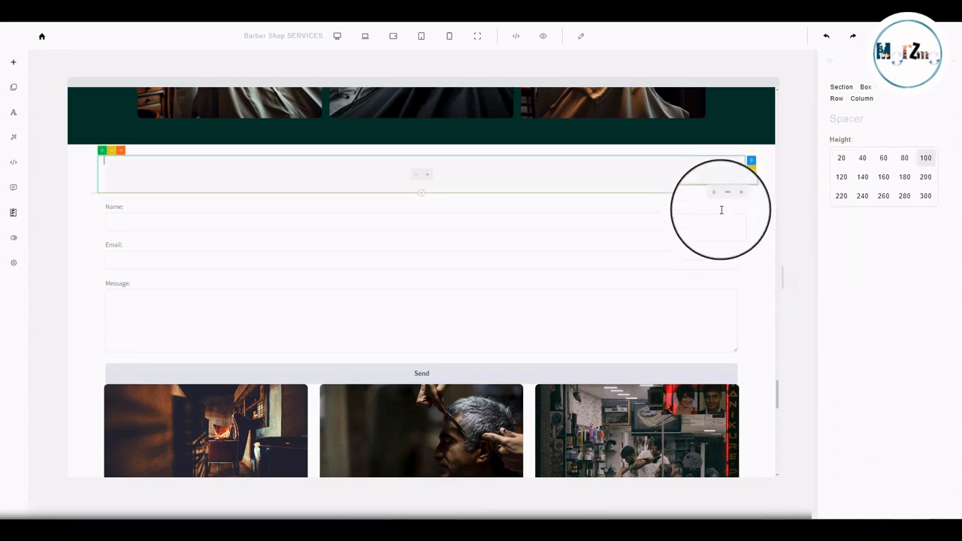
left_click(734, 224)
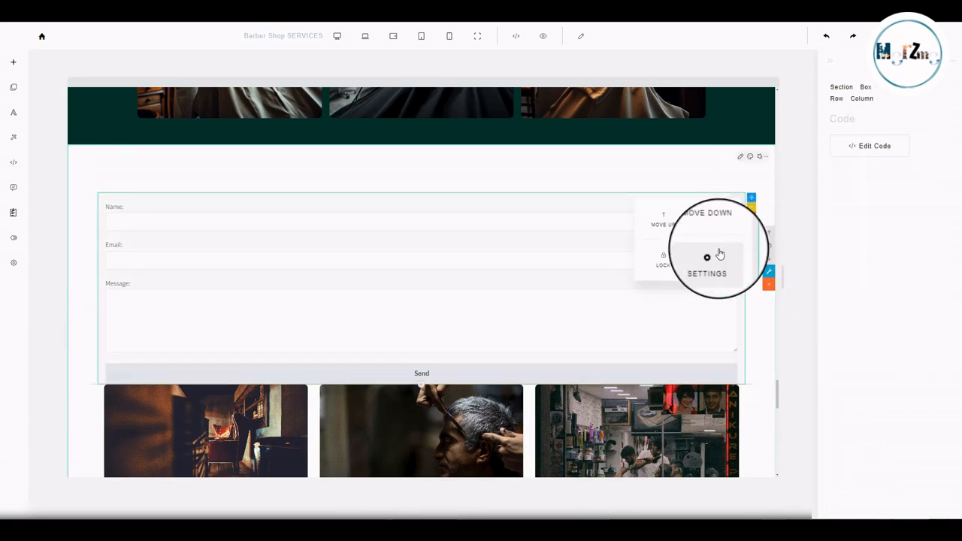
left_click(719, 254)
Examine the form row's background color choices and grid settings.
left_click(842, 150)
left_click(838, 217)
left_click_drag(829, 242, 833, 159)
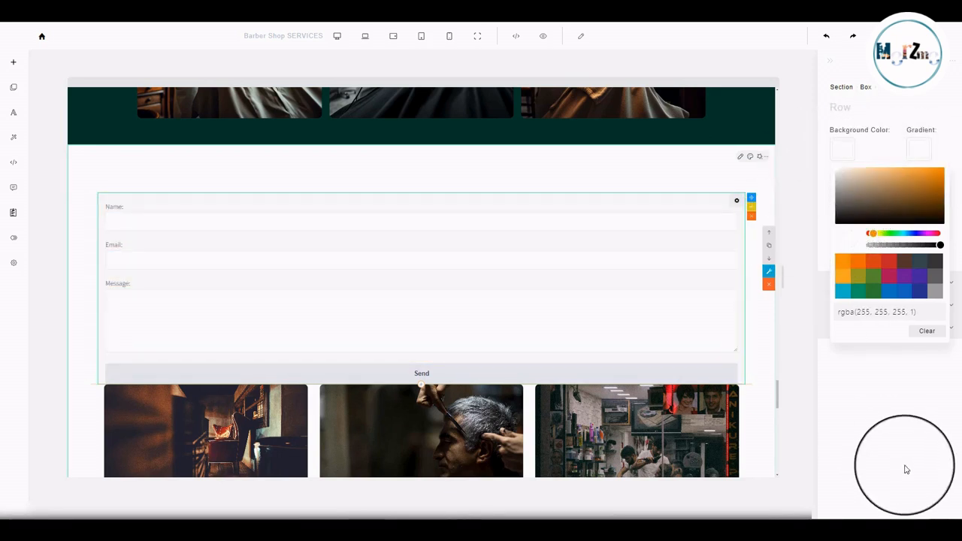
left_click(906, 469)
left_click(841, 283)
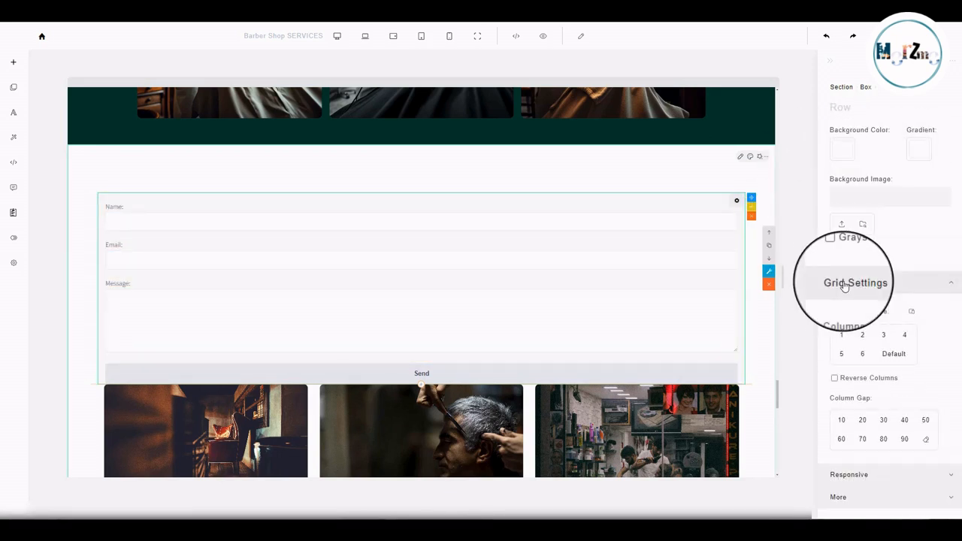
Apply the blue-to-purple preset gradient to the background of the contact form's row.
left_click(918, 148)
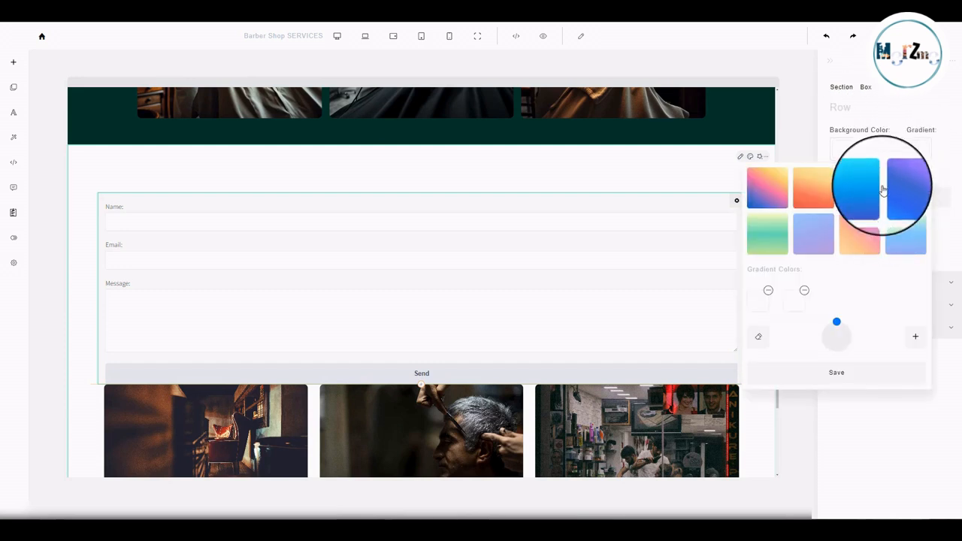
left_click(905, 188)
left_click(831, 65)
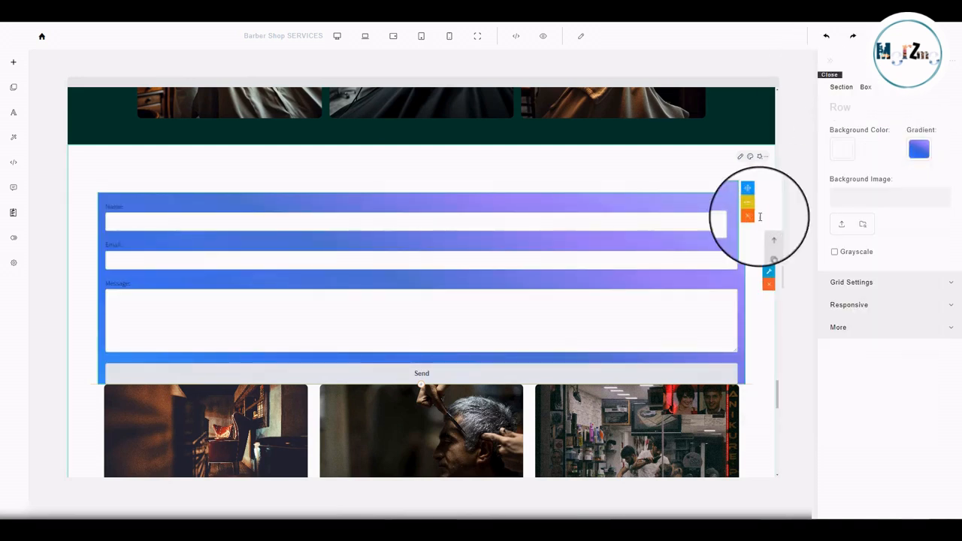
Try narrowing the contact form within its row, and undo the width and gradient changes.
left_click(744, 265)
mouse_move(736, 264)
left_mouse_down()
mouse_move(392, 262)
mouse_move(726, 271)
left_mouse_up()
left_click(762, 373)
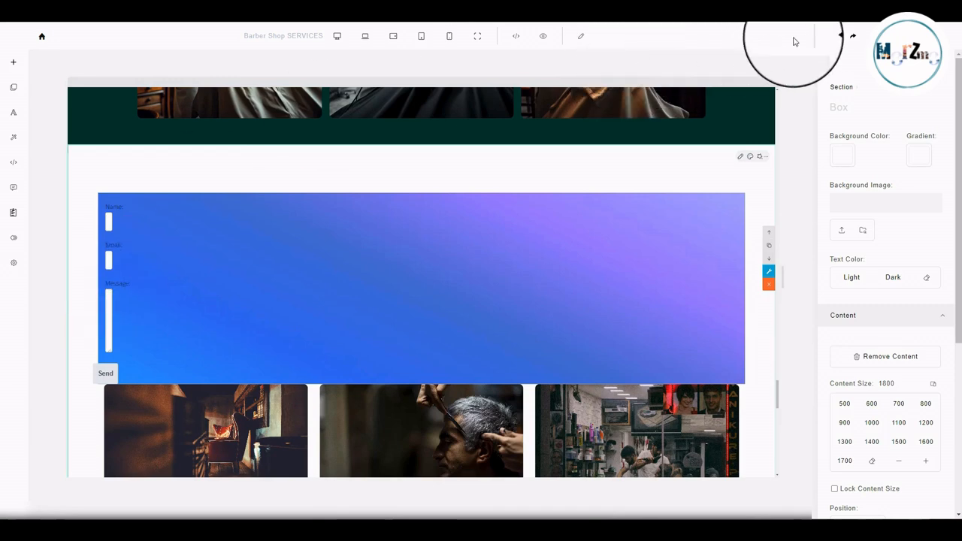
left_click(827, 37)
scroll(55, 197, "up", 2)
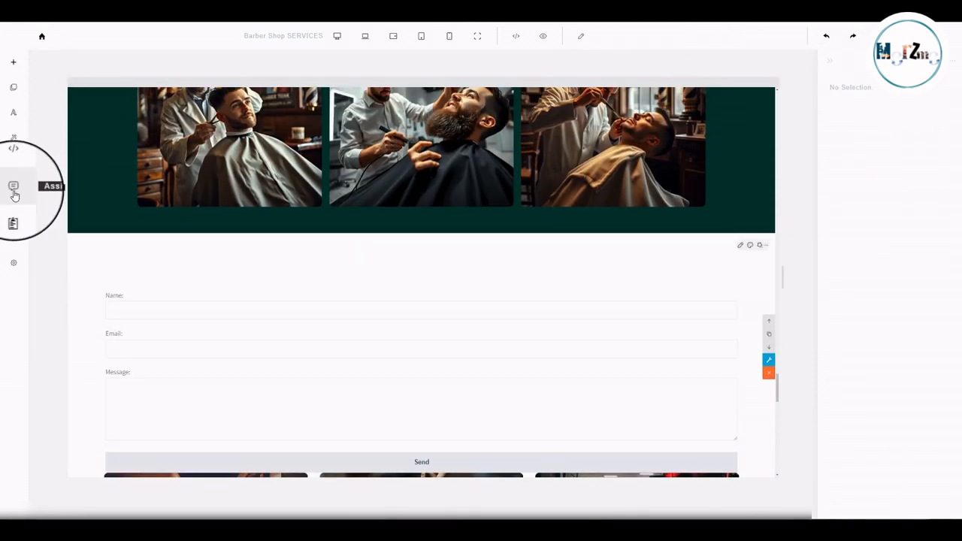
Review the optional webhook URL setting in the form configuration and leave it empty.
left_click(12, 213)
left_click(86, 239)
left_click_drag(38, 220, 122, 228)
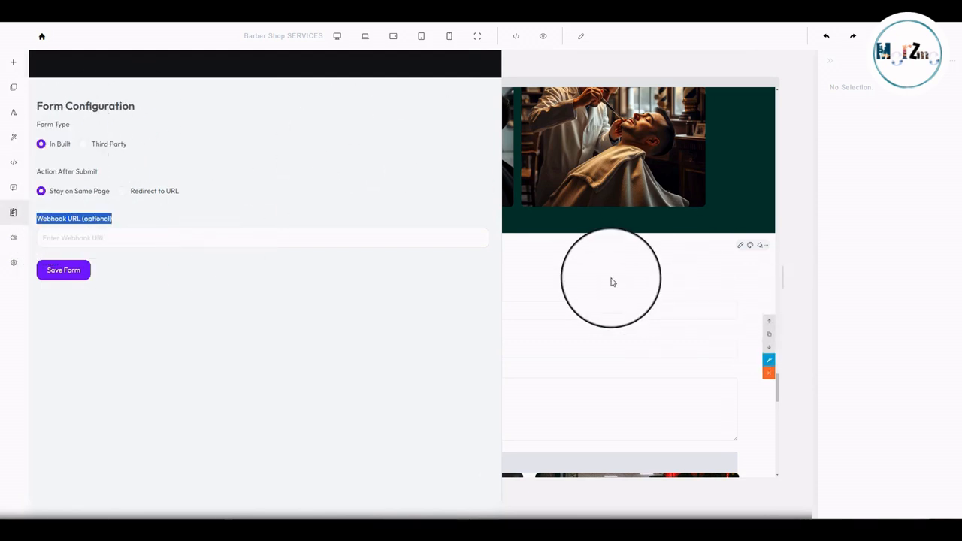
left_click(589, 268)
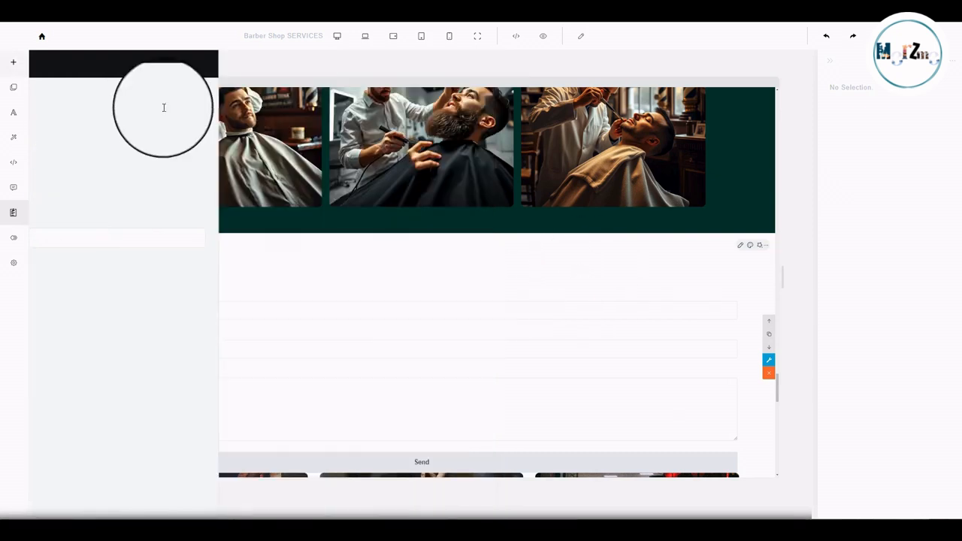
Insert the code sample block from the Basic collection directly above the contact form.
left_click(27, 91)
scroll(103, 283, "down", 10)
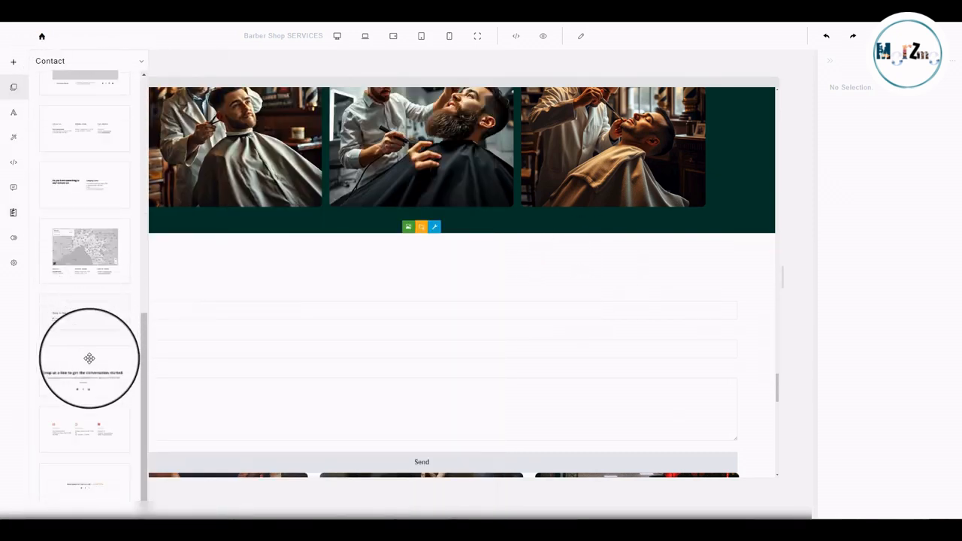
left_click(67, 61)
left_click(80, 82)
scroll(108, 198, "down", 5)
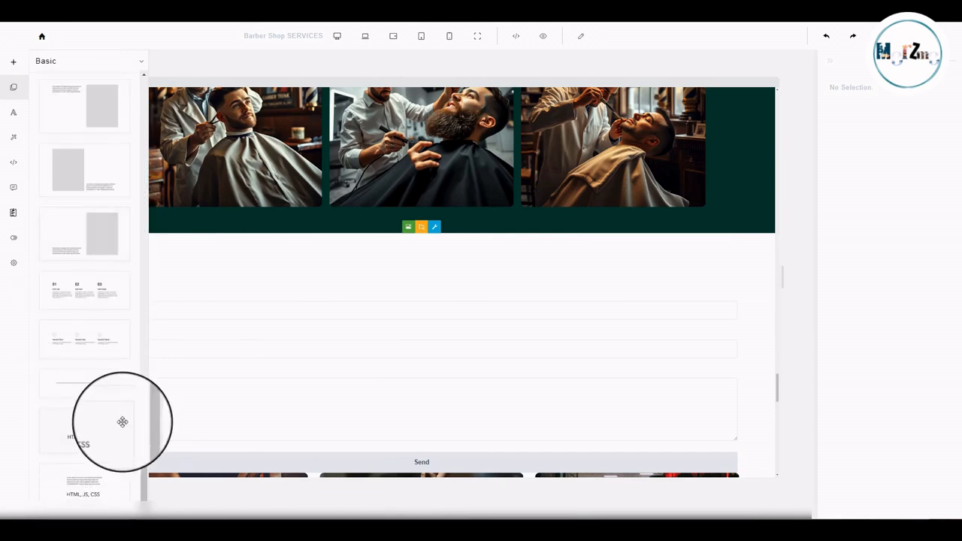
left_click_drag(81, 435, 397, 285)
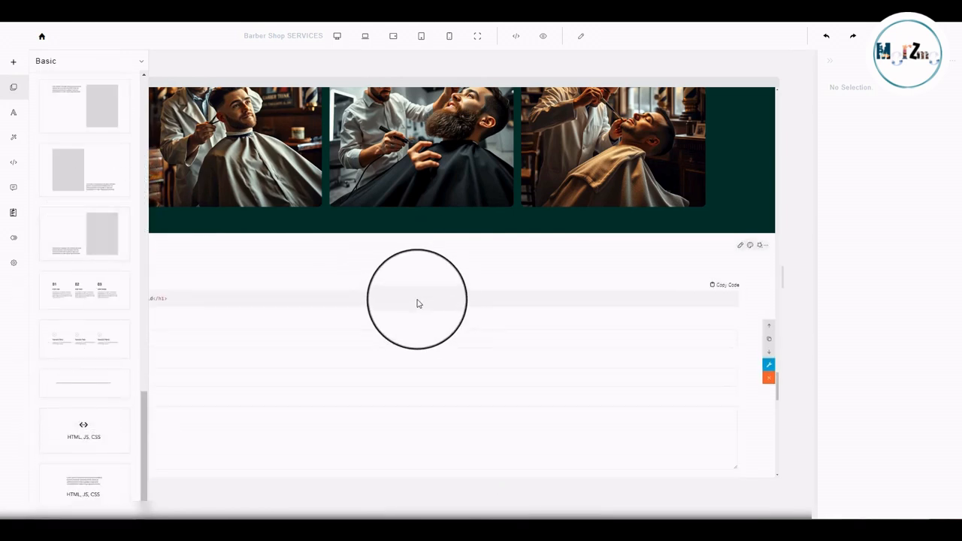
View the source of the code sample above the contact form and close it without changes.
left_click(724, 295)
left_click(736, 288)
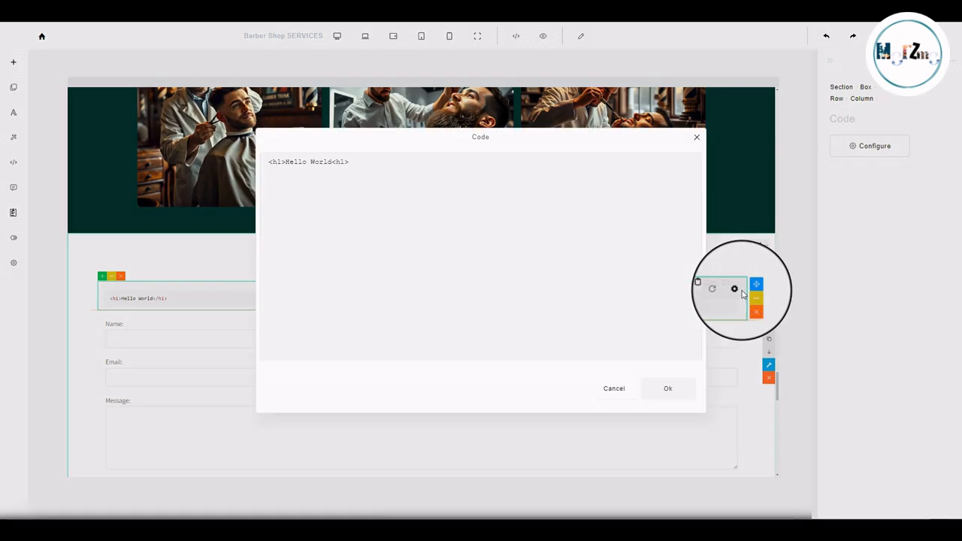
left_click(383, 192)
key("ctrl+a")
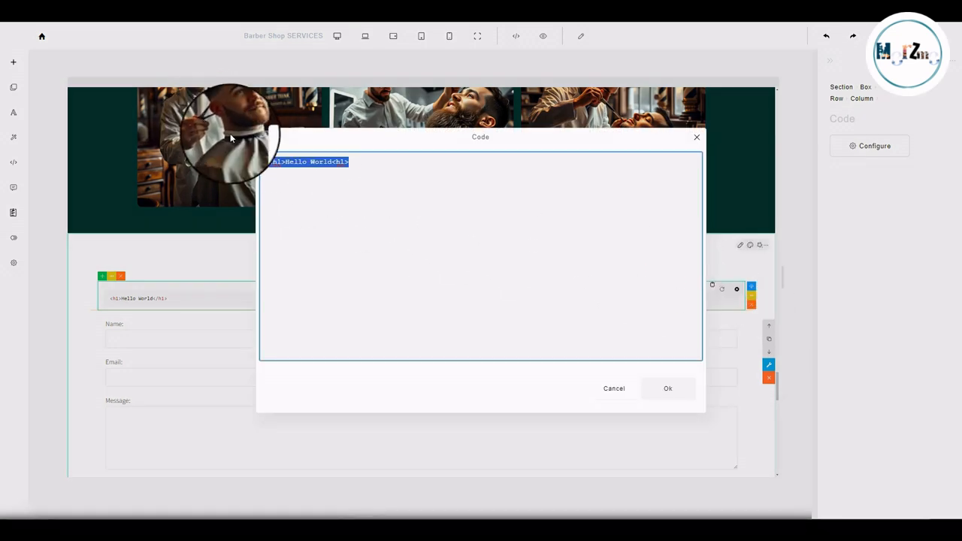
left_click(611, 386)
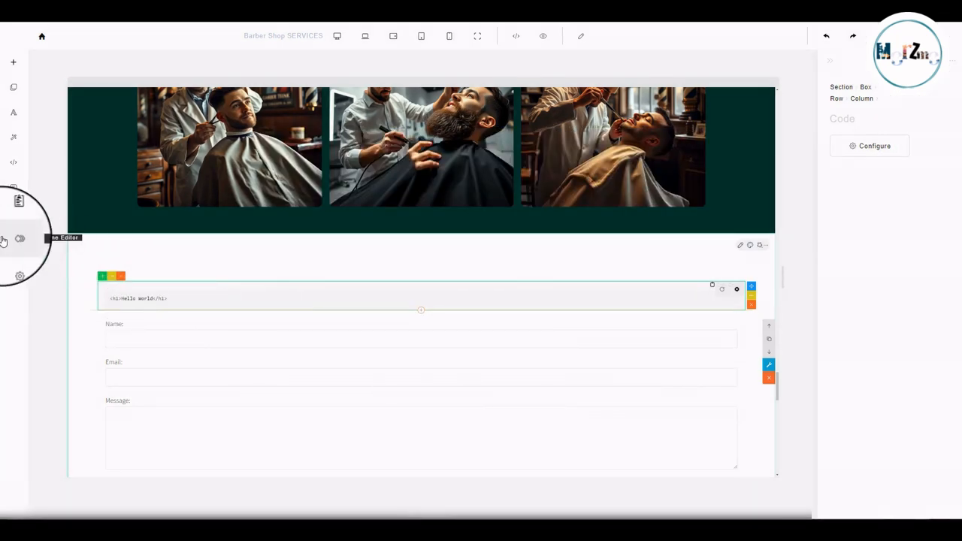
Look over the page sections and the AI Assistant's modes, and close the assistant without entering a request.
scroll(328, 333, "down", 10)
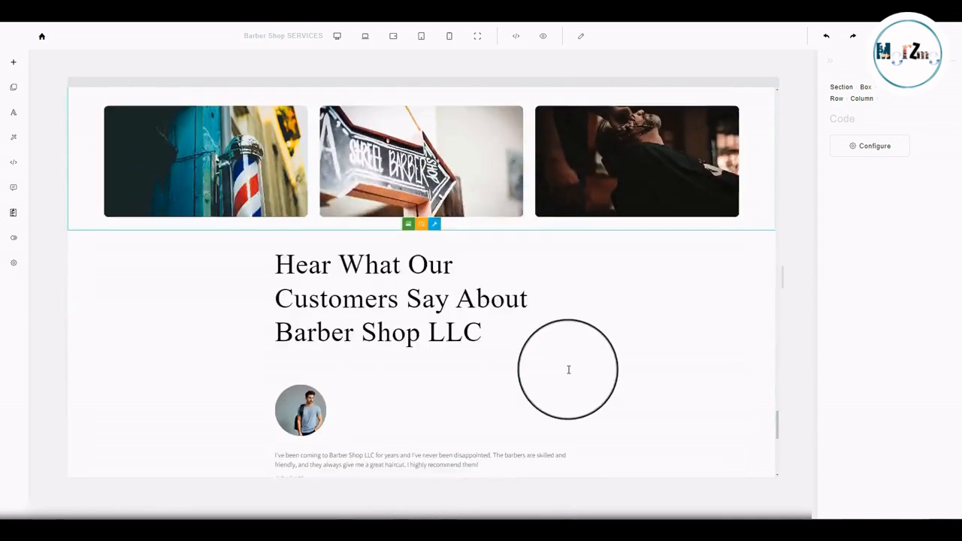
scroll(568, 375, "down", 2)
scroll(573, 388, "up", 15)
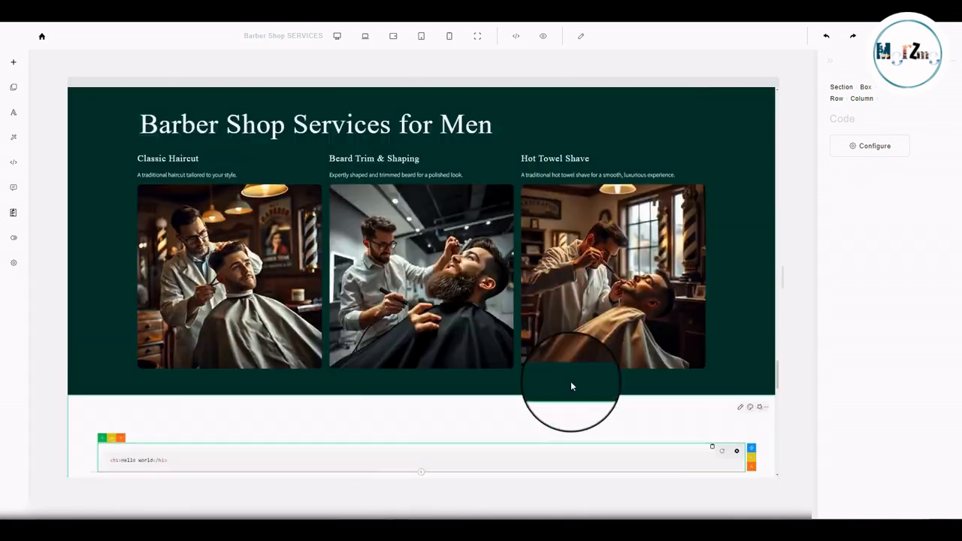
left_click(15, 188)
scroll(646, 392, "down", 2)
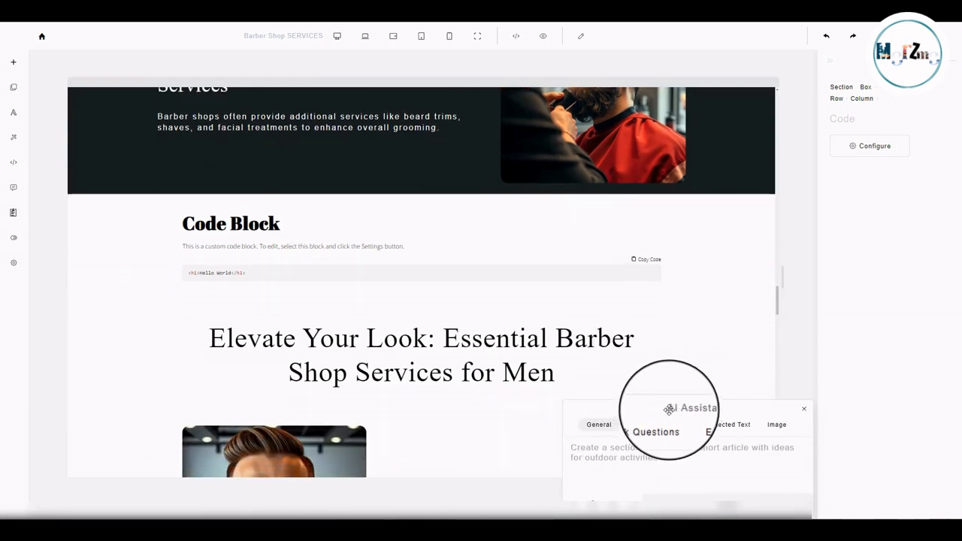
left_click(804, 409)
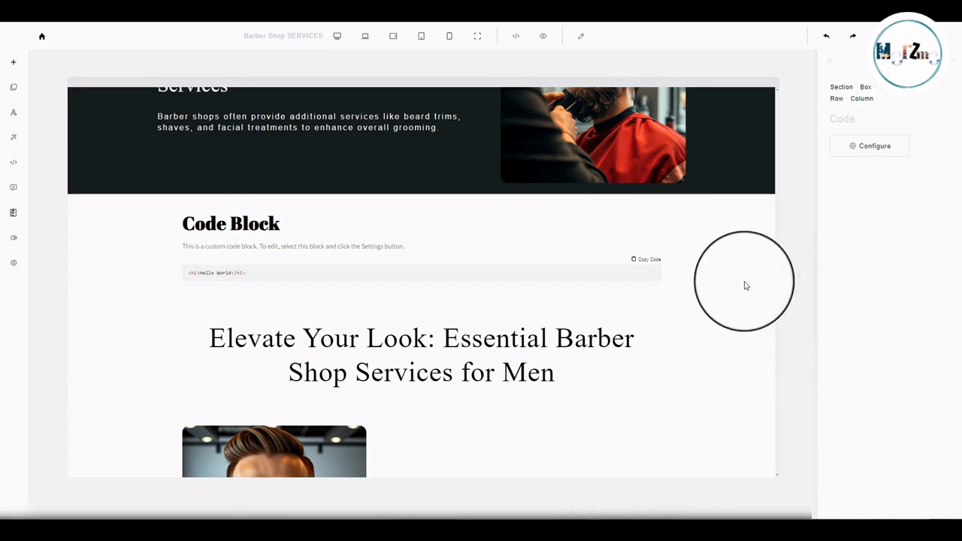
Examine the AI Rewrite option and the content it would cover in the section headed "Elevate Your Look: Essential Barber Shop Services for Men".
left_click(743, 238)
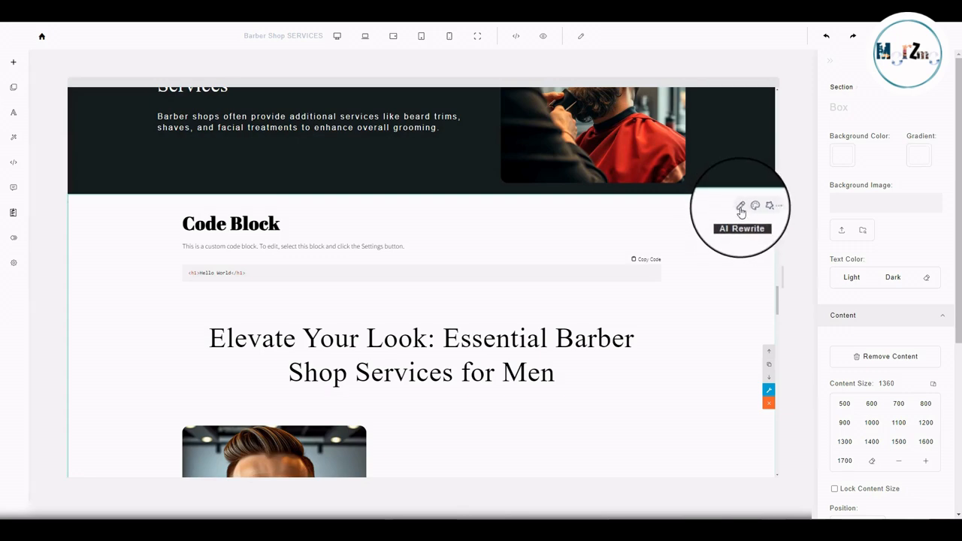
scroll(258, 338, "down", 3)
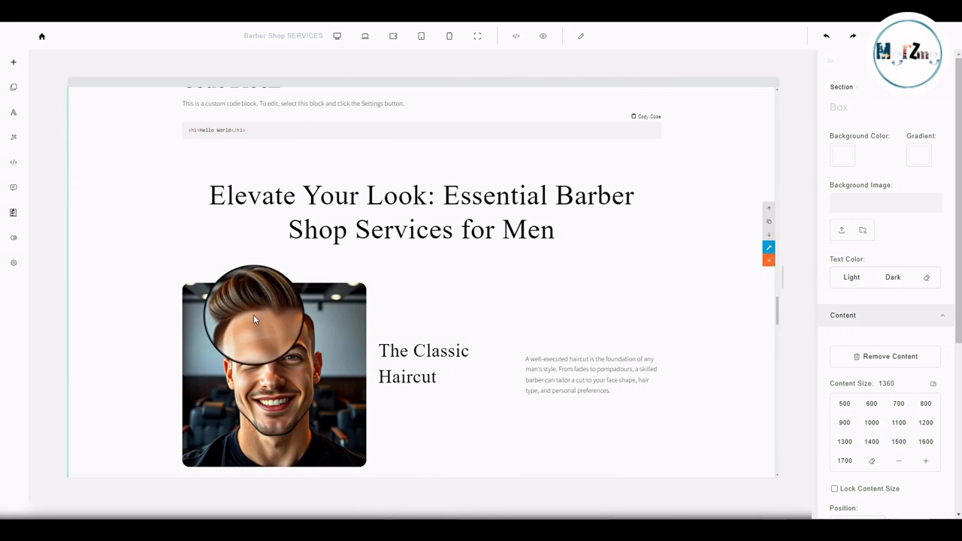
scroll(725, 245, "up", 2)
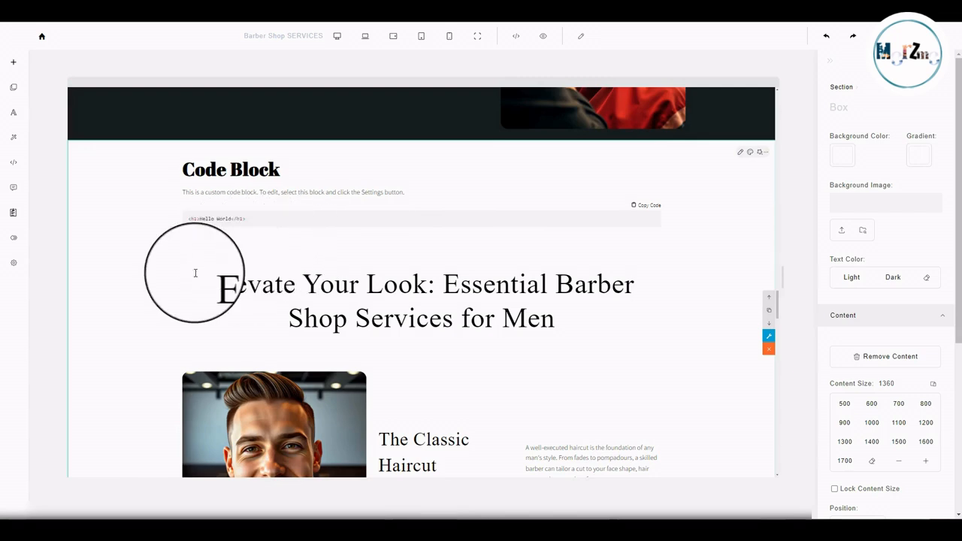
left_click_drag(200, 280, 606, 331)
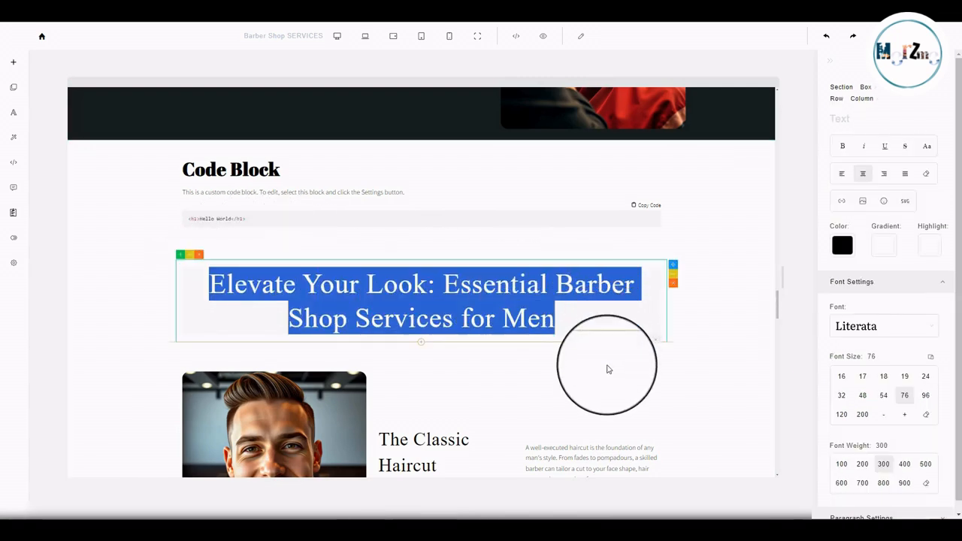
scroll(408, 365, "down", 3)
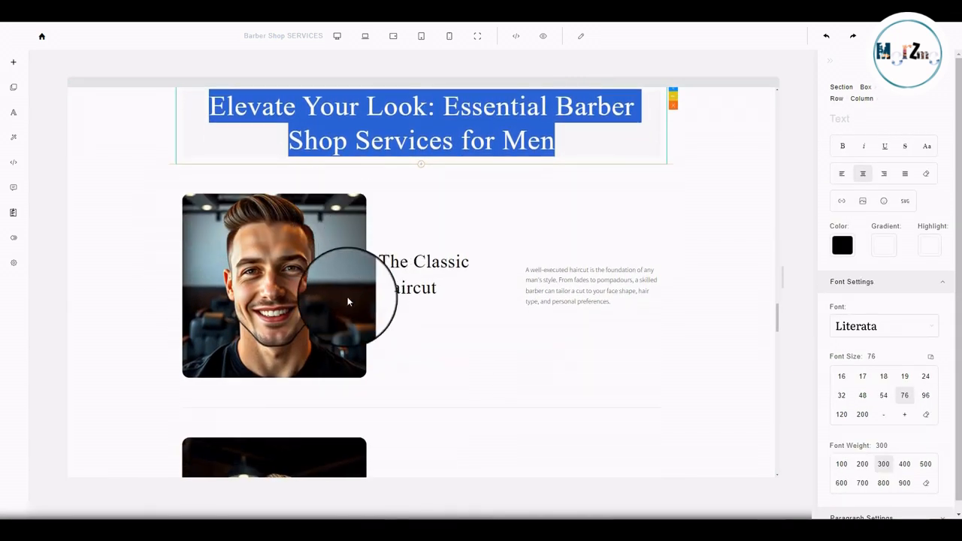
scroll(359, 391, "down", 2)
scroll(526, 393, "up", 3)
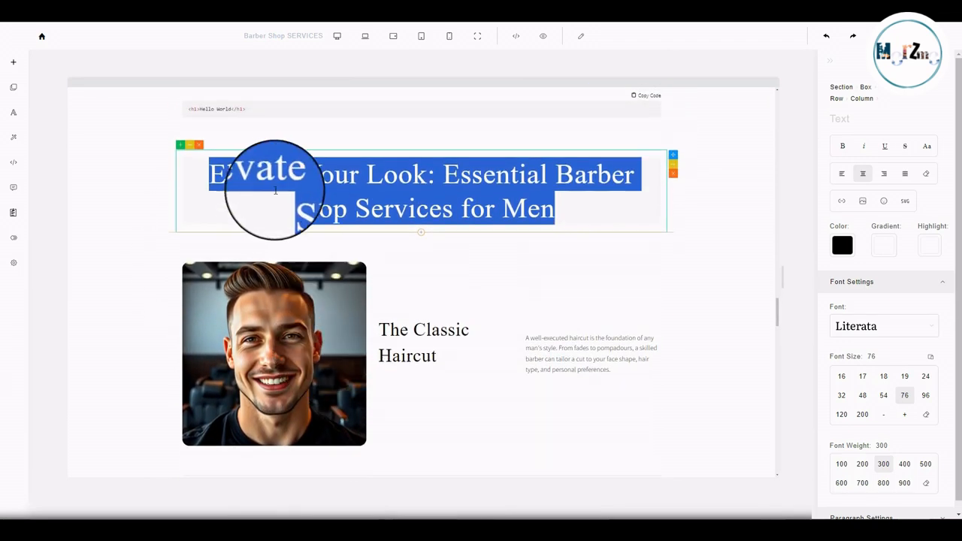
left_click(225, 170)
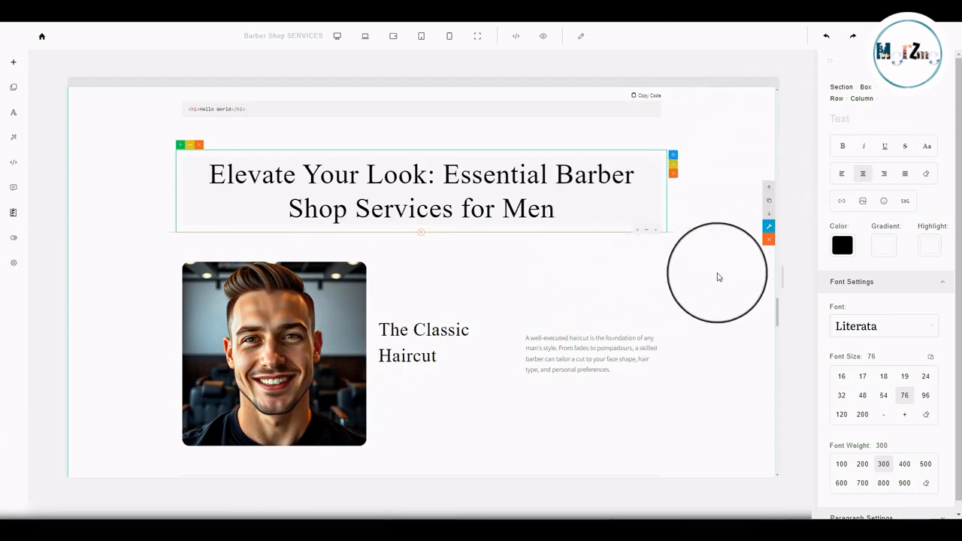
Examine the Magic Redesign option for the section containing the code block and the classic haircut content.
scroll(712, 280, "up", 1)
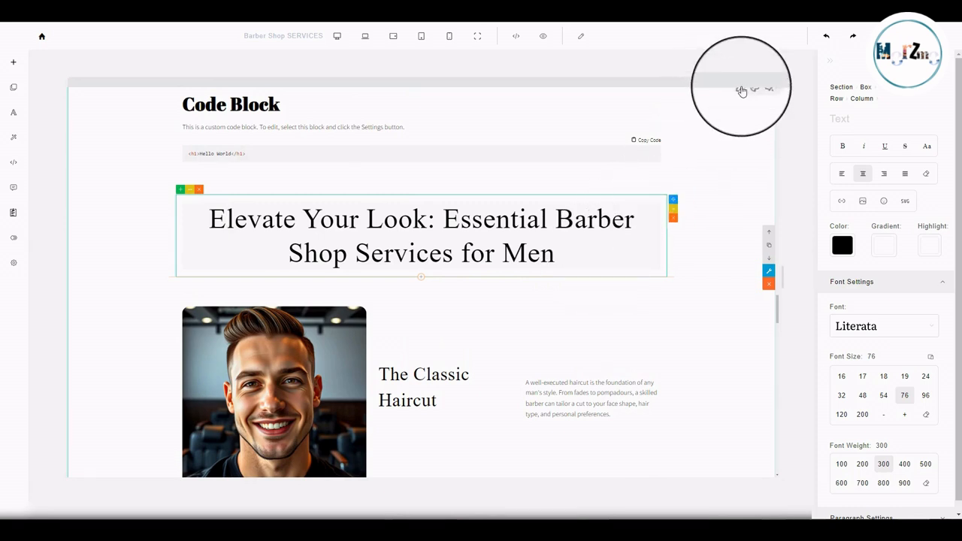
scroll(741, 94, "up", 3)
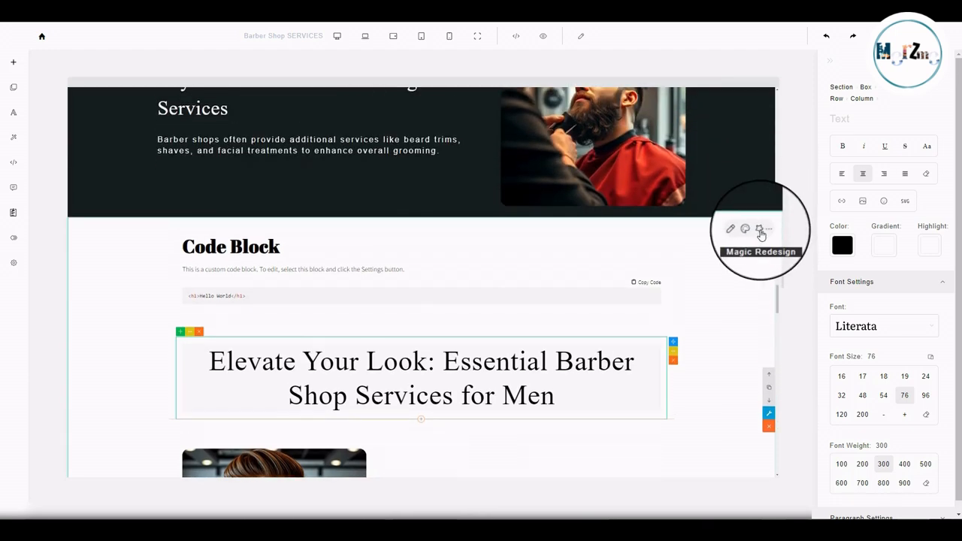
left_click(754, 251)
scroll(398, 253, "down", 2)
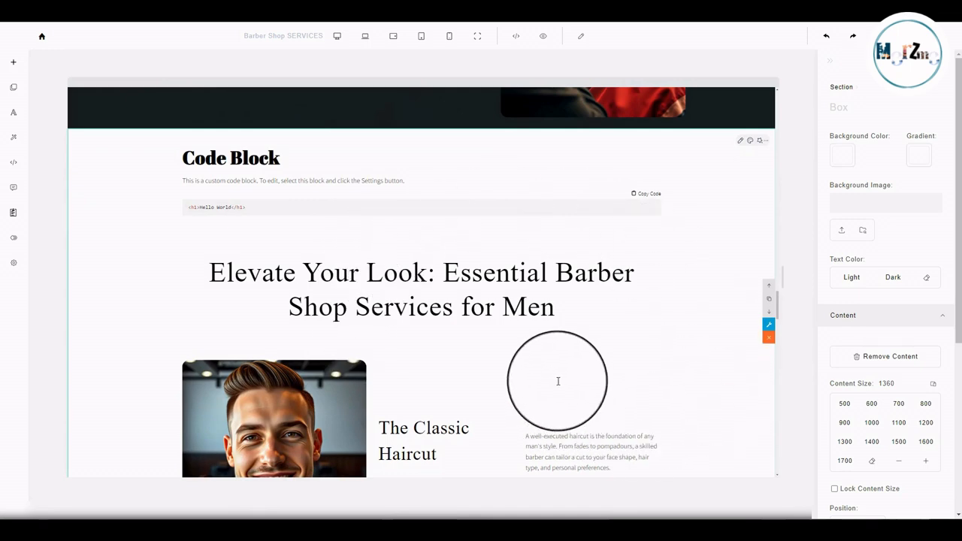
scroll(685, 367, "down", 2)
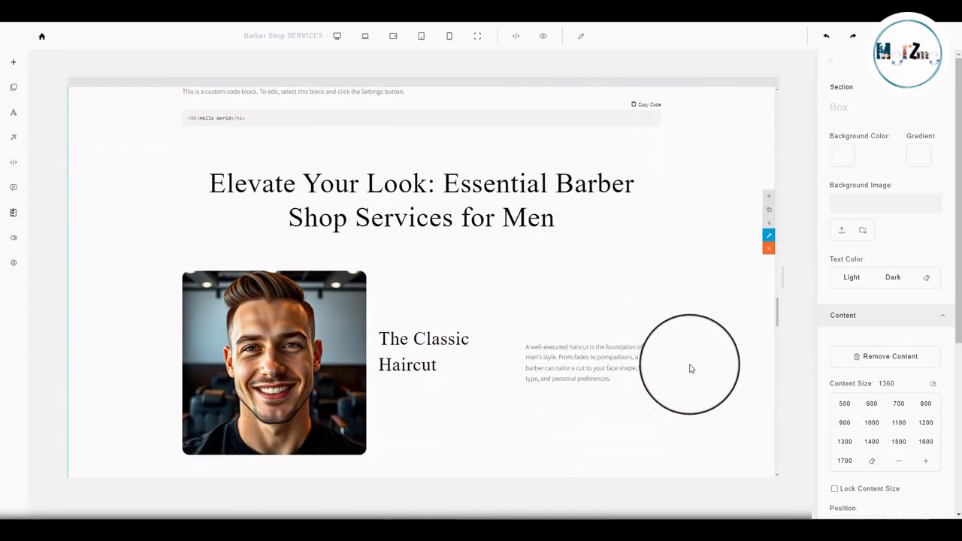
scroll(693, 369, "up", 3)
Generate an AI variation of the green "Barber Shop Services for Men" section with new wording and images directly below it.
scroll(698, 350, "down", 10)
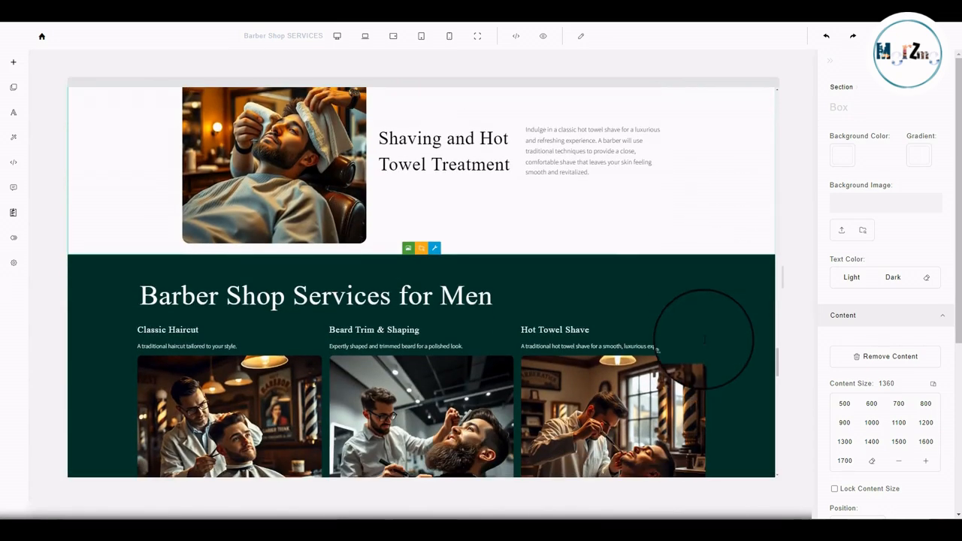
scroll(701, 349, "down", 6)
scroll(580, 326, "up", 4)
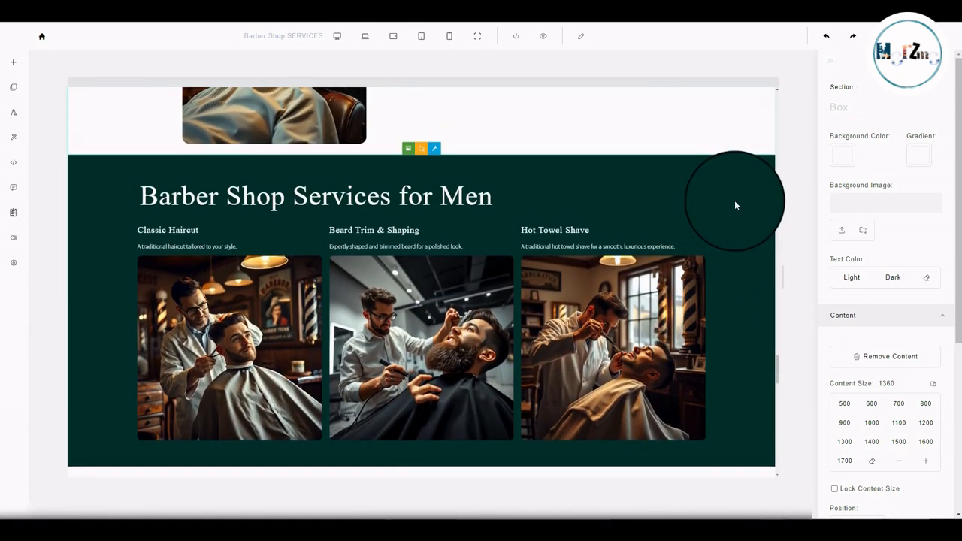
left_click(736, 205)
left_click(760, 167)
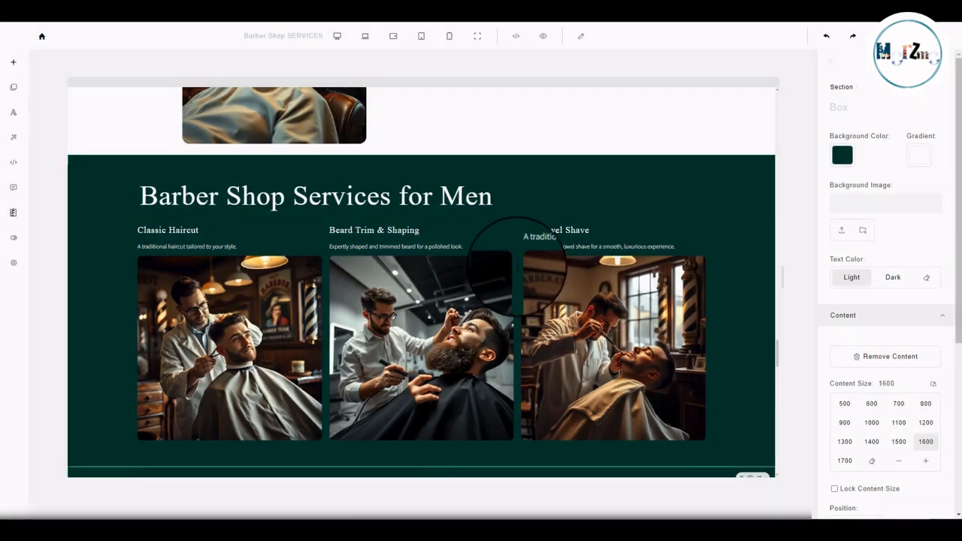
Review the new "Elevate Your Look: Barber Shop Services for Men" section and generate another layout of it with AI Redesign.
scroll(383, 304, "up", 5)
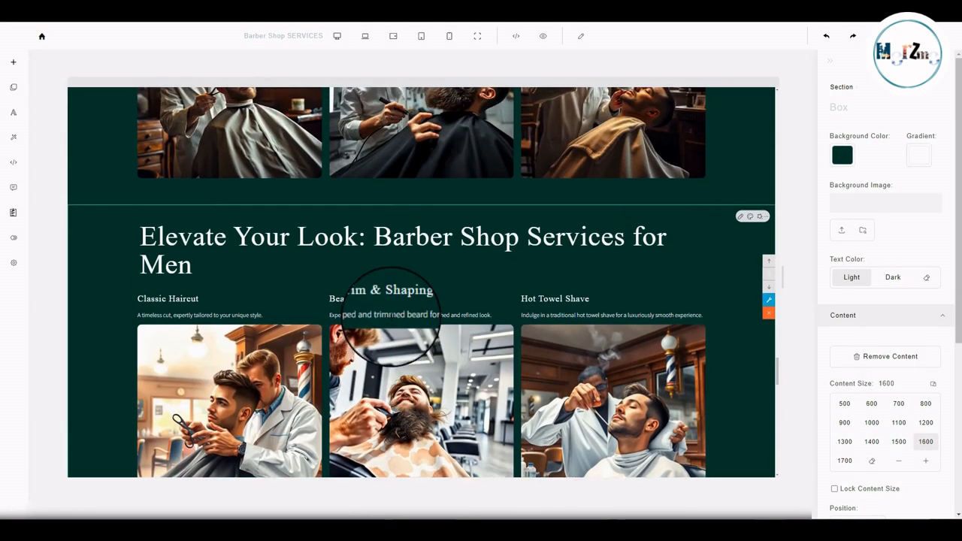
scroll(285, 255, "down", 5)
scroll(259, 233, "down", 2)
scroll(225, 258, "up", 2)
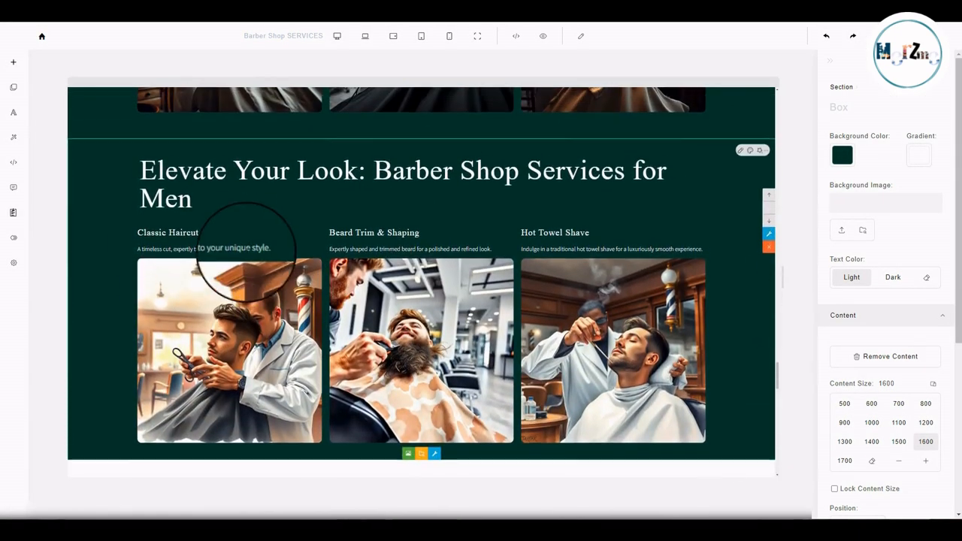
scroll(571, 341, "up", 3)
scroll(616, 343, "down", 4)
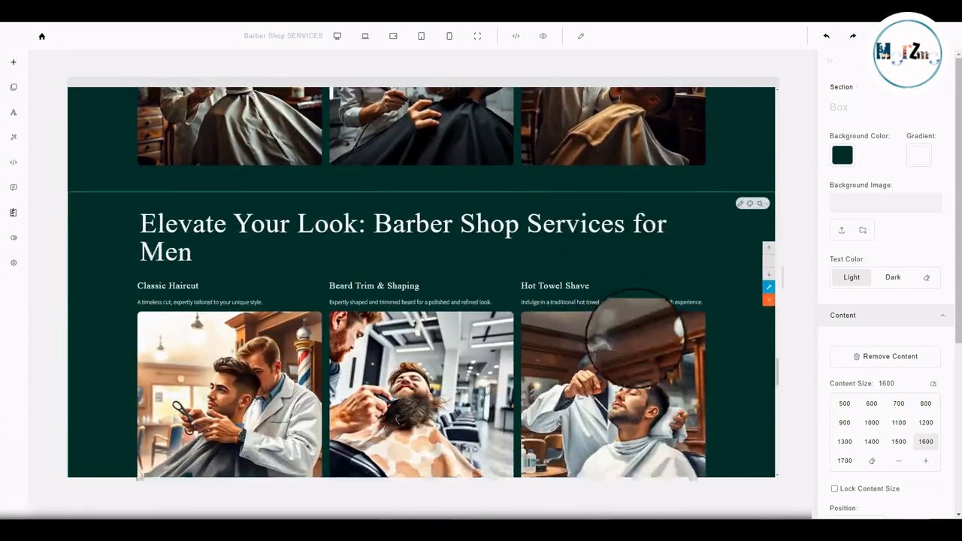
scroll(747, 230, "up", 3)
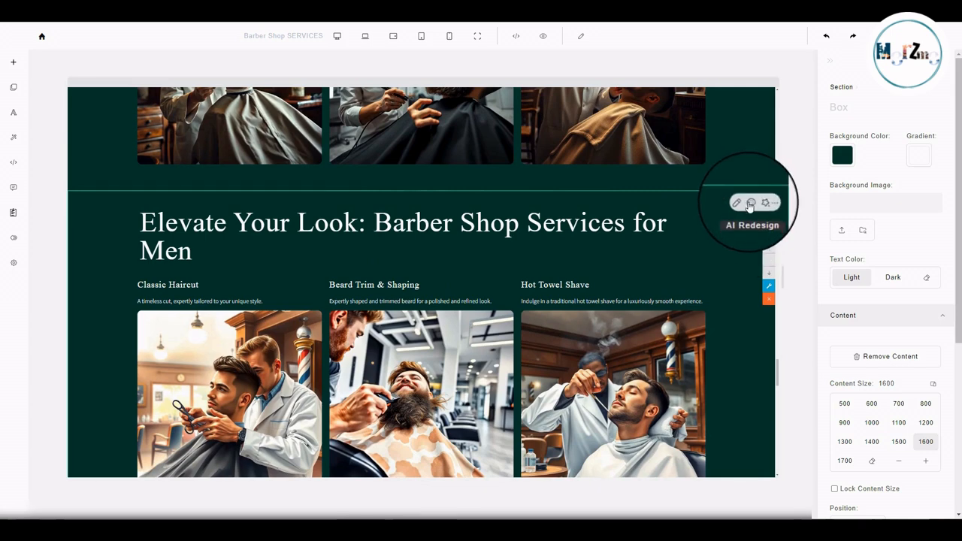
left_click(750, 204)
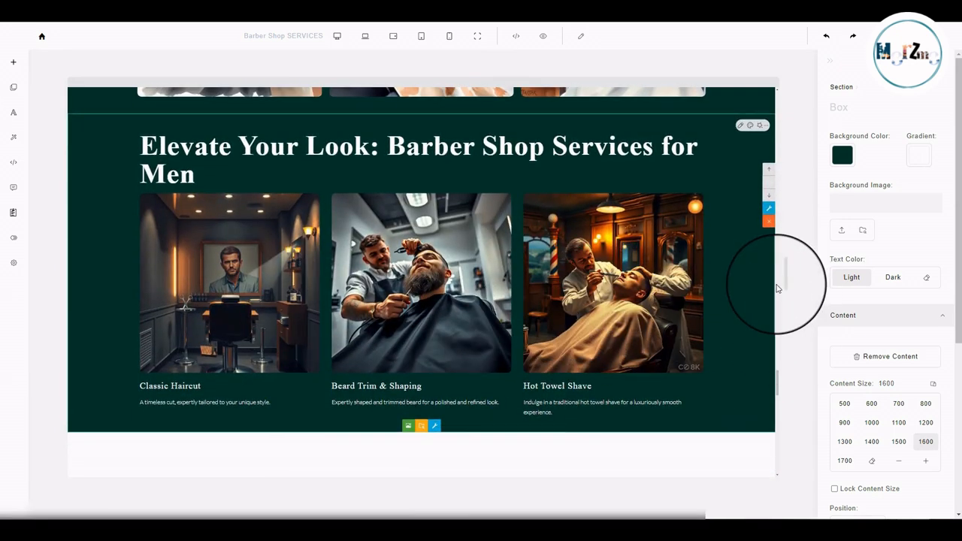
Set the background color of the redesigned services section to black, rgba(0, 0, 0, 1).
left_click(845, 154)
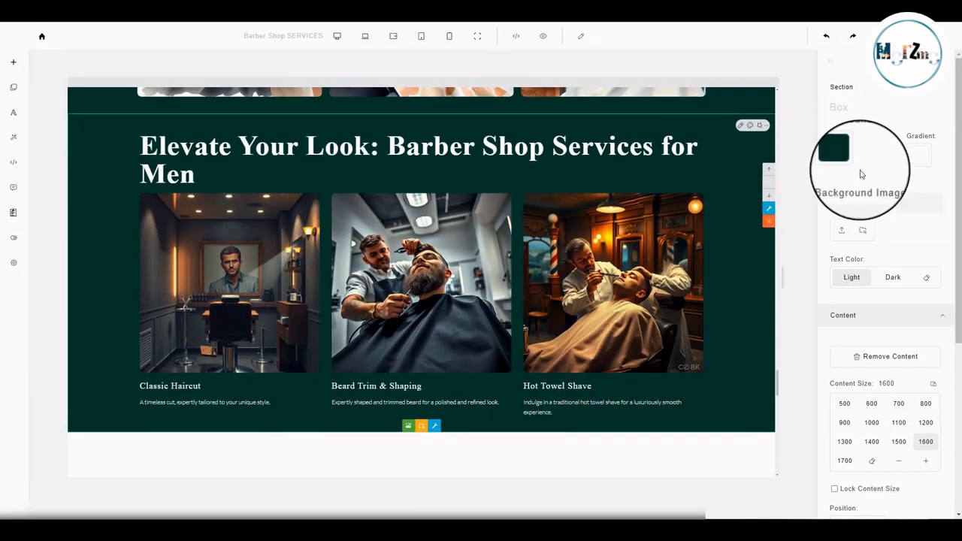
left_click_drag(902, 203, 816, 238)
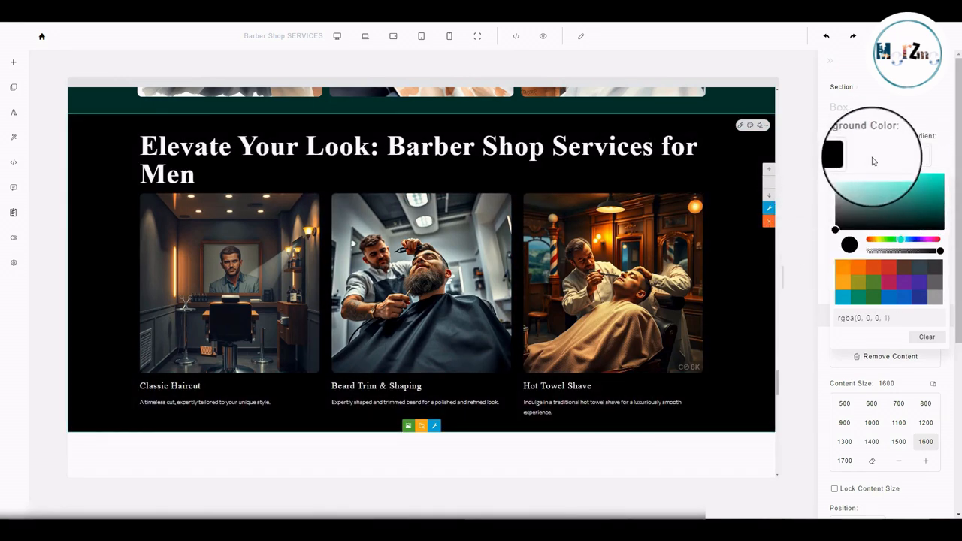
left_click(869, 155)
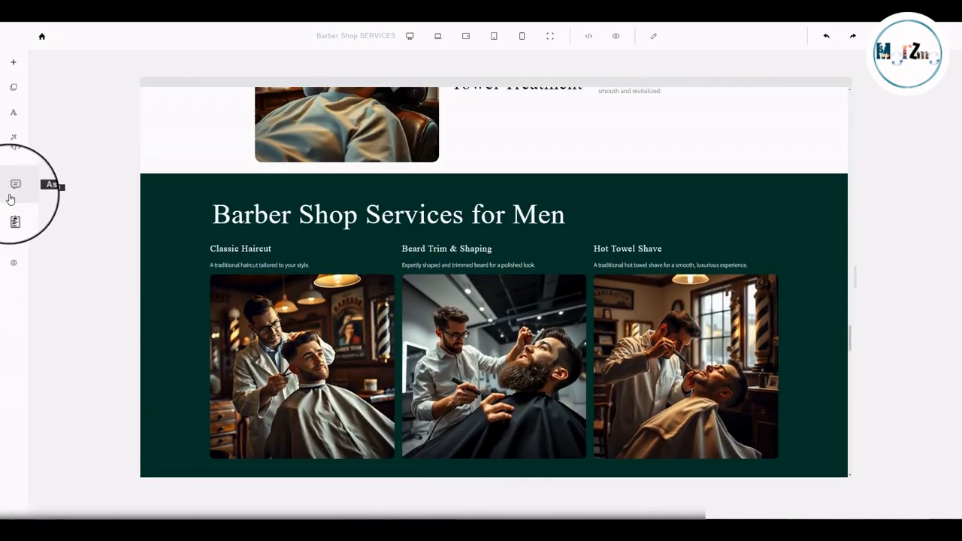
Open the AI Assistant and select the green "Barber Shop Services for Men" section on the page.
left_click(12, 190)
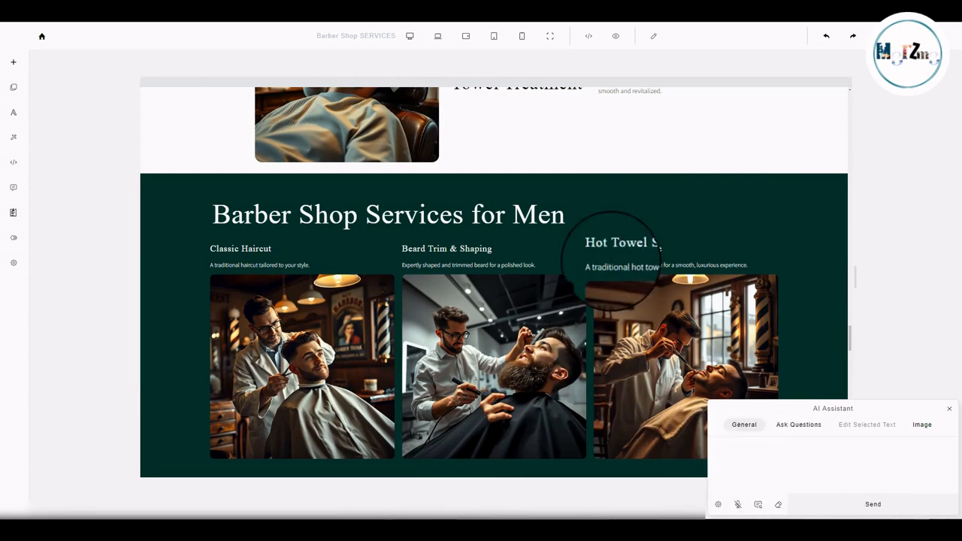
scroll(571, 292, "down", 2)
scroll(571, 291, "up", 4)
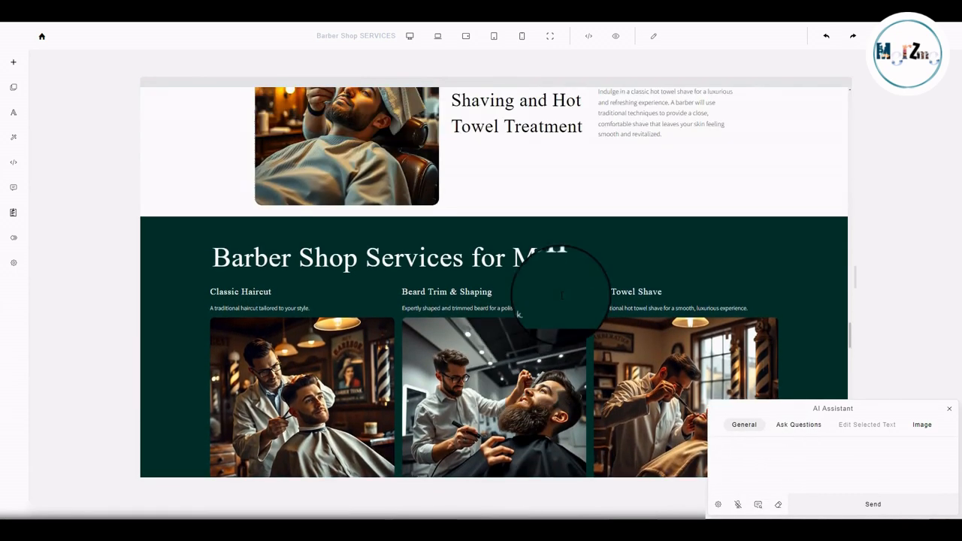
left_click(571, 293)
left_click_drag(571, 300, 225, 282)
left_click(161, 240)
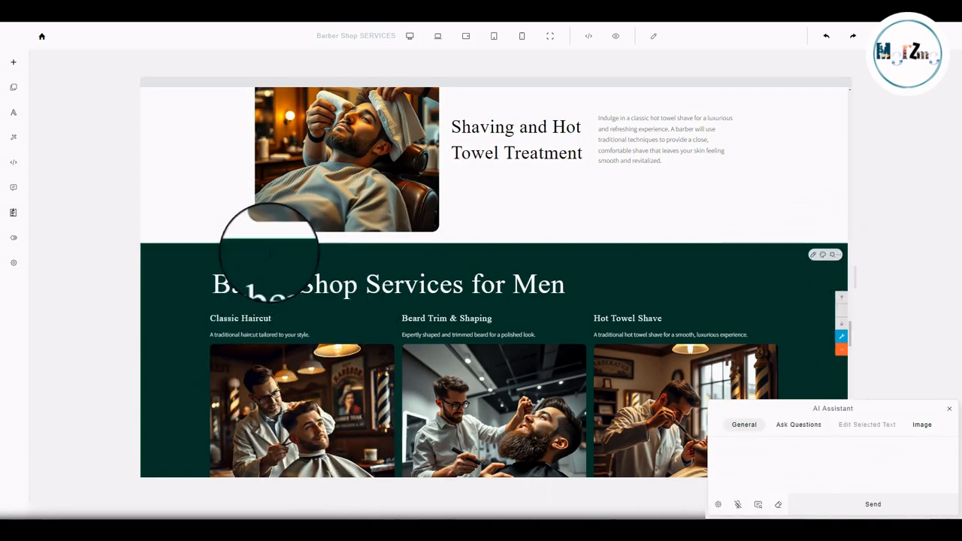
scroll(540, 329, "down", 3)
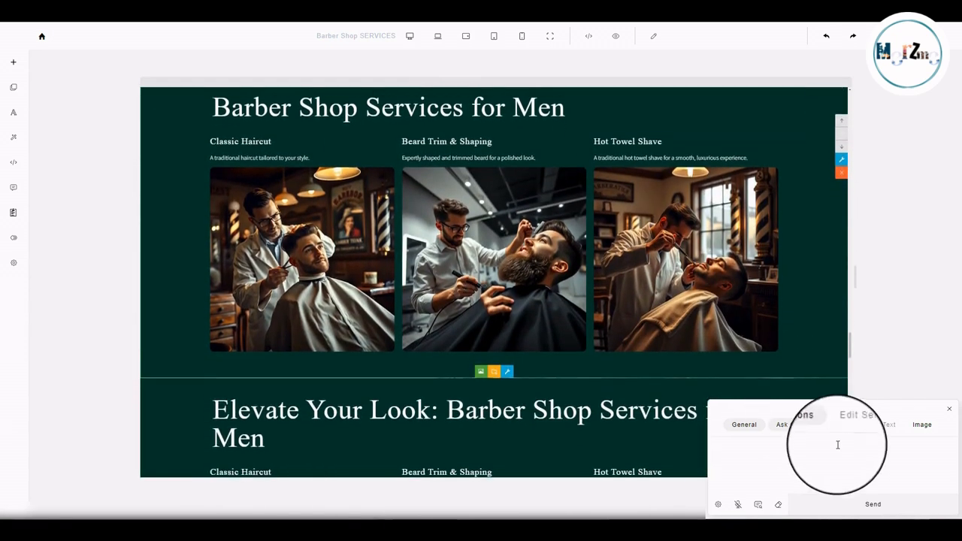
Open the AI Assistant's sample prompts and read the General, Ask Questions, Edit Selected Text and Image examples.
left_click(758, 504)
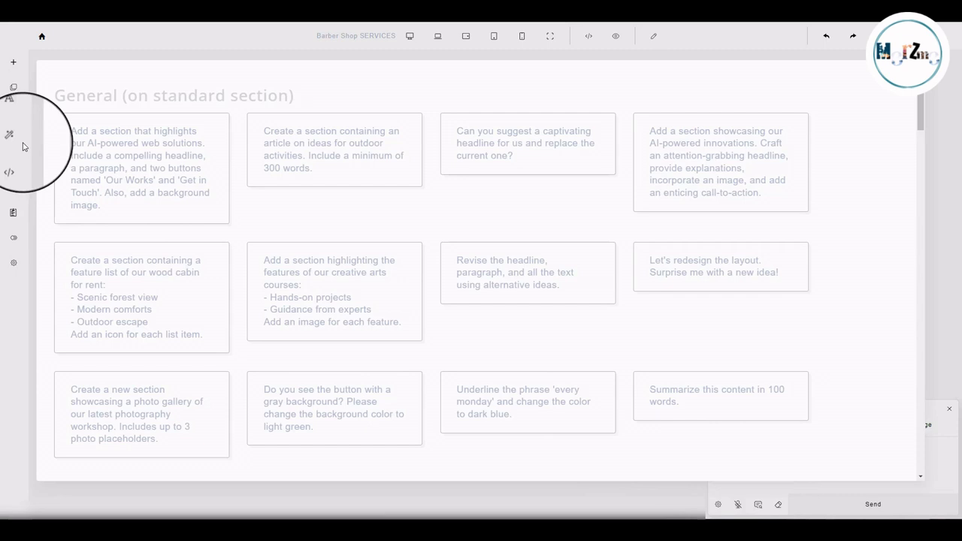
left_click_drag(54, 97, 337, 97)
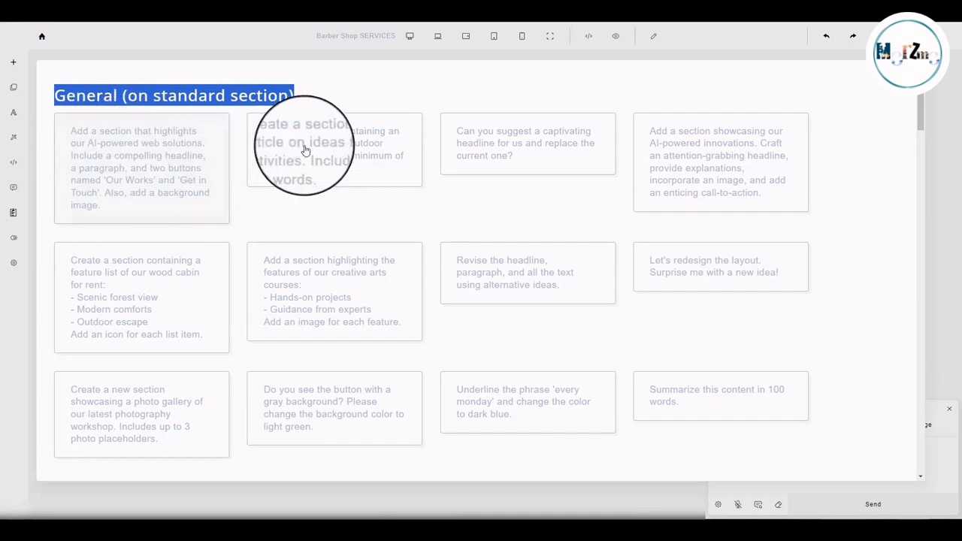
scroll(526, 188, "down", 2)
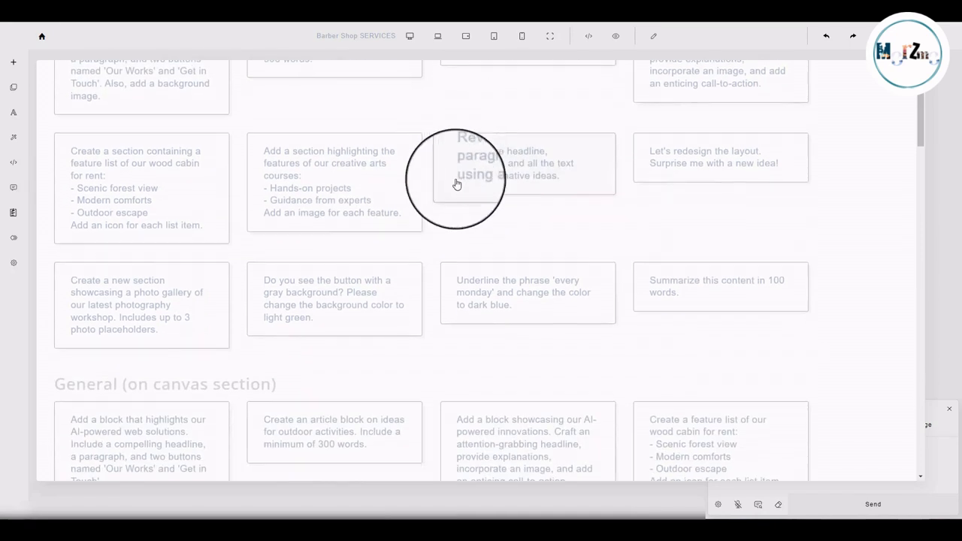
scroll(488, 165, "down", 2)
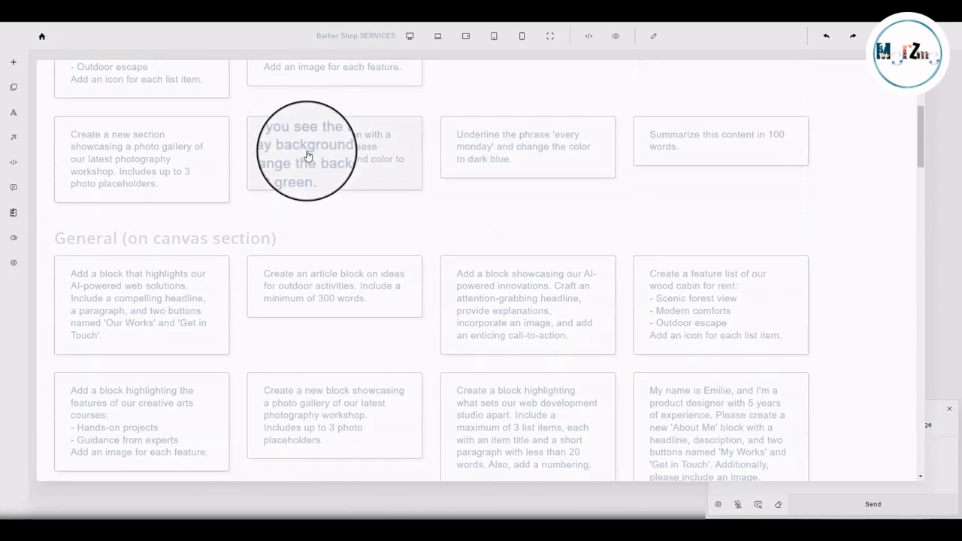
scroll(406, 161, "down", 2)
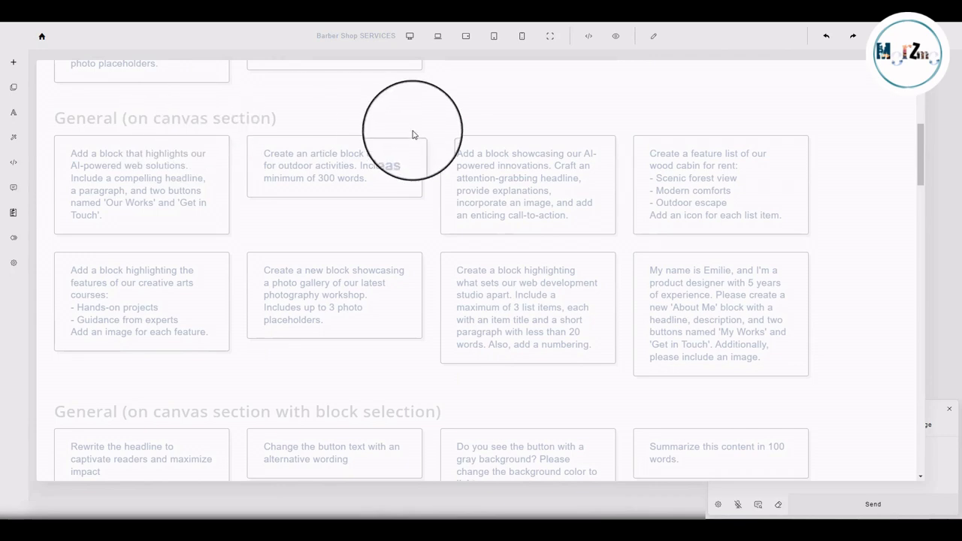
scroll(414, 136, "down", 4)
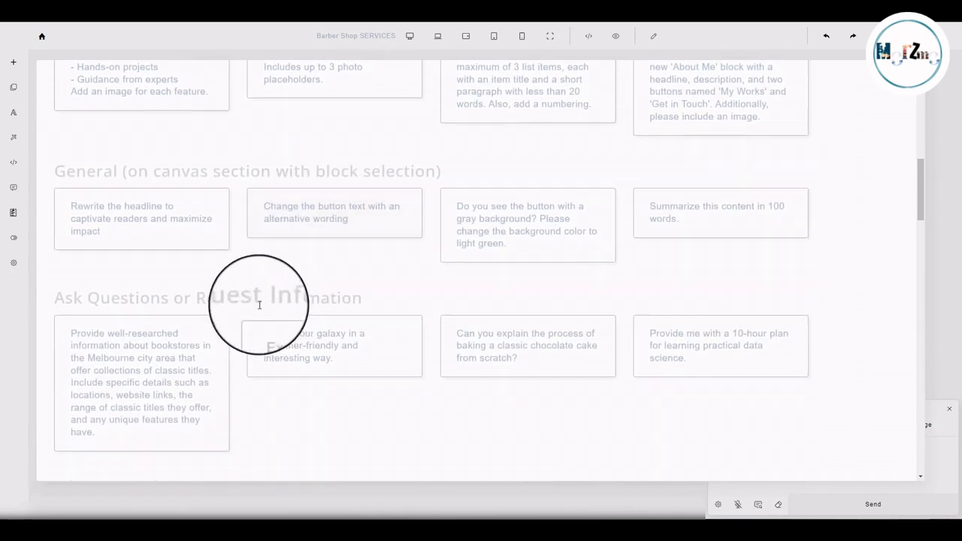
scroll(336, 225, "down", 3)
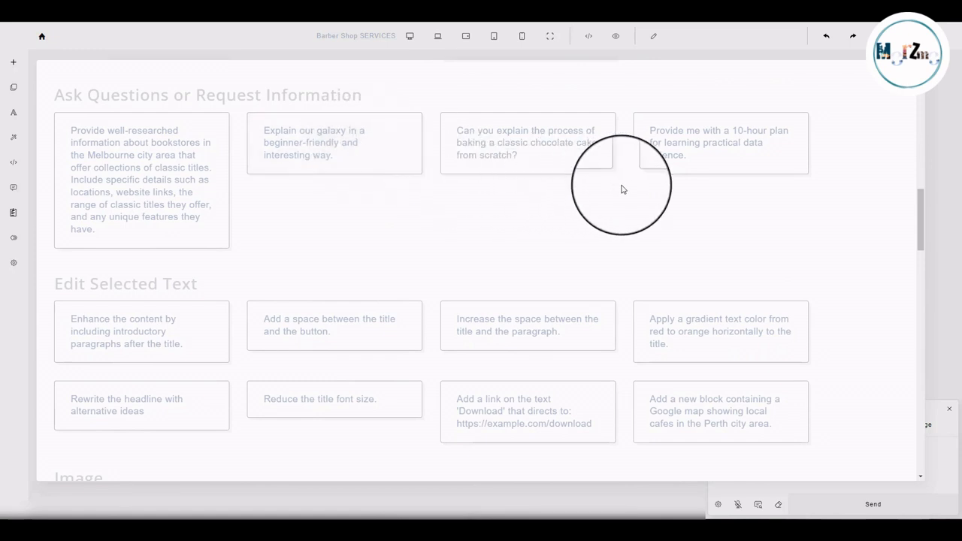
scroll(622, 189, "down", 3)
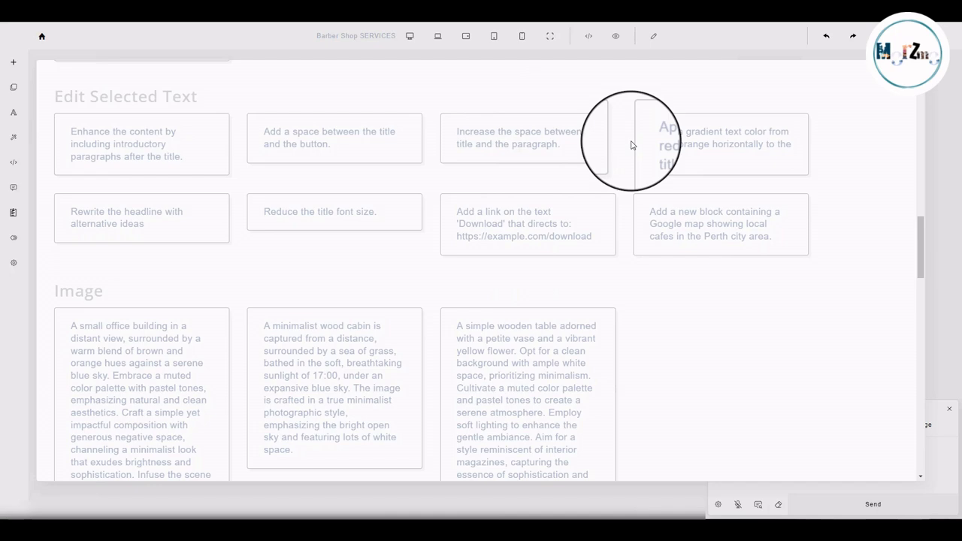
scroll(629, 208, "down", 3)
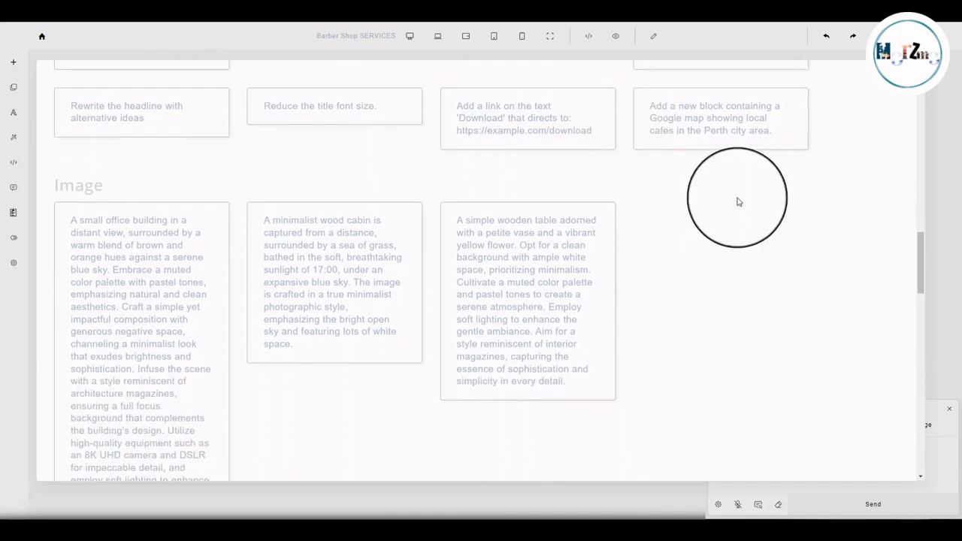
Add a background slider to the green "Barber Shop Services for Men" section with the AI Assistant's "Add a background slider" sample prompt.
scroll(47, 163, "up", 2)
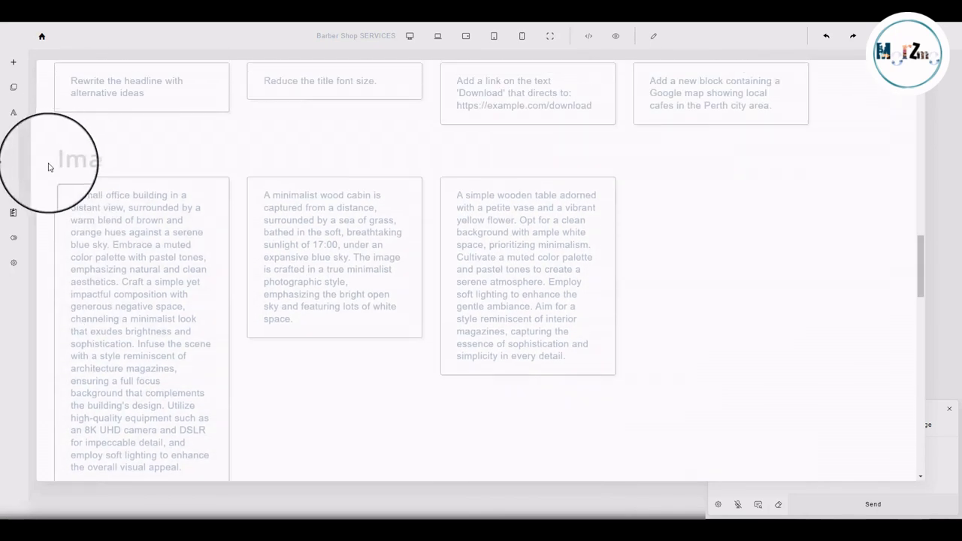
scroll(176, 191, "down", 2)
scroll(128, 192, "down", 3)
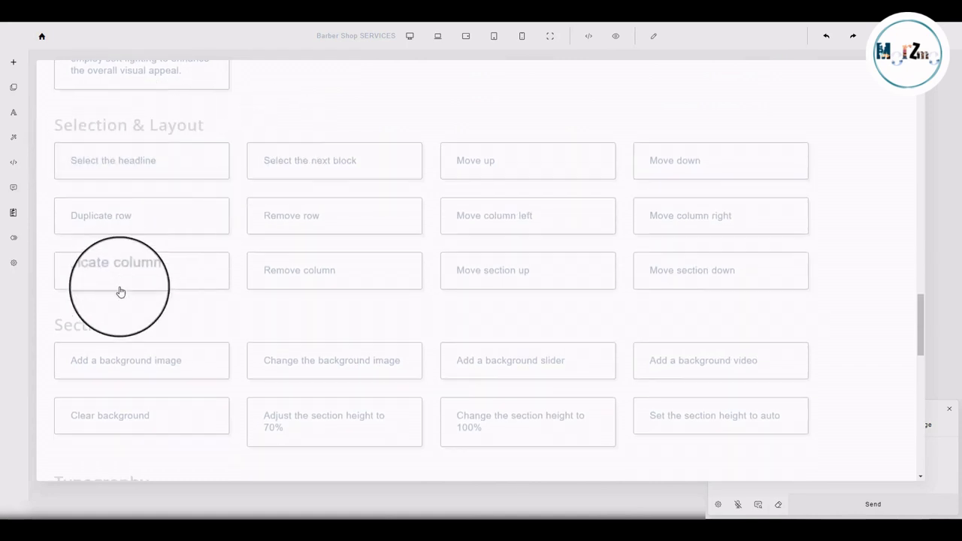
scroll(451, 274, "down", 1)
scroll(527, 261, "down", 1)
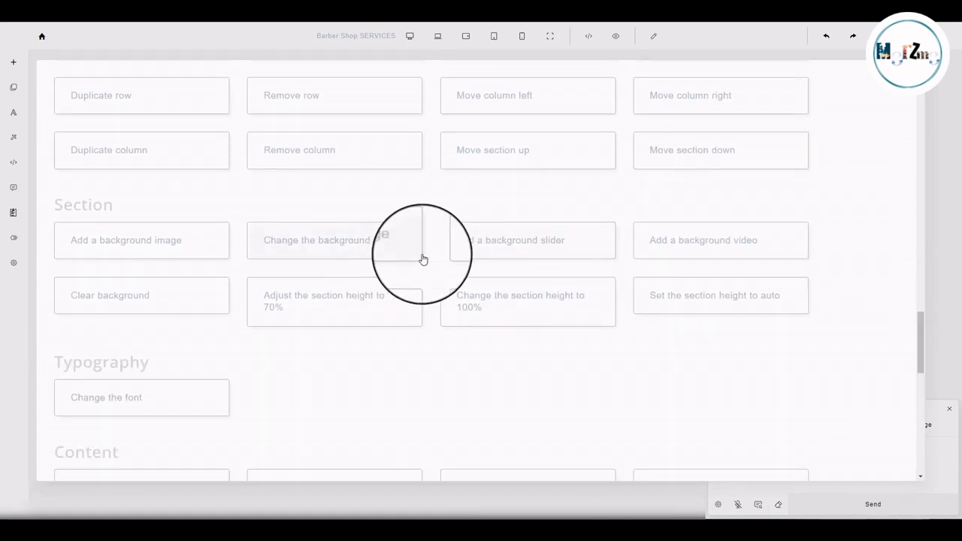
left_click(542, 242)
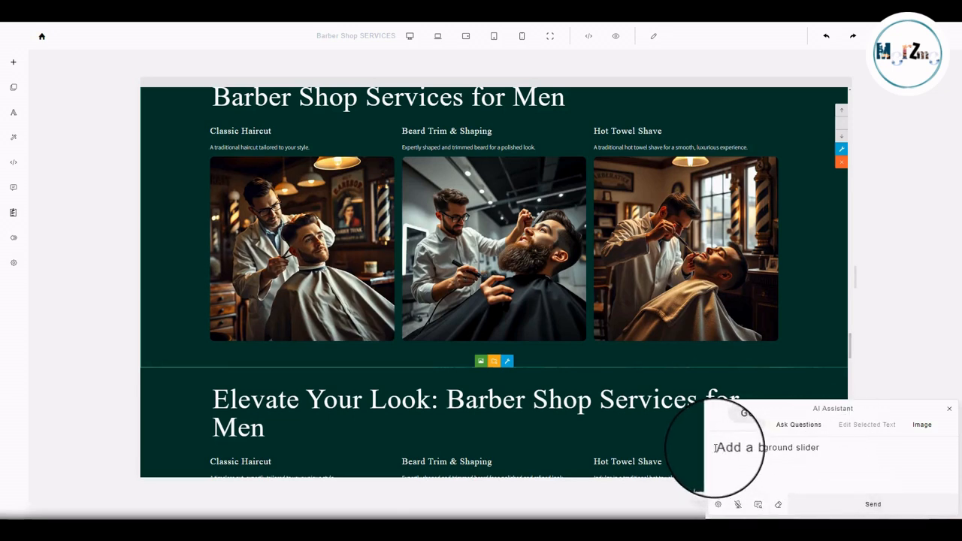
left_click_drag(715, 449, 900, 449)
left_click(873, 504)
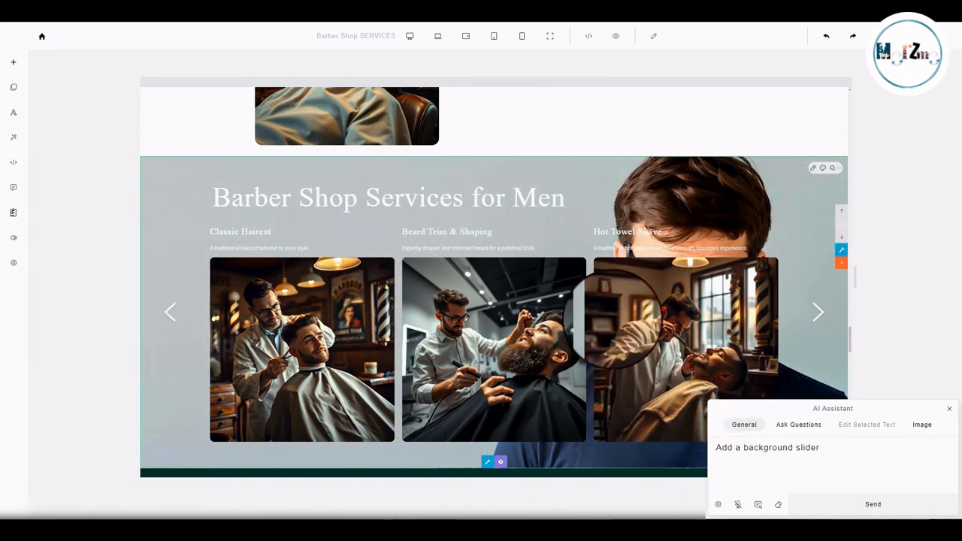
scroll(803, 393, "down", 1)
Clear the prompt and submit the Ask Questions sample "Explain our galaxy in a beginner-friendly and interesting way." to the AI Assistant.
left_click(779, 506)
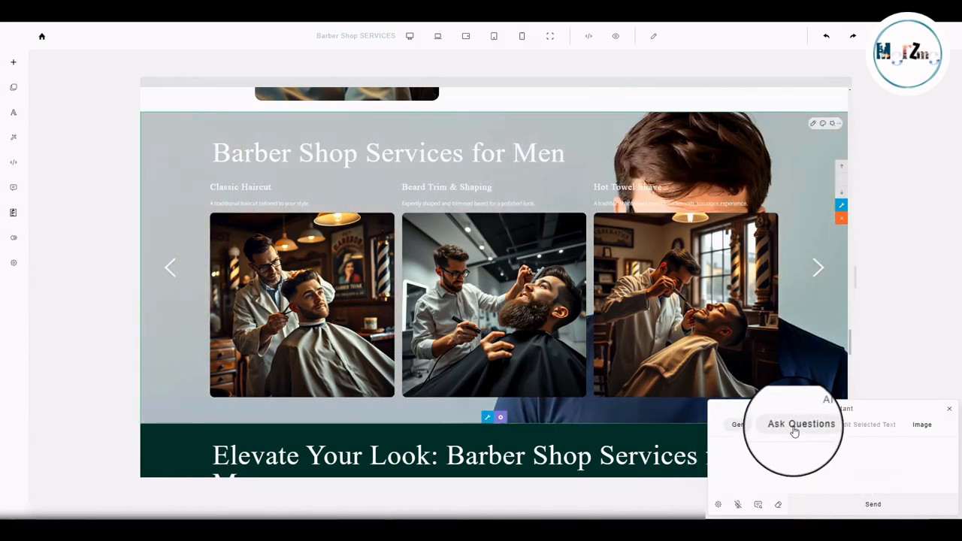
scroll(576, 394, "down", 4)
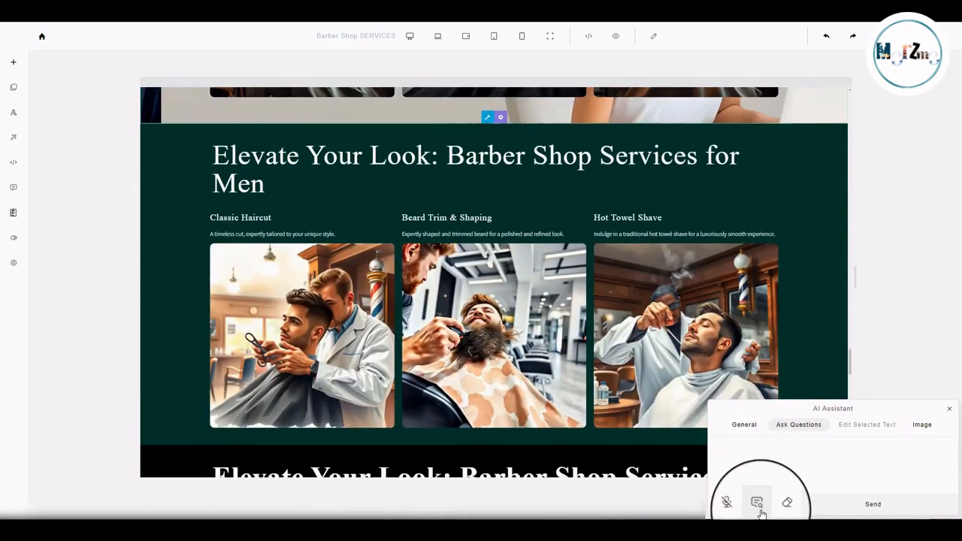
left_click(759, 510)
scroll(172, 238, "up", 8)
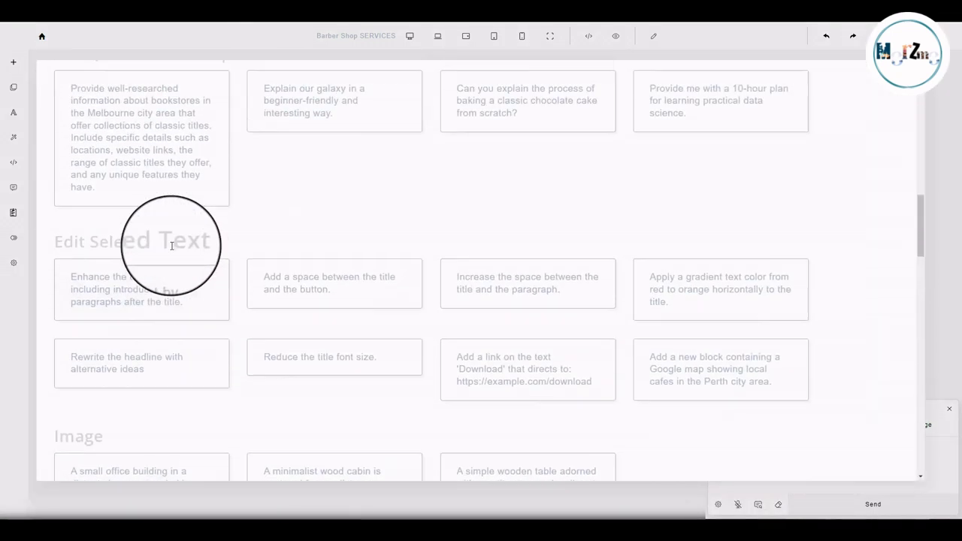
scroll(172, 252, "up", 4)
scroll(217, 270, "down", 3)
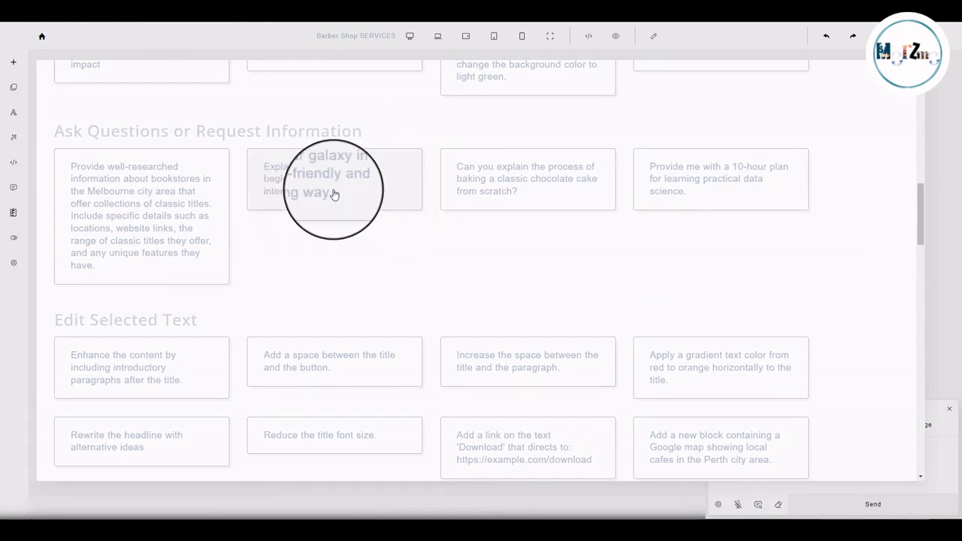
left_click(334, 194)
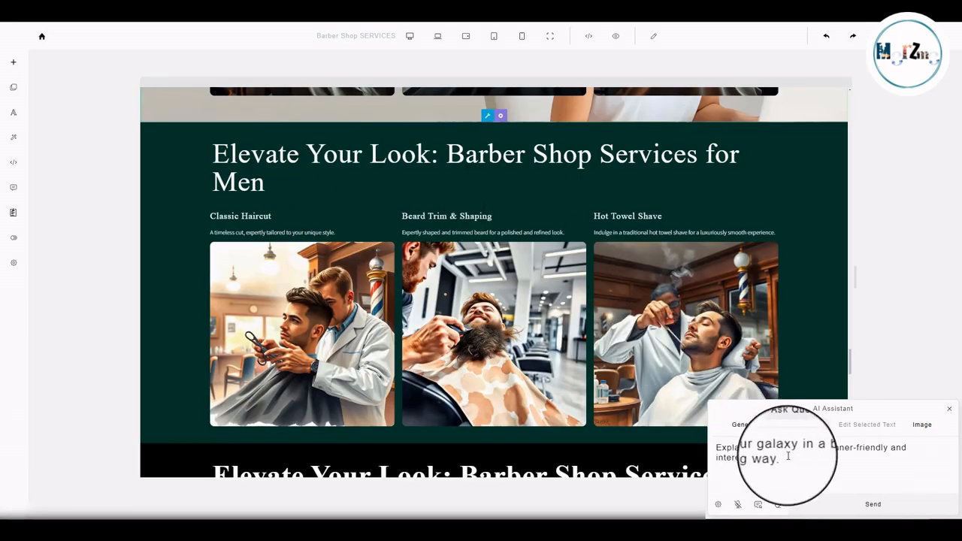
left_click(843, 514)
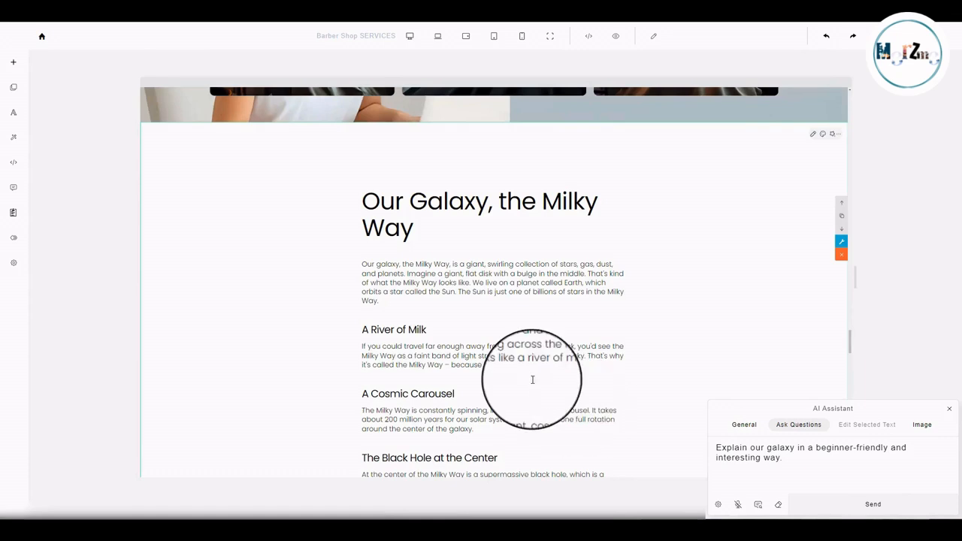
Review the headline, introduction and subsections of the new "Our Galaxy, the Milky Way" section.
scroll(530, 376, "down", 2)
scroll(510, 320, "down", 1)
scroll(376, 218, "up", 2)
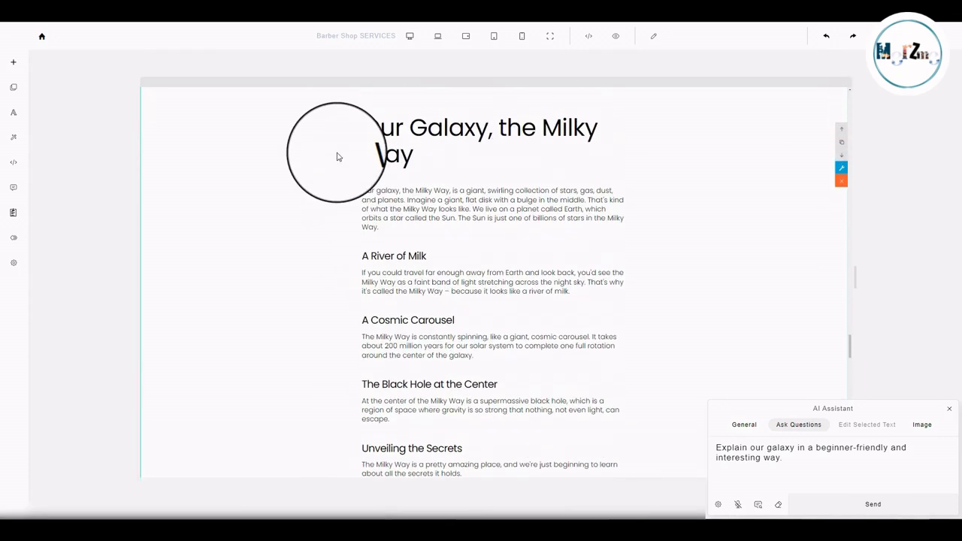
left_click_drag(664, 448, 581, 442)
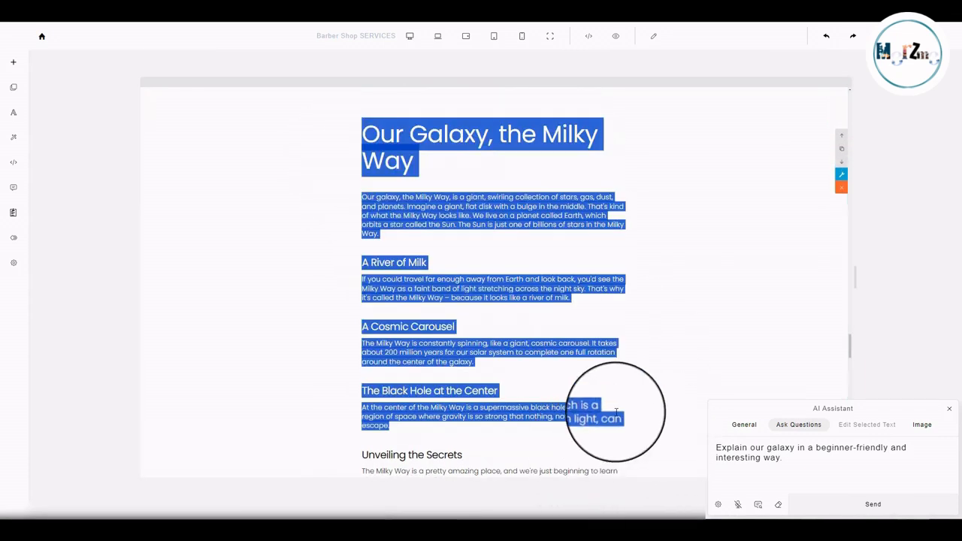
scroll(605, 405, "down", 2)
left_click(539, 391)
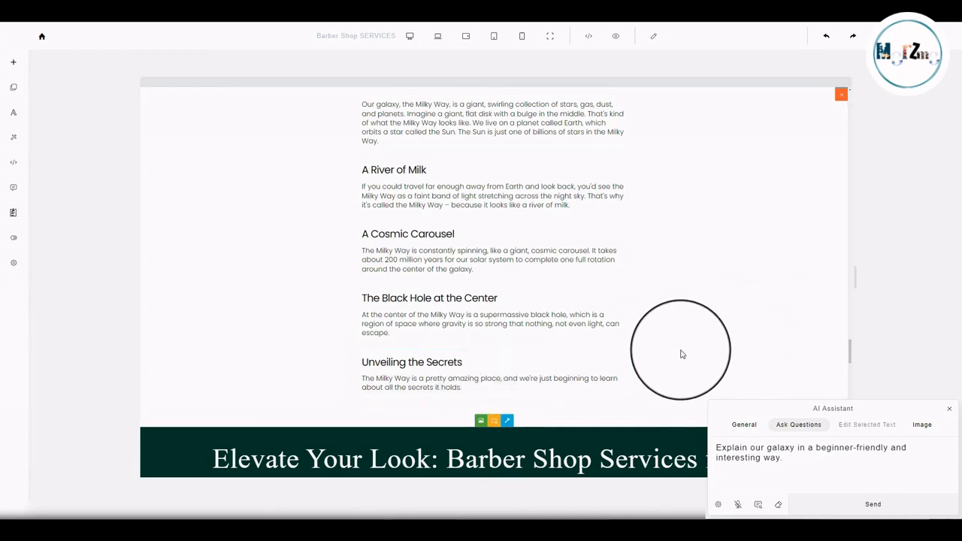
scroll(676, 351, "up", 5)
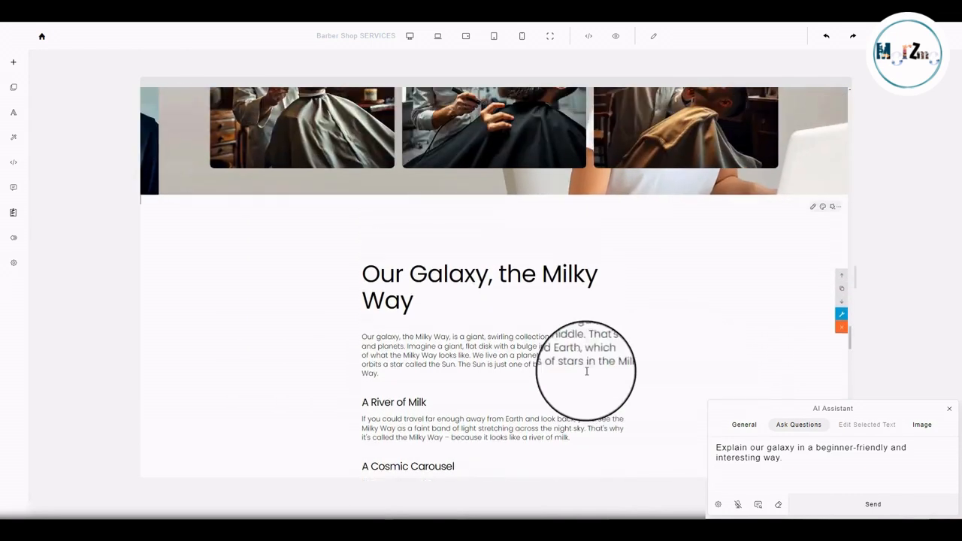
scroll(580, 330, "down", 4)
Rewrite the galaxy section's first paragraph with the Edit Selected Text prompt "Update this text to make it more barber shop related", dictated by microphone.
left_click(362, 163)
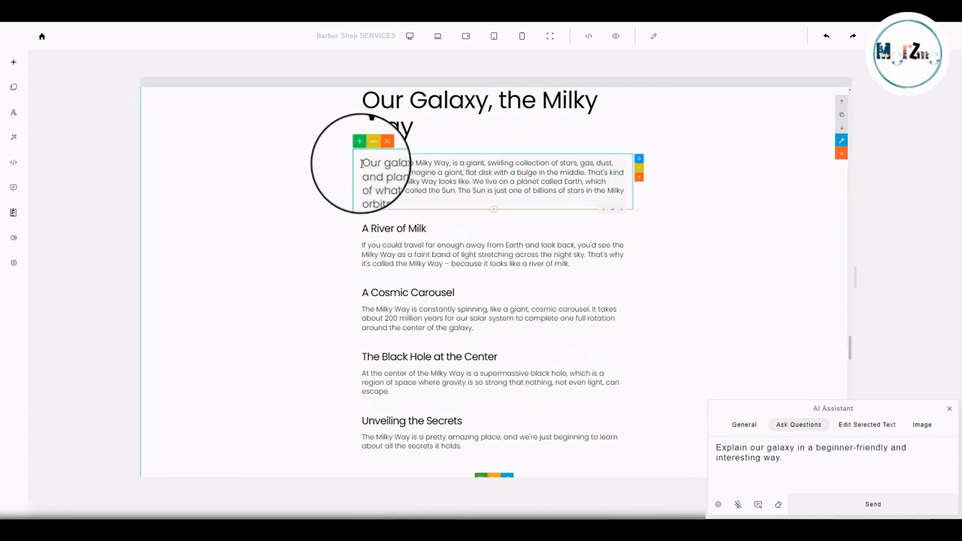
left_click_drag(362, 163, 602, 200)
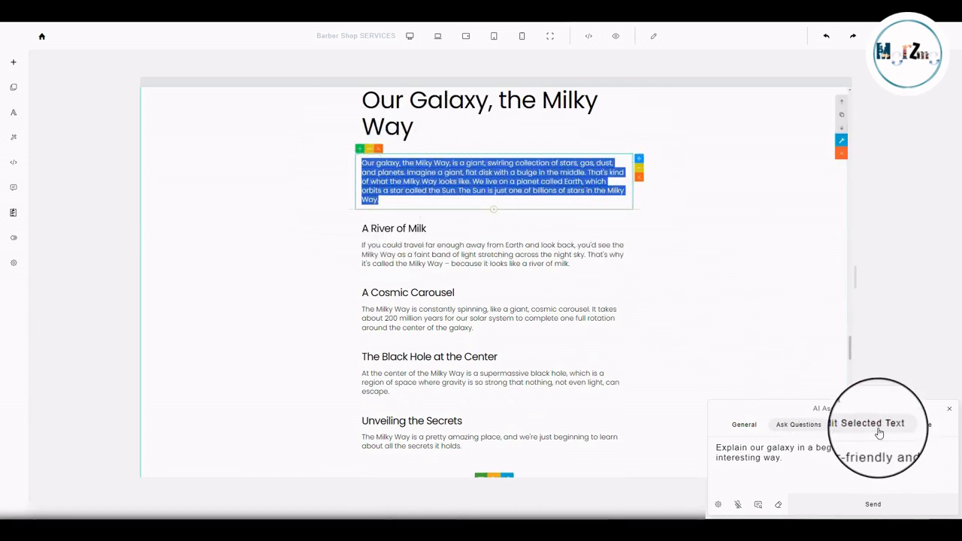
left_click(802, 482)
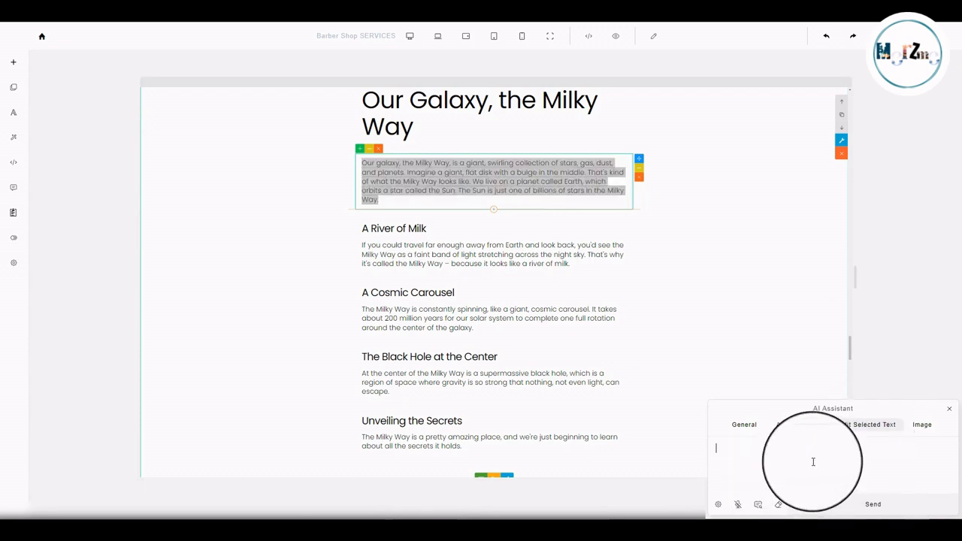
left_click(737, 507)
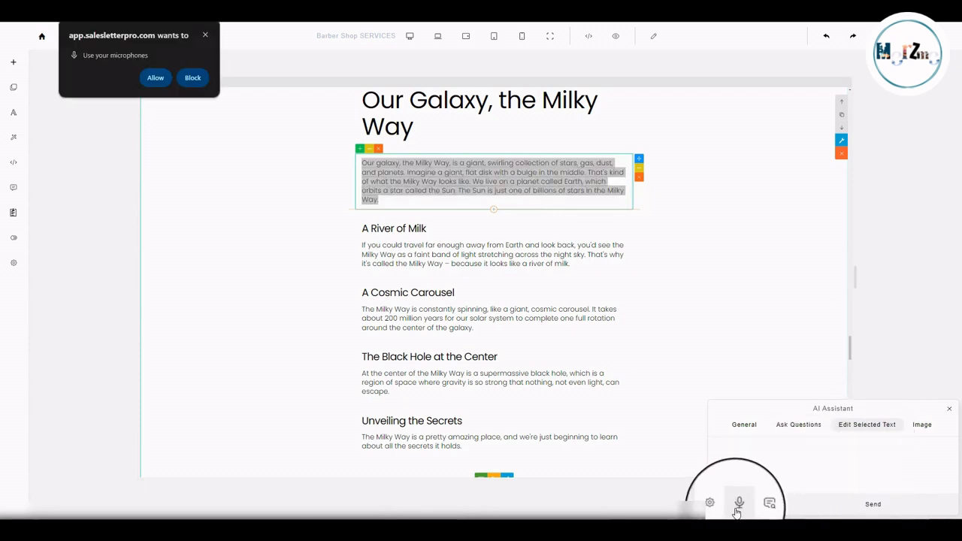
left_click(155, 78)
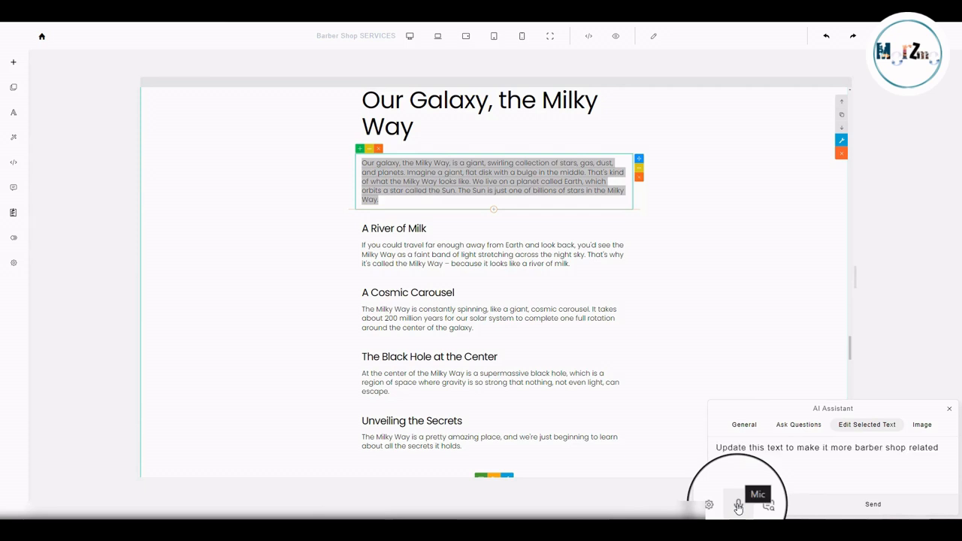
left_click_drag(716, 447, 927, 451)
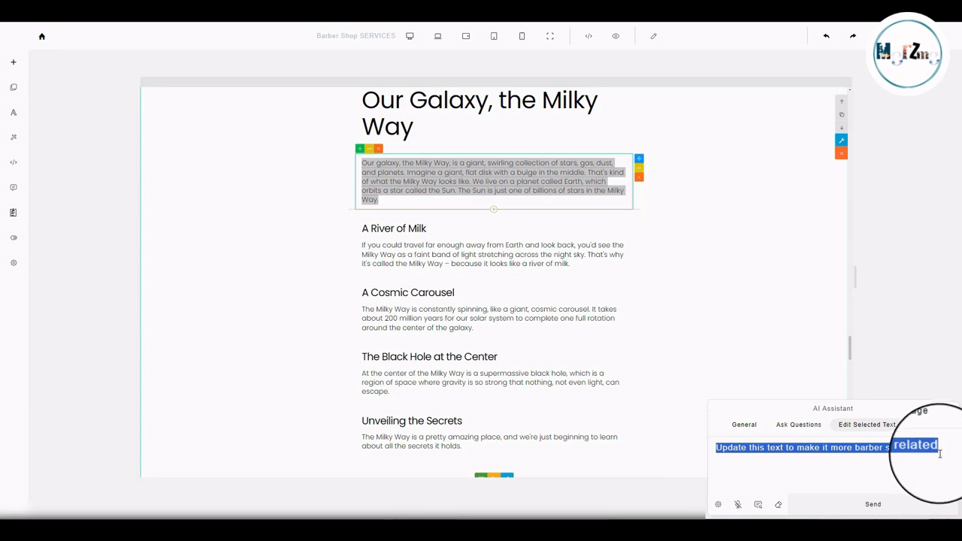
left_click(894, 509)
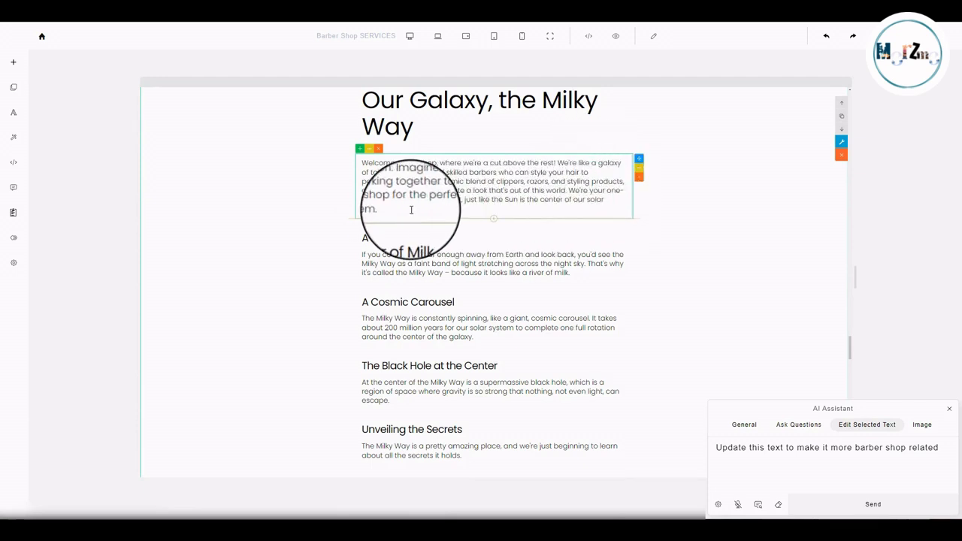
Review the rewritten introductory paragraph and the remaining text of the galaxy section.
left_click_drag(396, 208, 360, 163)
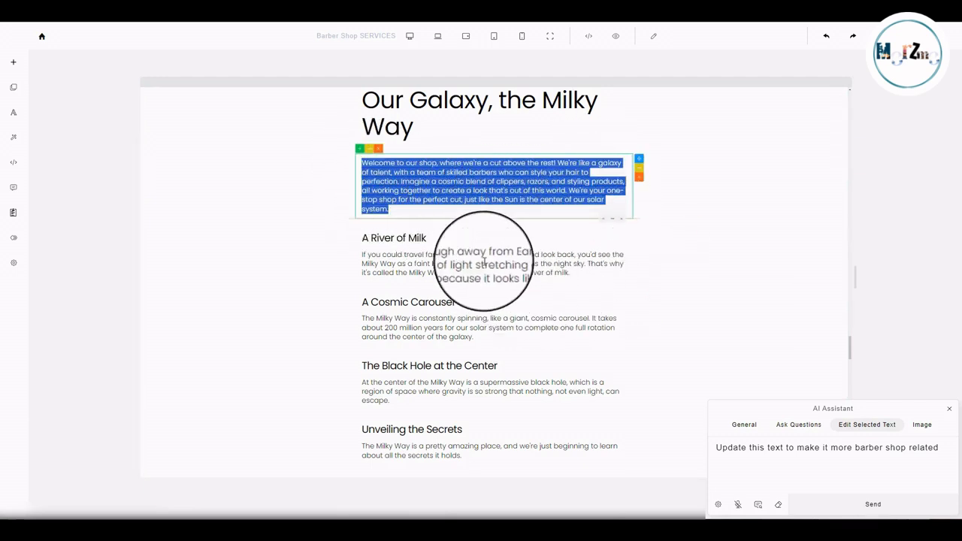
scroll(755, 211, "up", 1)
scroll(756, 211, "up", 3)
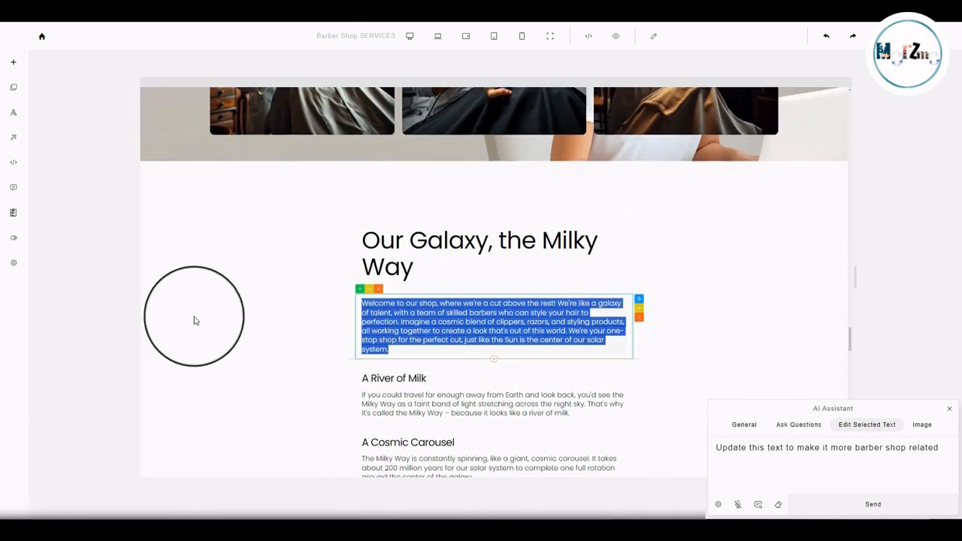
scroll(638, 278, "down", 2)
scroll(577, 268, "down", 2)
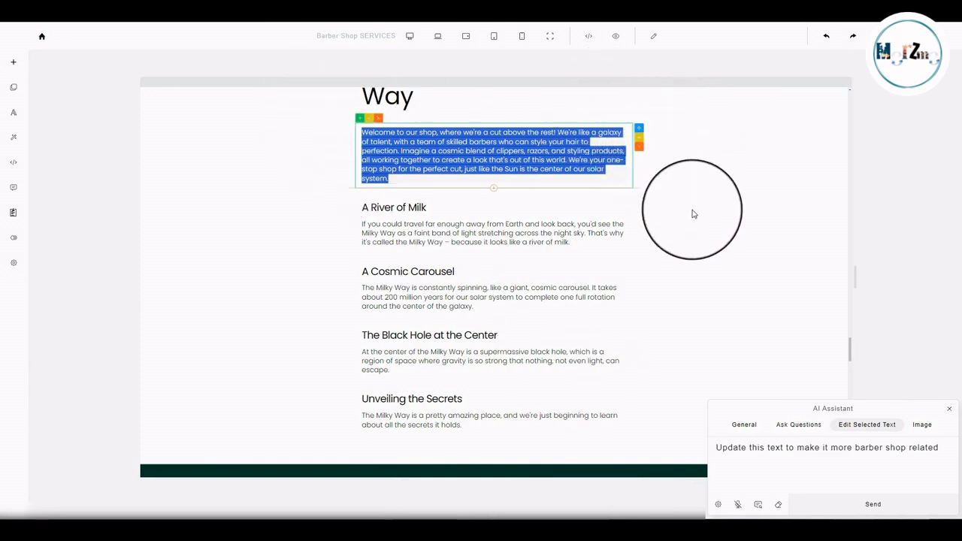
scroll(695, 213, "down", 2)
scroll(658, 218, "up", 2)
left_click(753, 213)
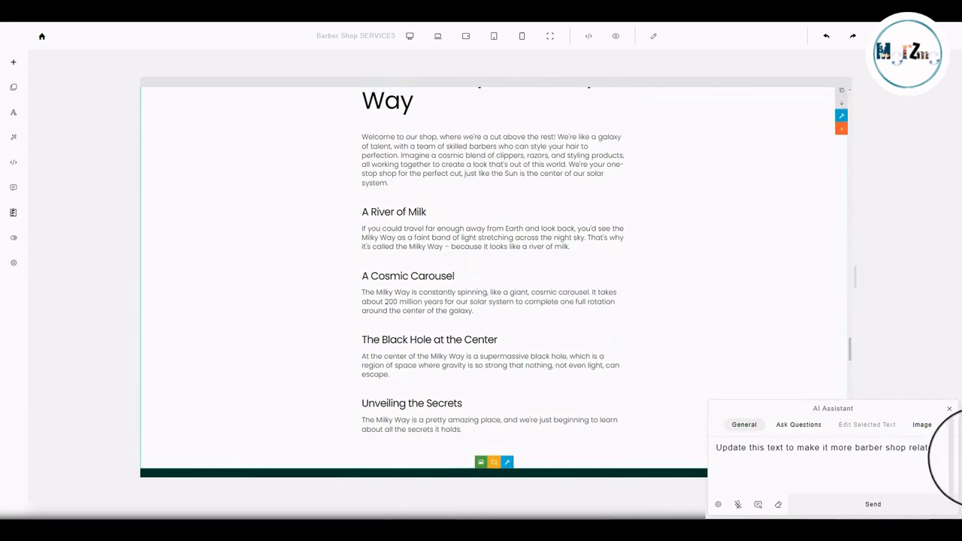
Generate an image at the galaxy section's introductory paragraph with the AI Assistant's Image prompt "Create an image that is barber shop related".
scroll(646, 271, "up", 2)
left_click(450, 283)
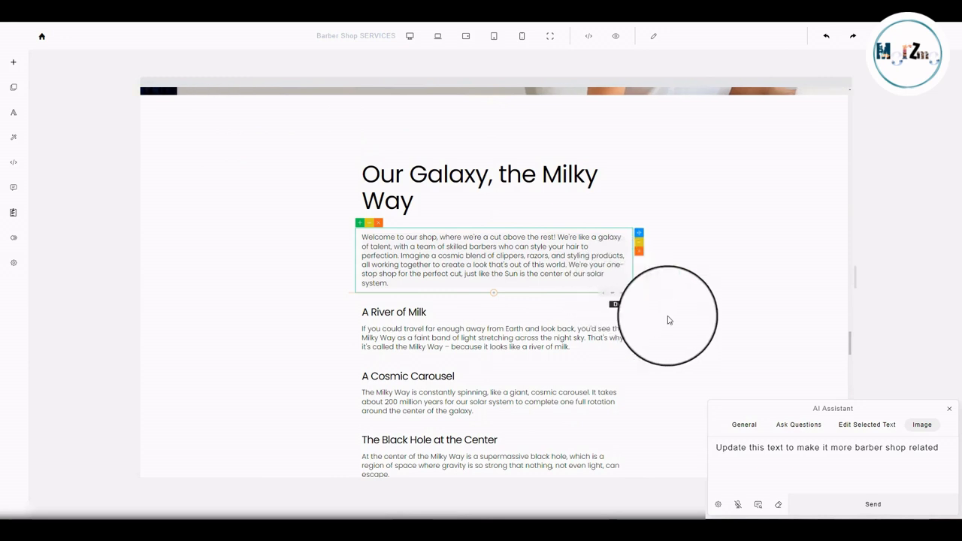
left_click(763, 508)
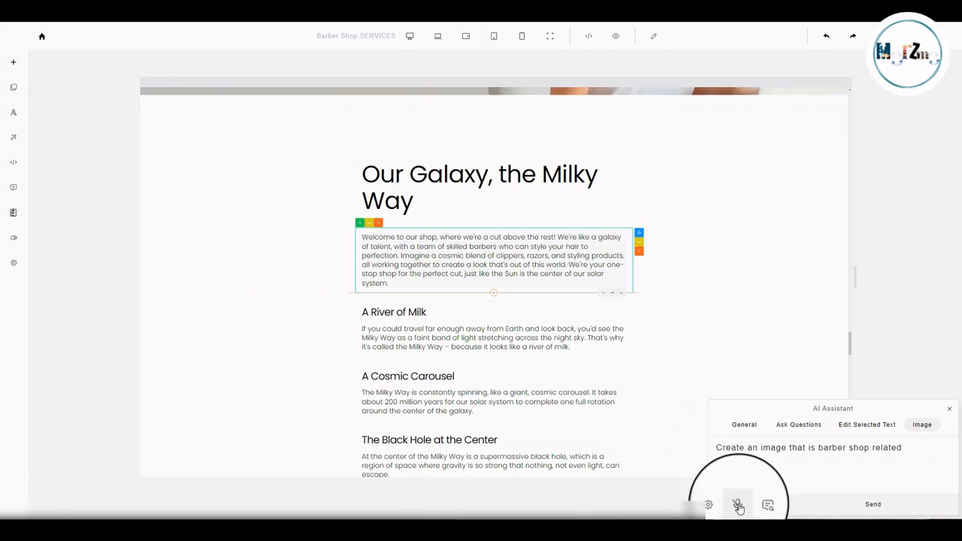
left_click_drag(718, 448, 912, 454)
left_click(855, 513)
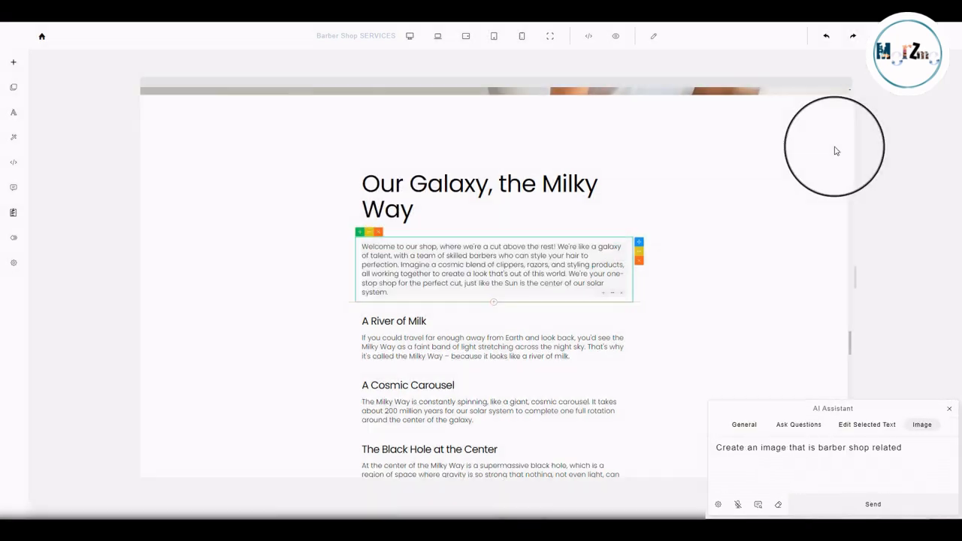
Review the generated barber image in the galaxy section and the neighbouring services section with its background slider.
scroll(723, 254, "up", 2)
scroll(591, 299, "down", 2)
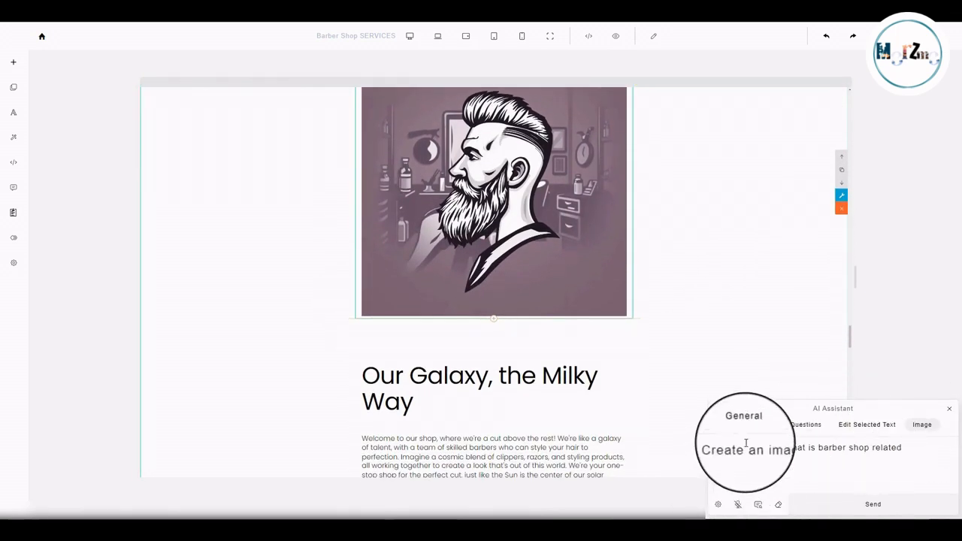
scroll(625, 388, "down", 5)
scroll(674, 346, "up", 3)
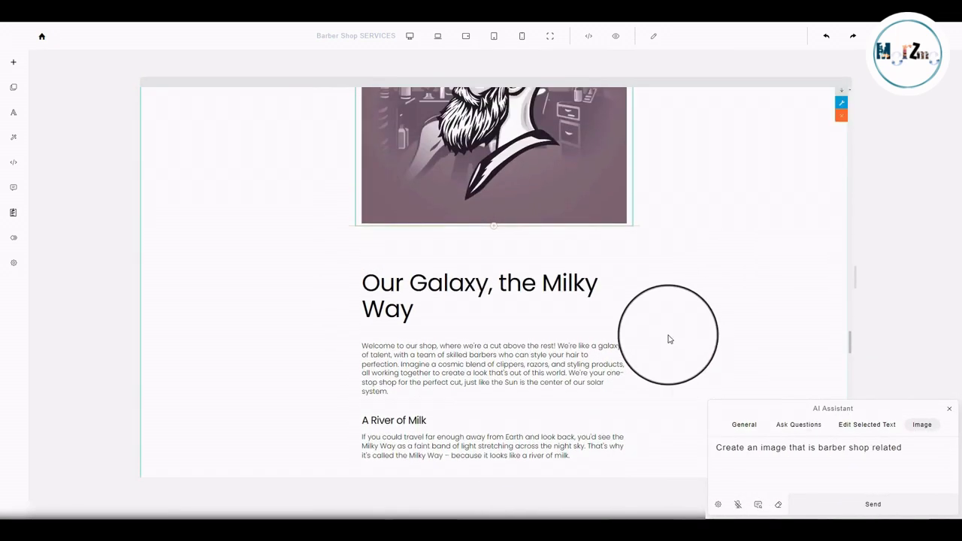
scroll(668, 301, "up", 3)
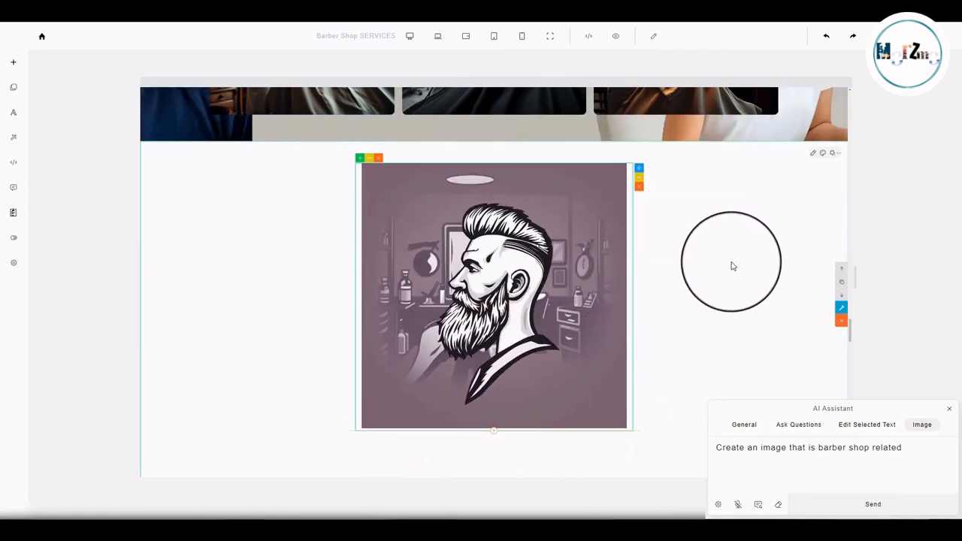
scroll(732, 266, "up", 3)
scroll(732, 263, "up", 1)
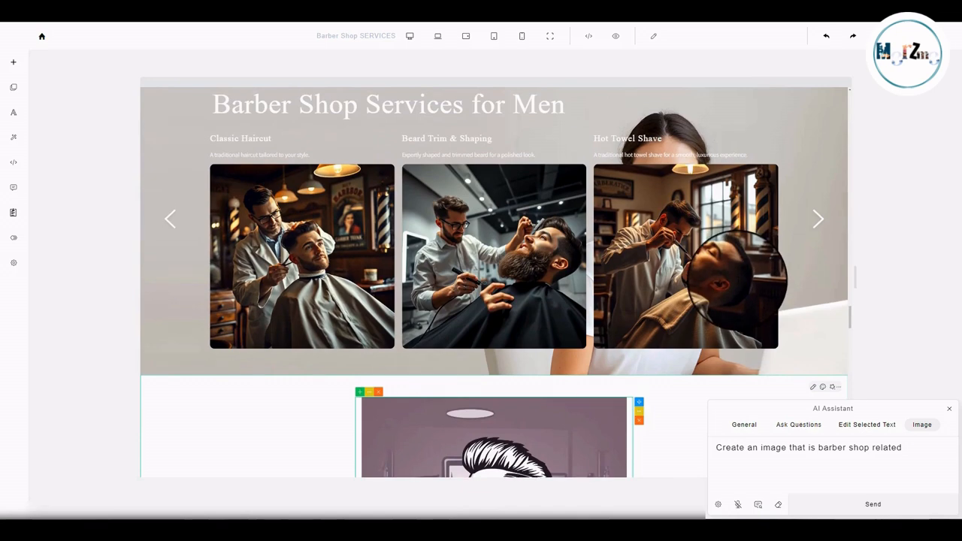
scroll(687, 300, "up", 5)
scroll(694, 301, "down", 10)
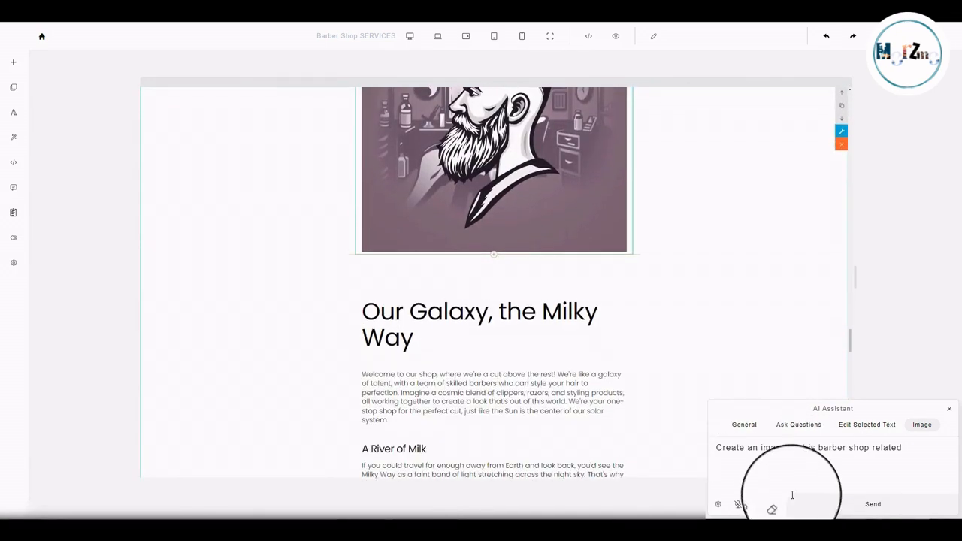
Replace the barber image using the sample prompt about highlighting AI-powered web solutions in the AI Assistant's Image mode, and review it.
left_click(774, 508)
left_click(759, 505)
scroll(255, 271, "up", 10)
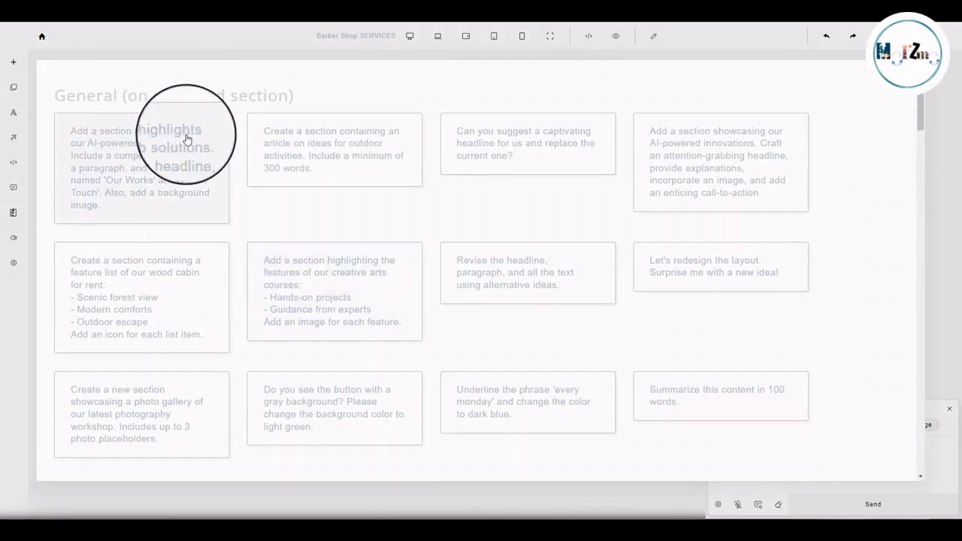
left_click(128, 161)
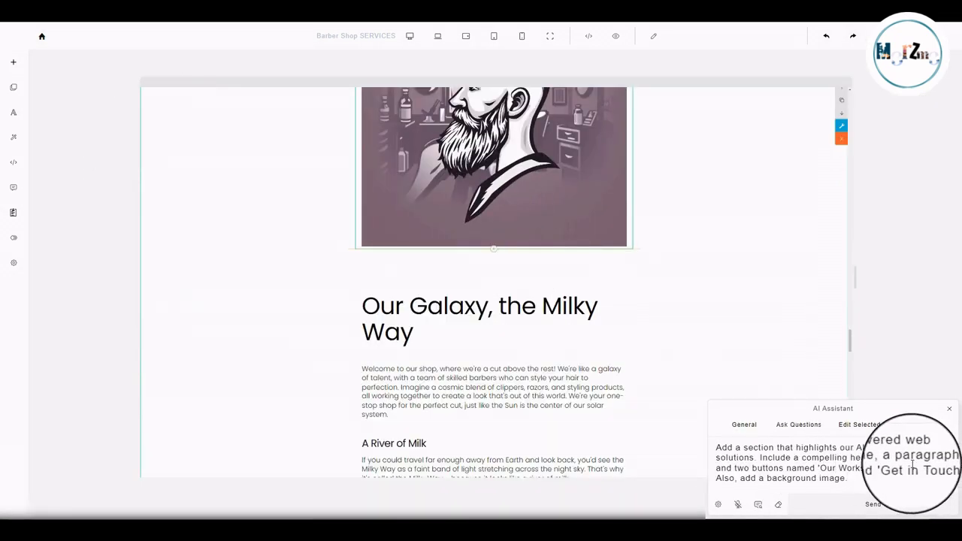
scroll(761, 363, "down", 5)
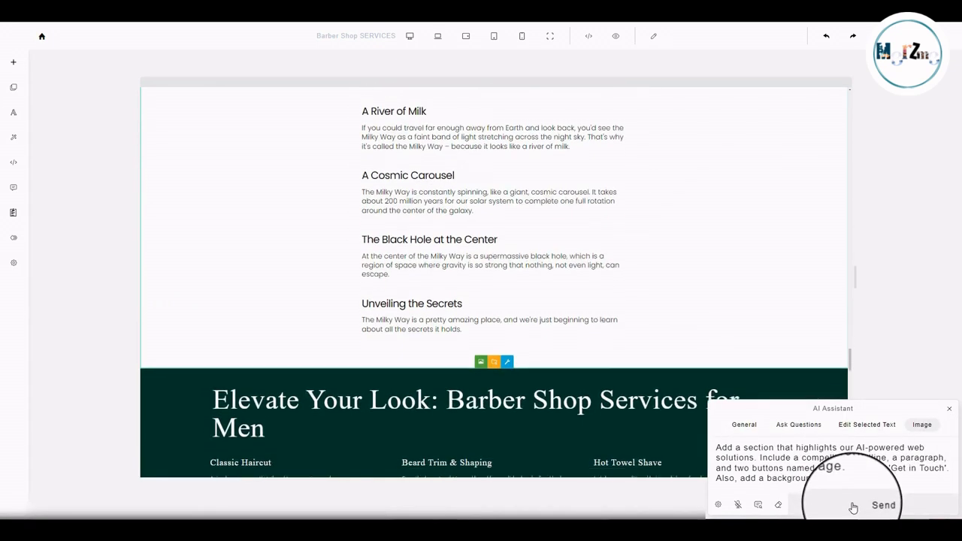
left_click(853, 507)
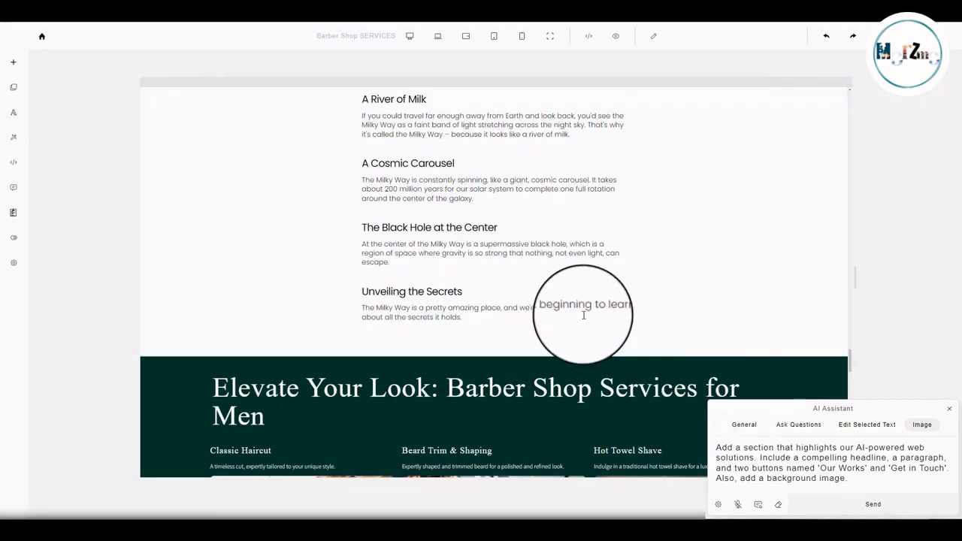
scroll(661, 300, "down", 2)
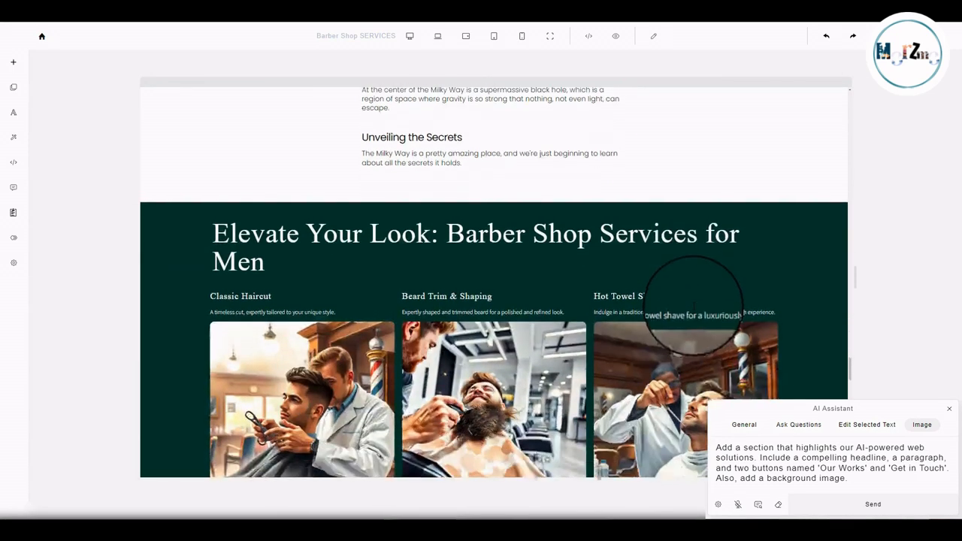
scroll(694, 311, "up", 6)
scroll(697, 312, "up", 4)
scroll(599, 313, "down", 2)
left_click(670, 284)
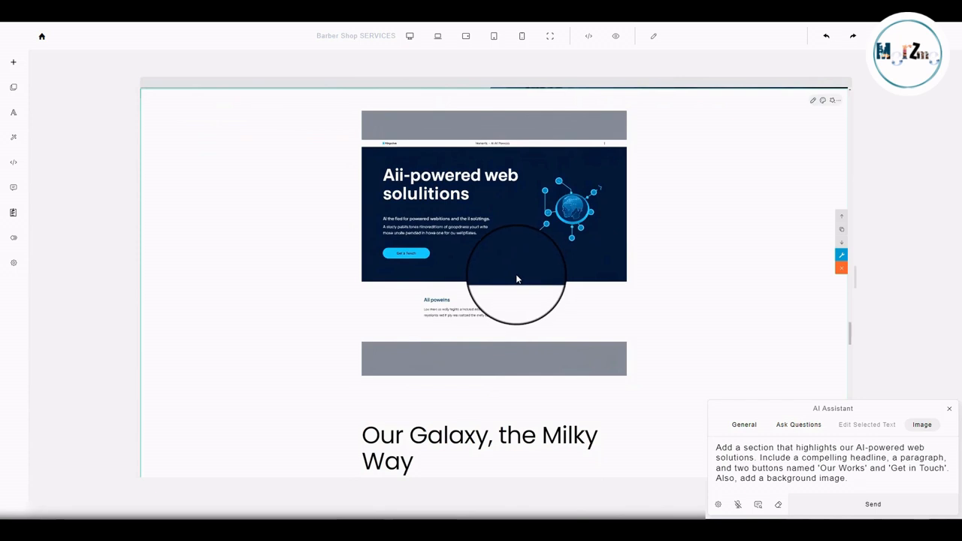
Add an AI-powered web solutions section by sending the same sample prompt in the AI Assistant's General mode, and review it.
left_click(518, 273)
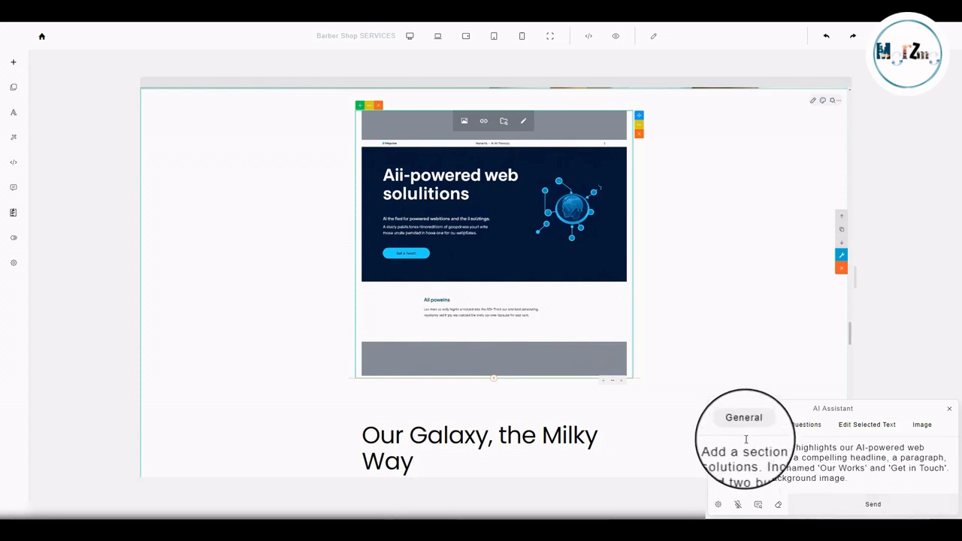
left_click(885, 506)
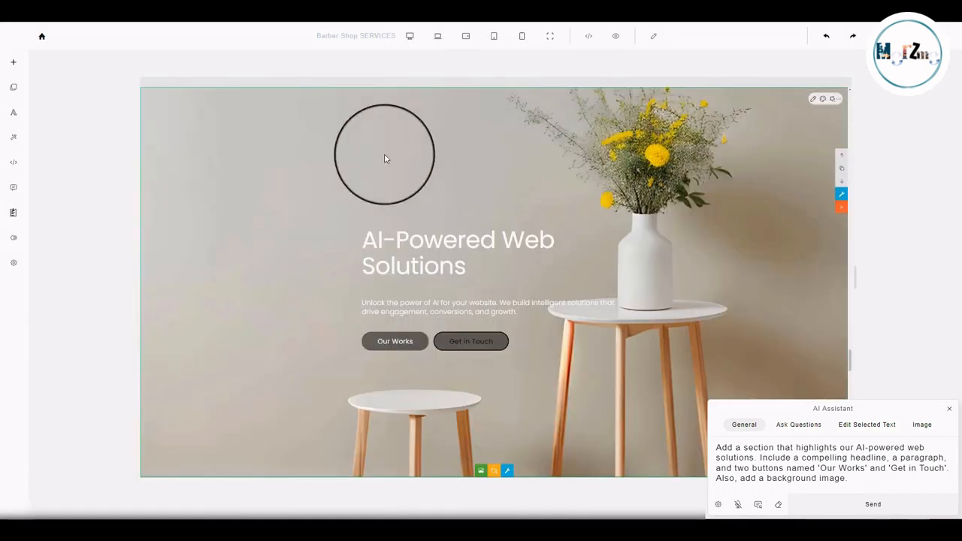
scroll(668, 254, "up", 1)
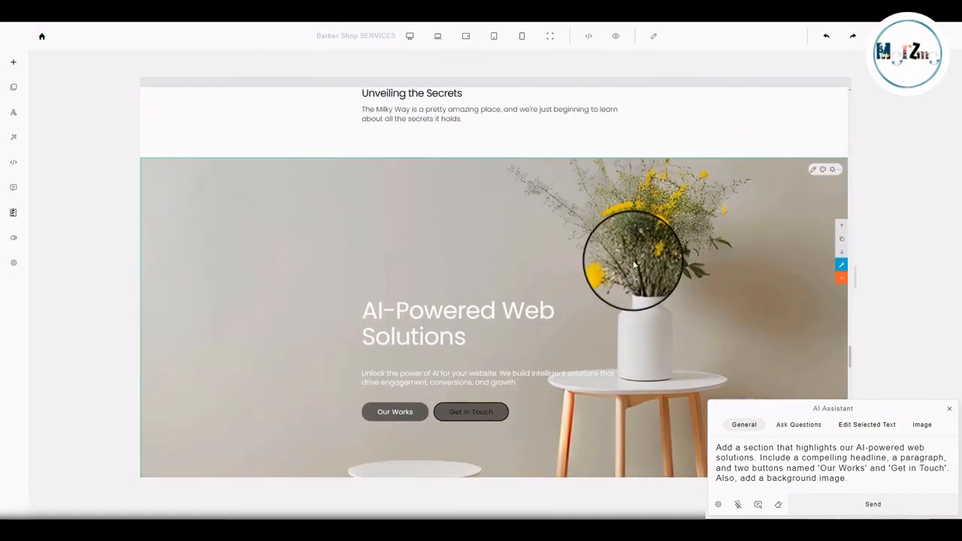
scroll(646, 252, "down", 3)
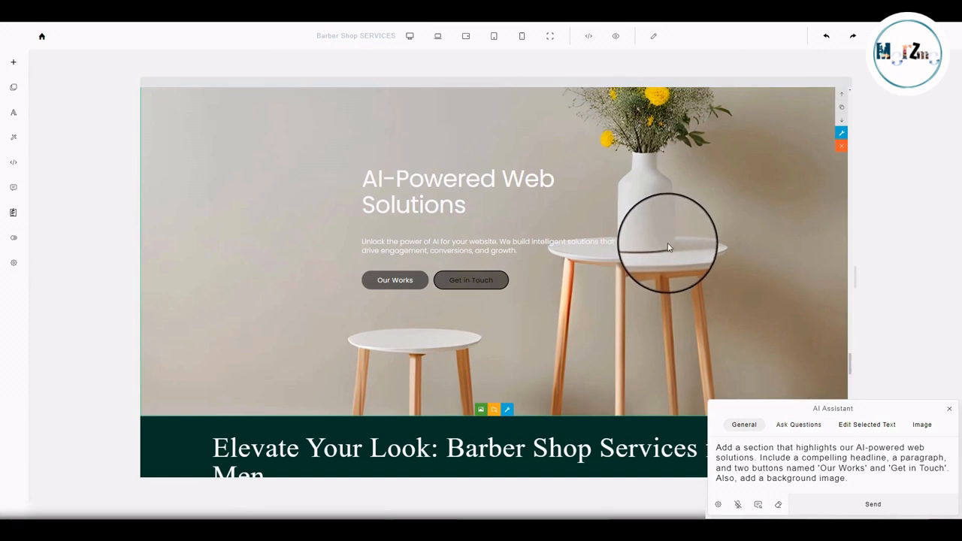
scroll(601, 255, "up", 2)
scroll(541, 240, "down", 2)
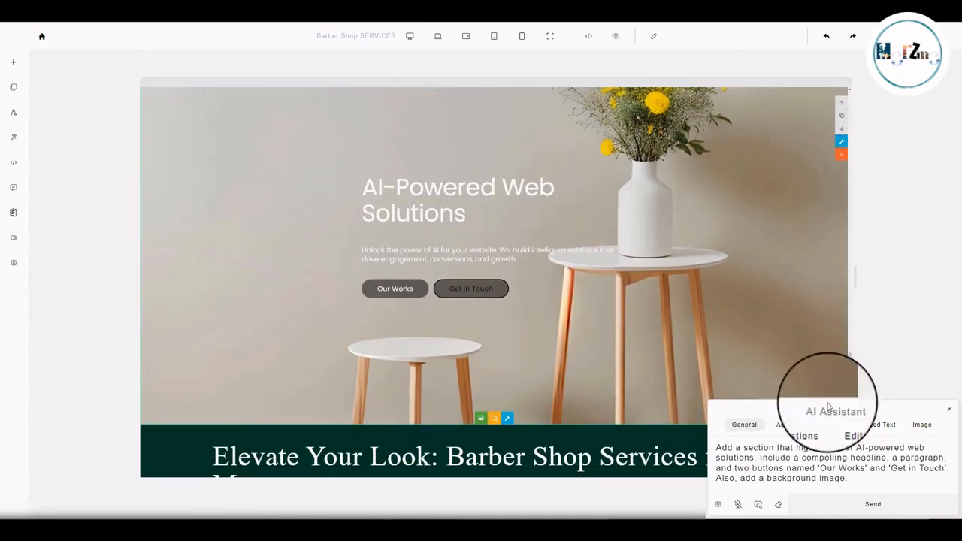
Dictate and send the General prompt "Update this section to make it barbershop related" for the AI-Powered Web Solutions section.
left_click(778, 505)
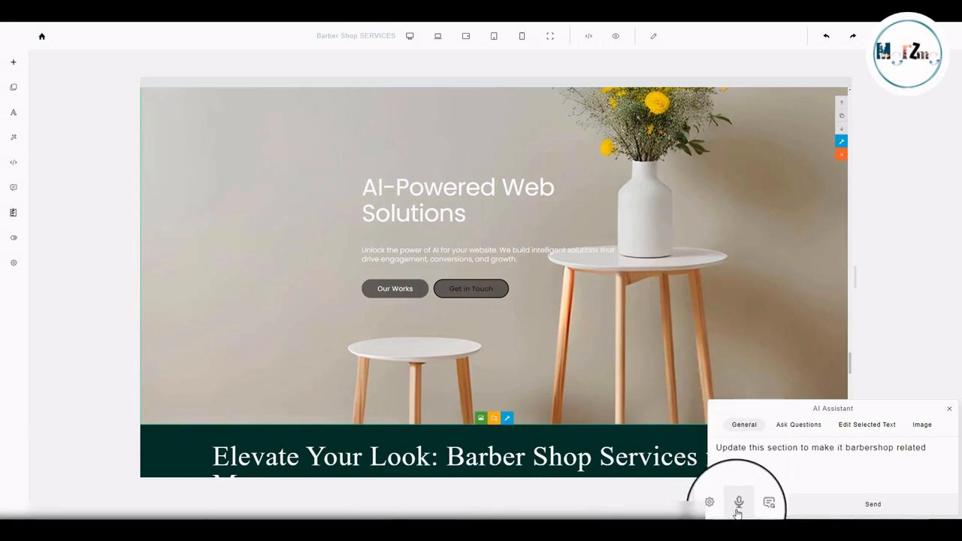
left_click(860, 511)
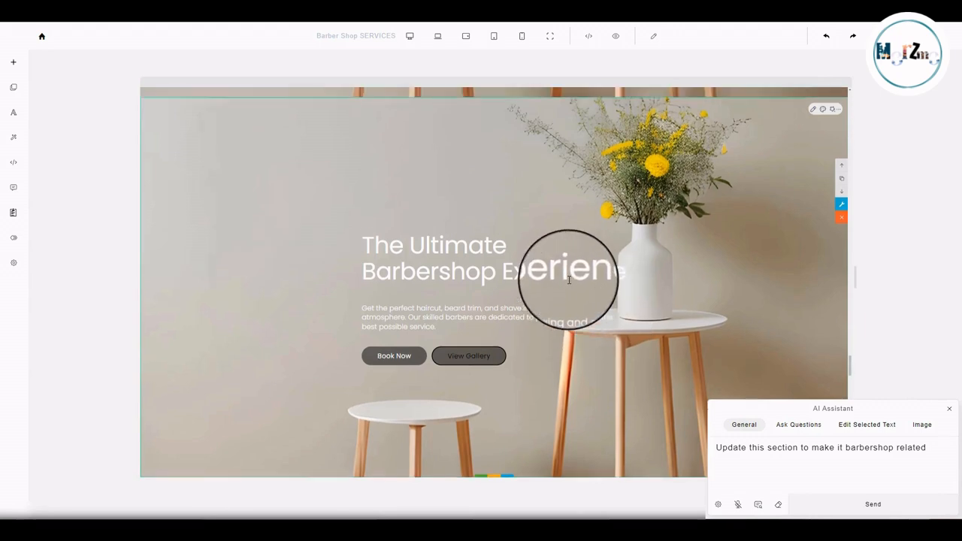
scroll(575, 281, "down", 2)
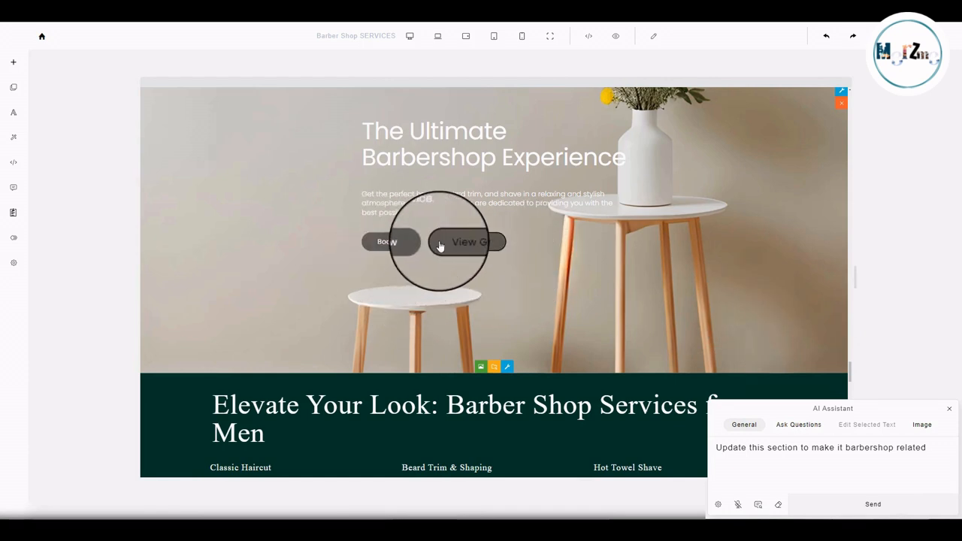
Compare the two flower-vase sections and remove the original "AI-Powered Web Solutions" section.
scroll(704, 299, "up", 7)
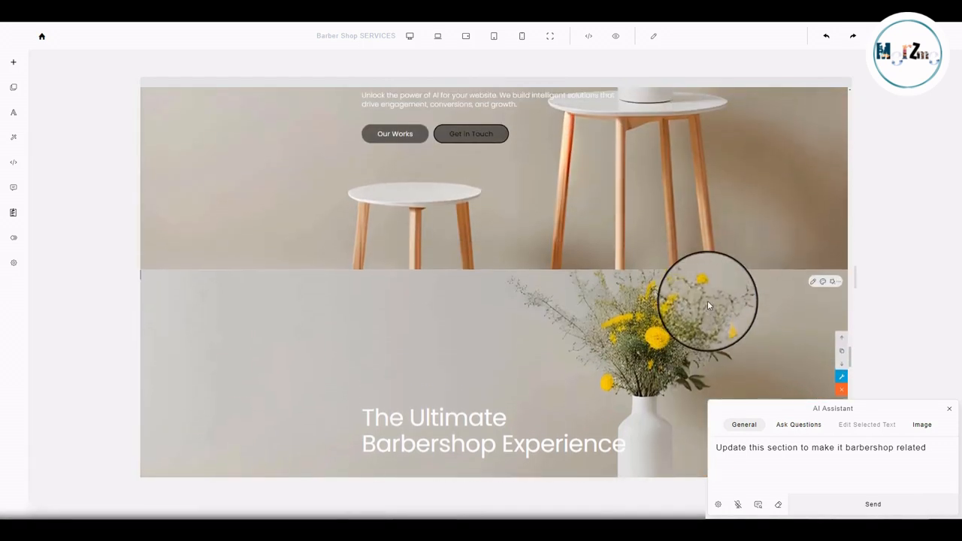
scroll(526, 263, "down", 1)
scroll(518, 293, "up", 2)
scroll(537, 304, "down", 8)
scroll(722, 263, "up", 7)
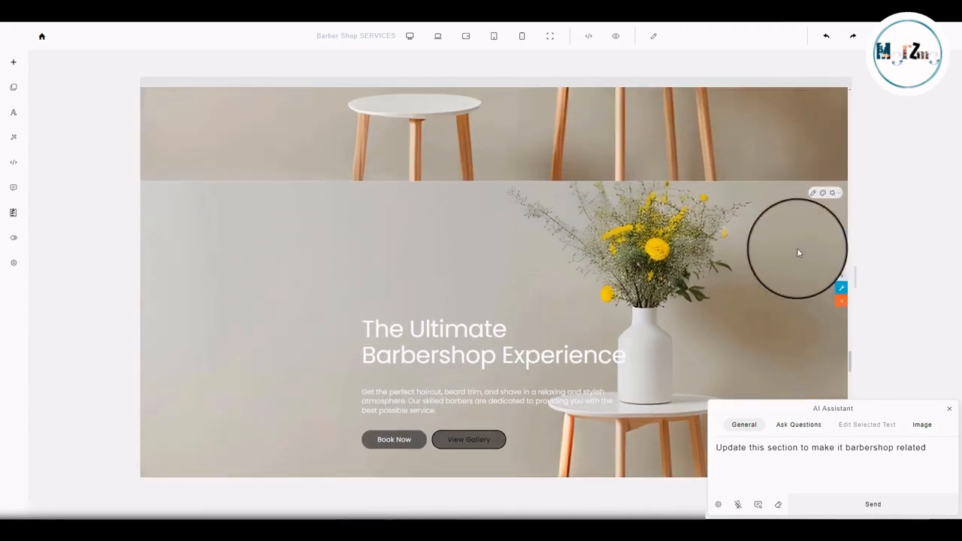
scroll(804, 231, "up", 1)
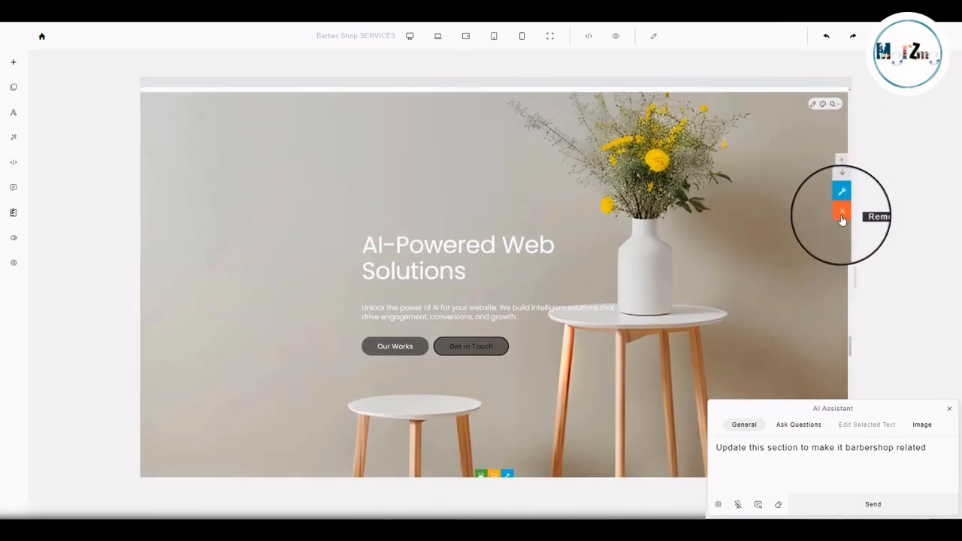
left_click(842, 216)
Close the AI Assistant and duplicate the "The Ultimate Barbershop Experience" section.
scroll(699, 274, "down", 3)
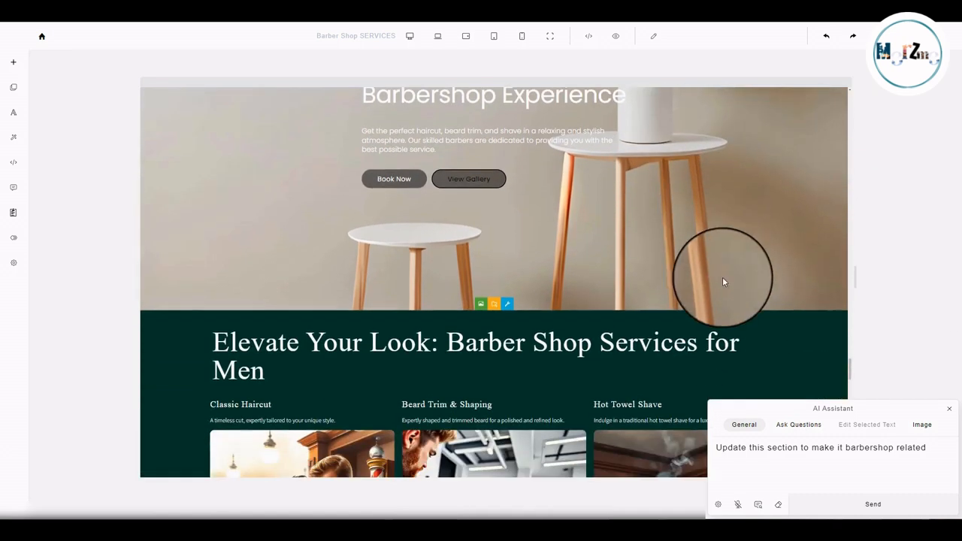
scroll(719, 279, "up", 1)
left_click(949, 408)
scroll(823, 300, "up", 3)
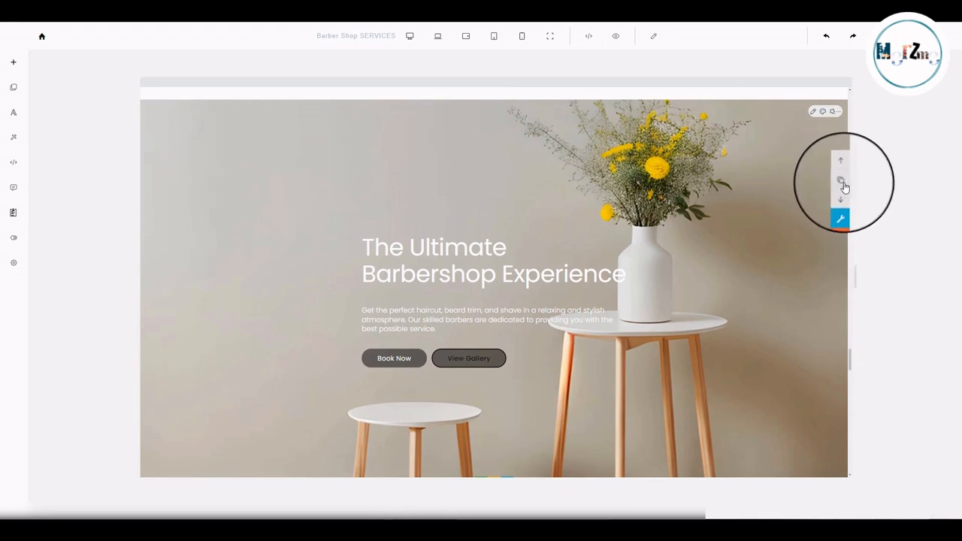
scroll(833, 201, "down", 10)
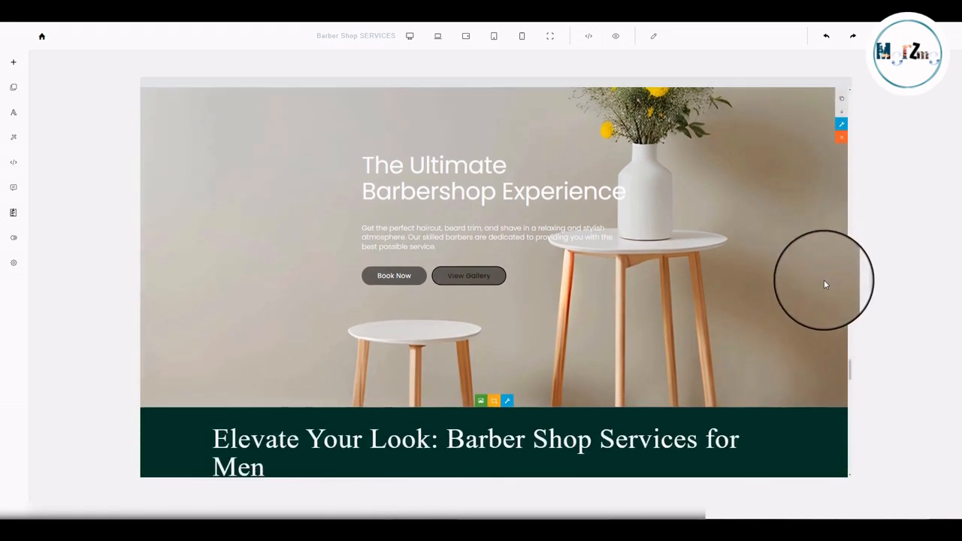
scroll(823, 280, "up", 8)
scroll(821, 286, "down", 4)
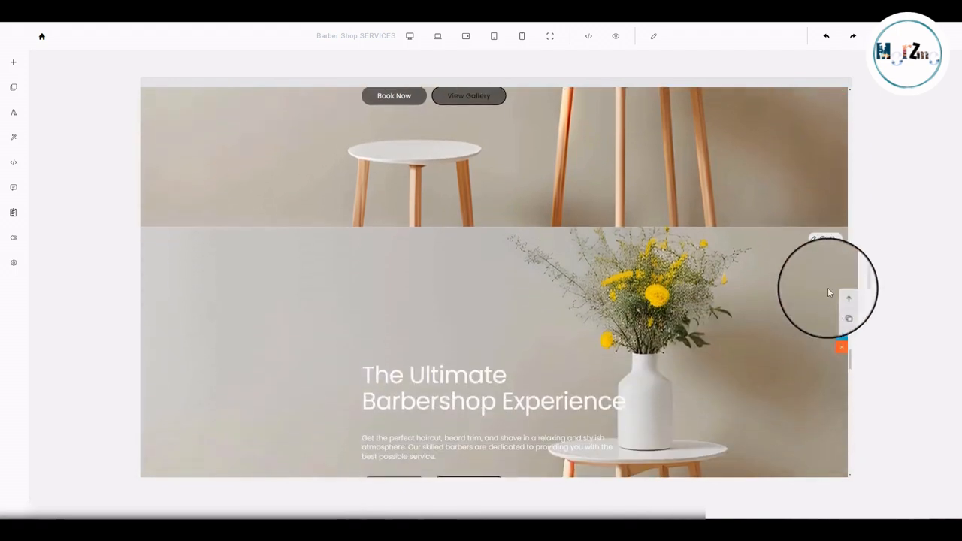
Set the duplicated barbershop experience section's start animation to Zoom In and its end animation to Slide Right.
left_click(841, 316)
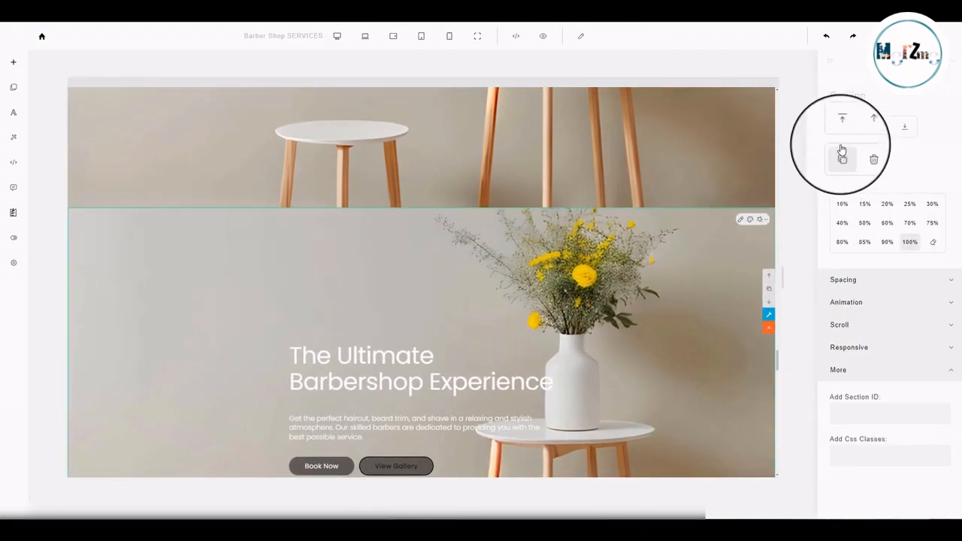
left_click(852, 279)
scroll(869, 286, "down", 1)
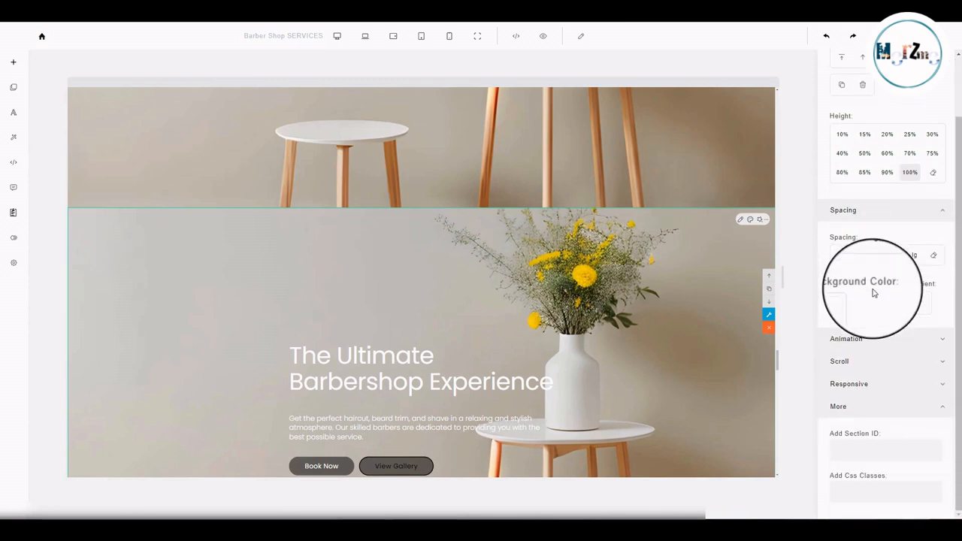
left_click(851, 342)
scroll(880, 337, "down", 2)
left_click(860, 225)
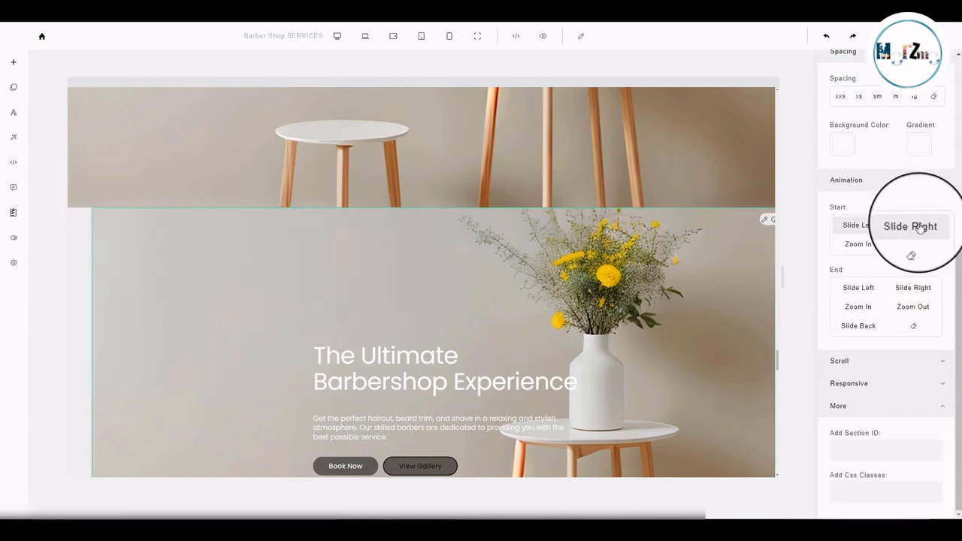
left_click(924, 227)
left_click(858, 244)
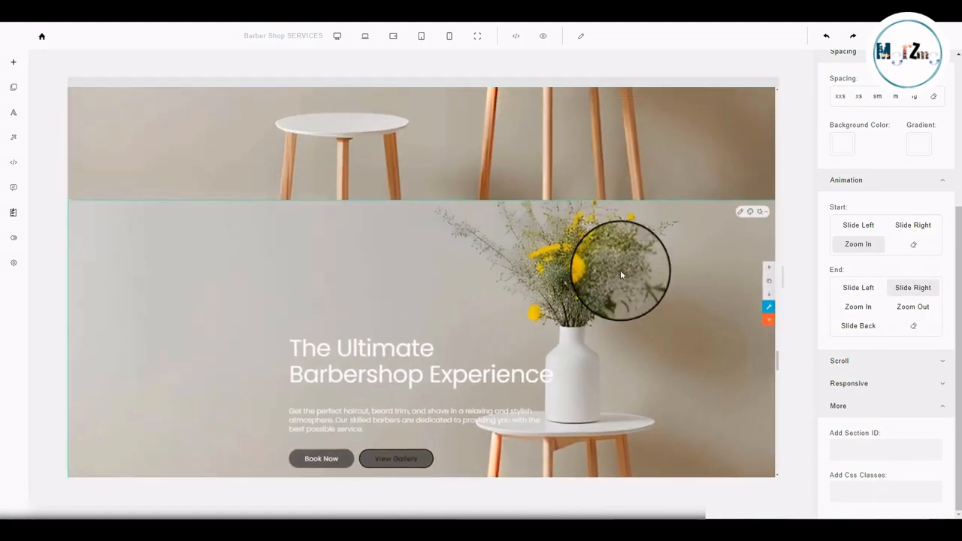
scroll(622, 275, "down", 10)
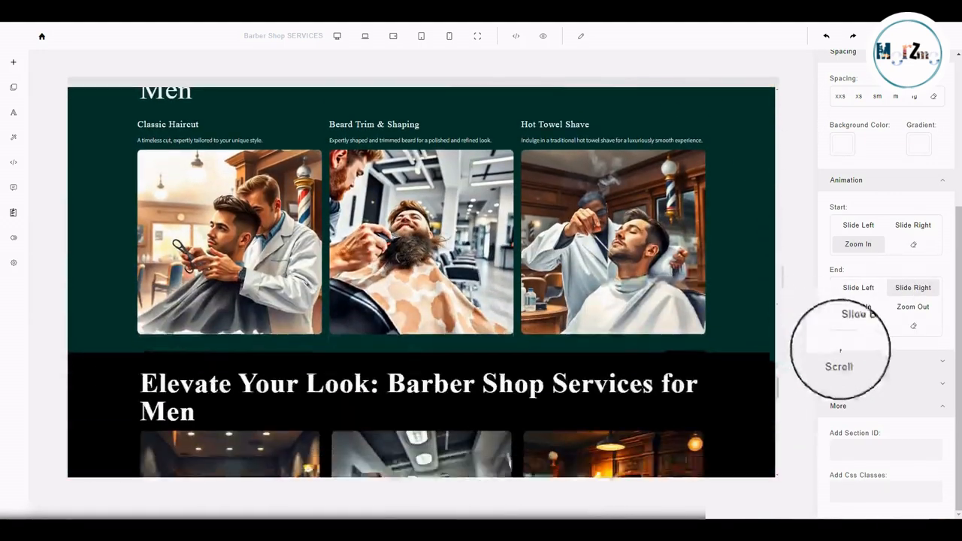
Set the section's scroll button to 4 and open its responsive visibility settings.
left_click(900, 366)
scroll(894, 366, "down", 2)
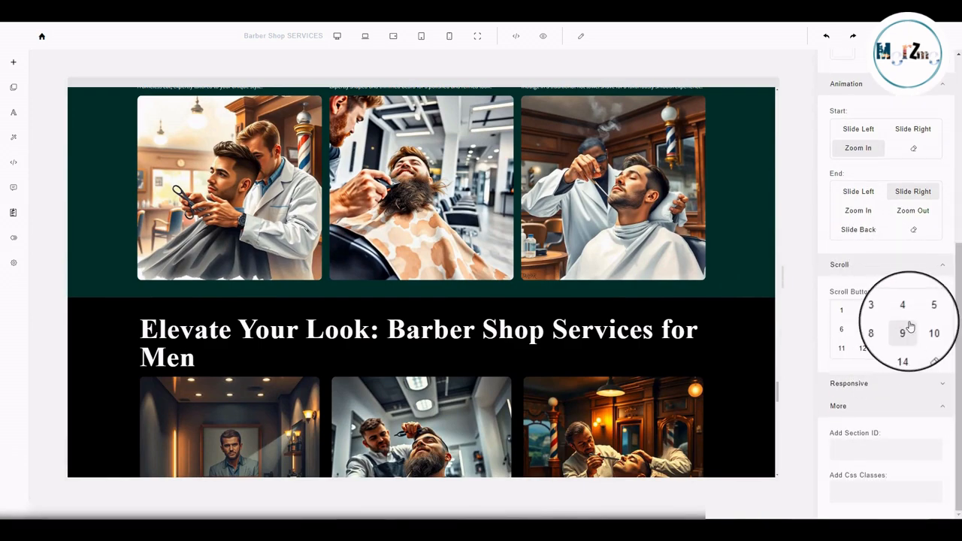
left_click(909, 315)
scroll(724, 290, "down", 5)
scroll(725, 291, "up", 5)
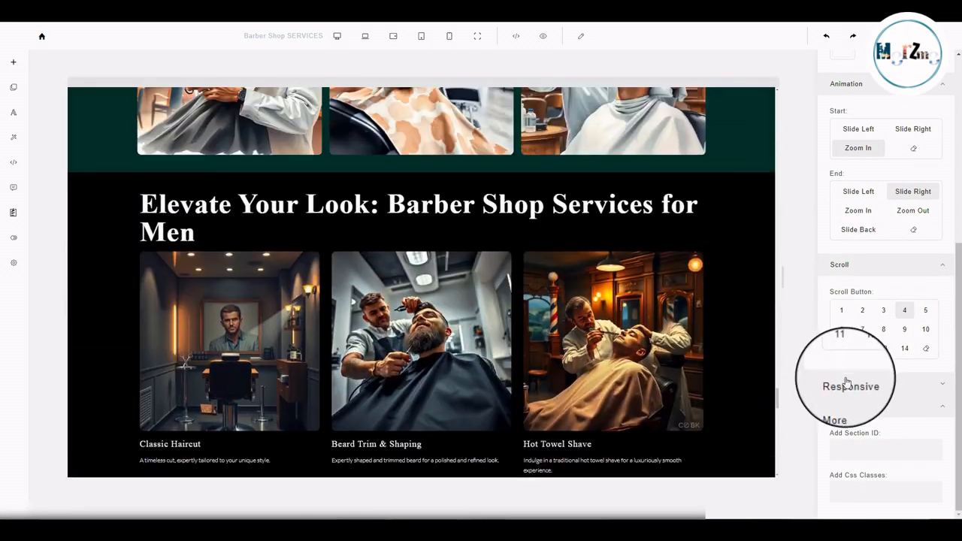
left_click(857, 384)
scroll(888, 361, "down", 2)
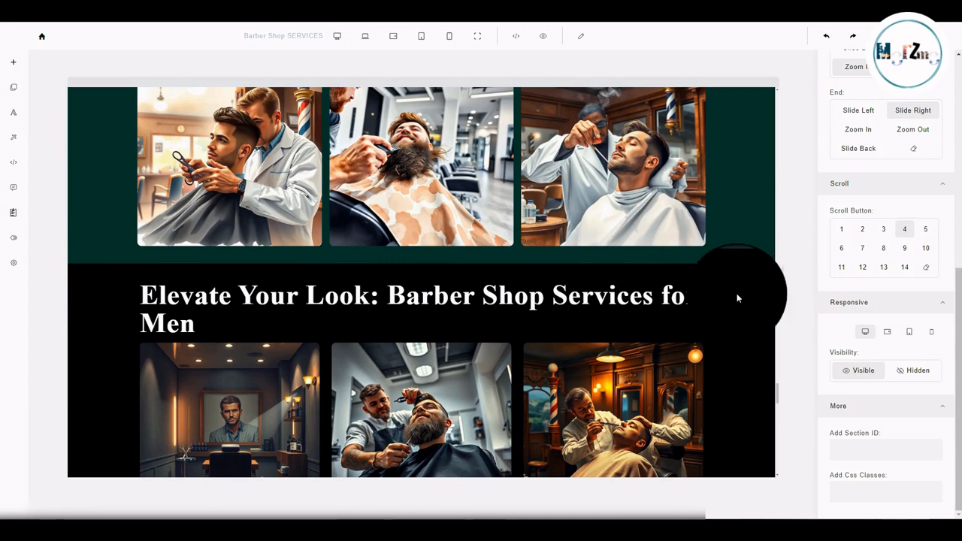
Examine the box and text settings of the services and barbershop experience sections, and preview the section's scroll animation.
scroll(726, 248, "up", 3)
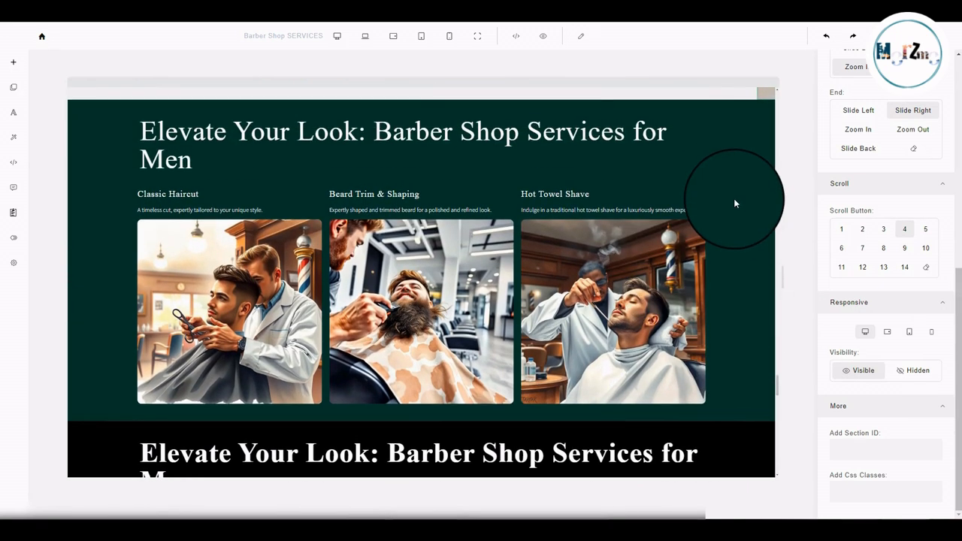
left_click(731, 202)
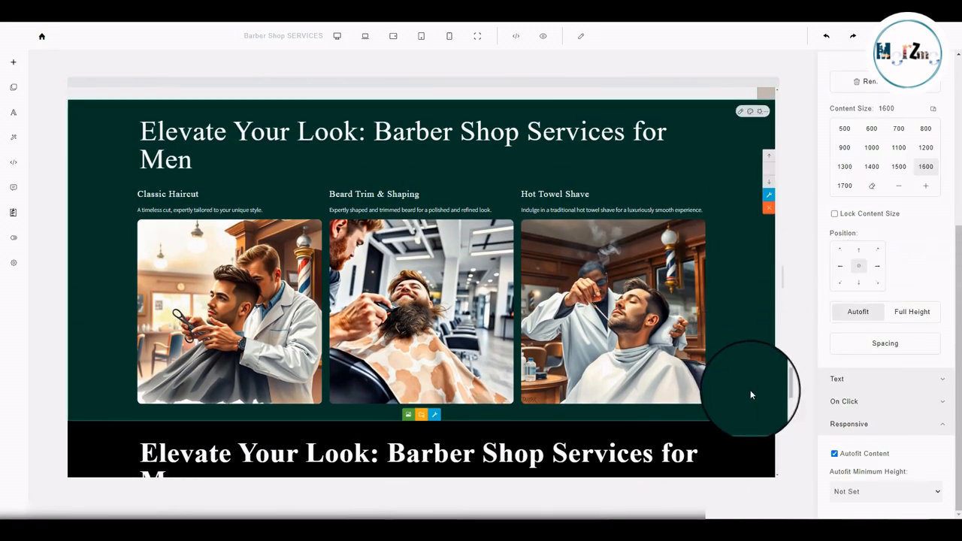
scroll(706, 300, "up", 5)
left_click(663, 255)
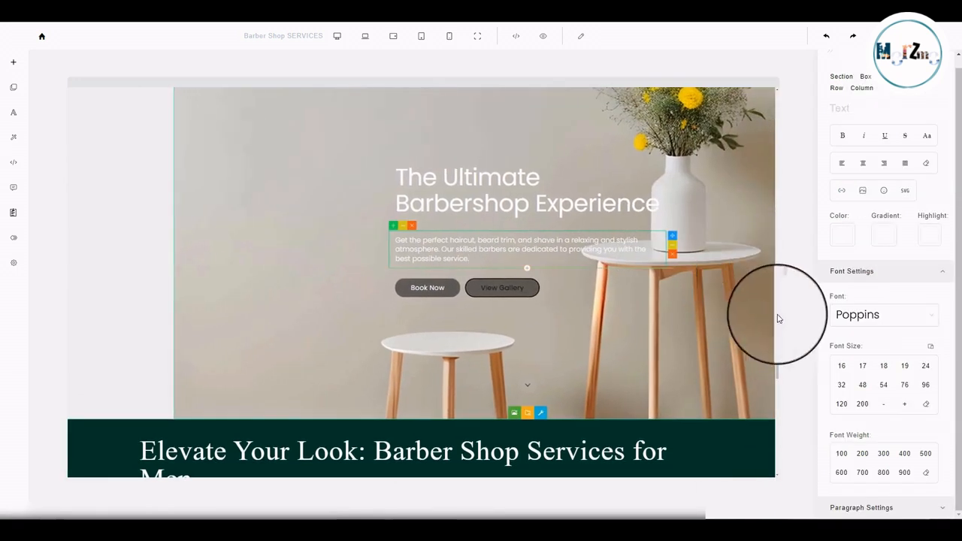
scroll(824, 289, "up", 1)
left_click(747, 218)
scroll(869, 393, "down", 10)
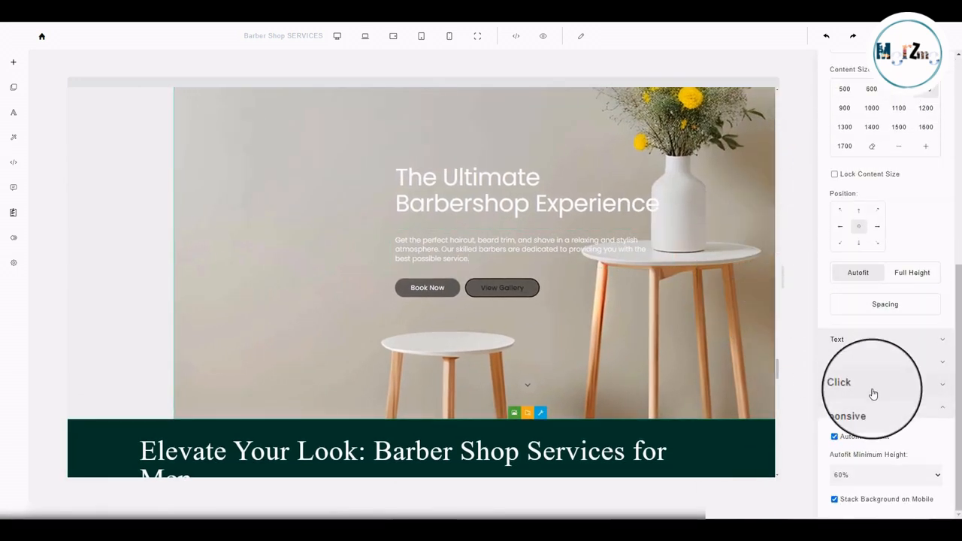
left_click(873, 386)
left_click(871, 364)
left_click(873, 342)
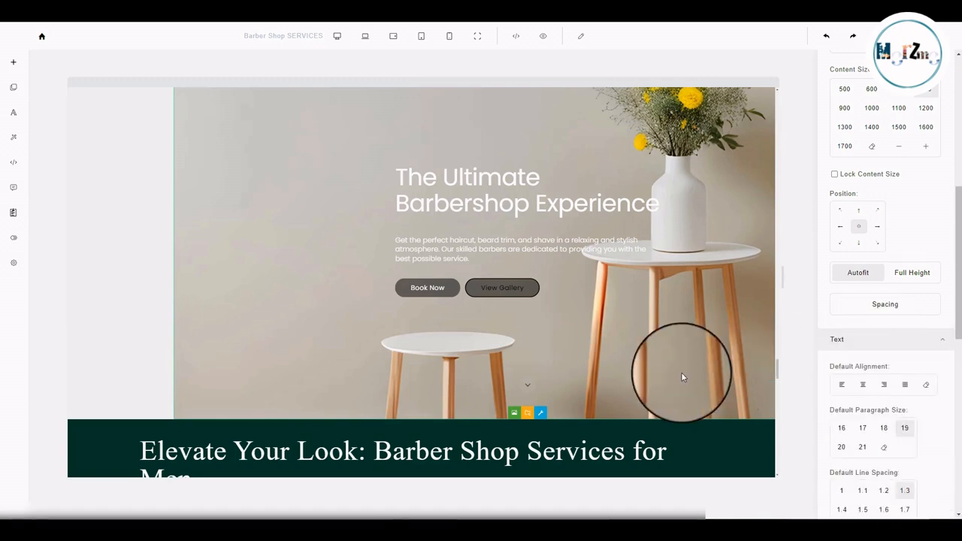
scroll(513, 415, "up", 3)
scroll(518, 416, "down", 7)
scroll(661, 375, "up", 3)
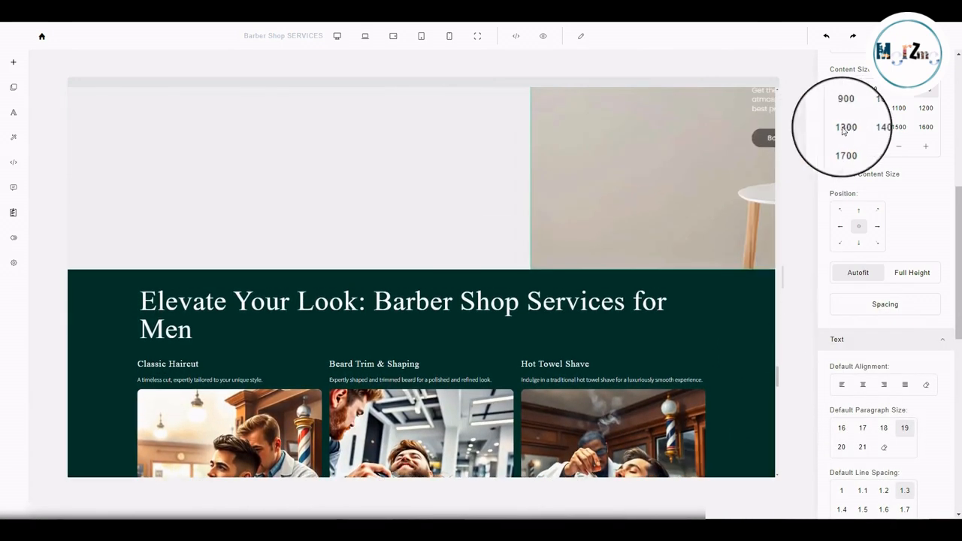
Examine the barbershop experience section's box settings for content size, image effects, click action and responsive behaviour, and close them.
scroll(845, 266, "up", 1)
scroll(844, 270, "down", 6)
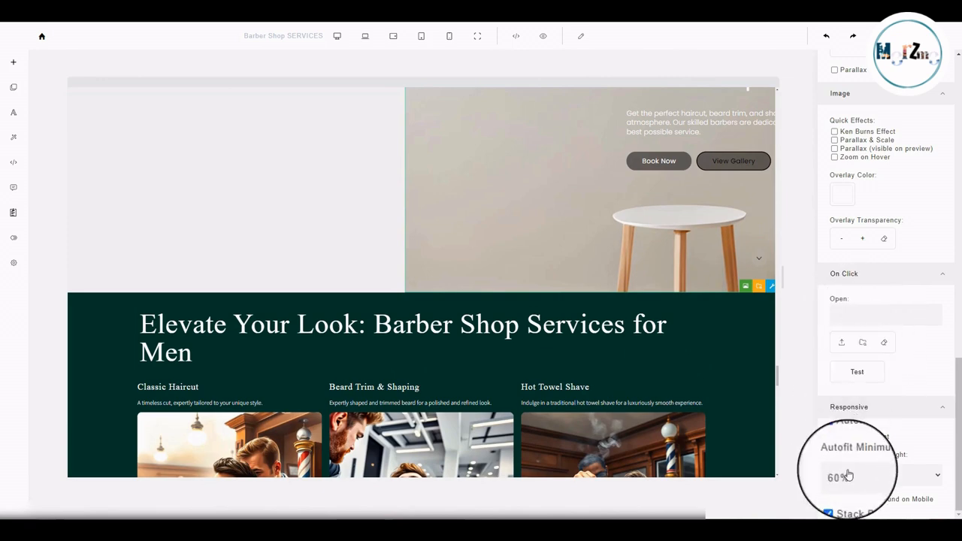
scroll(837, 477, "up", 2)
scroll(844, 323, "up", 10)
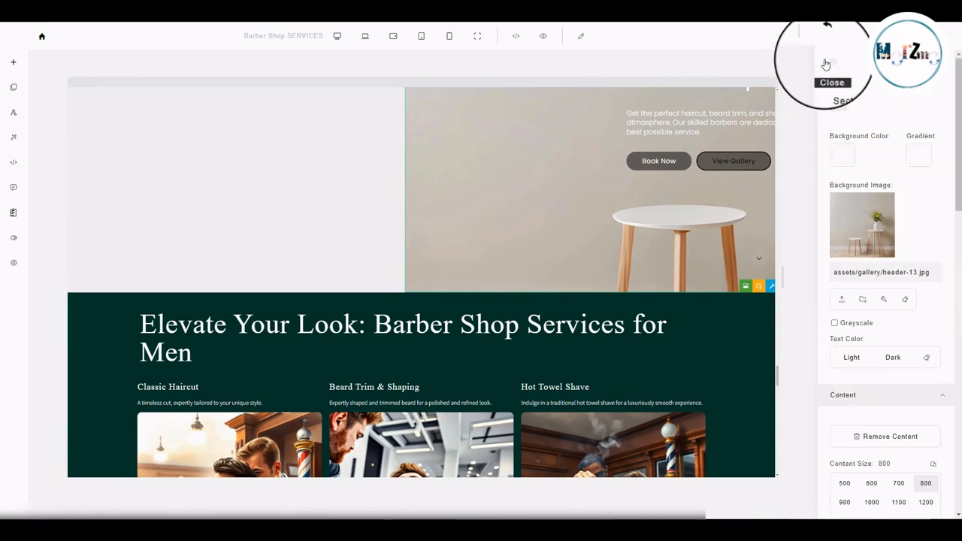
left_click(826, 64)
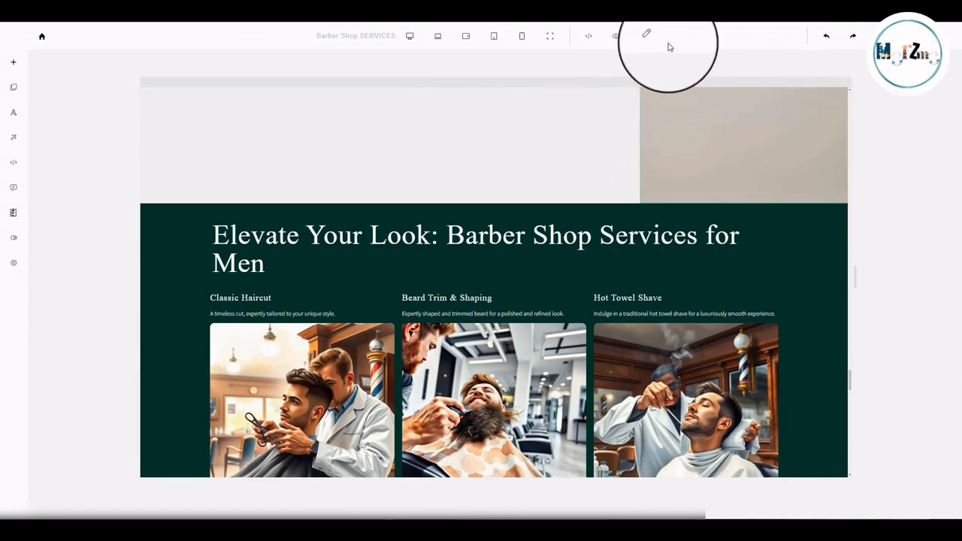
left_click(760, 152)
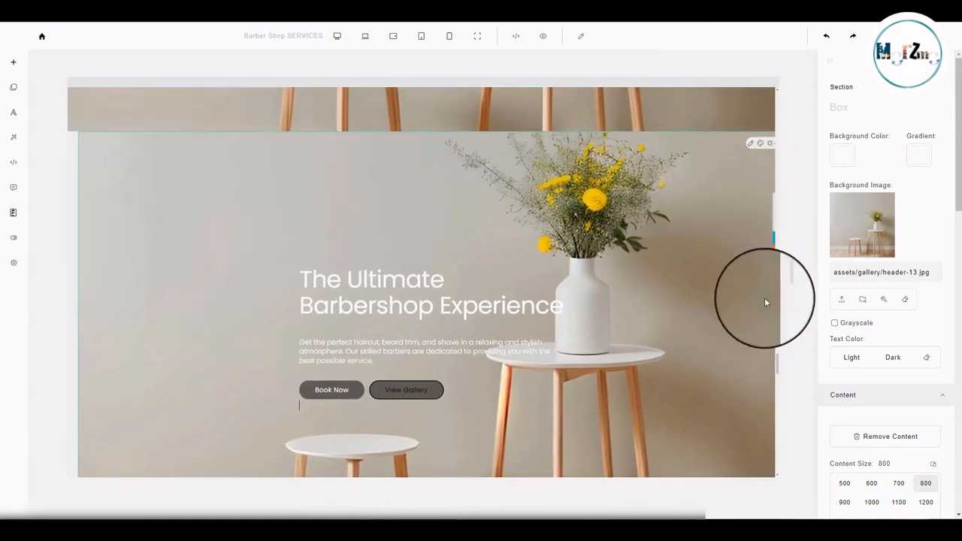
scroll(842, 201, "down", 10)
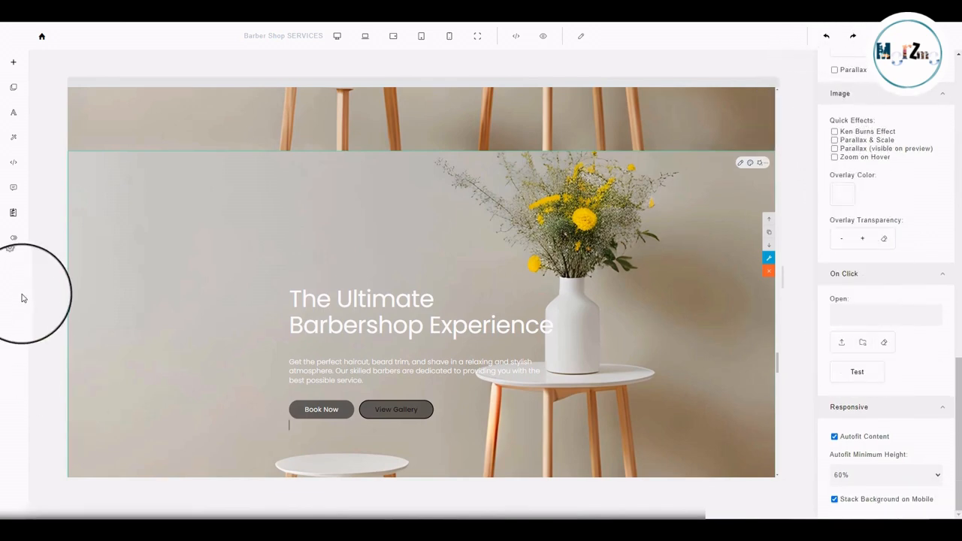
left_click(9, 266)
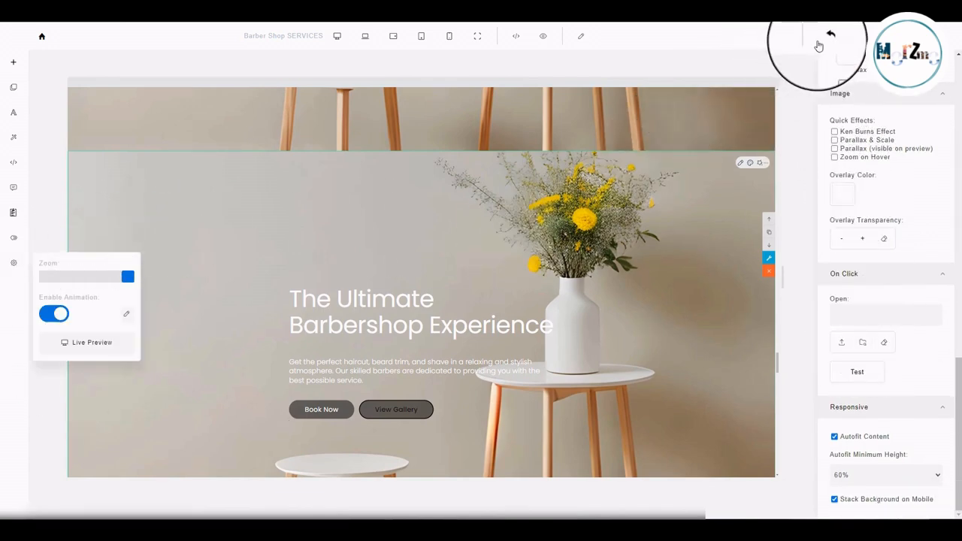
scroll(819, 124, "up", 10)
left_click(836, 66)
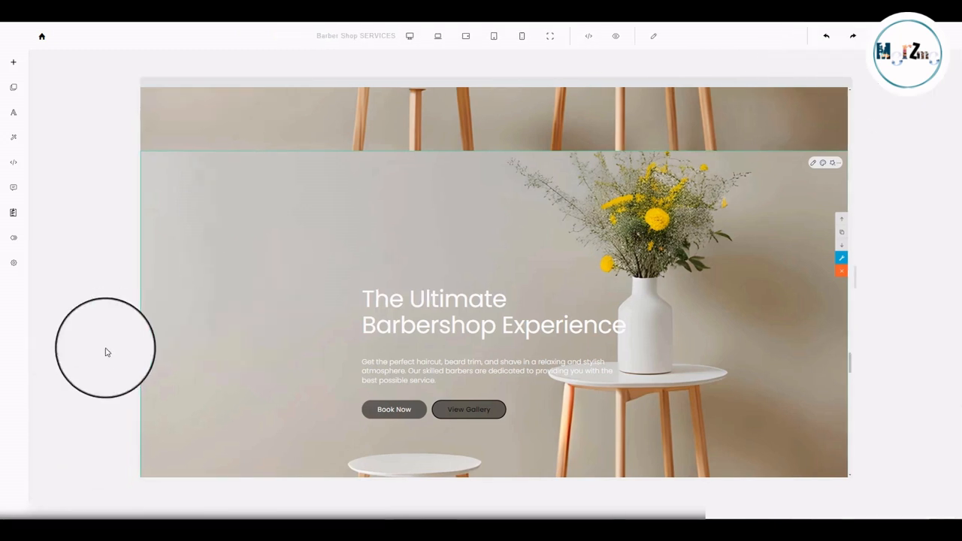
Open the Live Preview of the page, cycle it through the laptop, tablet, phone and desktop sizes, and close it.
left_click(19, 266)
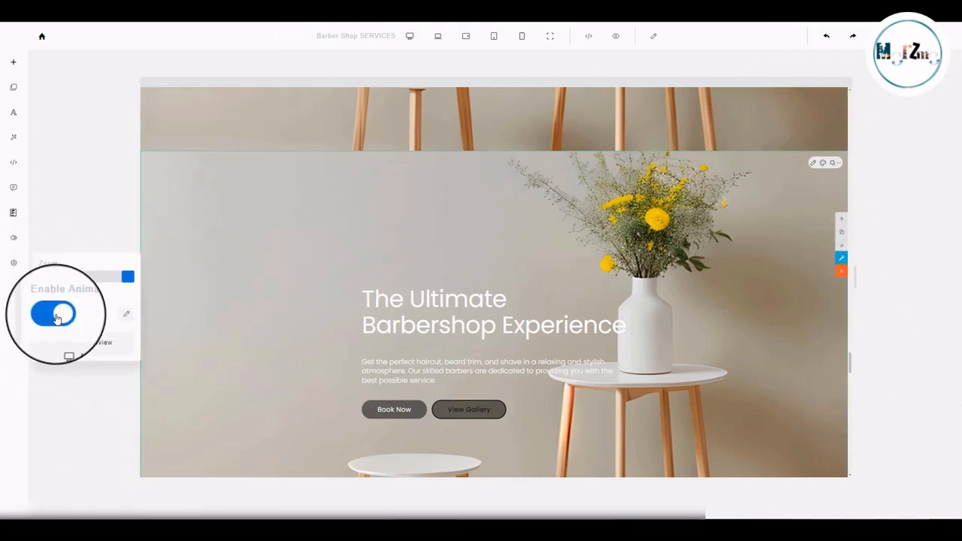
mouse_move(124, 279)
left_mouse_down()
mouse_move(92, 287)
mouse_move(92, 279)
mouse_move(129, 275)
mouse_move(67, 277)
mouse_move(127, 277)
left_mouse_up()
left_click(97, 344)
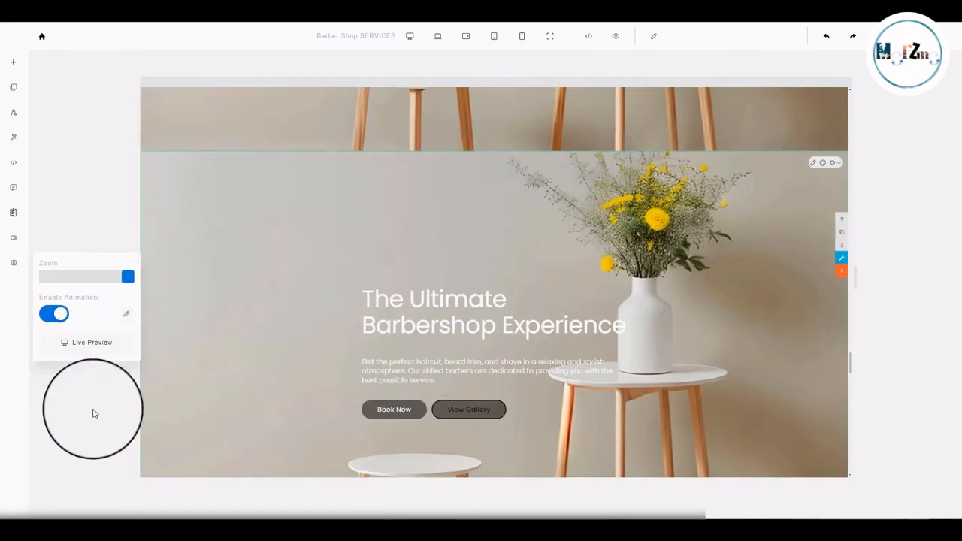
left_click(52, 496)
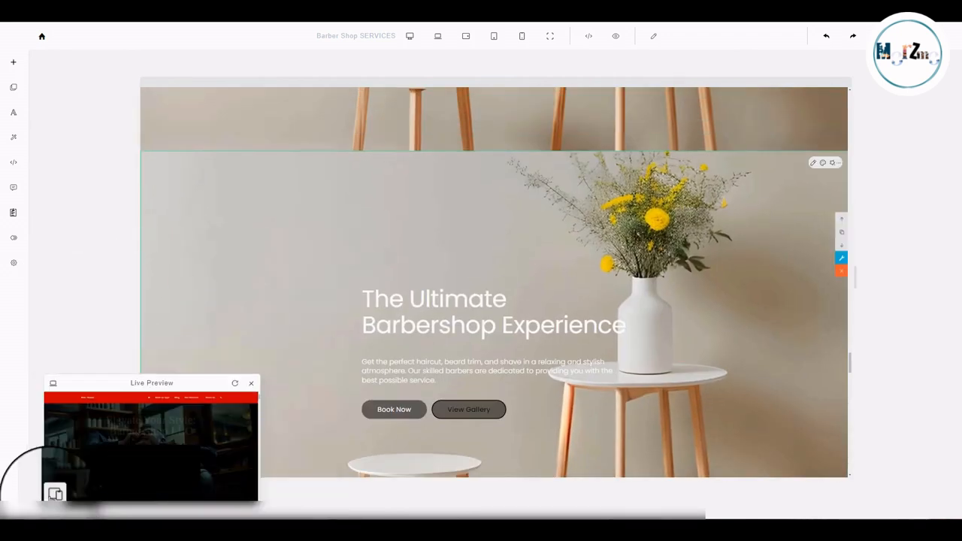
left_click(53, 497)
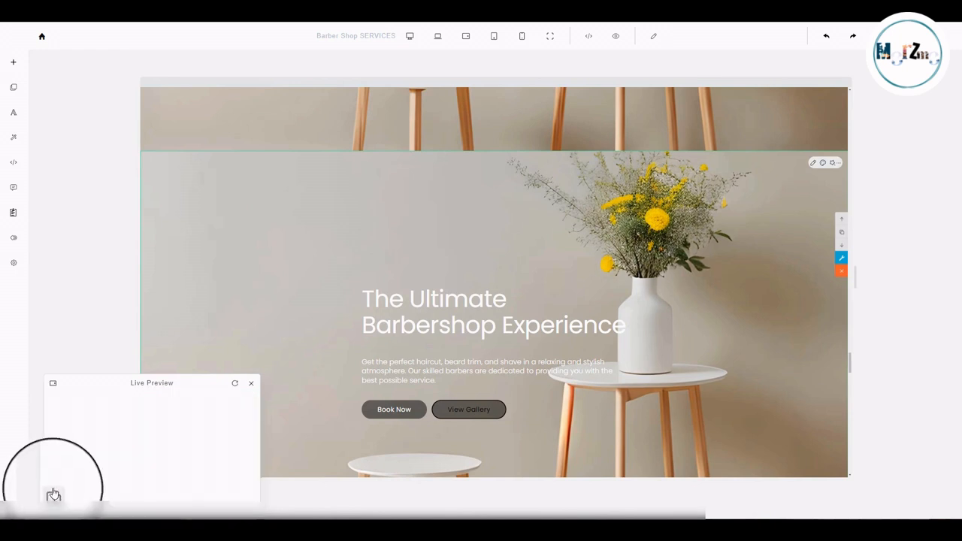
scroll(152, 454, "down", 5)
left_click(55, 495)
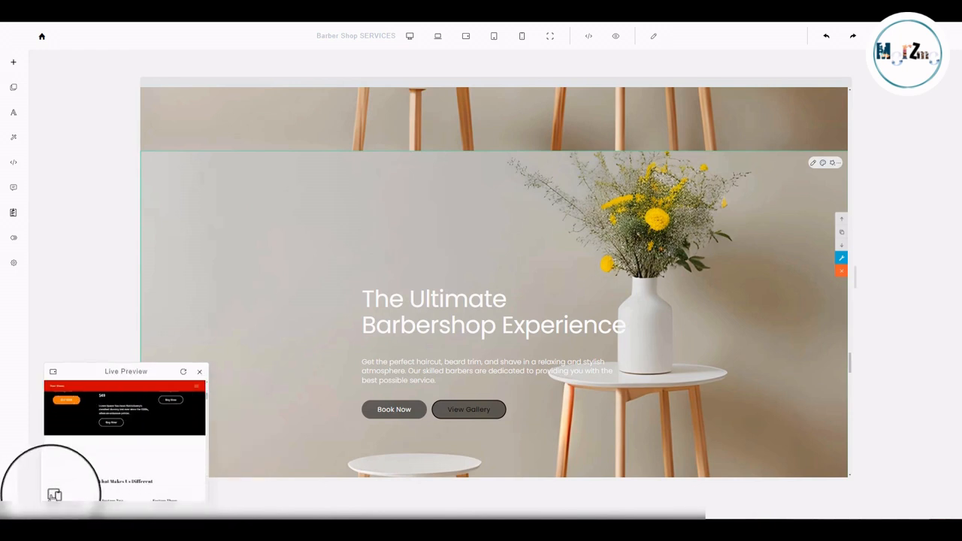
left_click(54, 495)
left_click(54, 494)
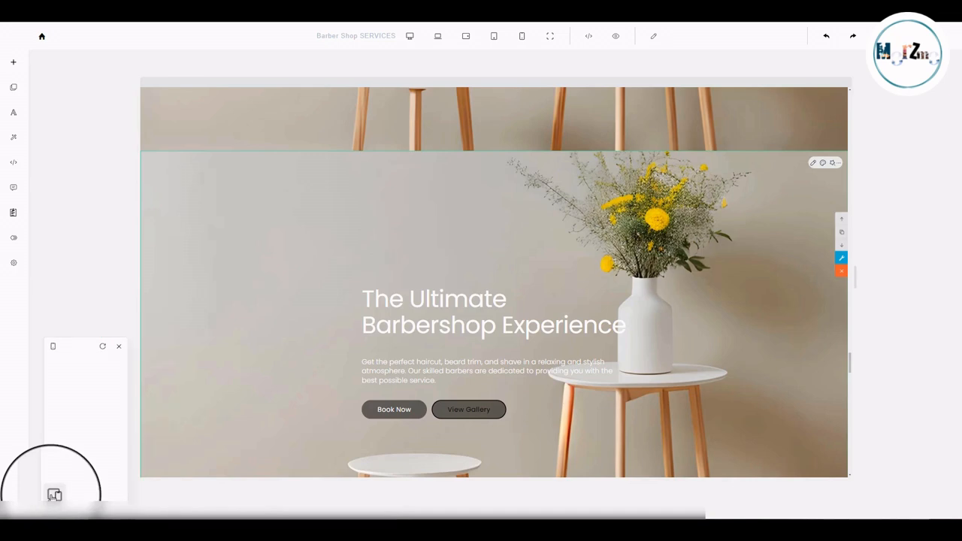
left_click(54, 494)
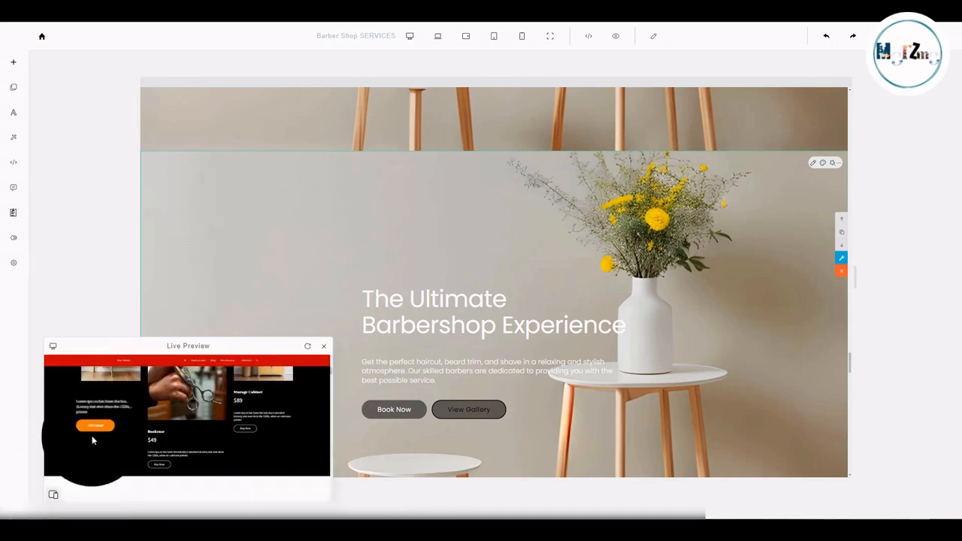
left_click(323, 348)
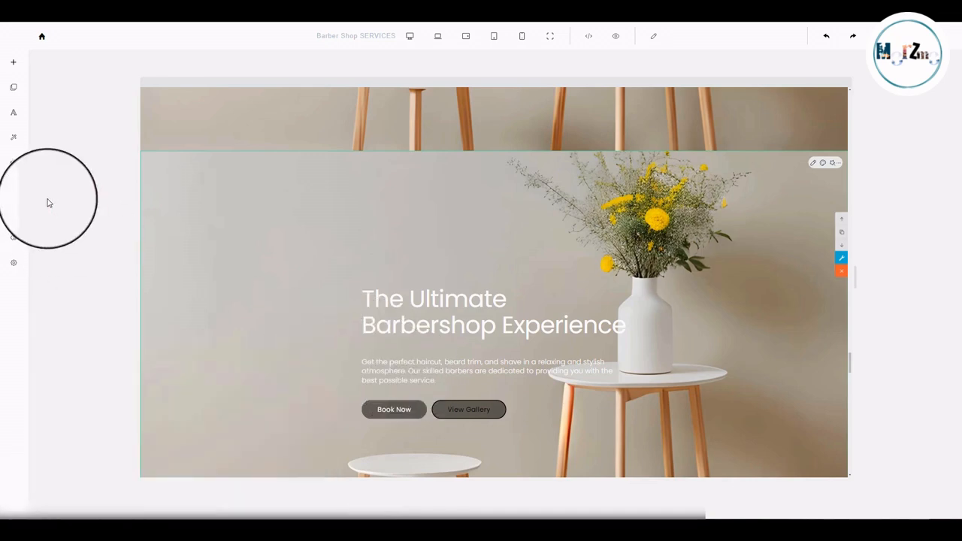
Add a blank free-form section to the page and select its placeholder text block.
left_click(12, 68)
left_click(635, 175)
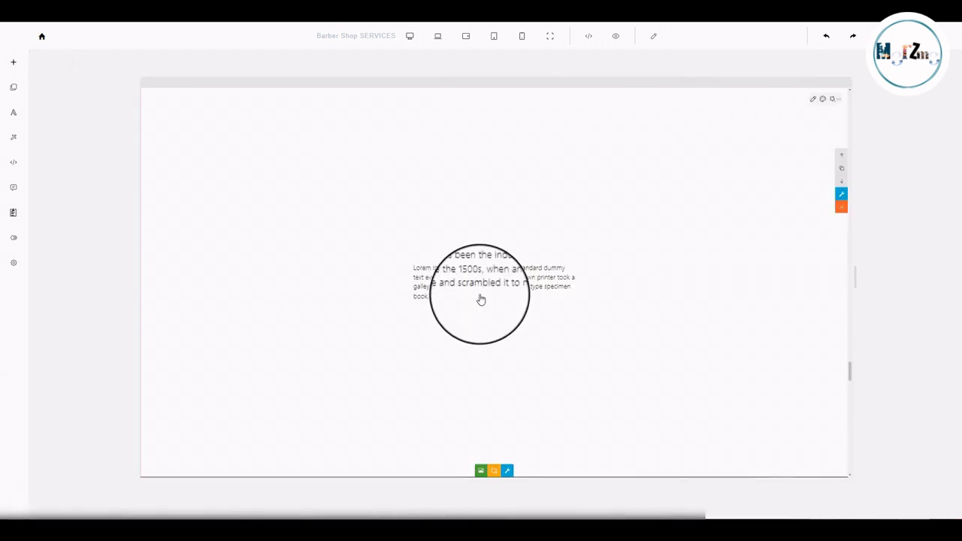
left_click(478, 292)
Move the placeholder text block up, tilt it counter-clockwise, and remove it from the section.
left_click_drag(508, 284, 489, 256)
left_click_drag(567, 239, 498, 243)
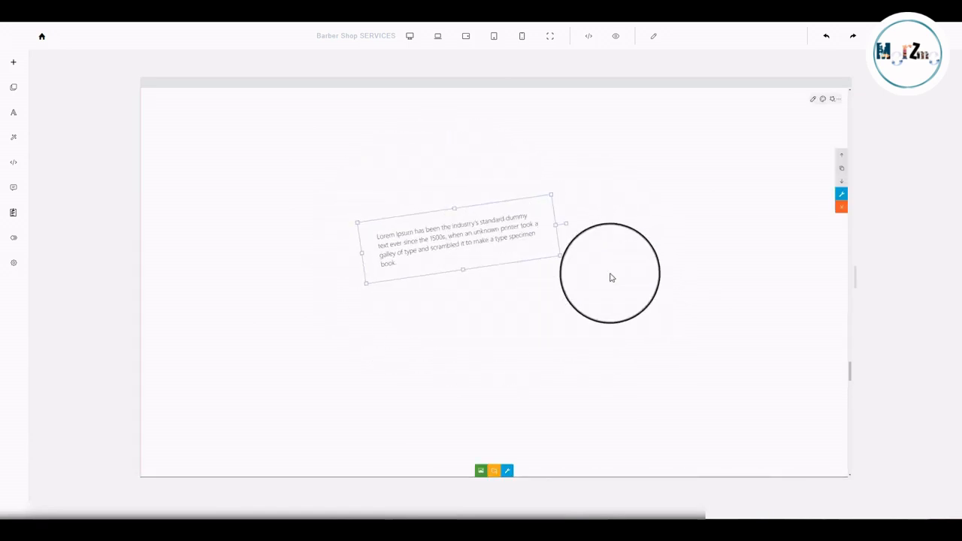
left_click_drag(566, 264, 629, 282)
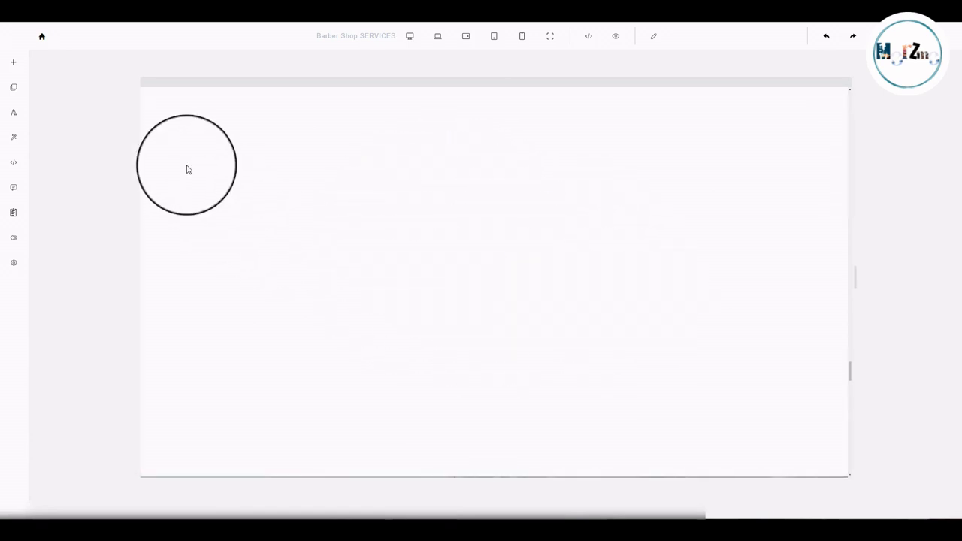
Place the "STUNNING" and "Café & Bistro" Headline blocks near the upper part of the empty section.
left_click(12, 87)
left_click(83, 62)
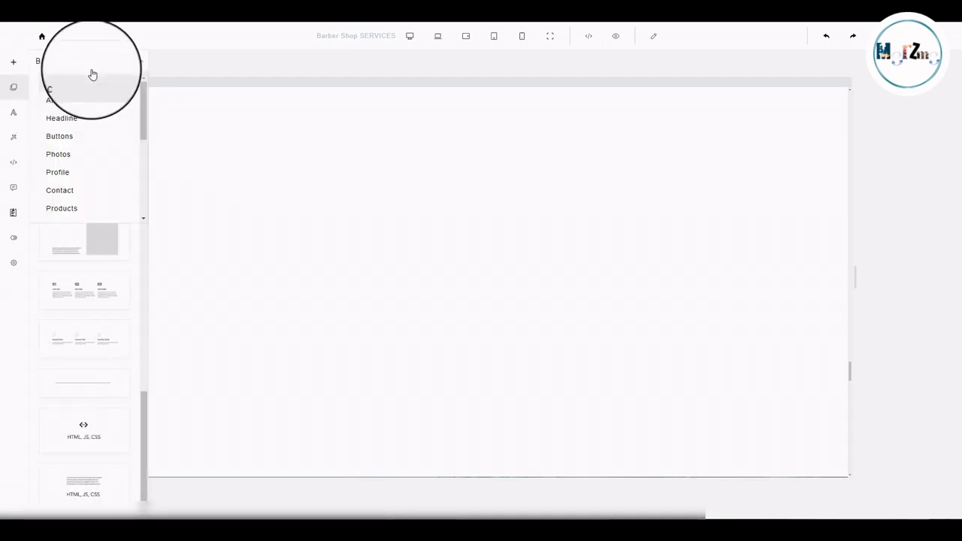
left_click(71, 123)
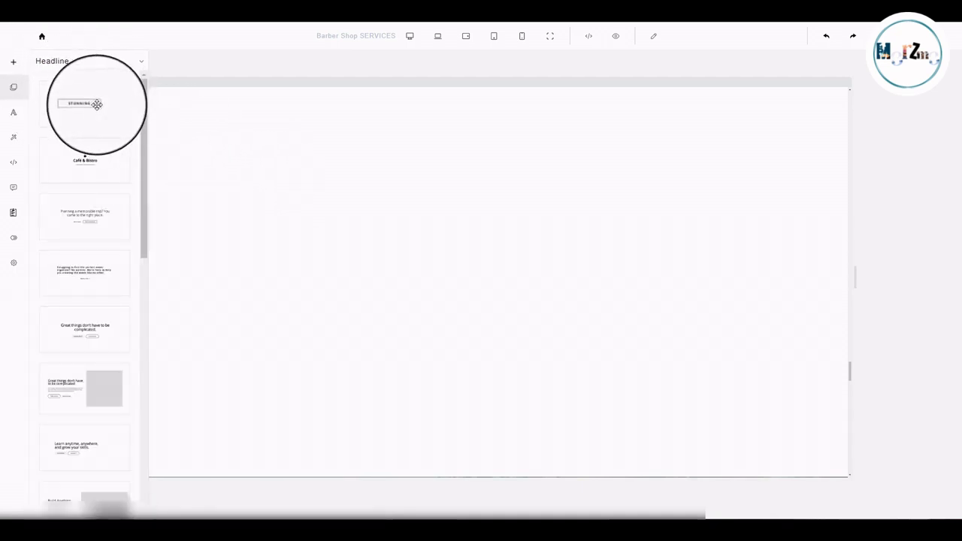
left_click_drag(104, 113, 322, 147)
left_click_drag(75, 160, 481, 188)
Place the four-column "Design with a spark of creativity" Features block below the Café & Bistro headline.
left_click(34, 67)
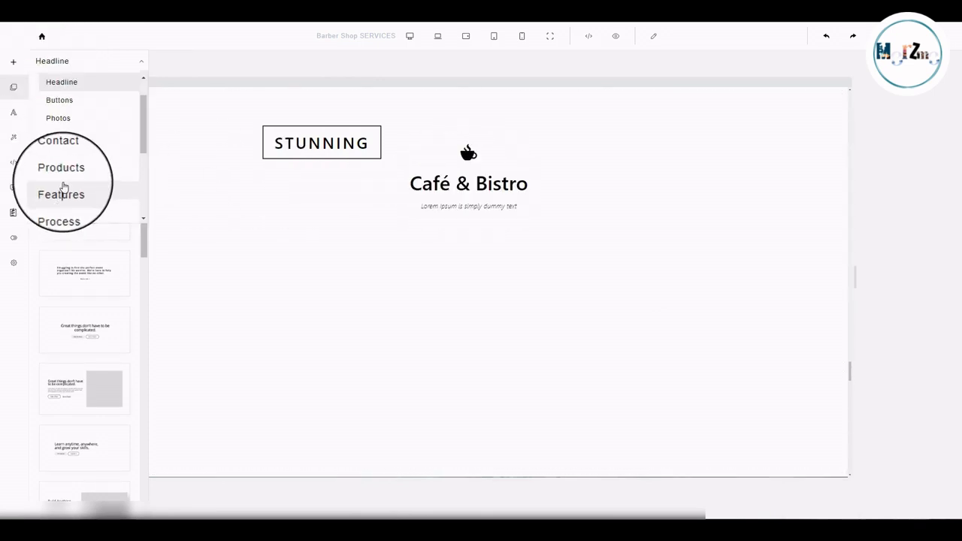
left_click(63, 192)
left_click_drag(85, 243, 473, 342)
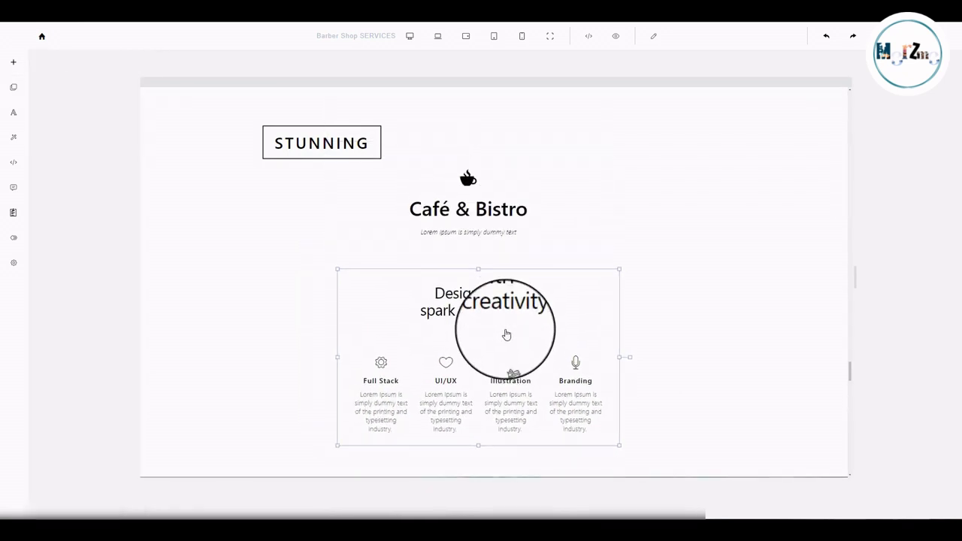
Delete the Café & Bistro headline block and the four-column Features block from the section.
left_click(475, 235)
left_click_drag(475, 236, 525, 345)
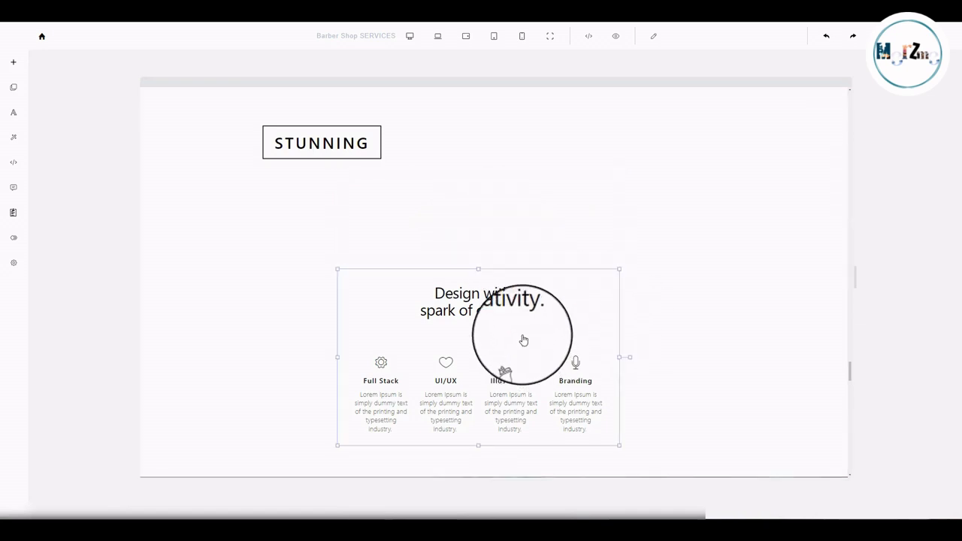
key("Delete")
Move the STUNNING headline block to the horizontal centre of the section.
left_click_drag(341, 157, 500, 156)
left_click(532, 218)
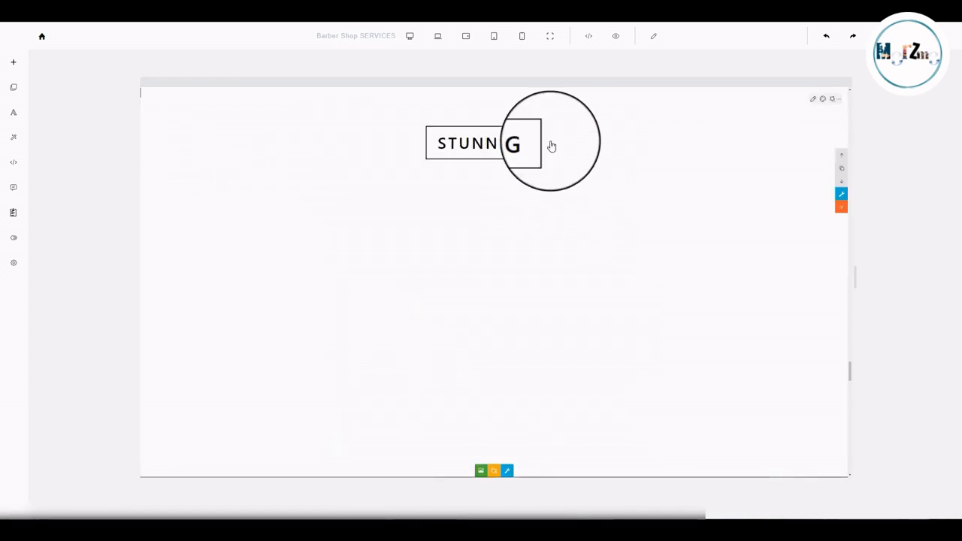
left_click(526, 153)
left_click(591, 241)
Insert a Video element below the STUNNING headline and delete it again.
left_click(528, 153)
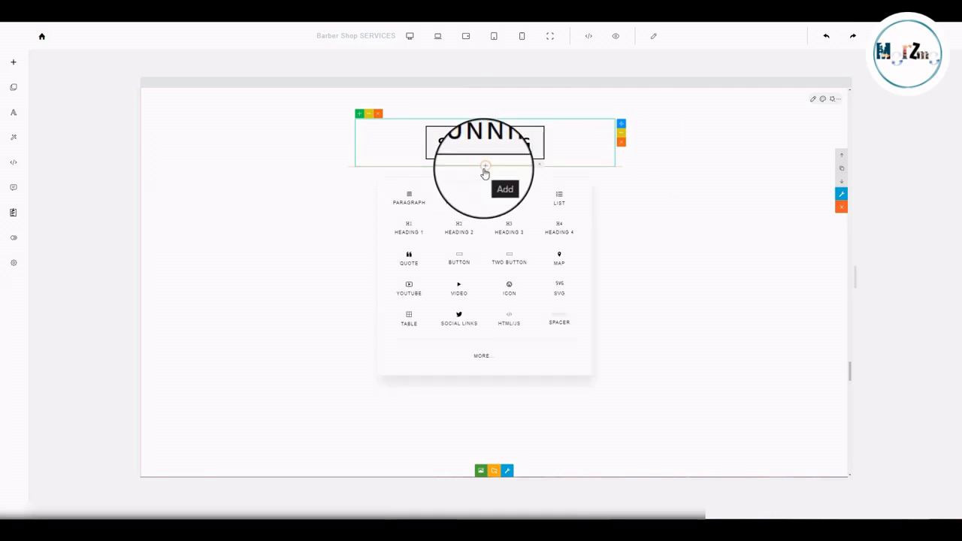
left_click(464, 290)
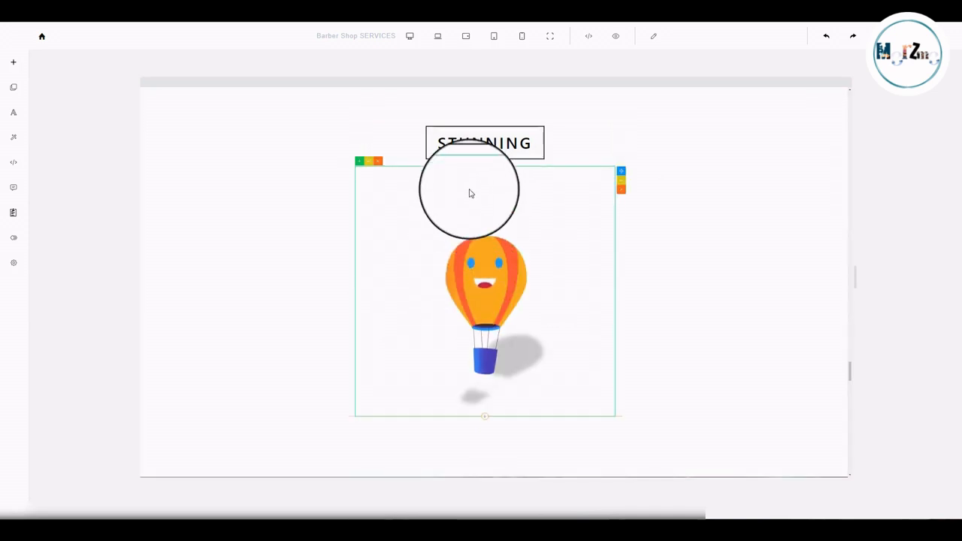
left_click(620, 188)
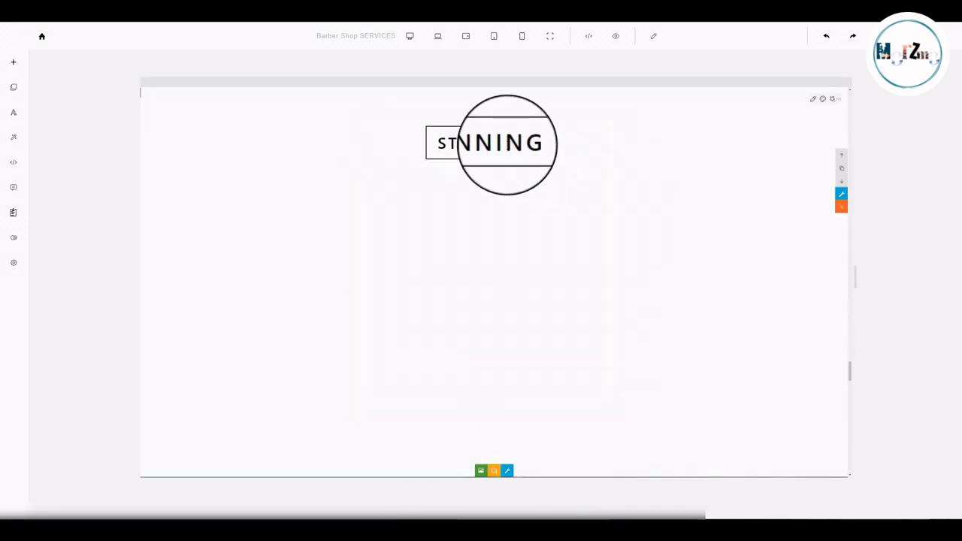
Insert the YouTube video block from the Basic block collection below the STUNNING headline.
left_click(484, 171)
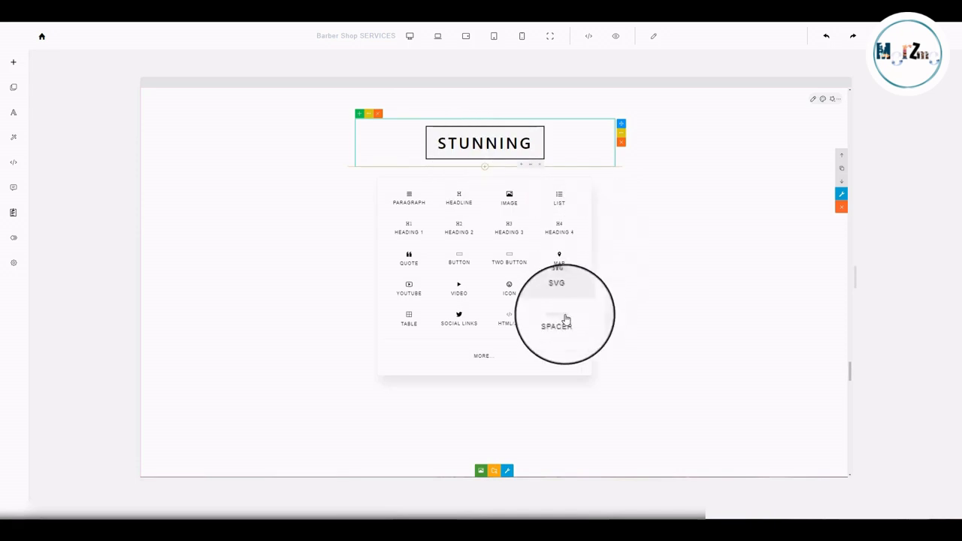
left_click(504, 360)
scroll(343, 253, "down", 5)
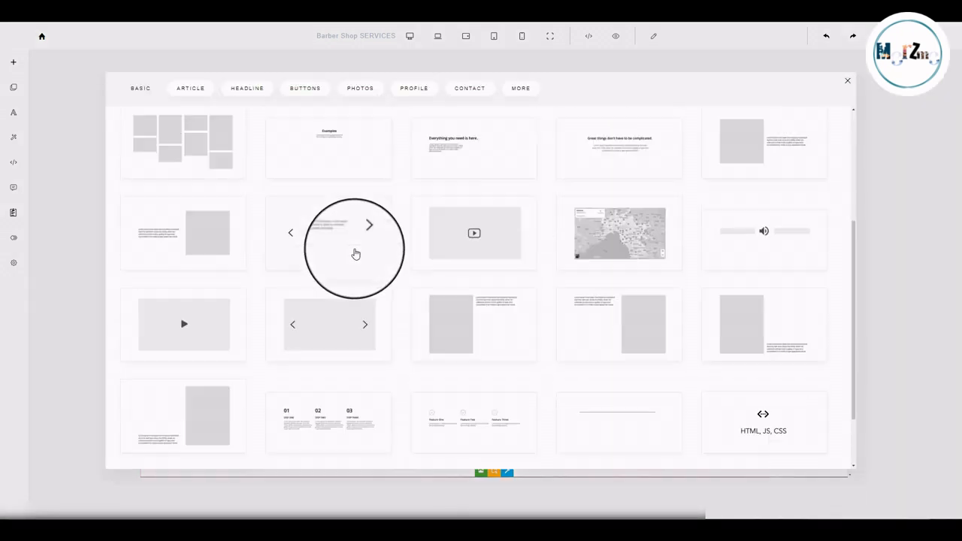
left_click(474, 238)
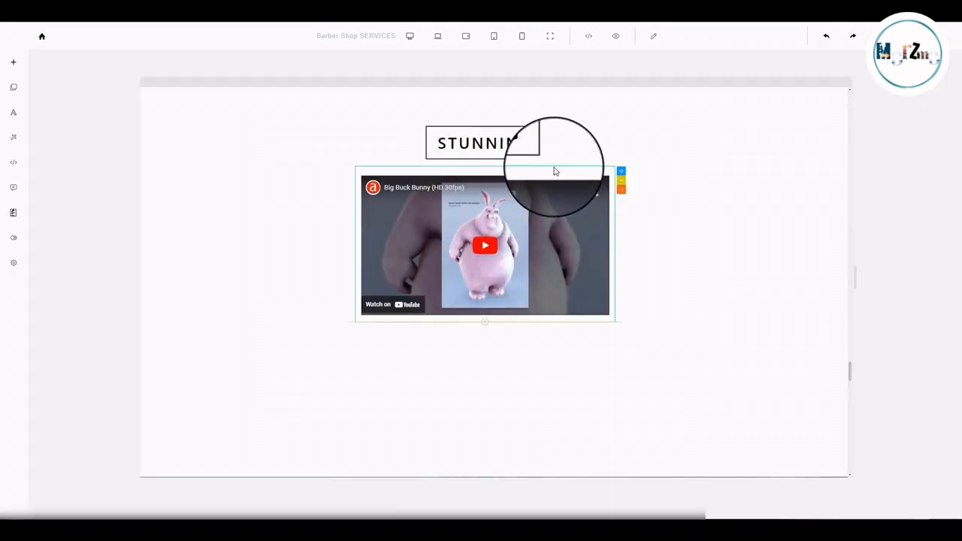
Add a Button below the YouTube video and move the whole block to the left half of the section.
left_click(486, 325)
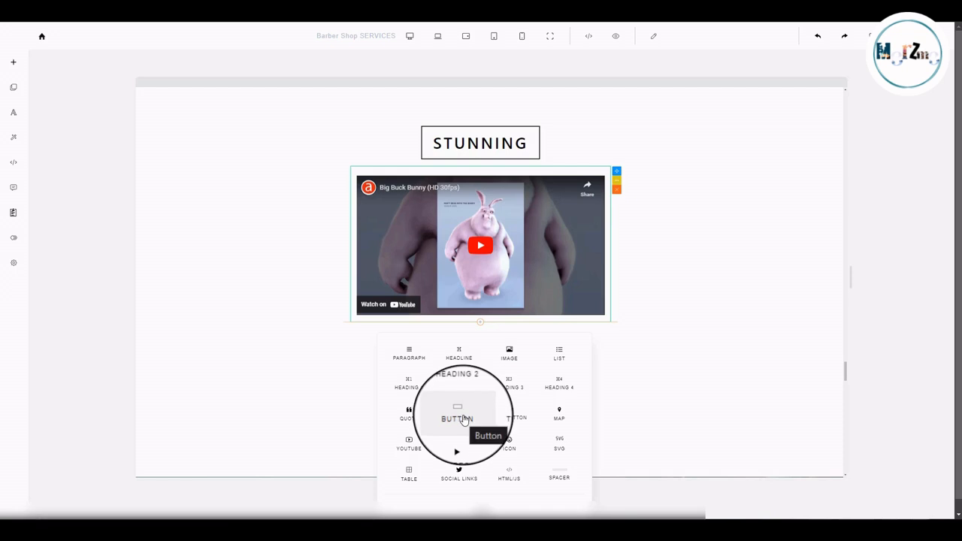
left_click(463, 418)
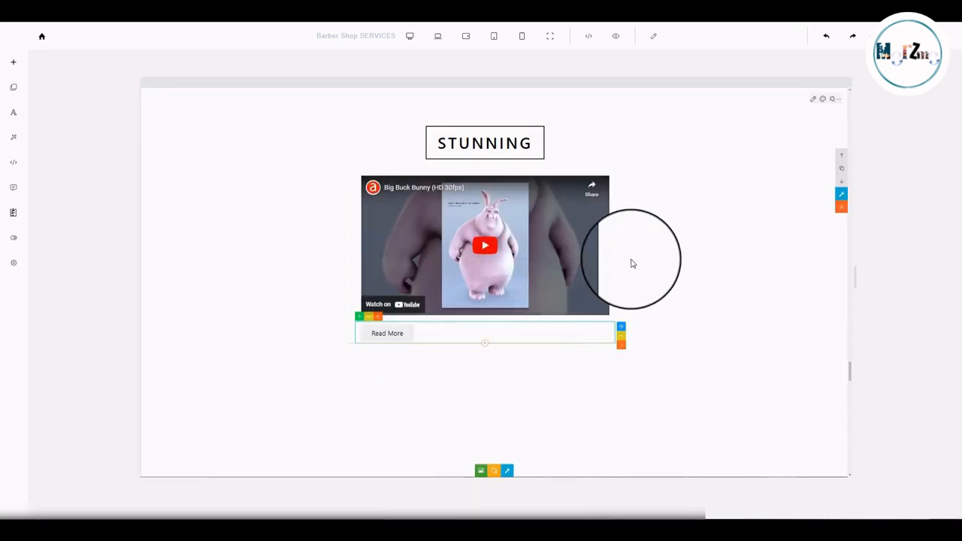
left_click_drag(620, 254, 548, 280)
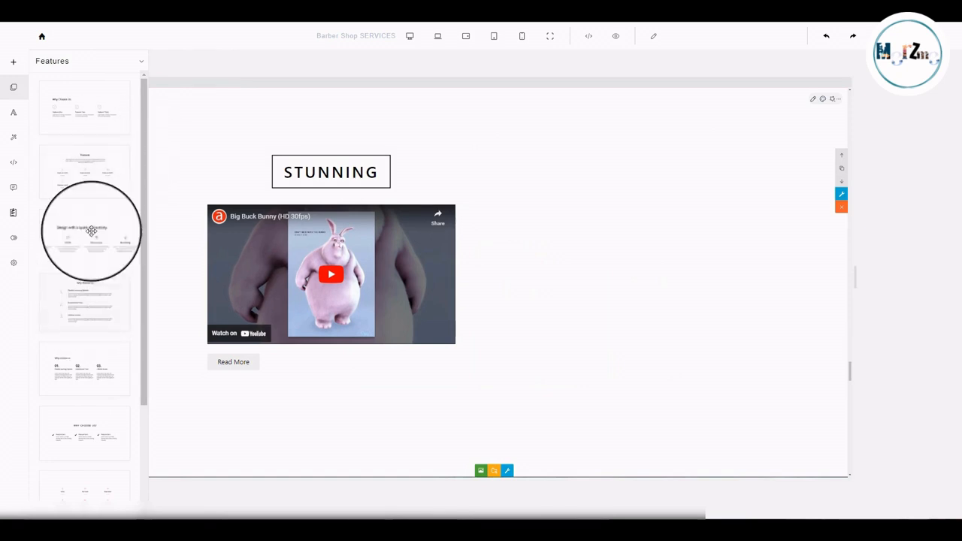
Insert a contact form with Name, Email and Message fields from the Contact block collection beside the YouTube video.
left_click(79, 66)
scroll(76, 103, "up", 3)
left_click(76, 87)
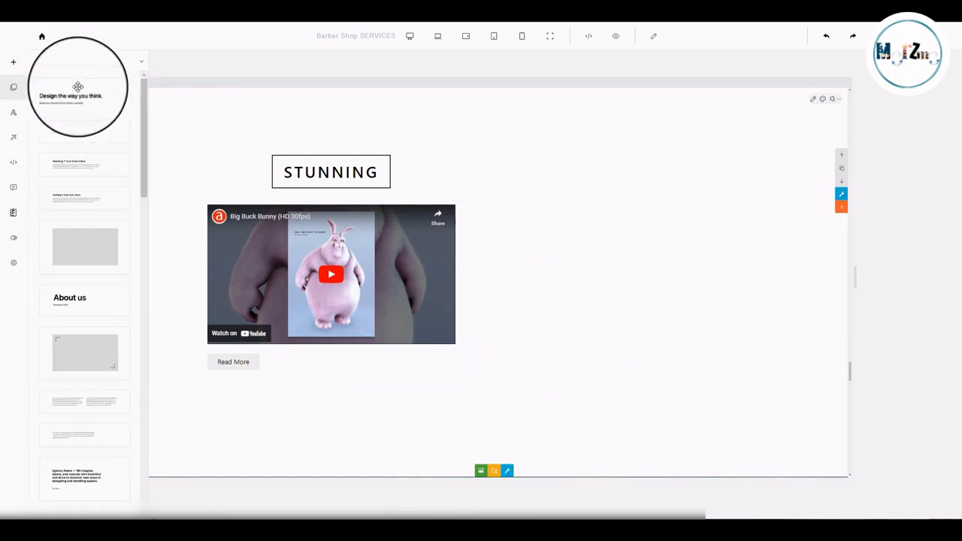
scroll(92, 208, "down", 10)
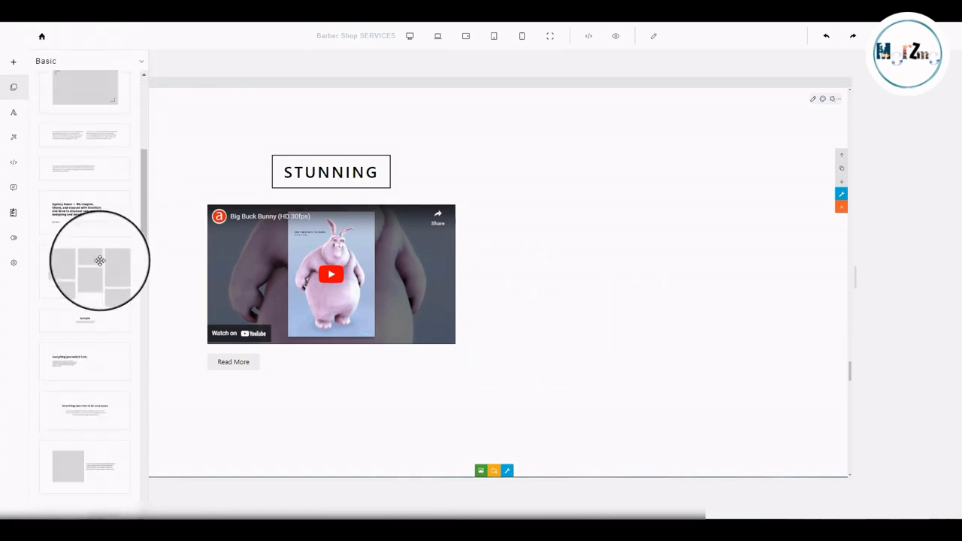
scroll(87, 279, "down", 1)
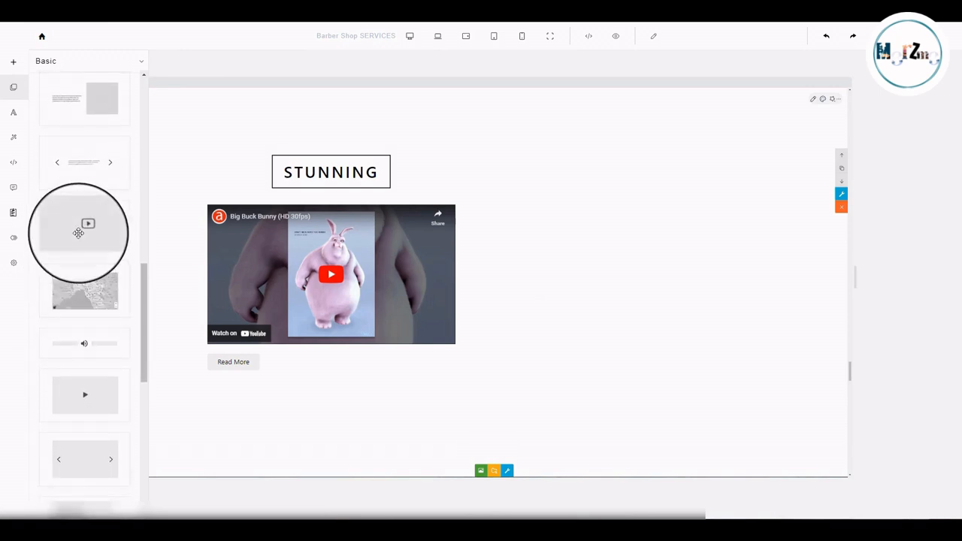
left_click(90, 63)
left_click(72, 189)
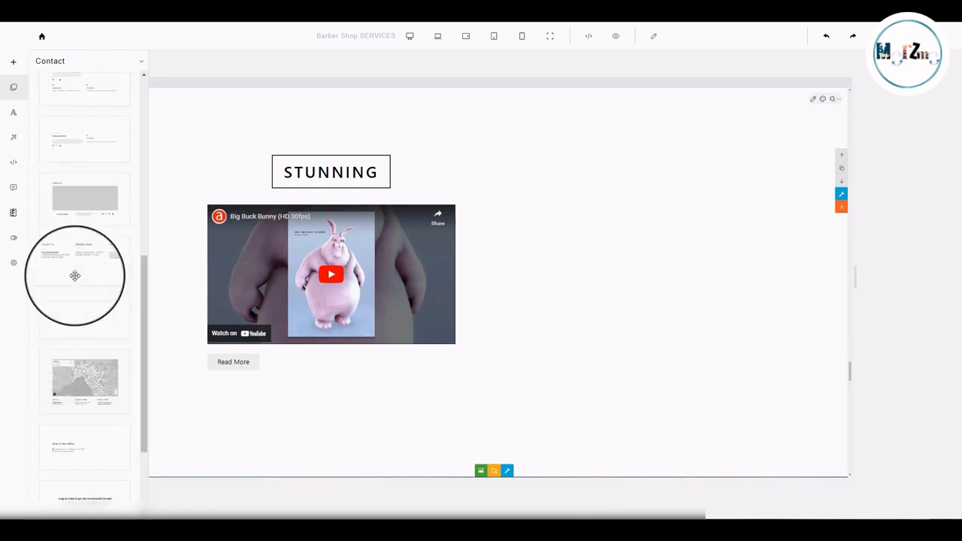
left_click_drag(74, 167, 681, 263)
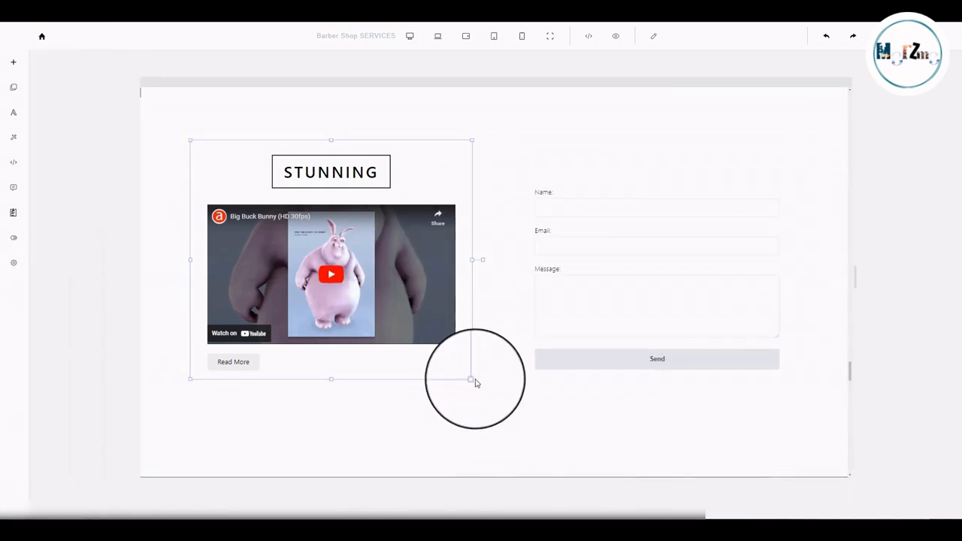
Enlarge the STUNNING video block and move the contact form up so the two sit side by side.
left_click_drag(470, 379, 515, 444)
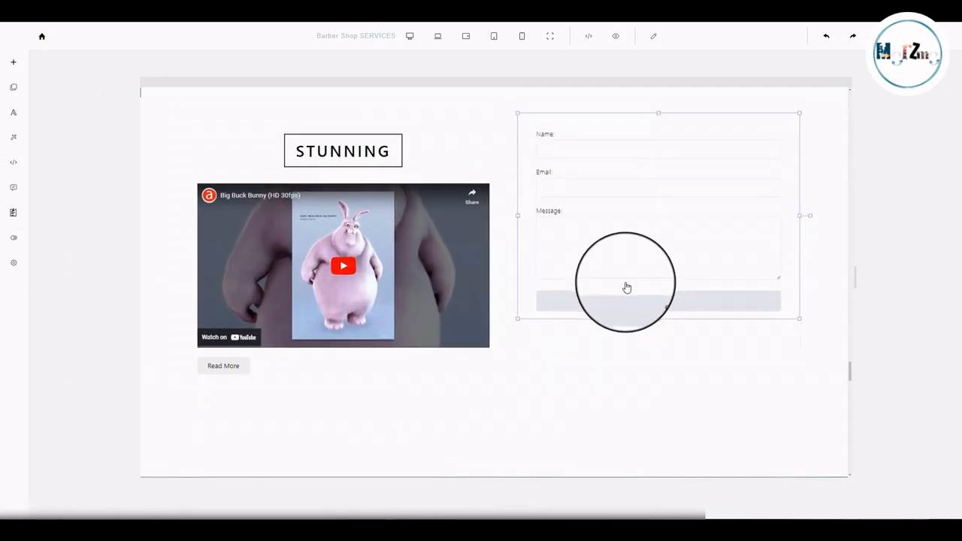
left_click(619, 356)
Insert the HTML, JS, CSS code block from the Basic block collection and position it below the contact form.
left_click(14, 62)
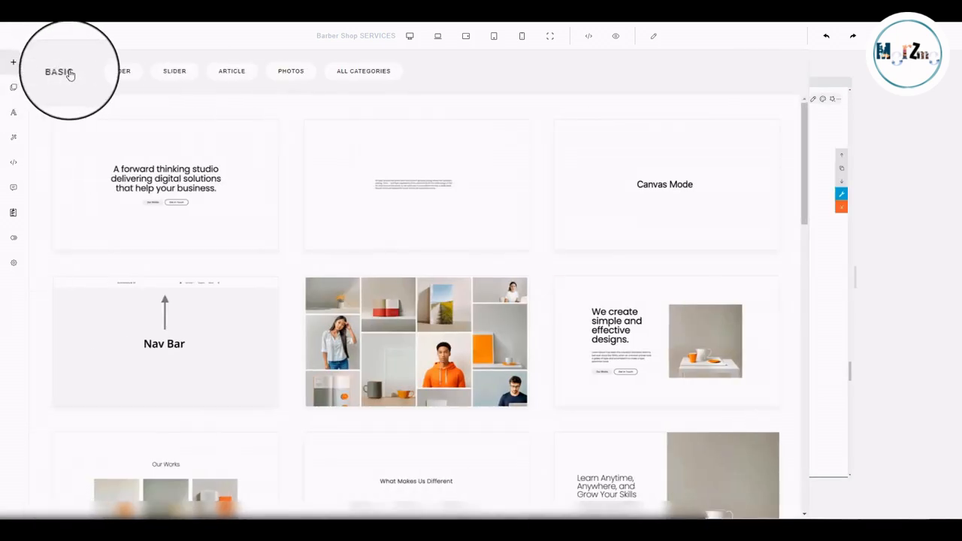
left_click(363, 71)
left_click(13, 90)
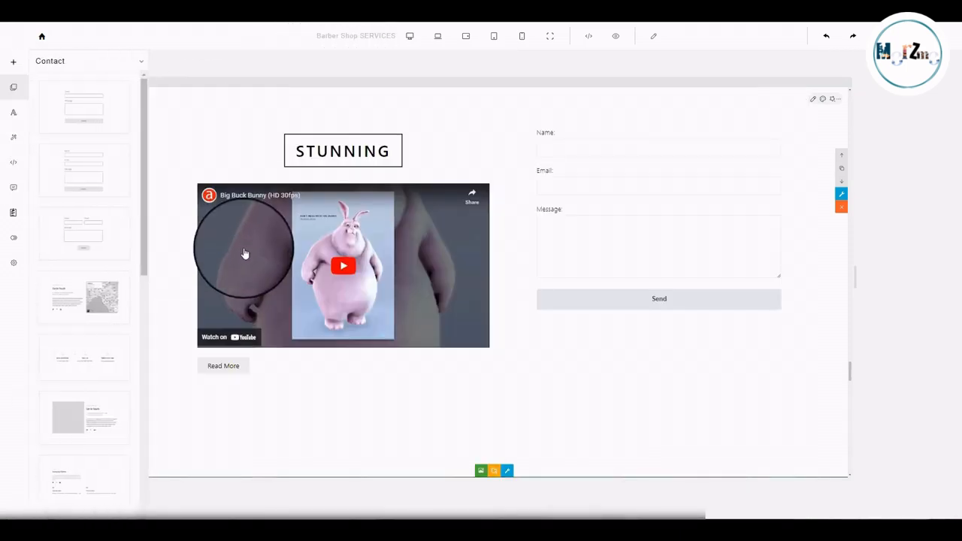
scroll(240, 241, "down", 5)
left_click(70, 63)
scroll(73, 85, "up", 3)
left_click(73, 82)
scroll(76, 201, "down", 5)
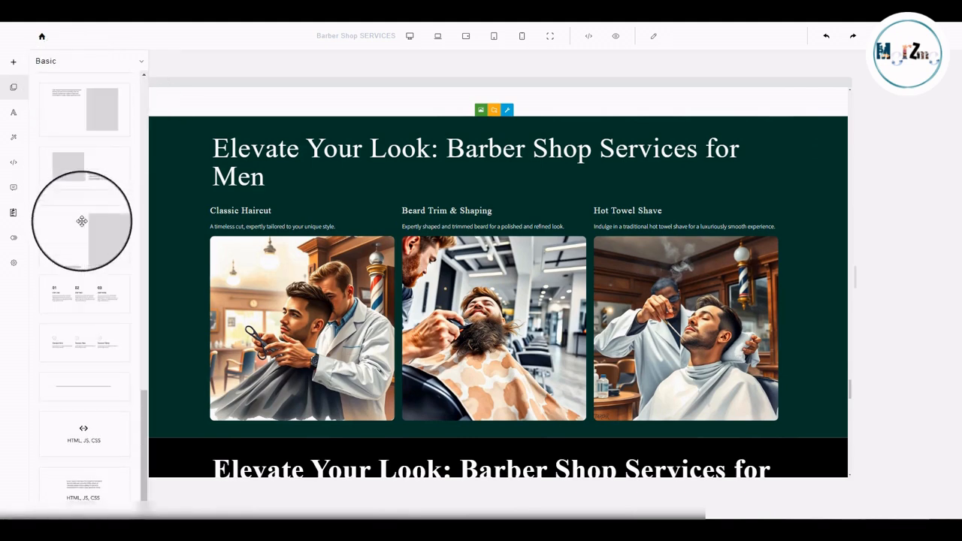
scroll(547, 215, "up", 5)
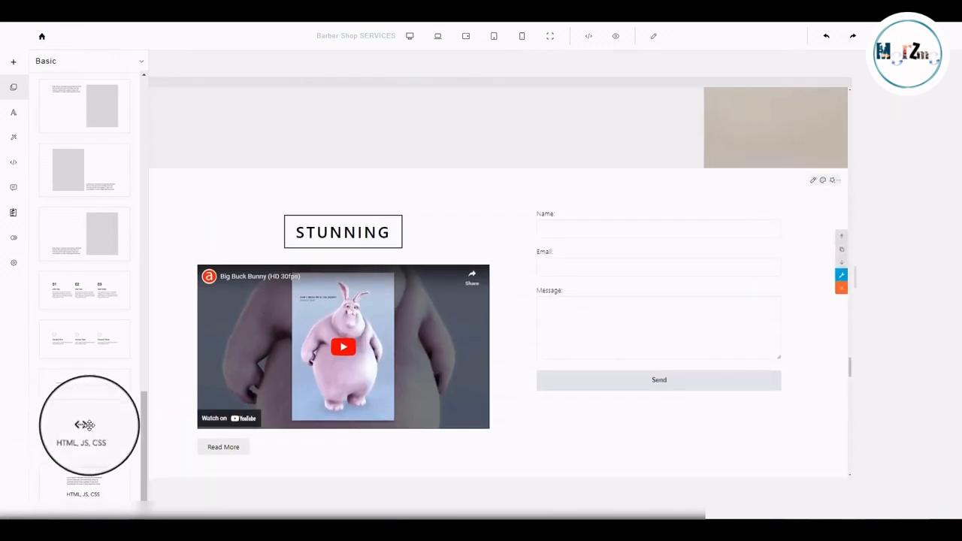
left_click_drag(85, 457, 661, 427)
scroll(678, 247, "down", 3)
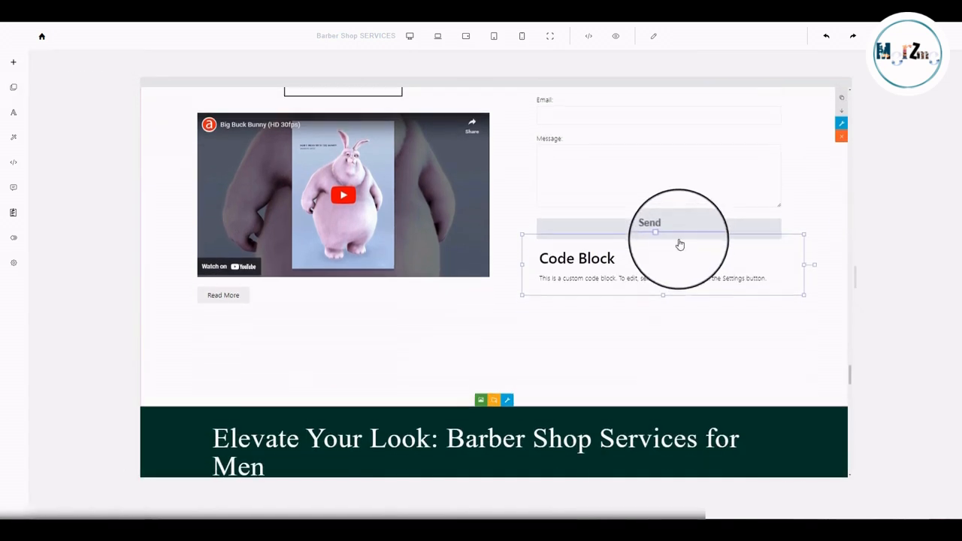
left_click(646, 231)
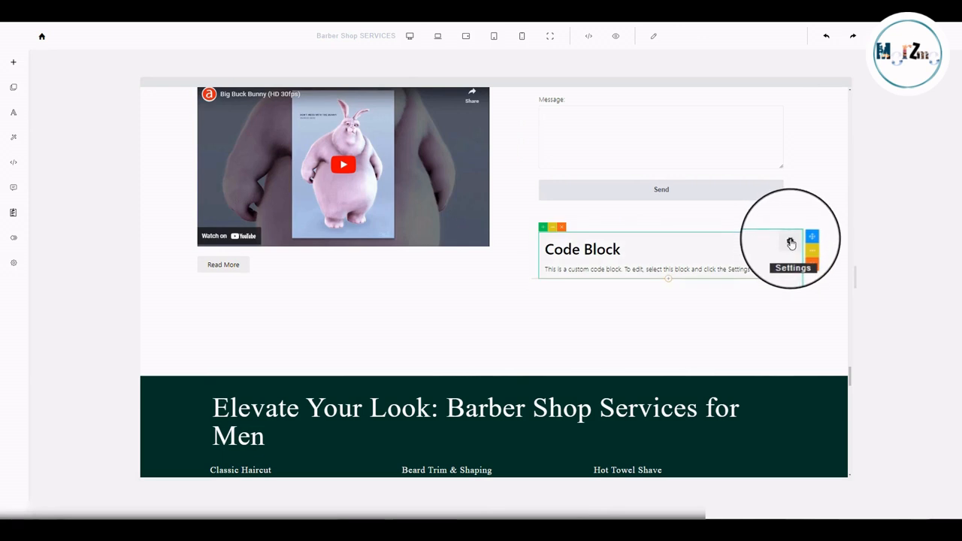
Open the source code of the custom code block, select all of it, and close the editor without changes.
left_click(788, 242)
left_click_drag(334, 304, 232, 137)
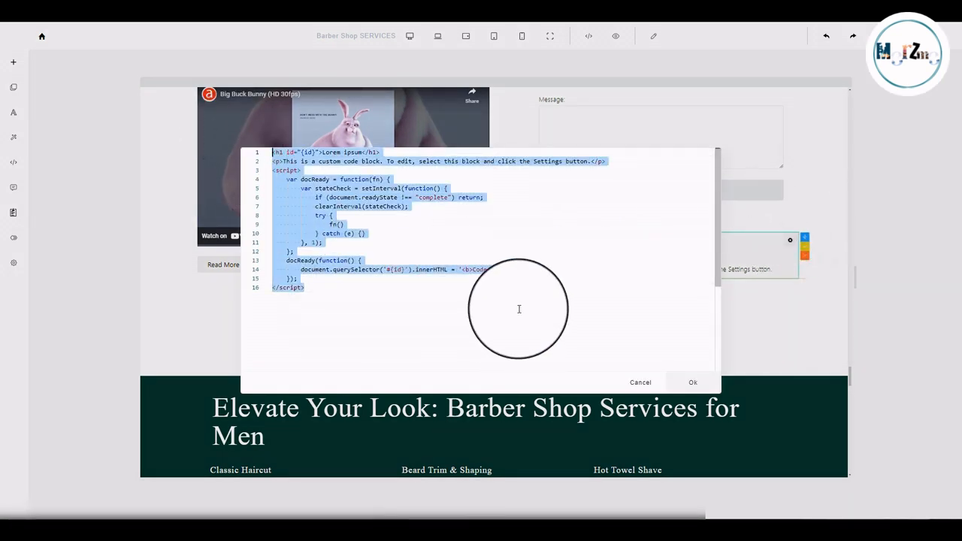
left_click(653, 383)
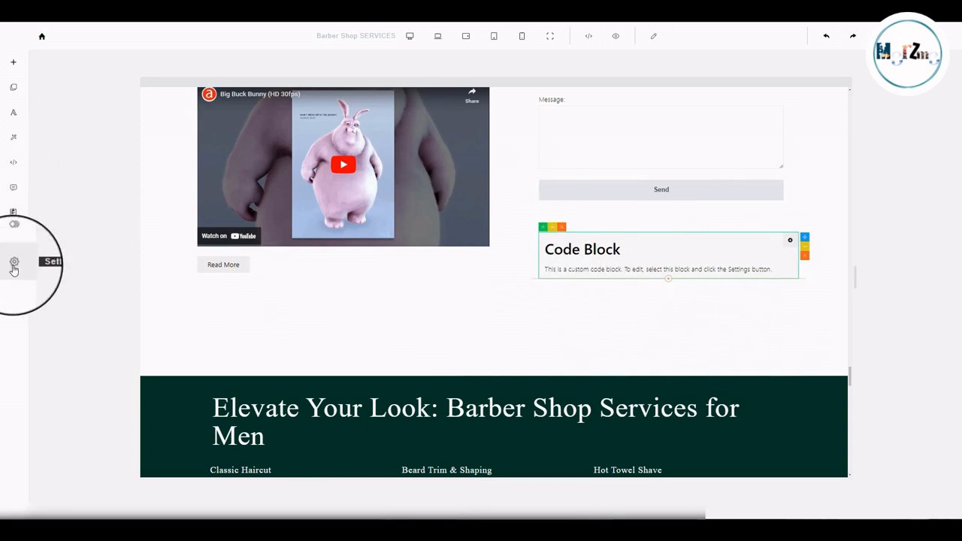
Return to the beginning of the page and examine the GDPR, SEO and Page Info settings.
scroll(847, 289, "up", 2)
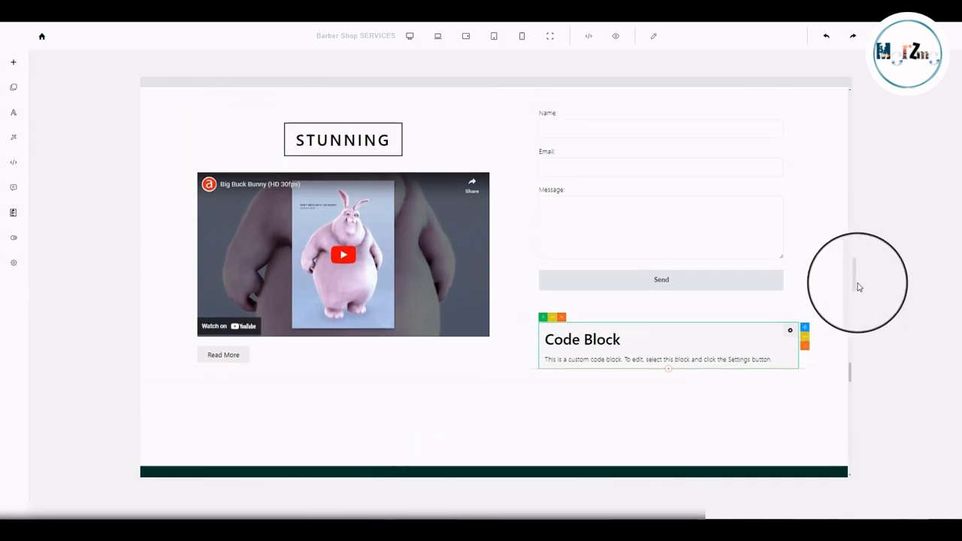
scroll(857, 265, "up", 3)
left_click_drag(851, 368, 831, 128)
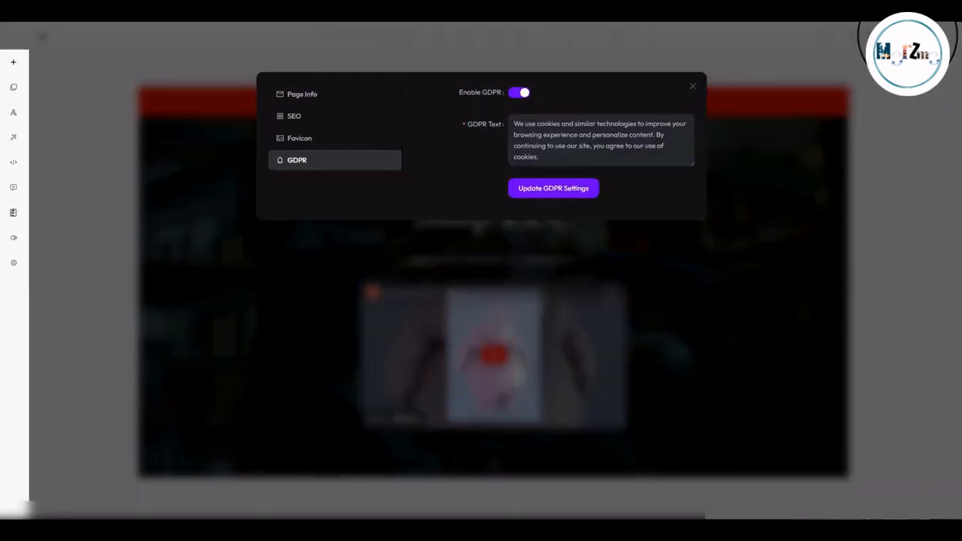
left_click(691, 88)
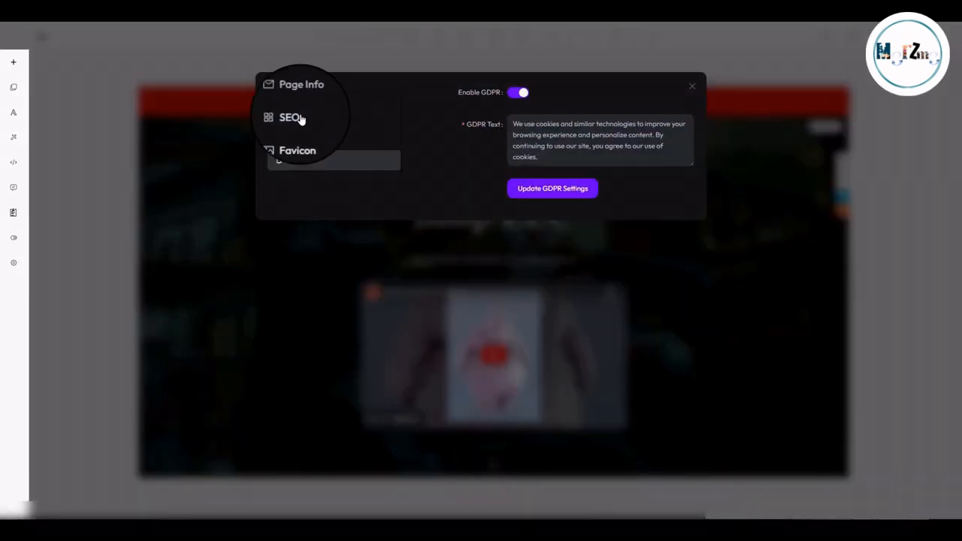
left_click(300, 119)
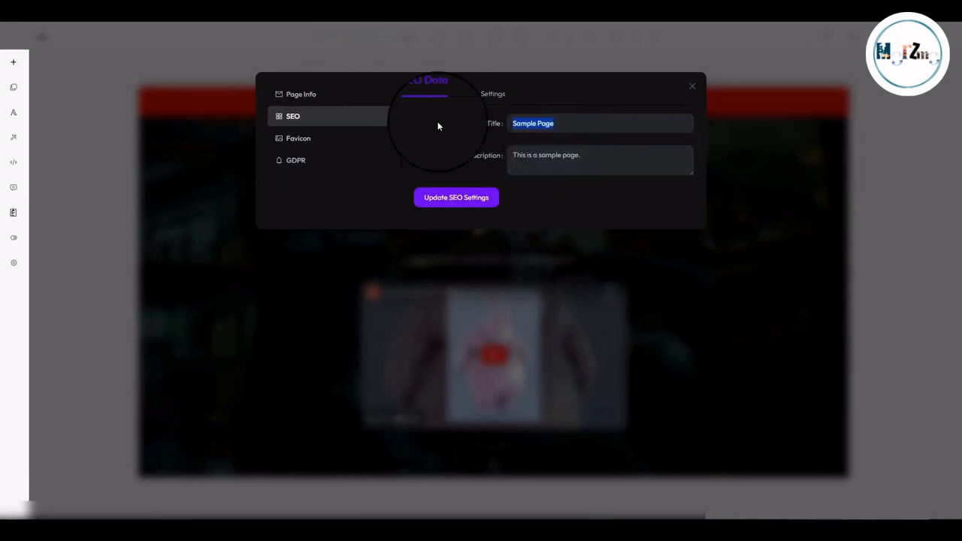
left_click(309, 95)
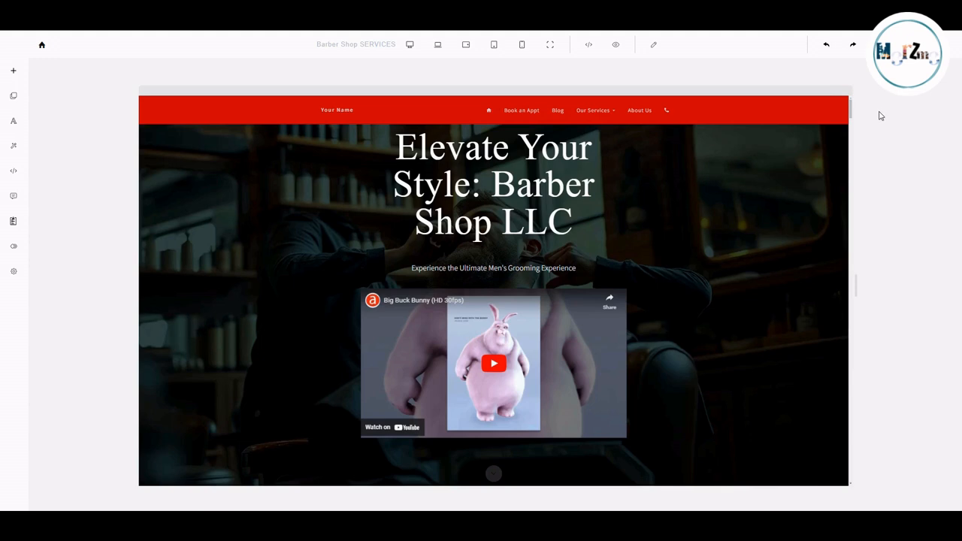
Review the page's sections from the hero through Products to the Beard Grooming and Styling section.
scroll(763, 281, "down", 5)
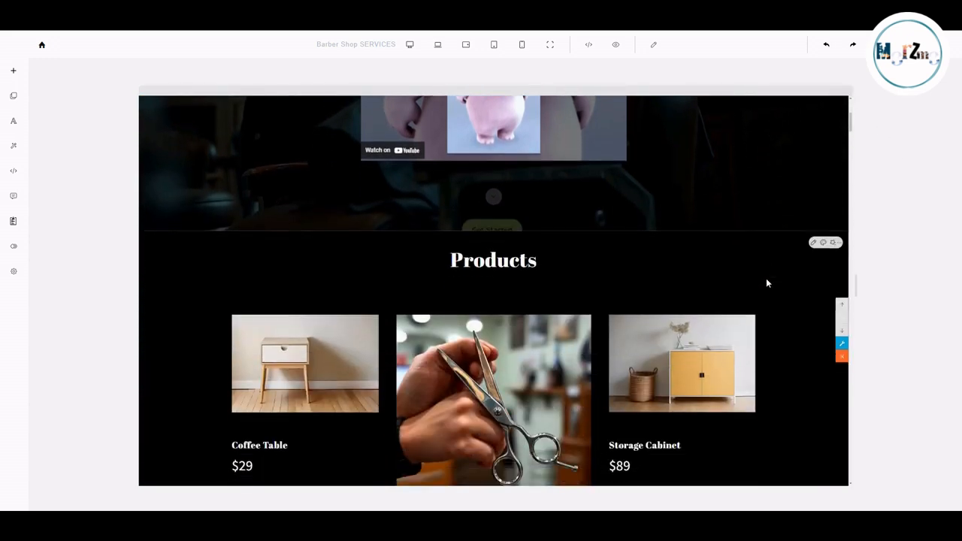
scroll(766, 279, "down", 10)
scroll(770, 278, "down", 10)
scroll(807, 279, "down", 3)
scroll(804, 335, "down", 3)
scroll(806, 335, "down", 10)
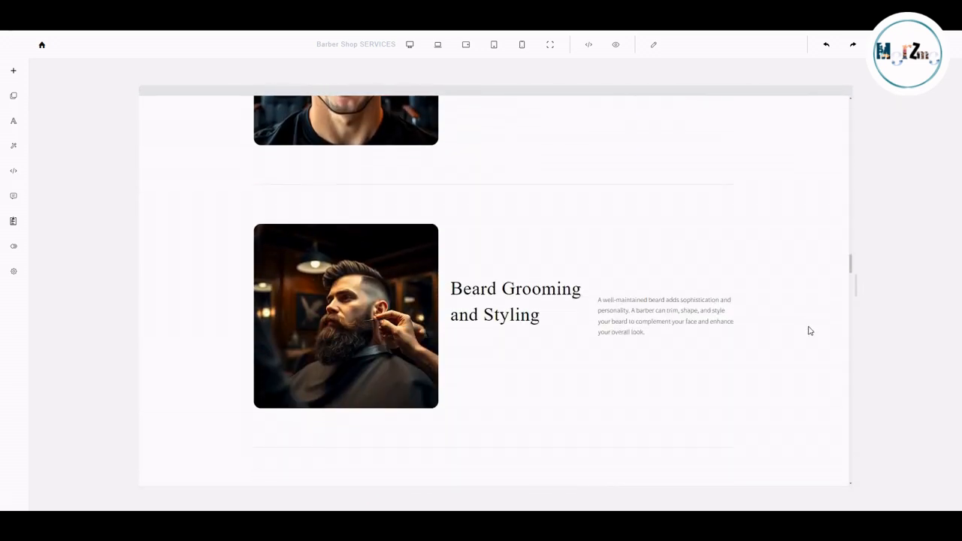